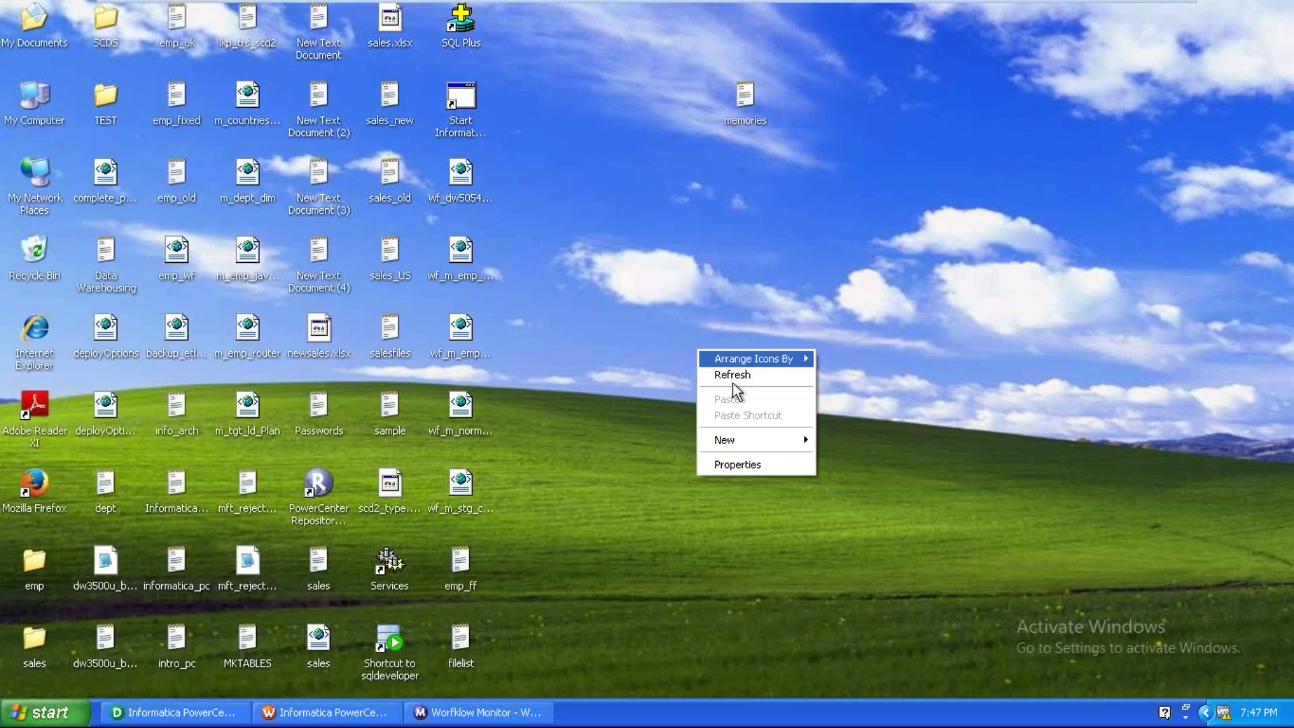
Refresh the desktop, bring Designer back, and start connecting to sales_dev_rep.
{"action": "right_click", "coordinate": [673, 358]}
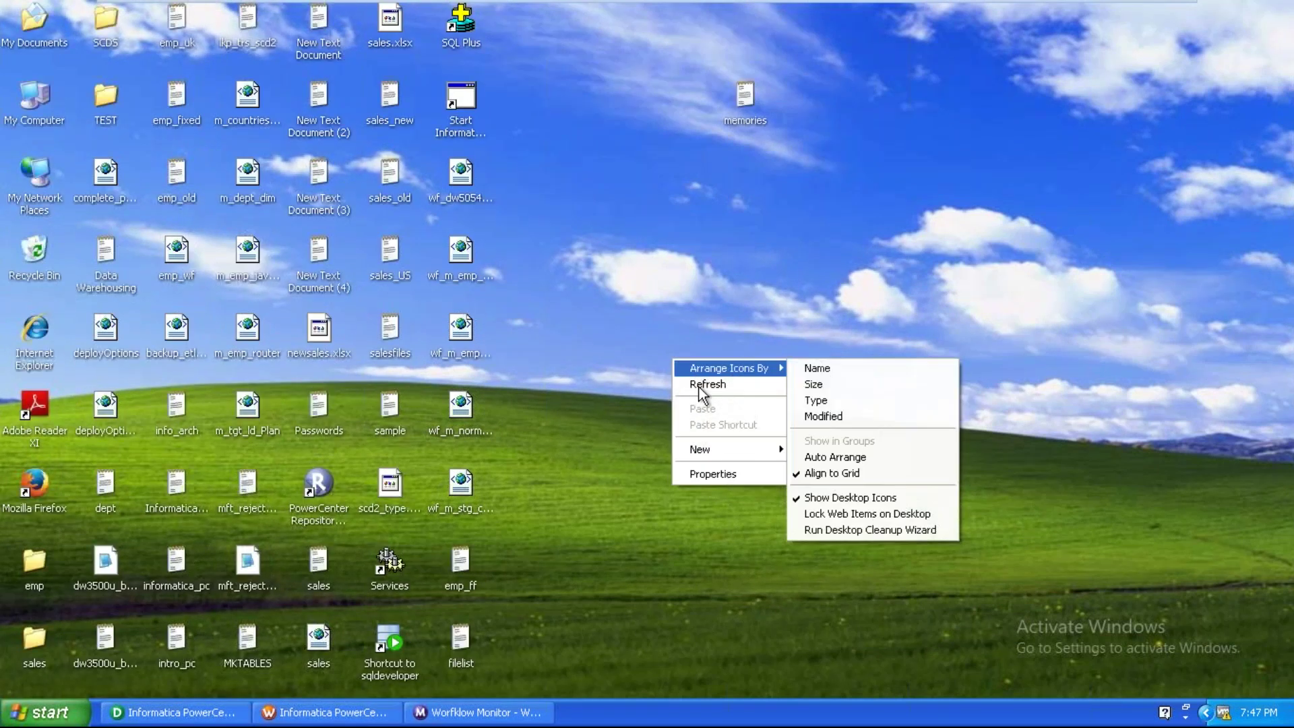
{"action": "left_click", "coordinate": [699, 384]}
{"action": "left_click", "coordinate": [202, 713]}
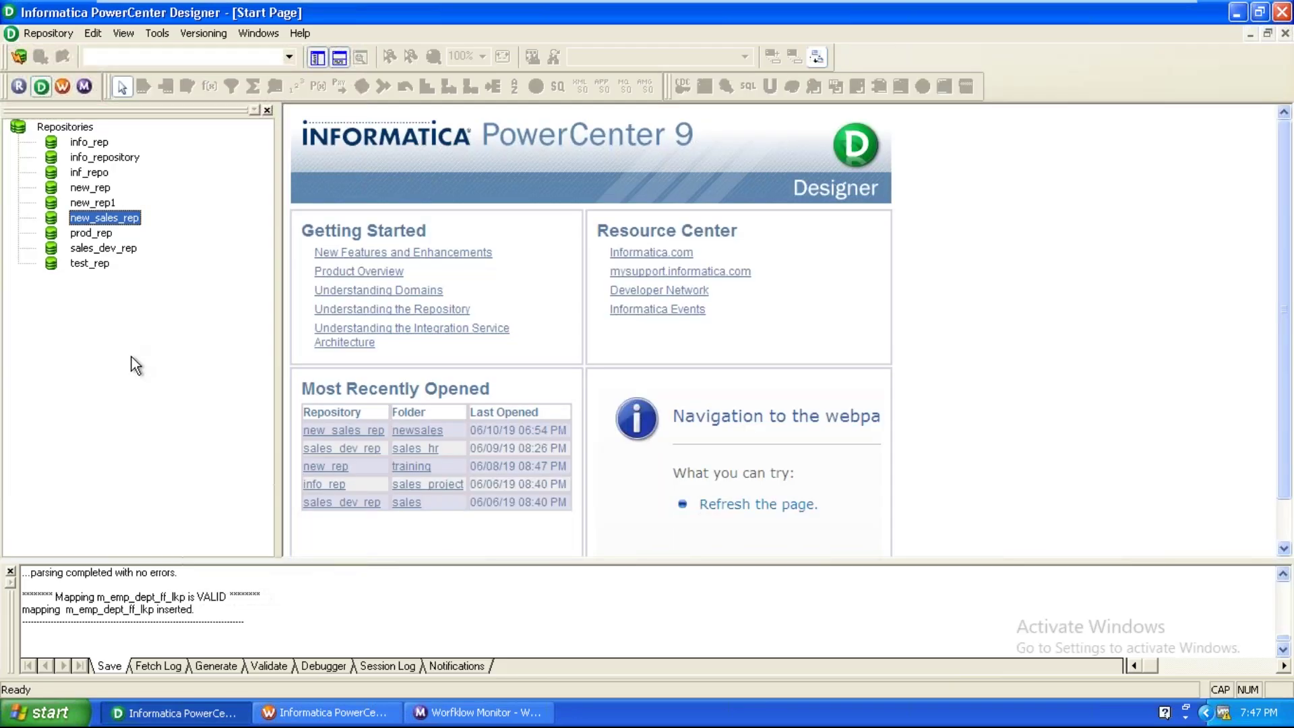
{"action": "right_click", "coordinate": [107, 252]}
{"action": "left_click", "coordinate": [158, 303]}
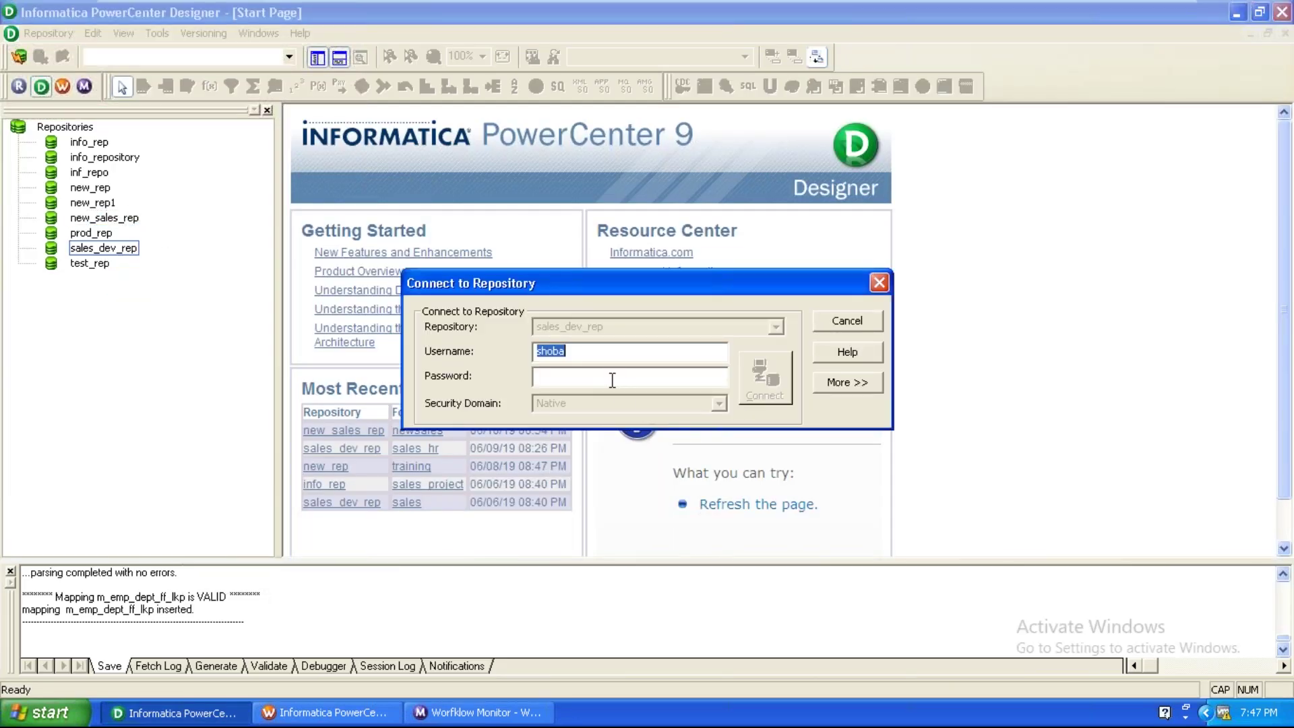
Enter the repository username and password, connect, and open the sales_hr folder.
{"action": "right_click", "coordinate": [554, 354]}
{"action": "left_click", "coordinate": [573, 410]}
{"action": "left_click", "coordinate": [574, 379]}
{"action": "right_click", "coordinate": [574, 379]}
{"action": "left_click", "coordinate": [588, 448]}
{"action": "left_click", "coordinate": [777, 399]}
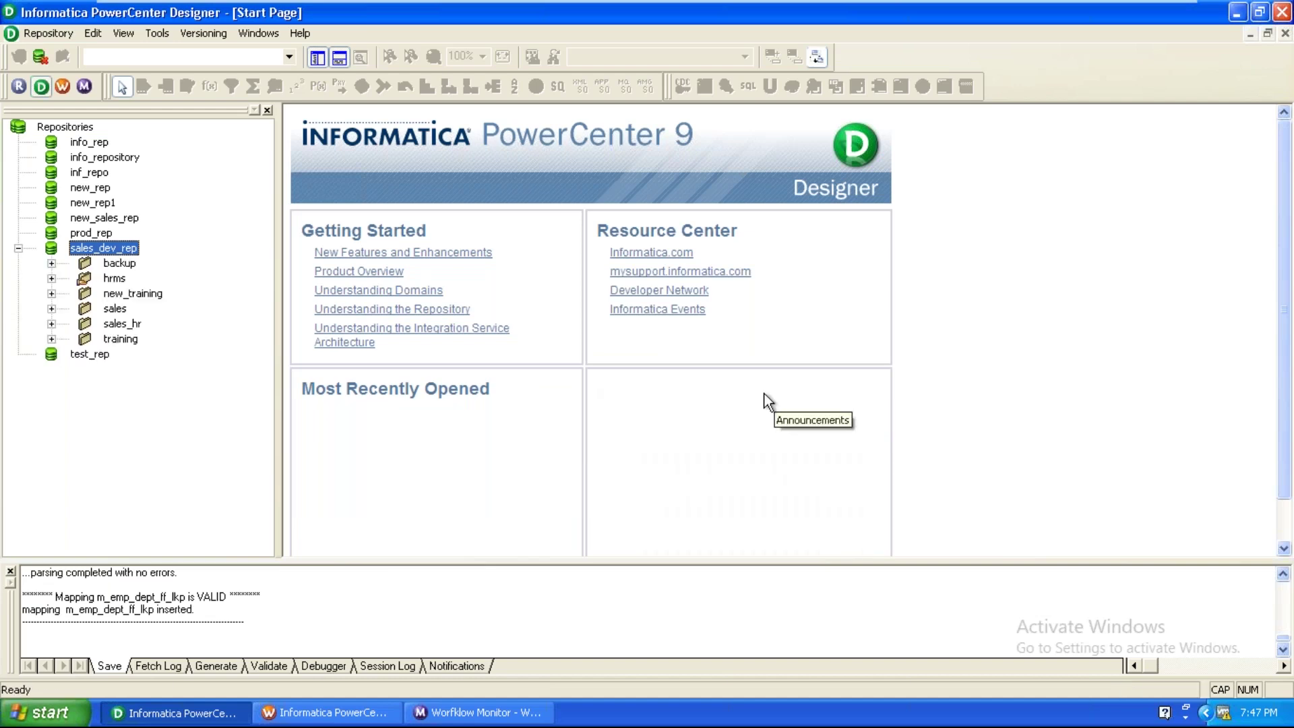
{"action": "left_click", "coordinate": [51, 323]}
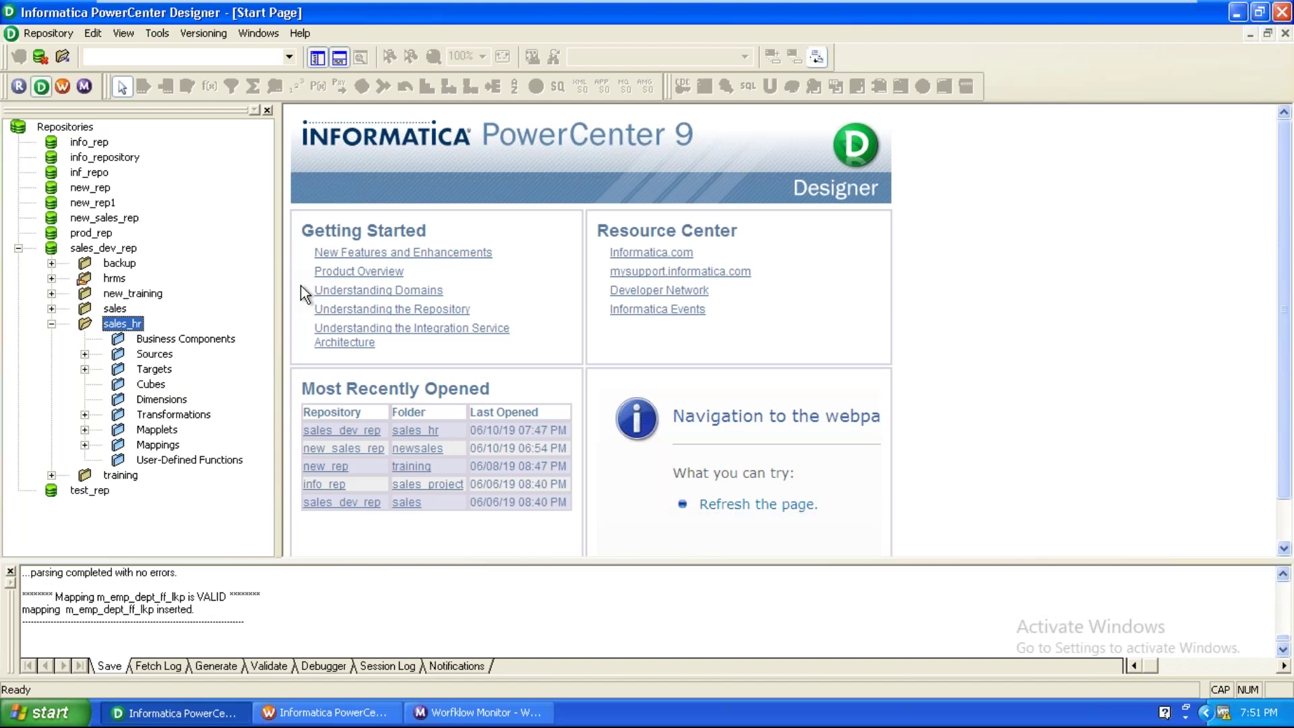
Open the desktop sales text file, check the yr_2011–yr_2014 headers and IND sales figures, then close it.
{"action": "left_click", "coordinate": [1230, 19]}
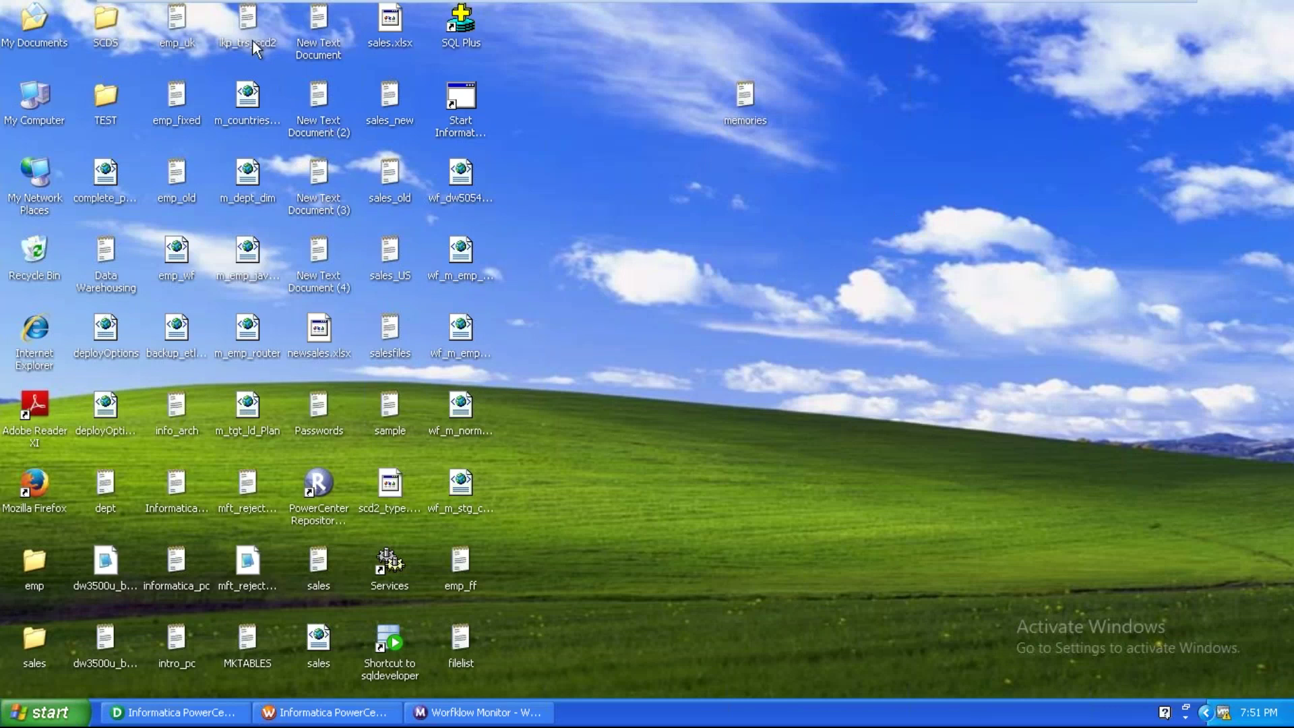
{"action": "key", "text": "s"}
{"action": "double_click", "coordinate": [312, 559]}
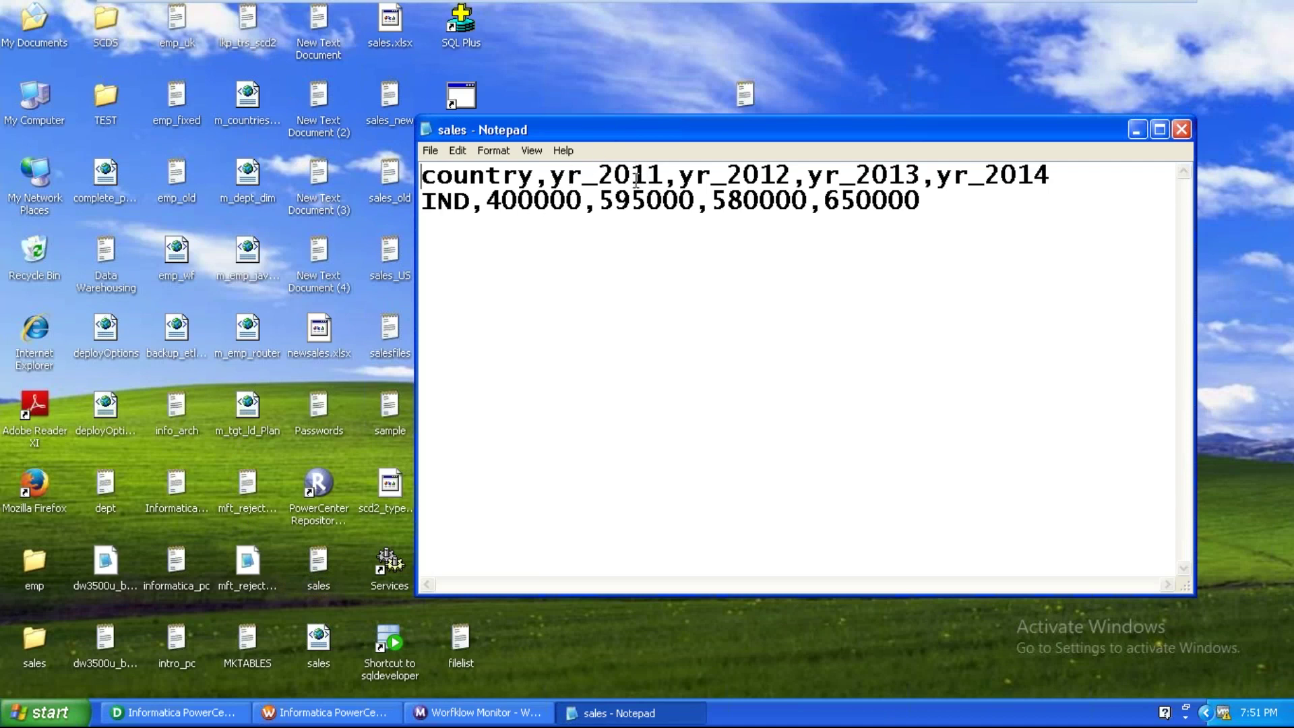
{"action": "left_click_drag", "start_coordinate": [598, 174], "coordinate": [678, 173]}
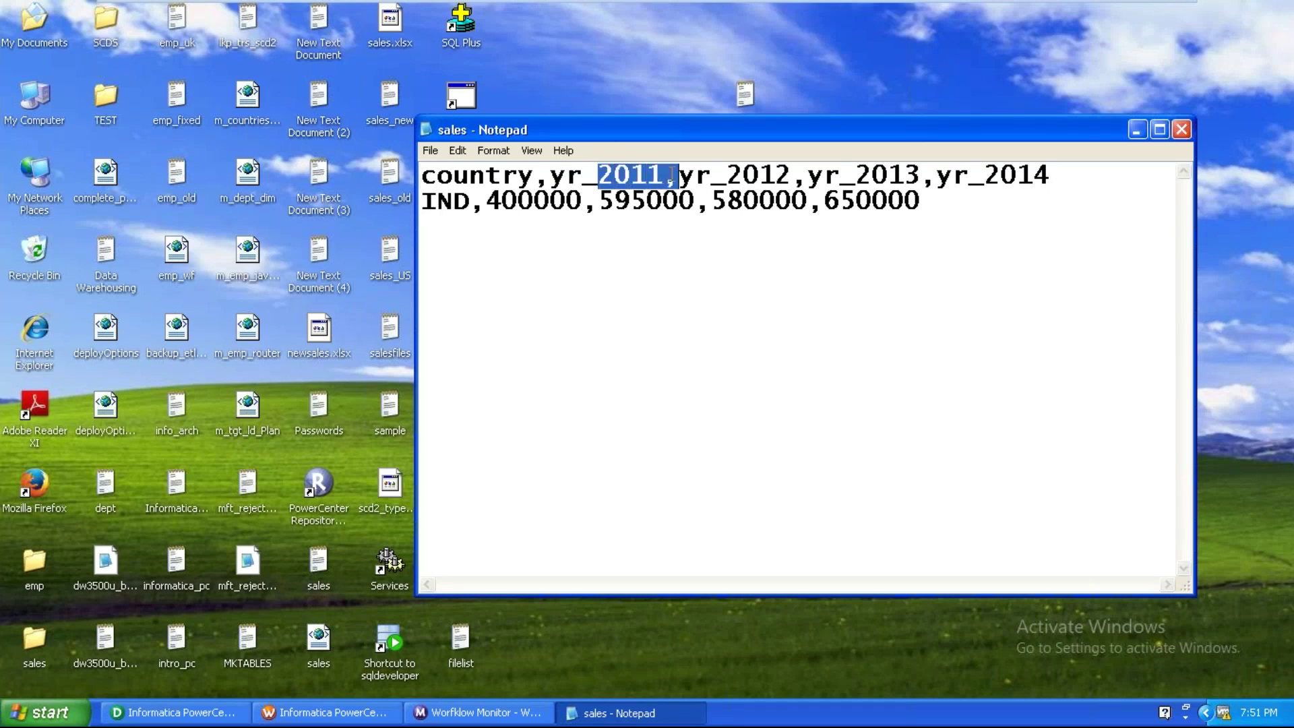
{"action": "left_click_drag", "start_coordinate": [984, 174], "coordinate": [1049, 176]}
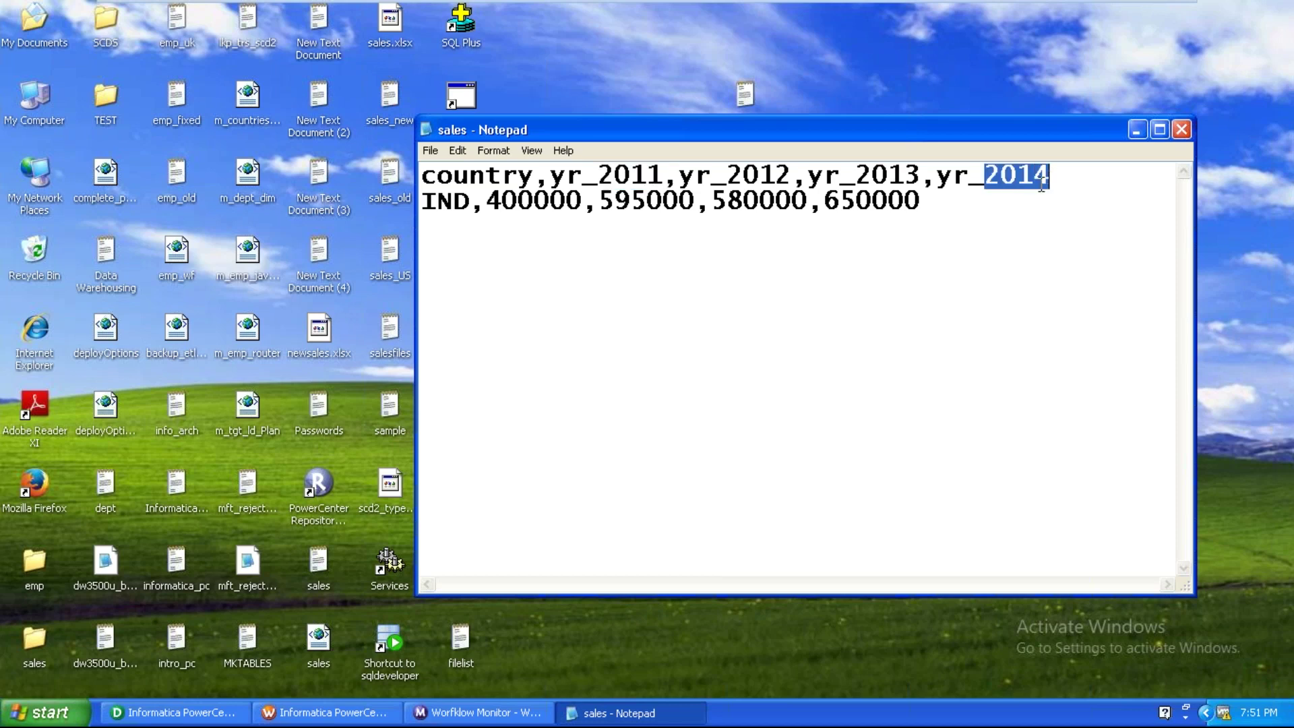
{"action": "left_click_drag", "start_coordinate": [485, 201], "coordinate": [933, 200]}
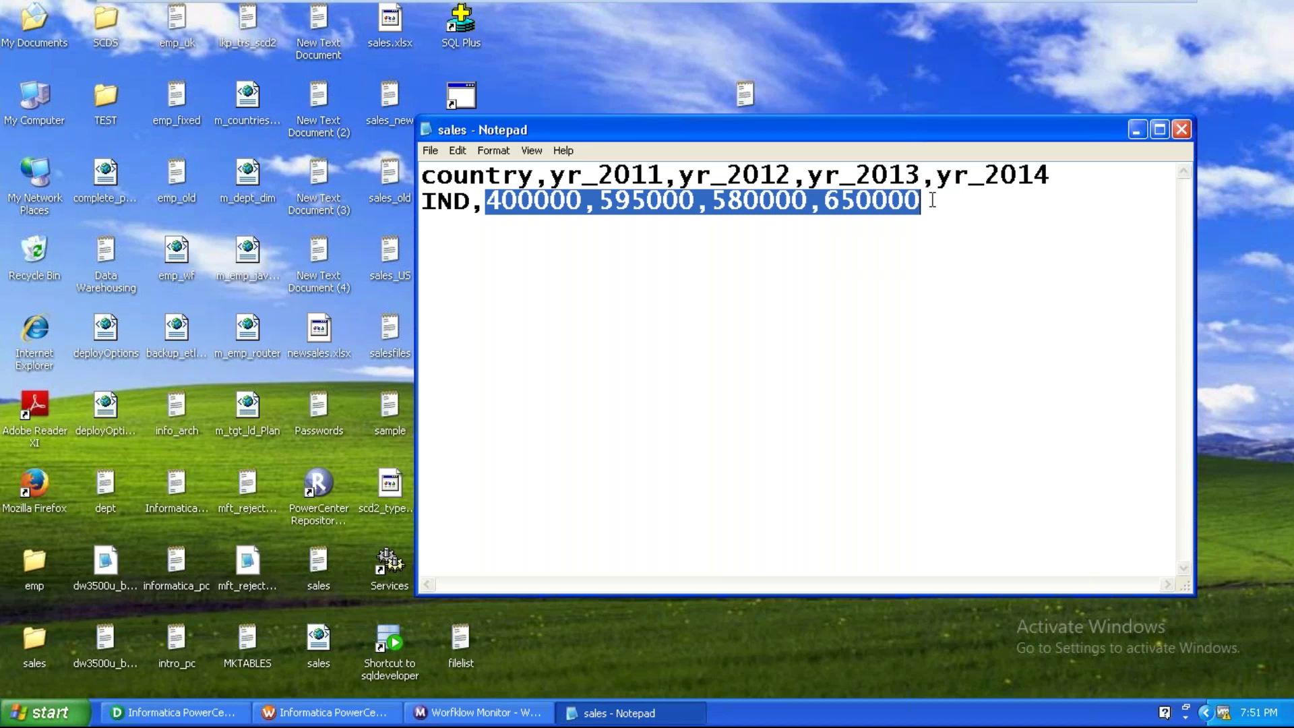
{"action": "left_click", "coordinate": [1184, 130]}
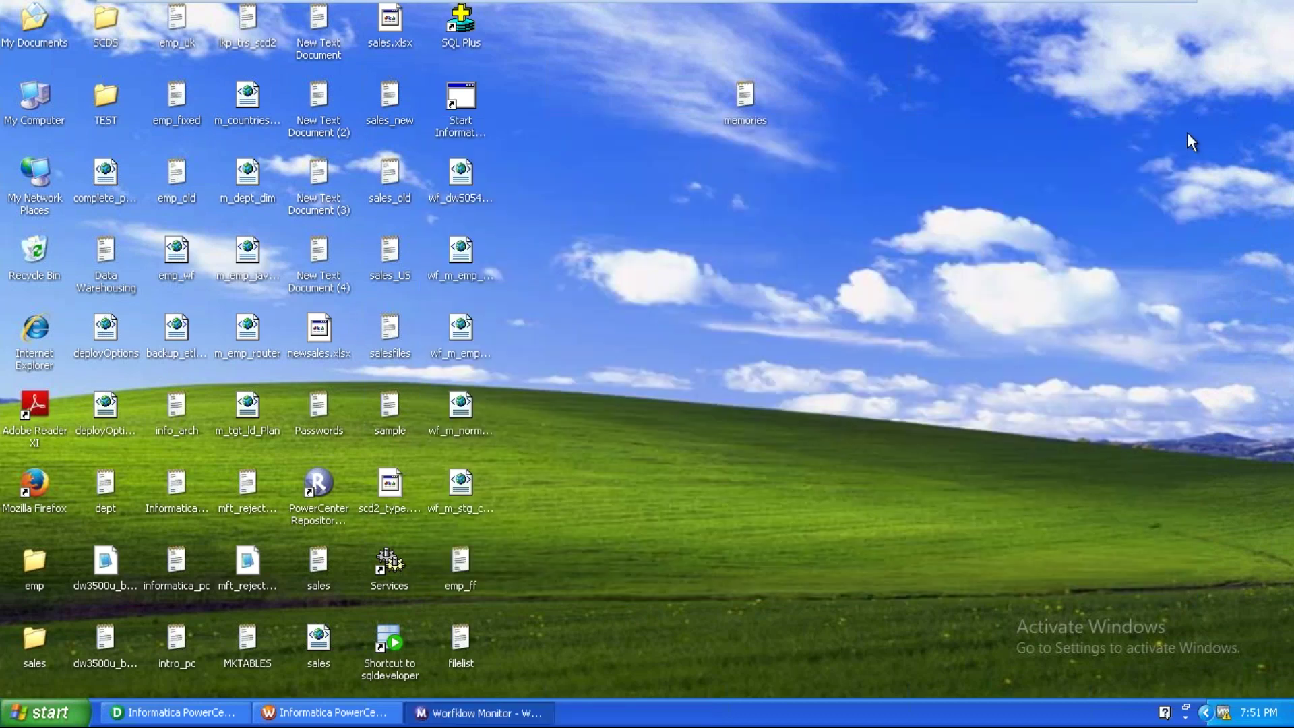
Switch Designer to the Source Analyzer and clear the EMP source from its workspace.
{"action": "left_click", "coordinate": [177, 712]}
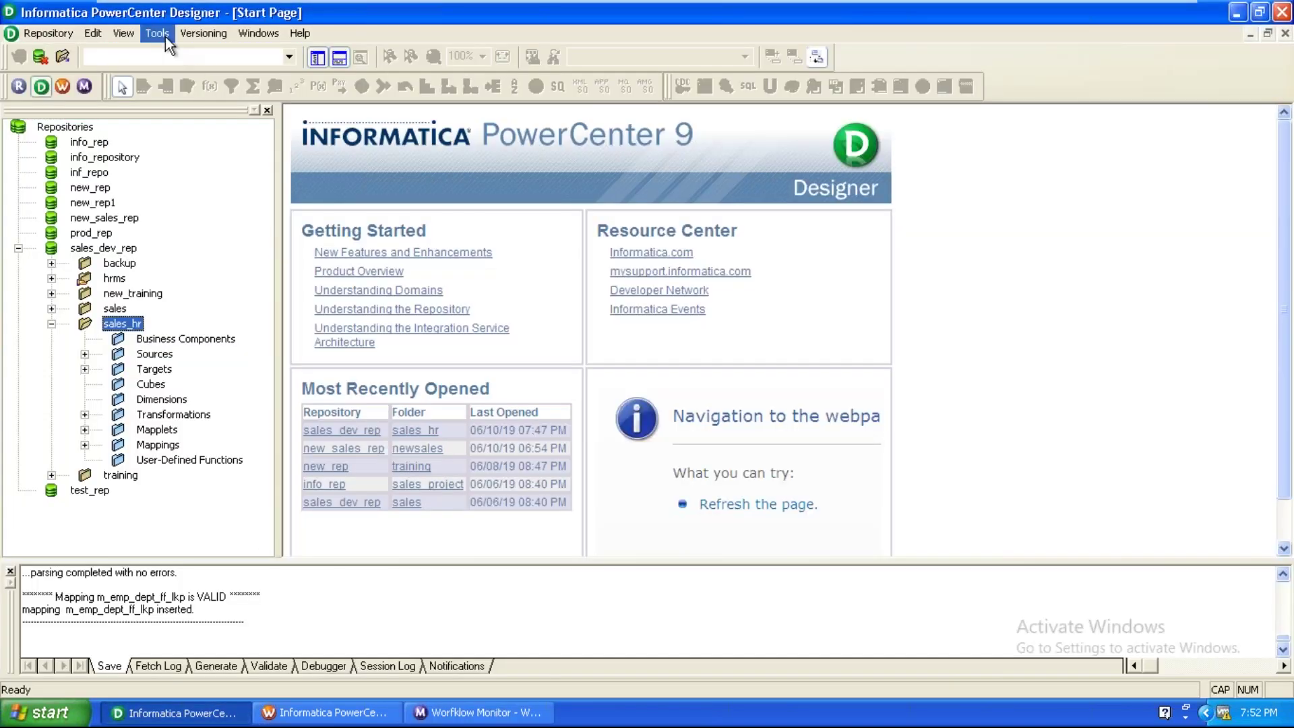
{"action": "left_click", "coordinate": [164, 37]}
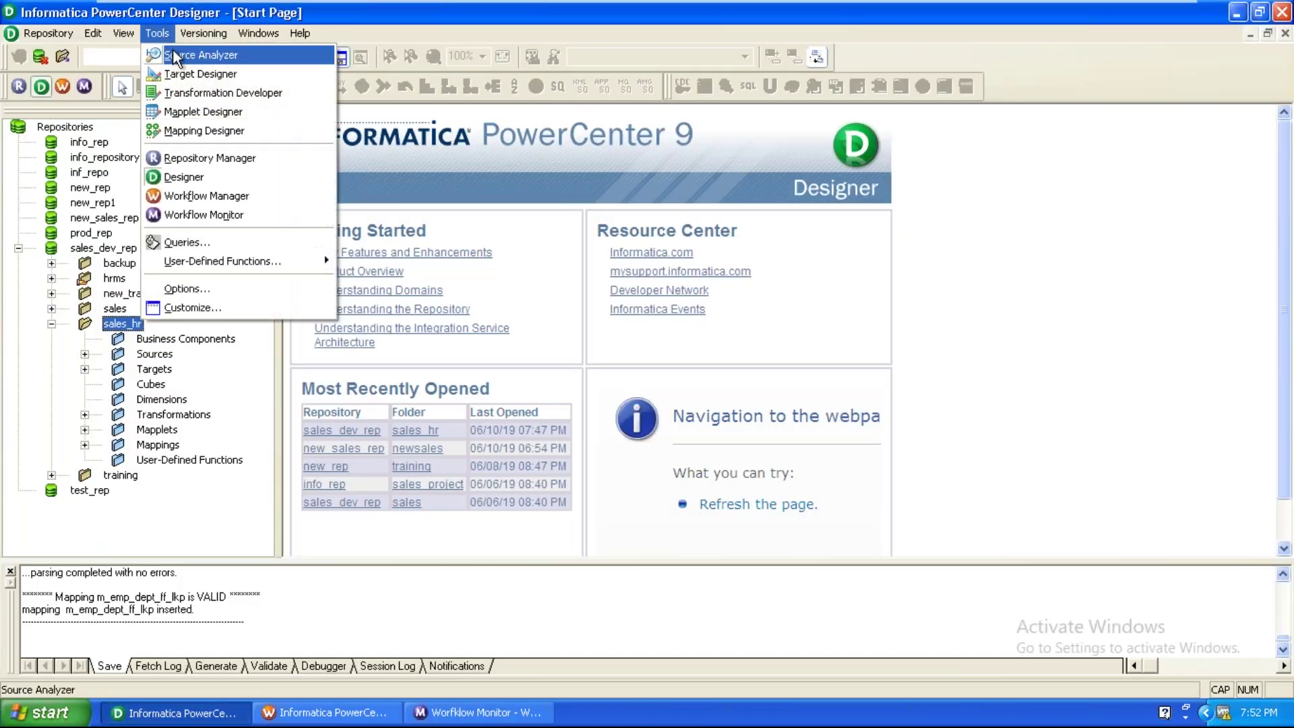
{"action": "left_click", "coordinate": [174, 53]}
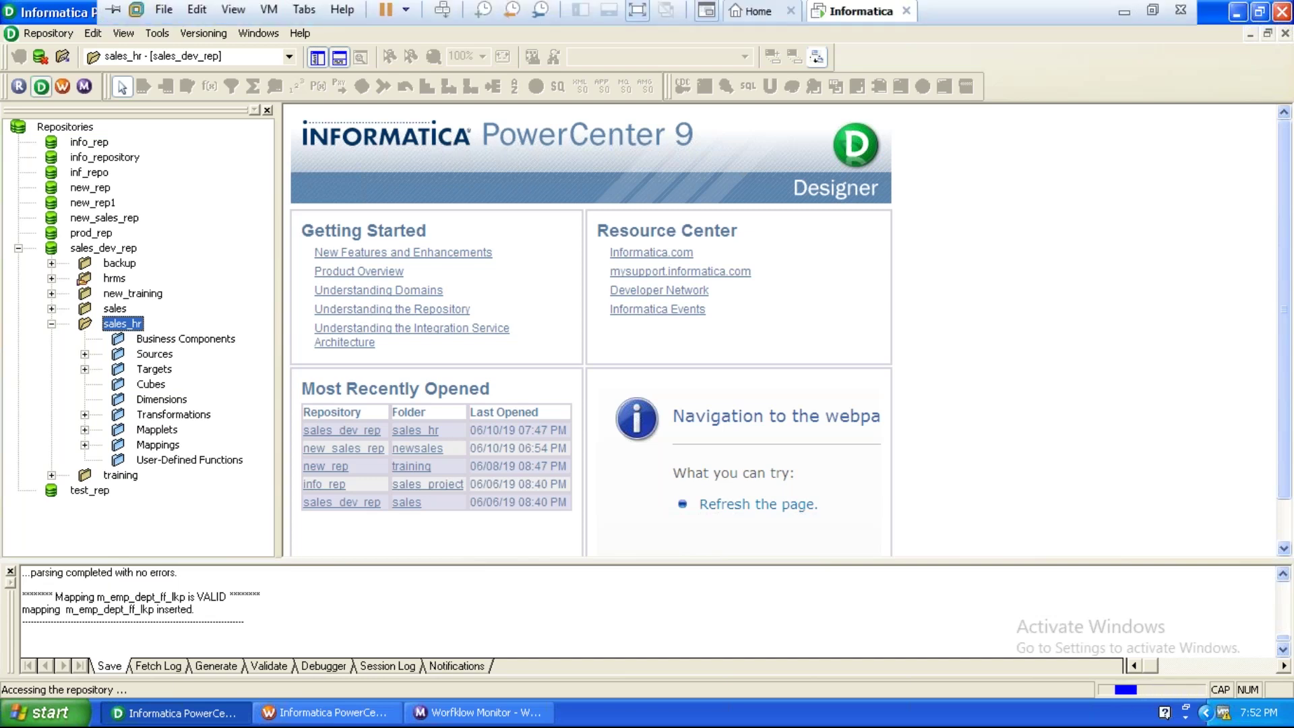
{"action": "left_click", "coordinate": [1115, 9]}
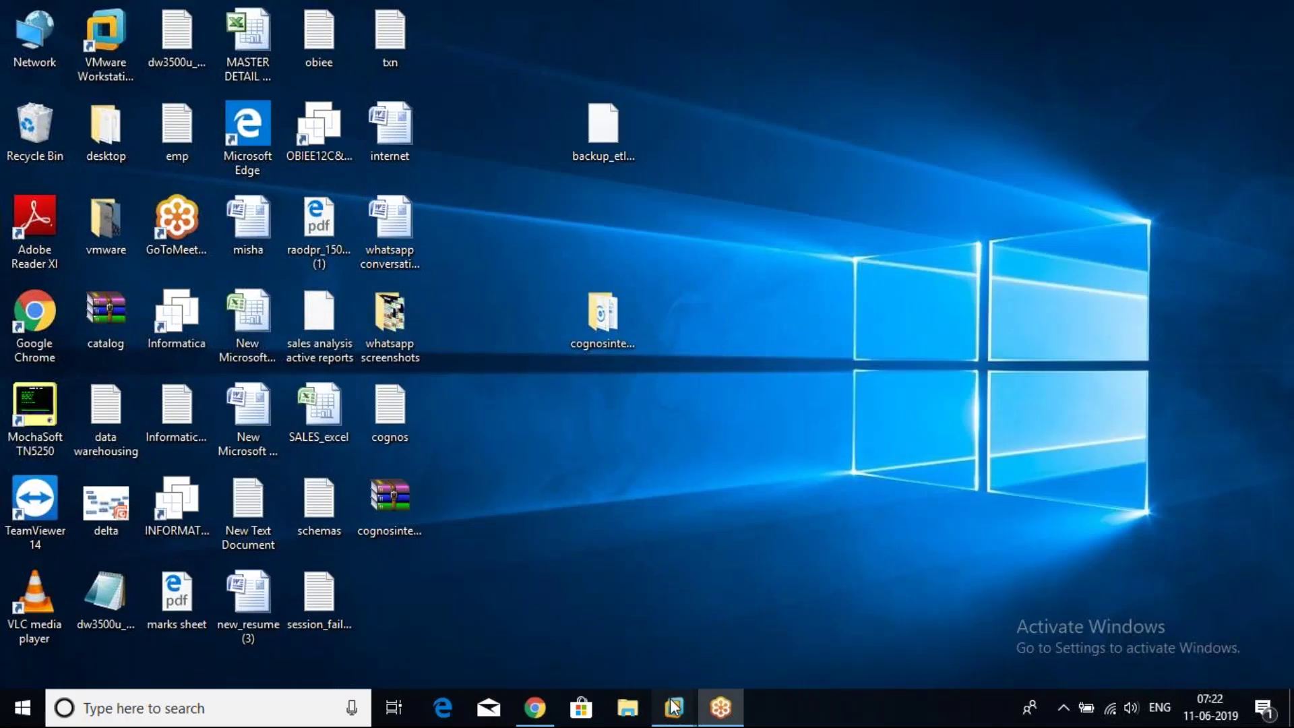
{"action": "mouse_move", "coordinate": [674, 708]}
{"action": "left_click", "coordinate": [726, 581]}
{"action": "right_click", "coordinate": [784, 233]}
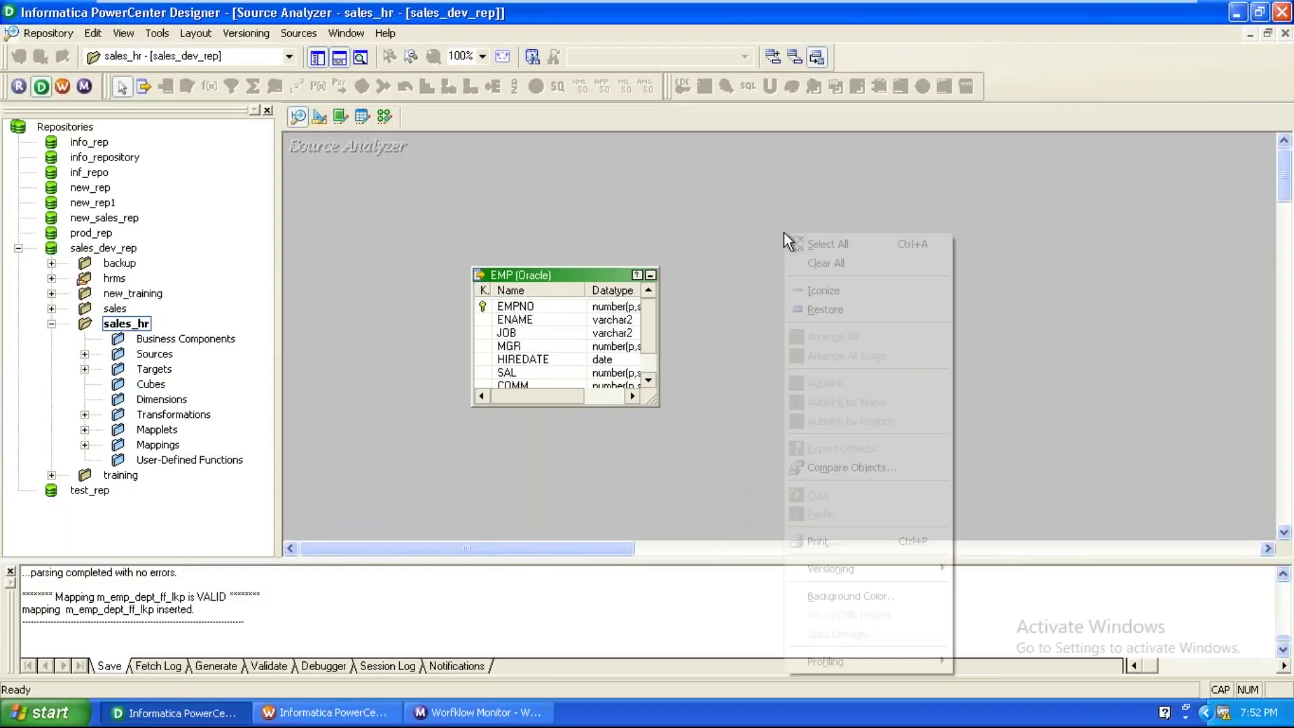
{"action": "left_click", "coordinate": [837, 262]}
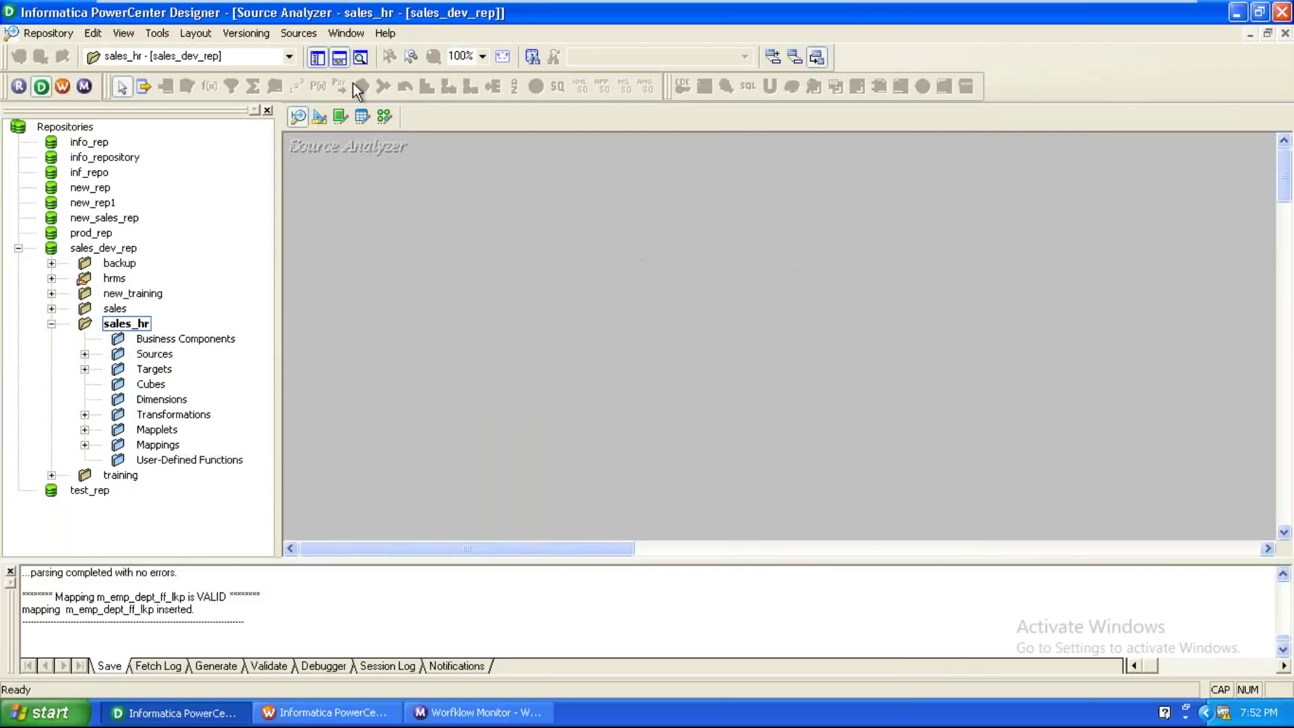
{"action": "left_click", "coordinate": [299, 33]}
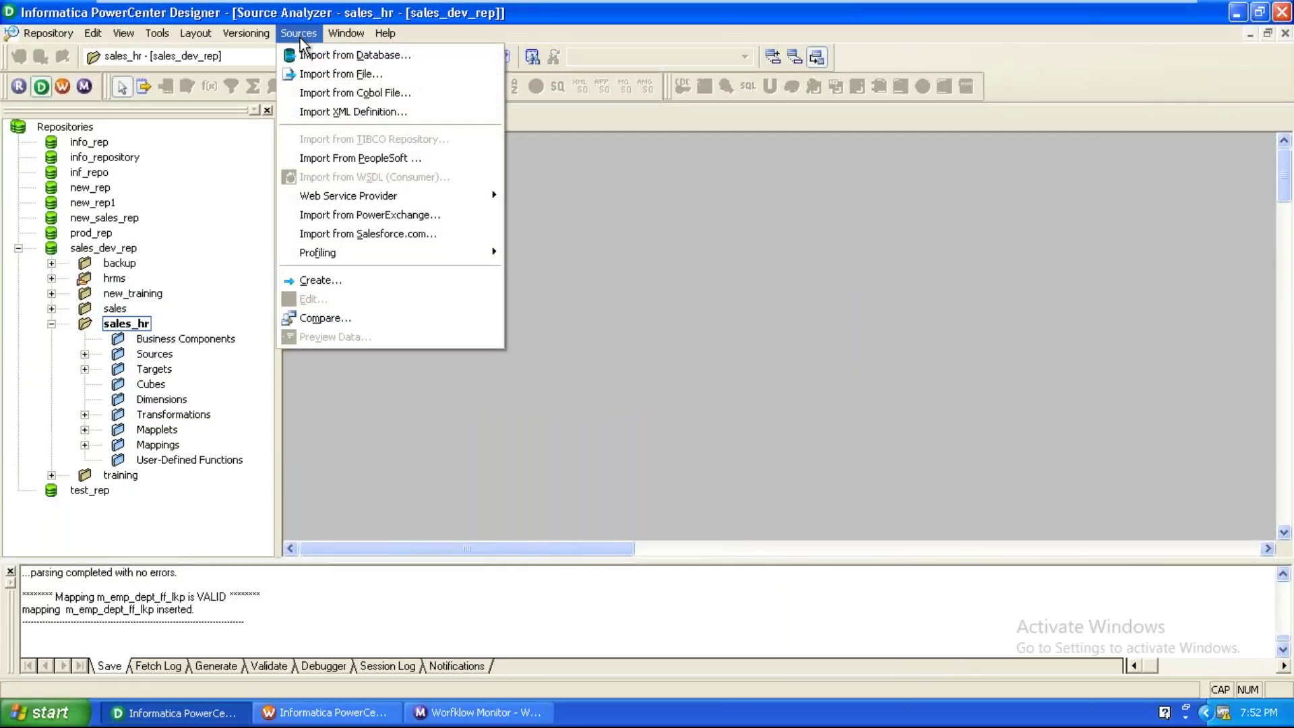
Start a COBOL file import by mistake, then cancel it.
{"action": "left_click", "coordinate": [317, 94]}
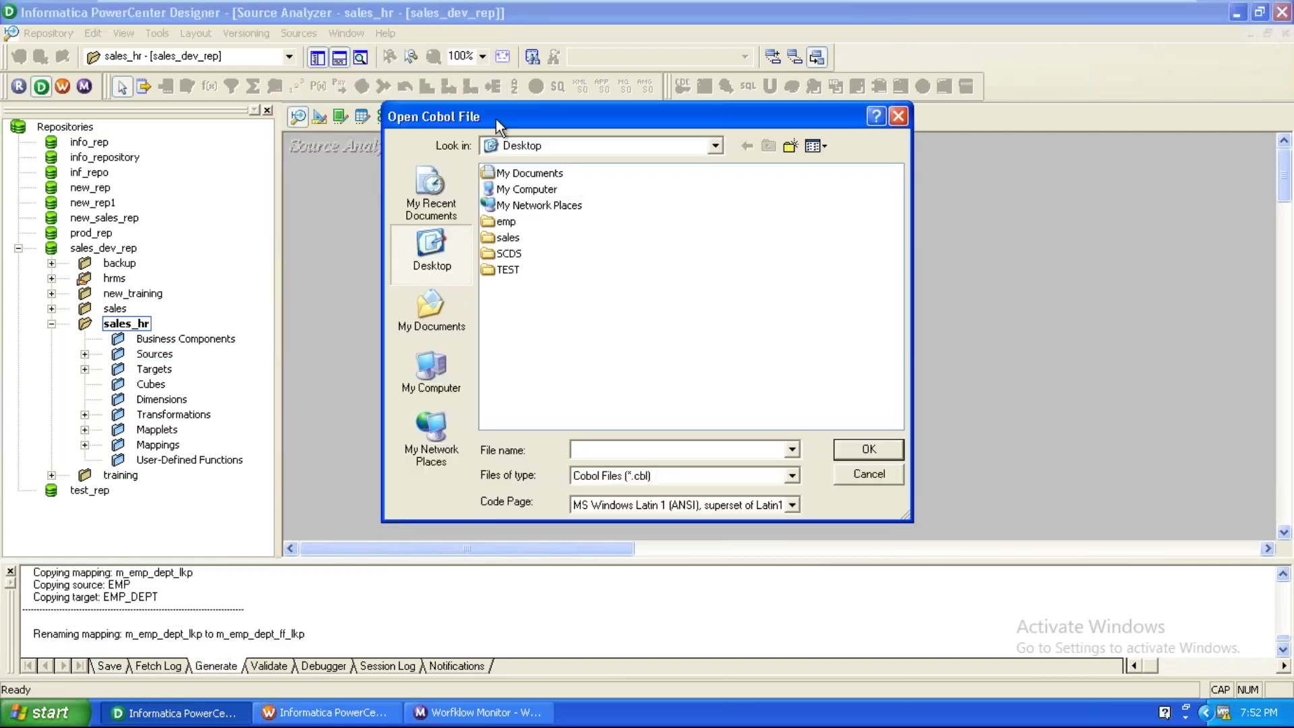
{"action": "left_click_drag", "start_coordinate": [496, 120], "coordinate": [472, 99]}
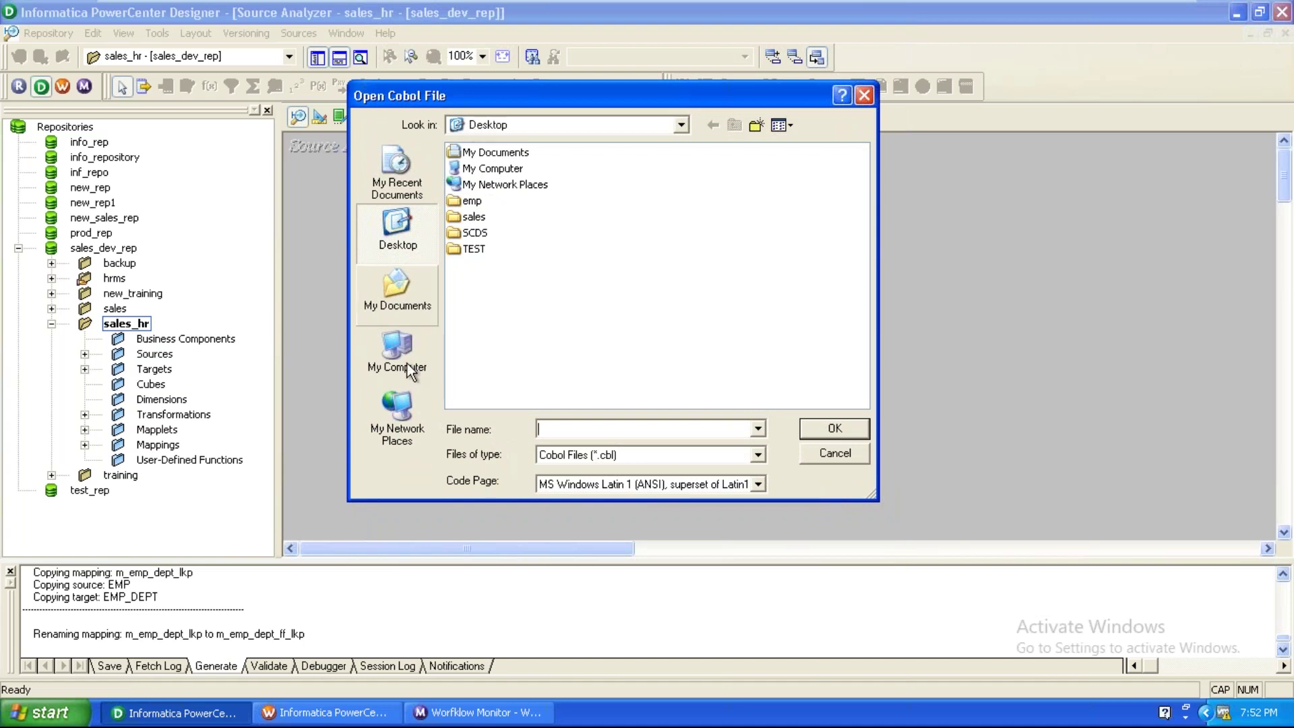
{"action": "left_click", "coordinate": [600, 460]}
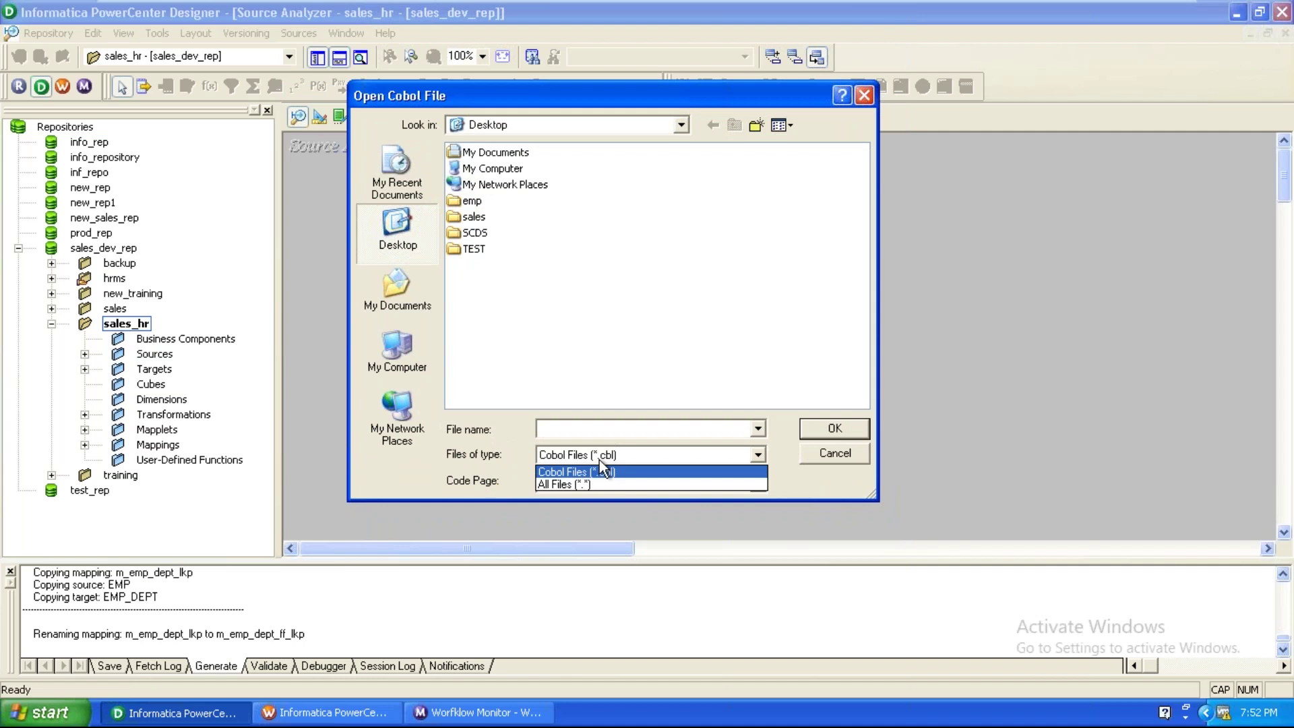
{"action": "left_click", "coordinate": [600, 460]}
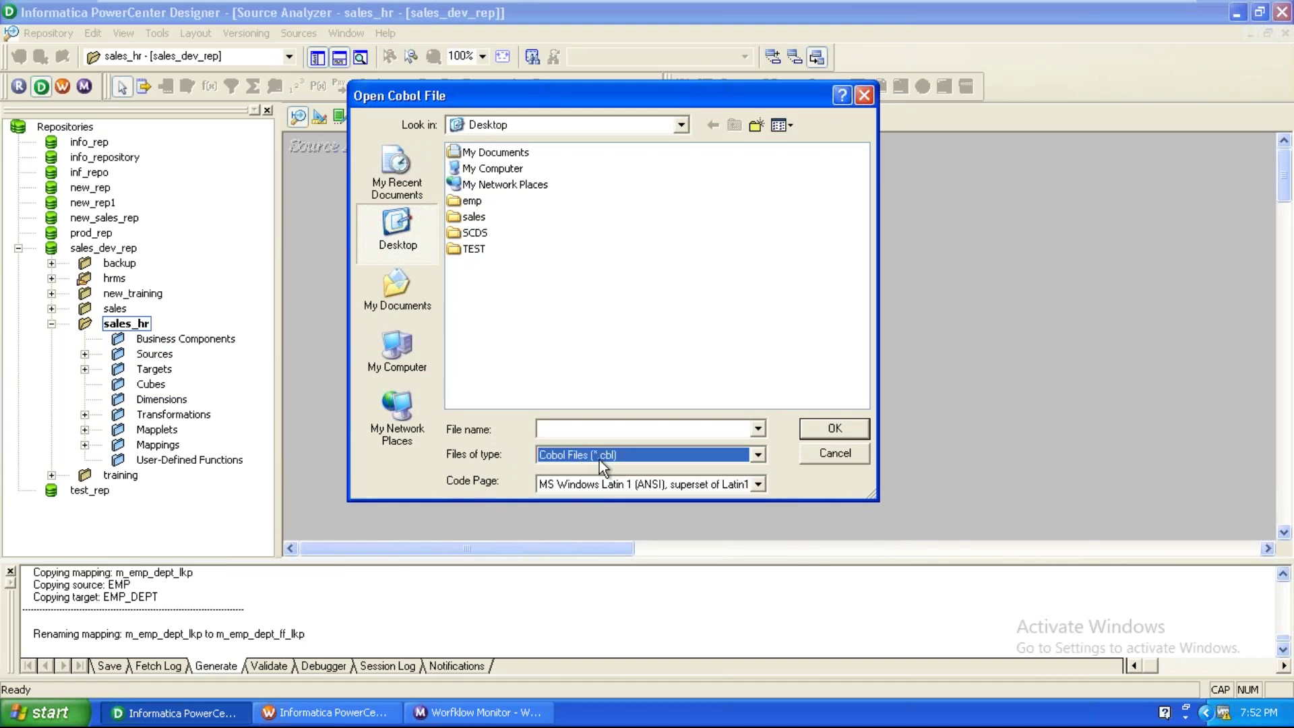
{"action": "left_click", "coordinate": [833, 455]}
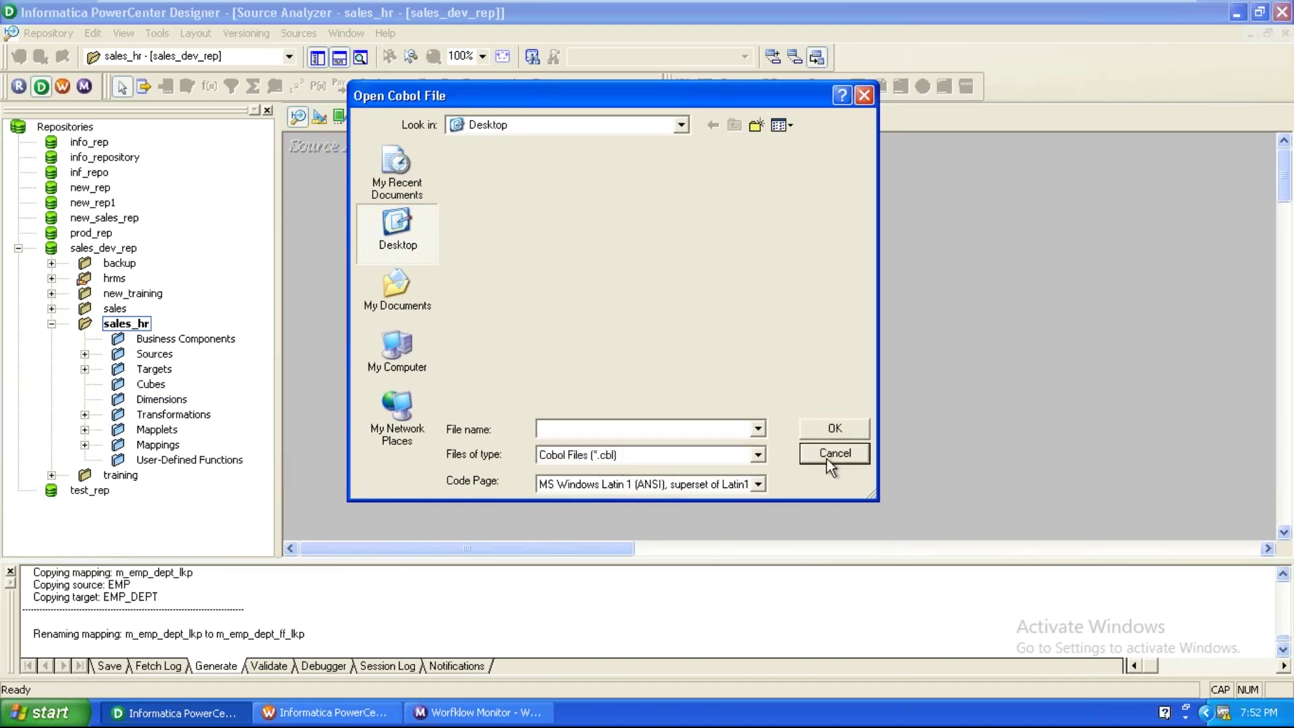
Import a flat file from file, showing All Files and choosing sales from the Desktop.
{"action": "left_click", "coordinate": [298, 38]}
{"action": "left_click", "coordinate": [313, 73]}
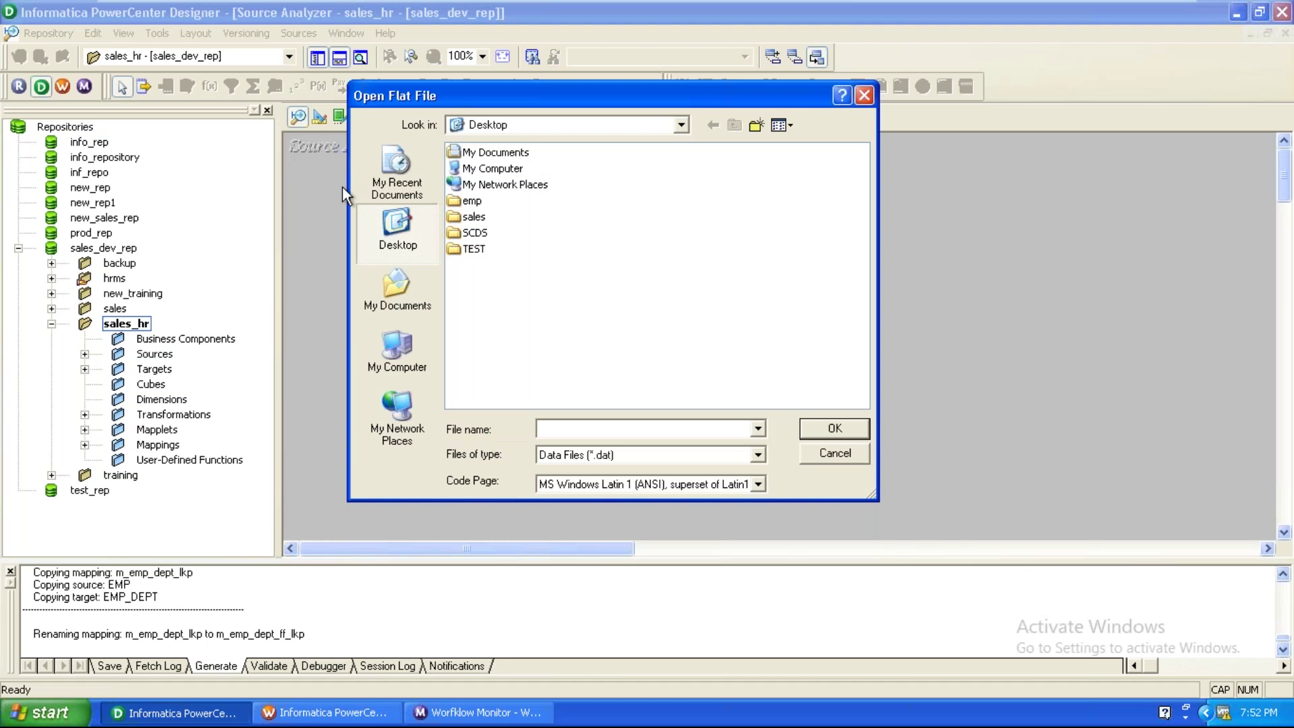
{"action": "left_click", "coordinate": [597, 455]}
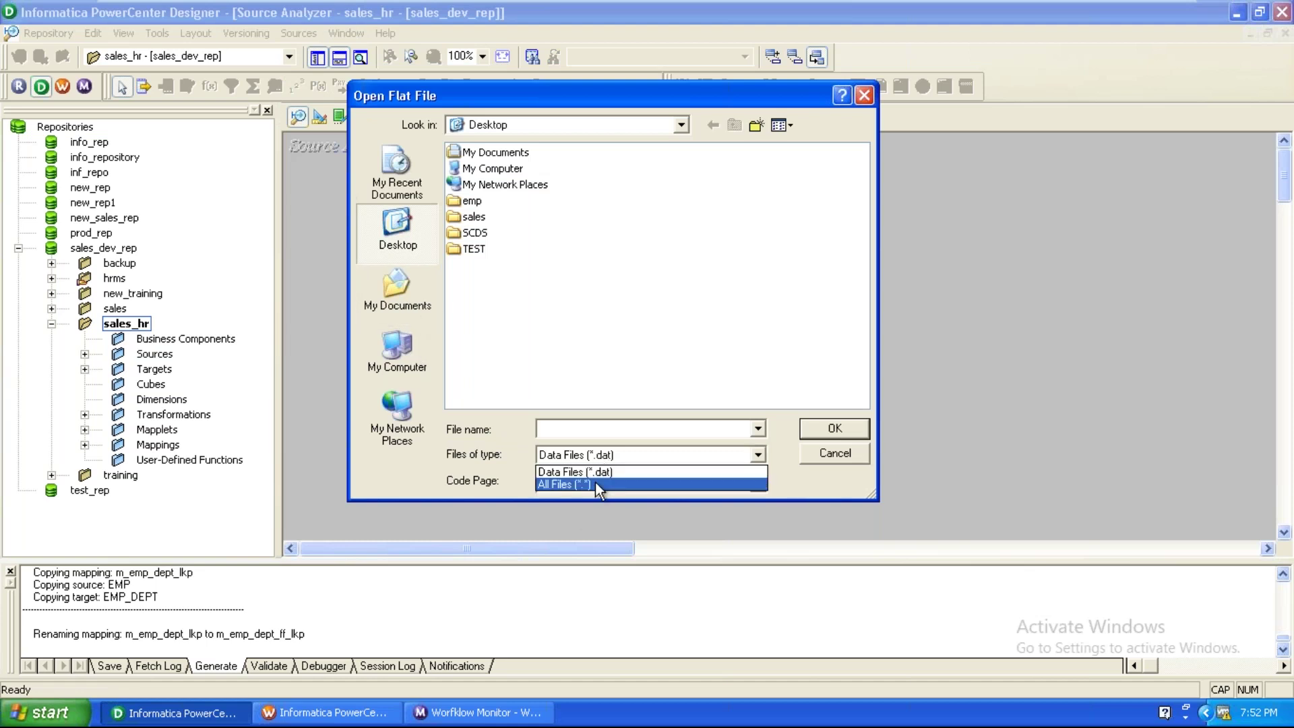
{"action": "left_click", "coordinate": [596, 484]}
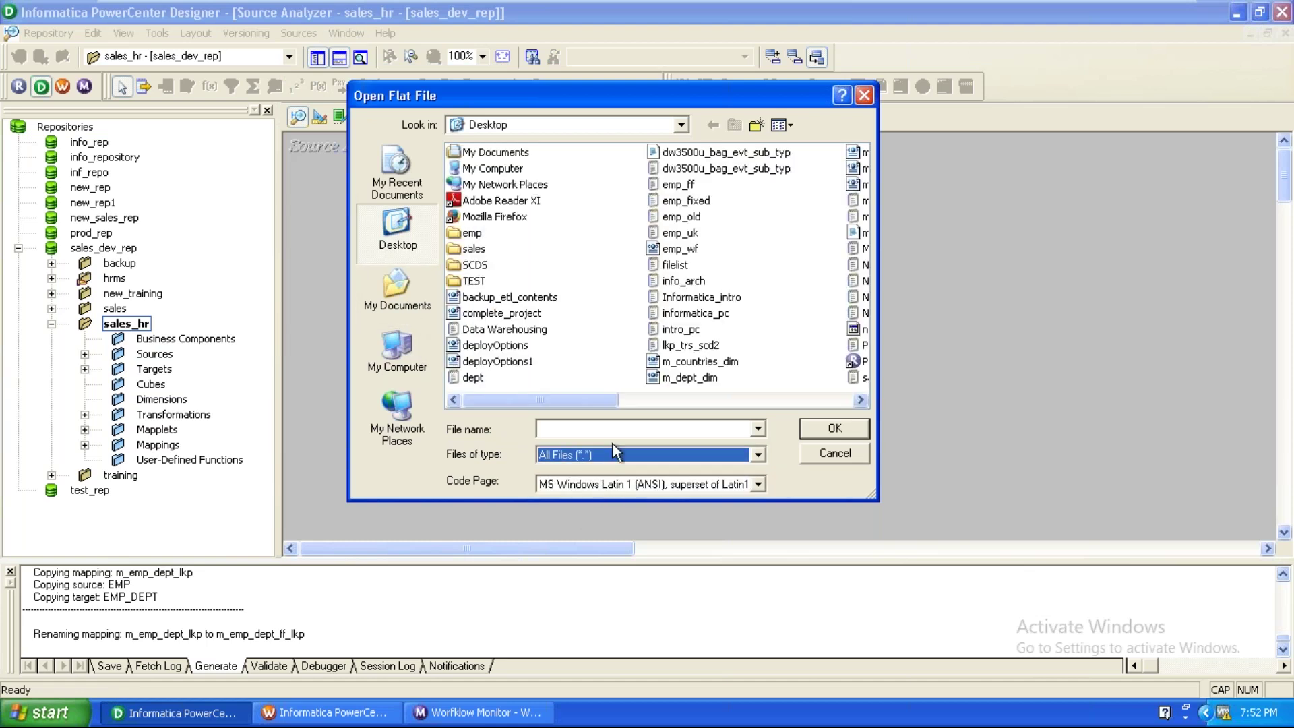
{"action": "left_click", "coordinate": [685, 201]}
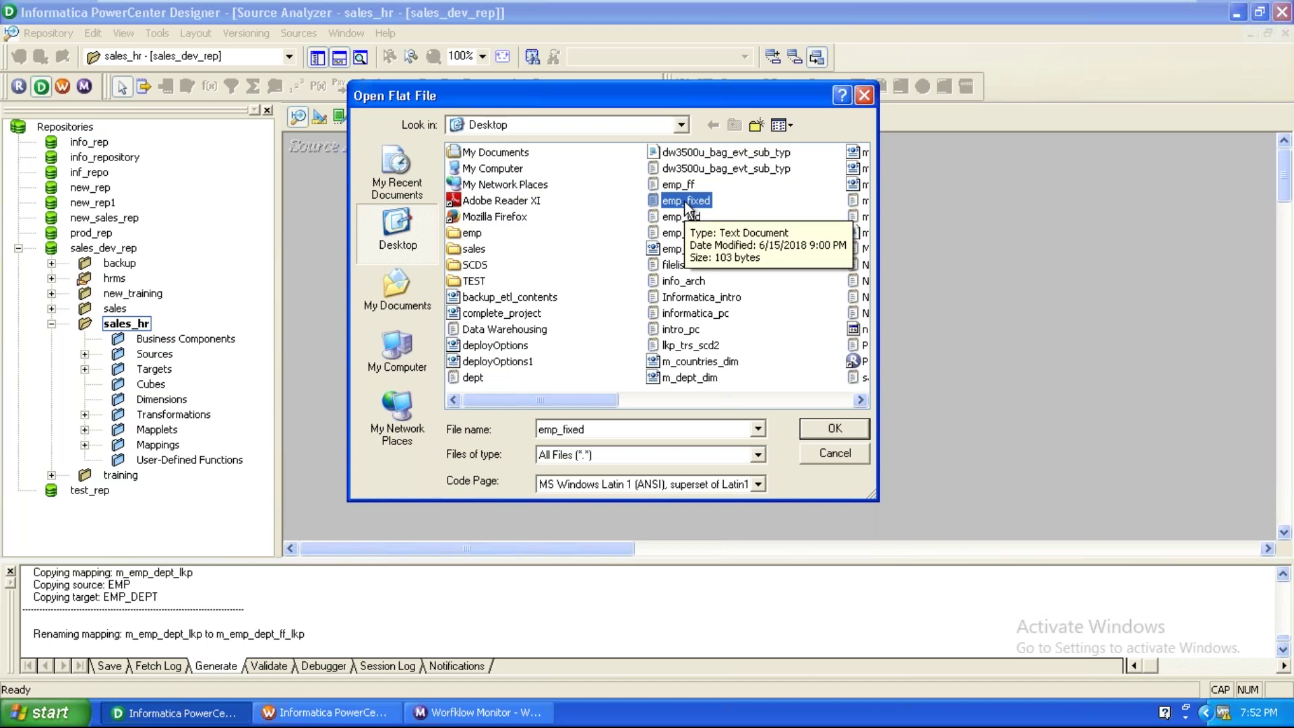
{"action": "key", "text": "s"}
{"action": "key", "text": "s"}
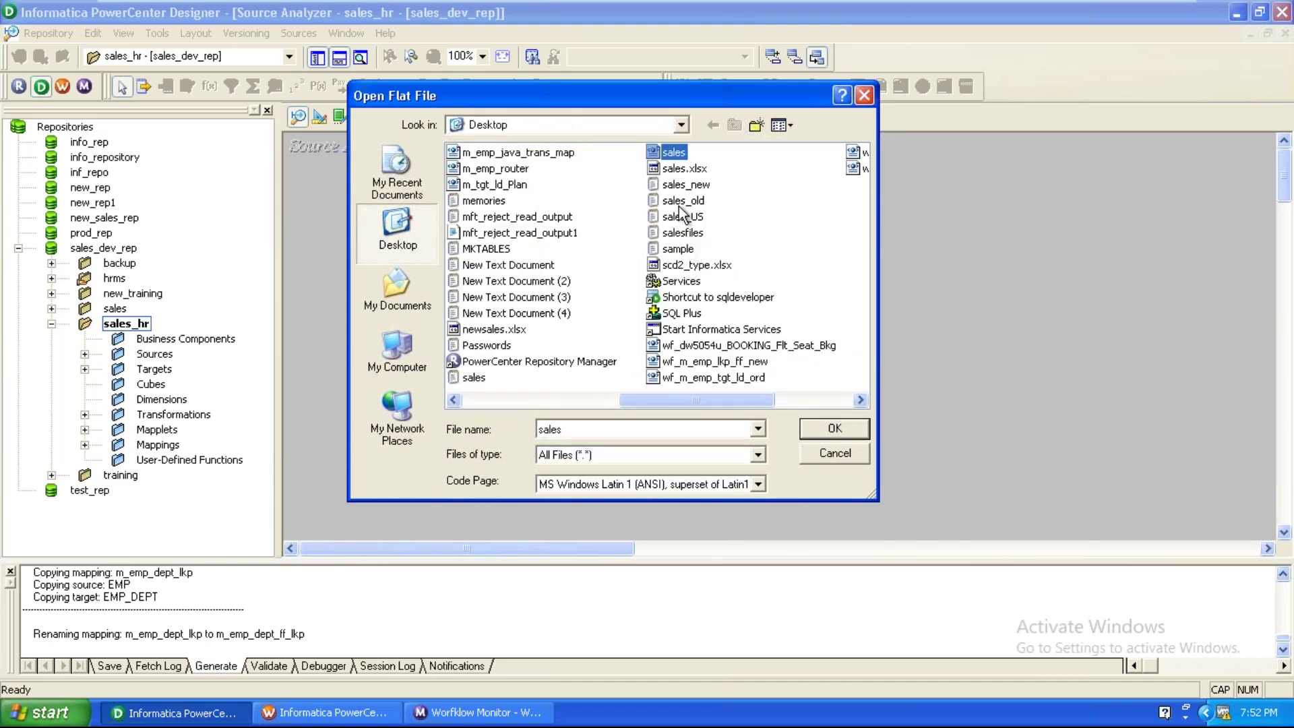
{"action": "left_click", "coordinate": [474, 378]}
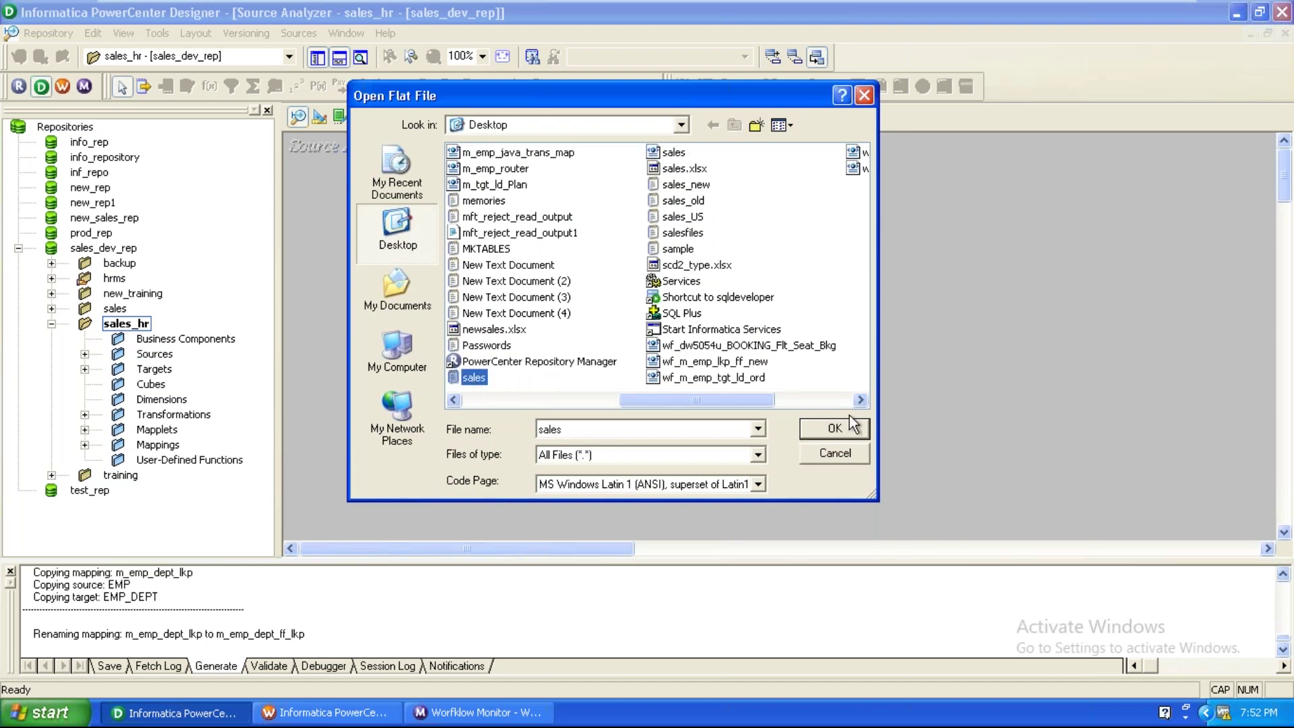
{"action": "left_click", "coordinate": [828, 429]}
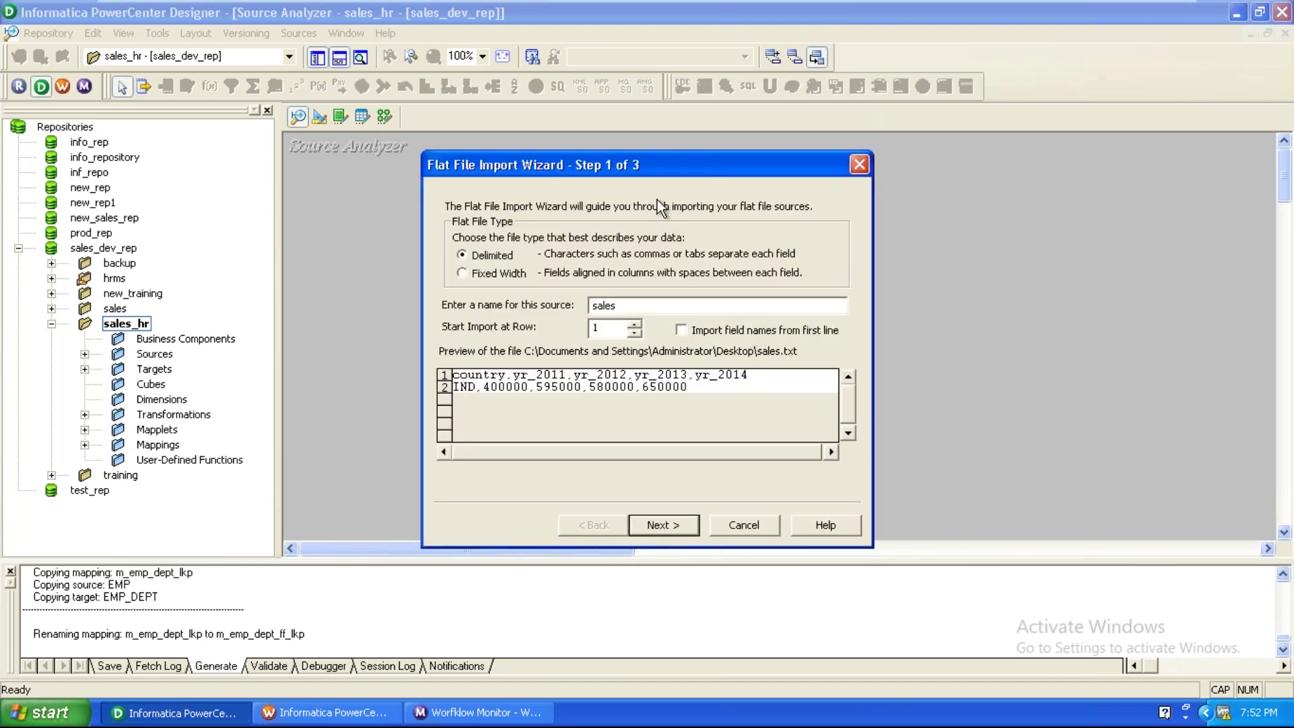
Import sales.txt as a comma-delimited flat file, using the first line as field names.
{"action": "left_click_drag", "start_coordinate": [657, 160], "coordinate": [680, 138]}
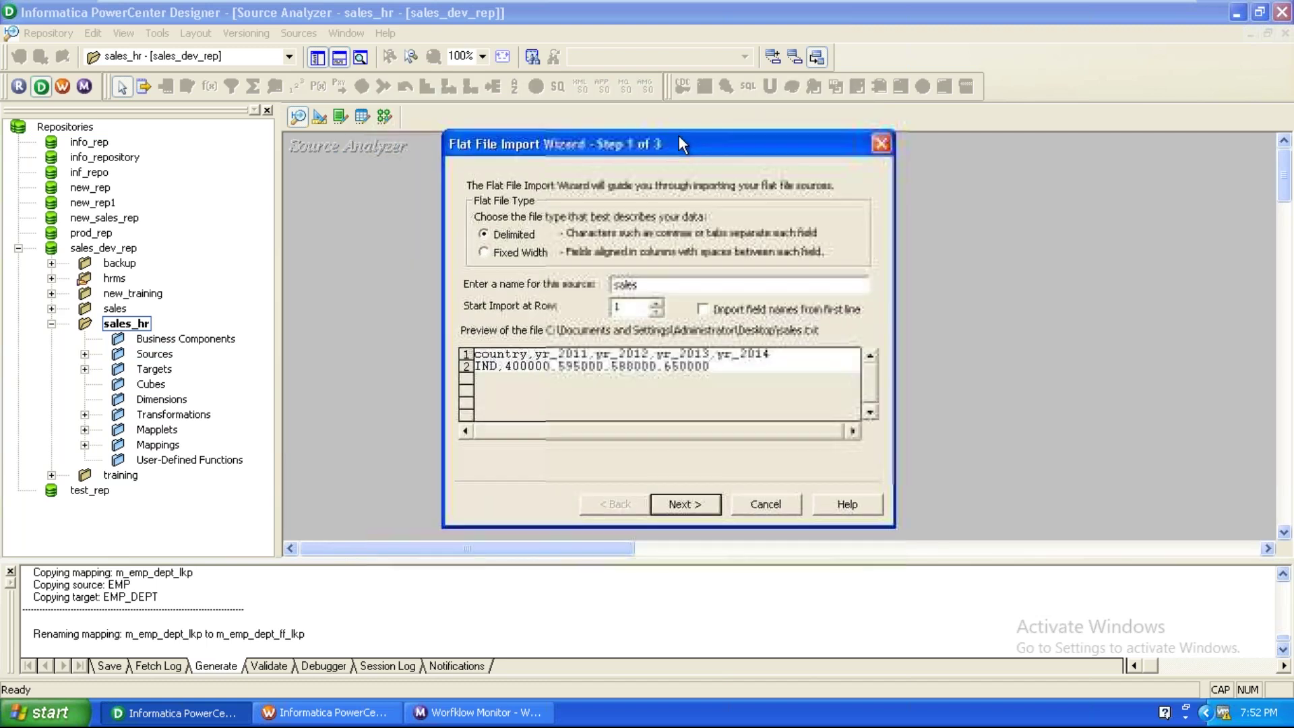
{"action": "left_click", "coordinate": [711, 307]}
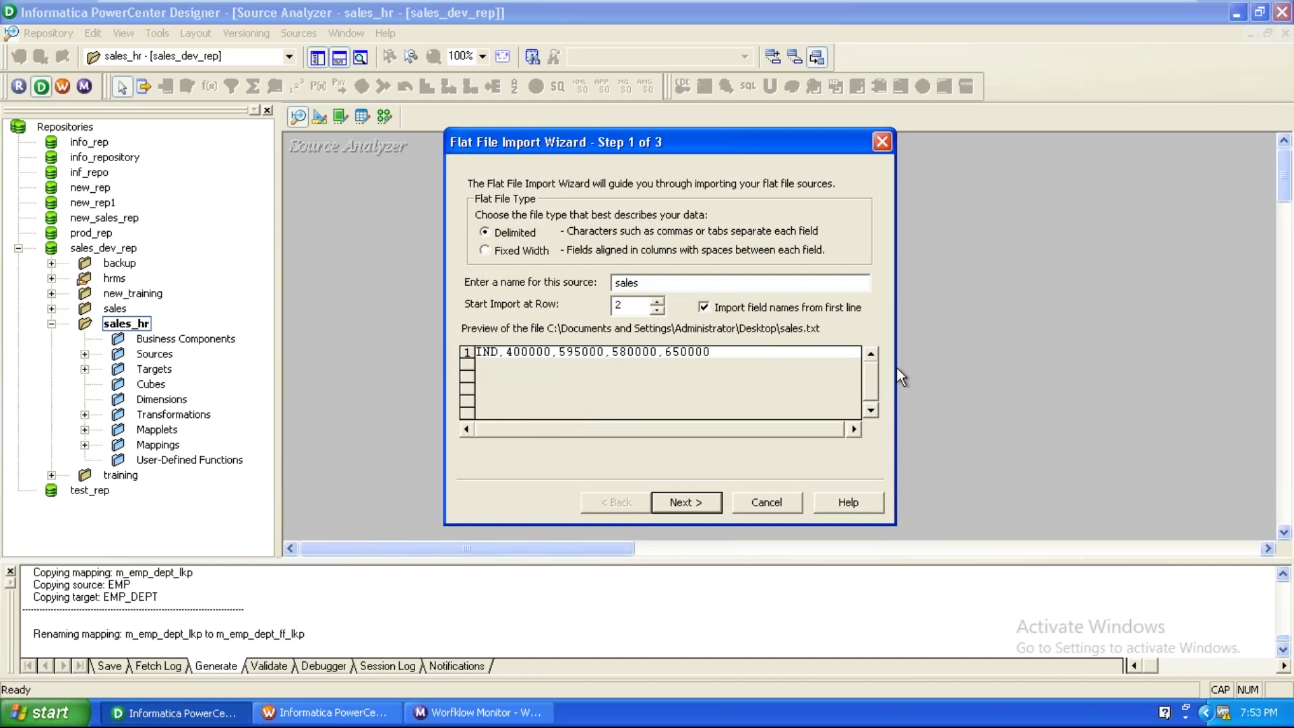
{"action": "left_click", "coordinate": [686, 503]}
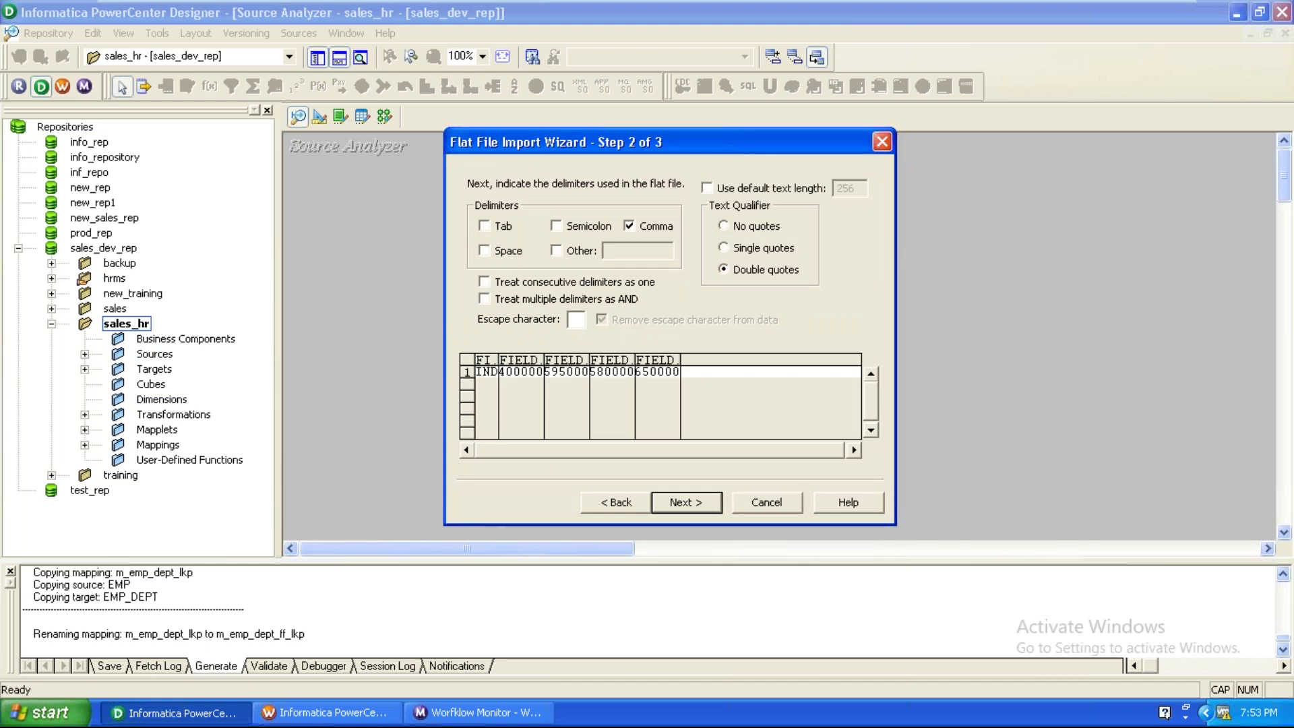
{"action": "left_click", "coordinate": [686, 503]}
{"action": "left_click", "coordinate": [686, 503]}
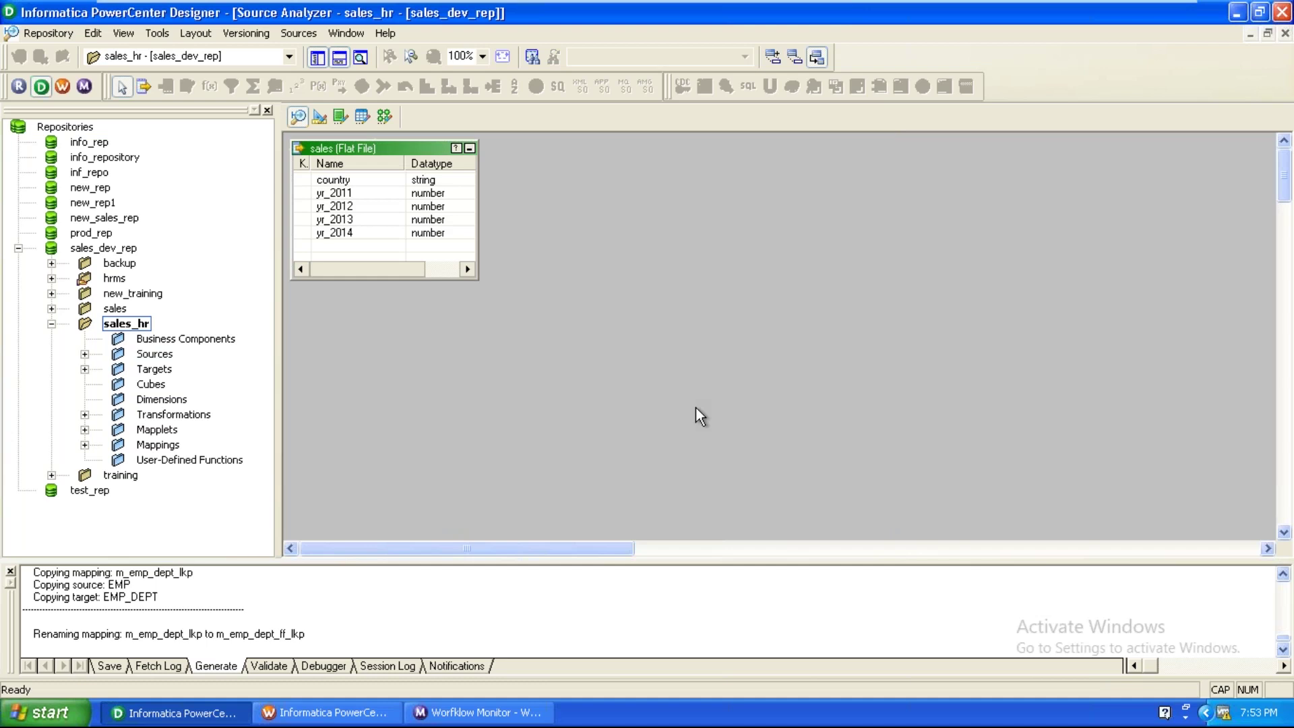
Switch to Target Designer, clear its workspace, and browse the Targets folder.
{"action": "left_click", "coordinate": [317, 121]}
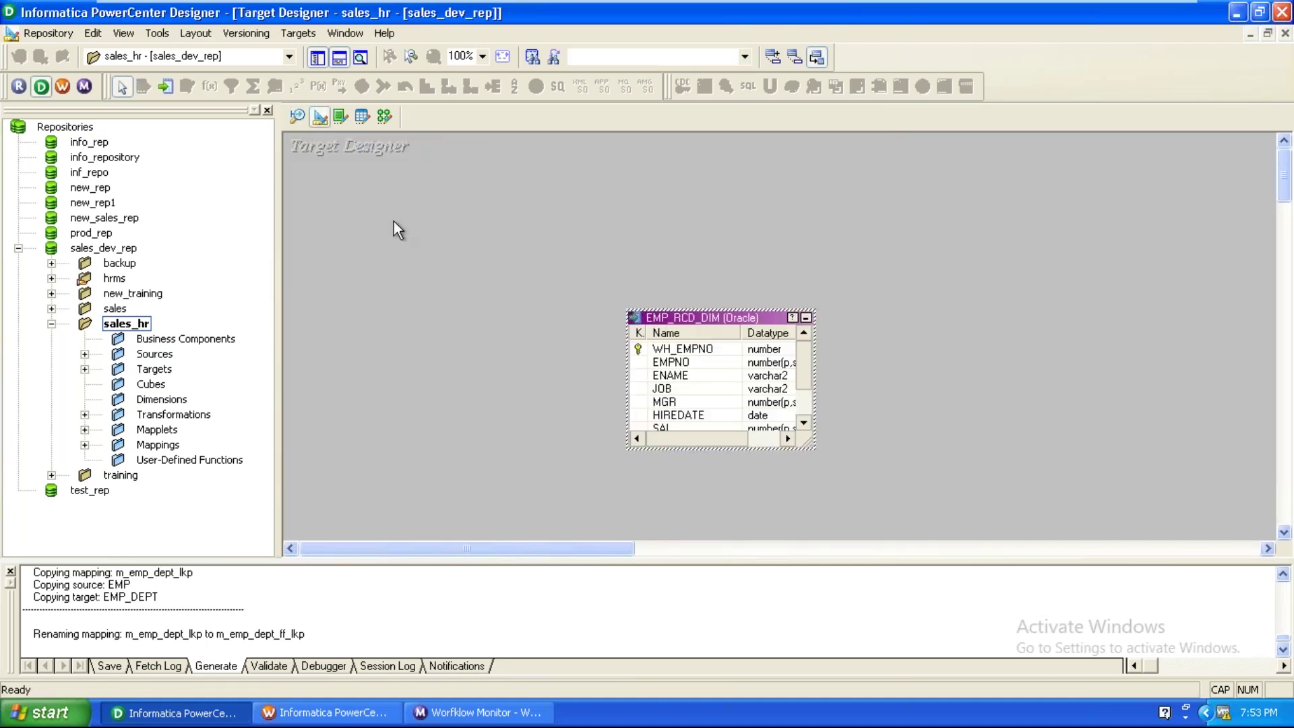
{"action": "right_click", "coordinate": [398, 224]}
{"action": "left_click", "coordinate": [438, 252]}
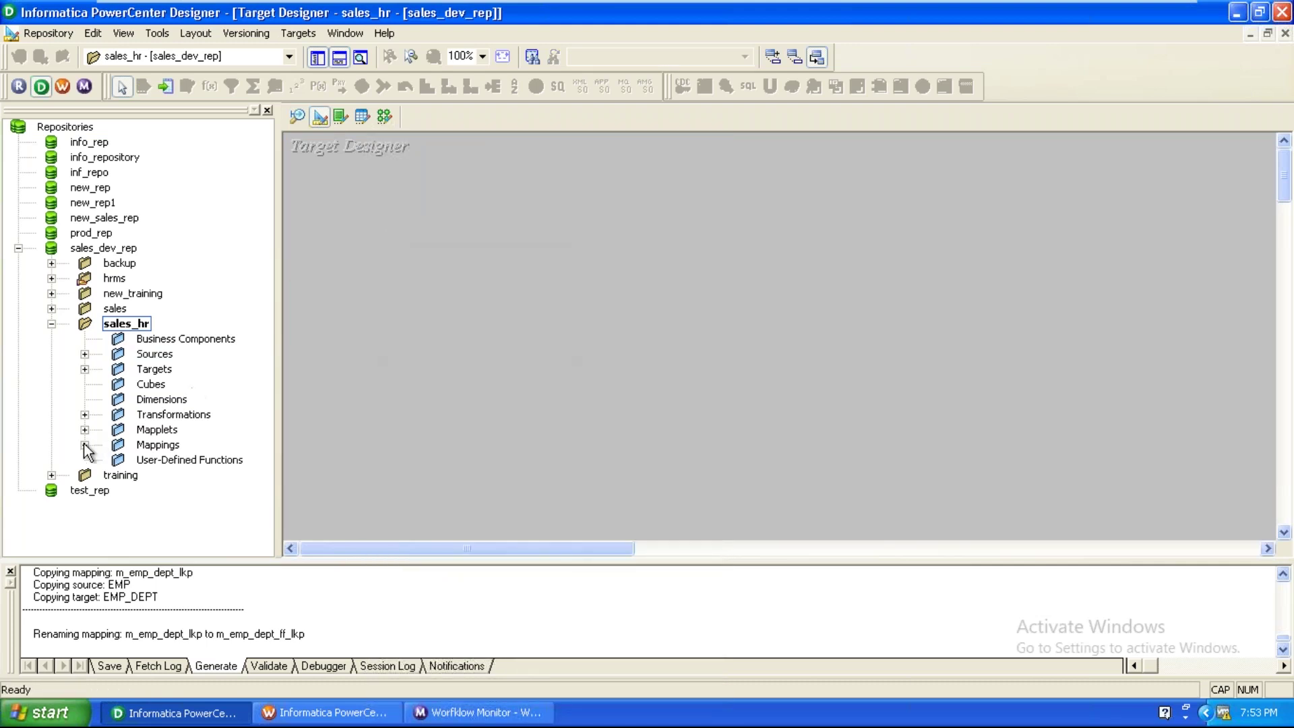
{"action": "left_click", "coordinate": [84, 445]}
{"action": "left_click", "coordinate": [85, 203]}
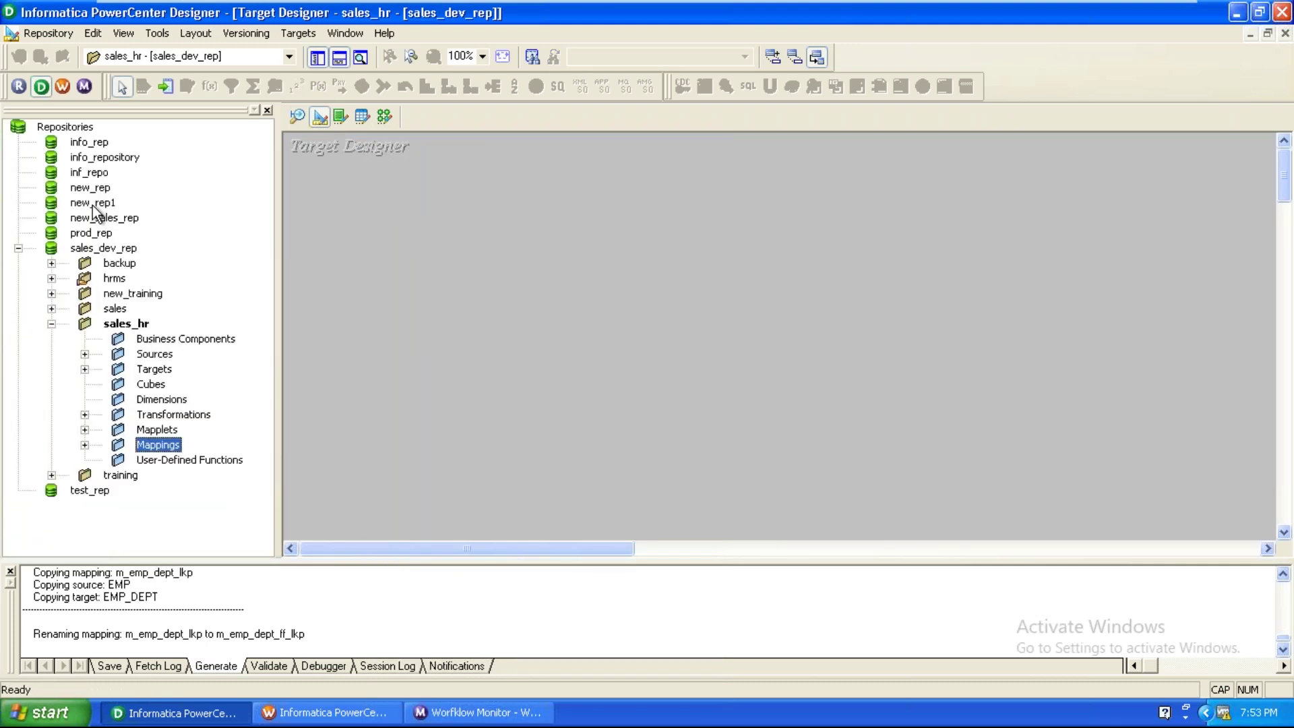
{"action": "left_click", "coordinate": [87, 371]}
{"action": "left_click", "coordinate": [208, 401]}
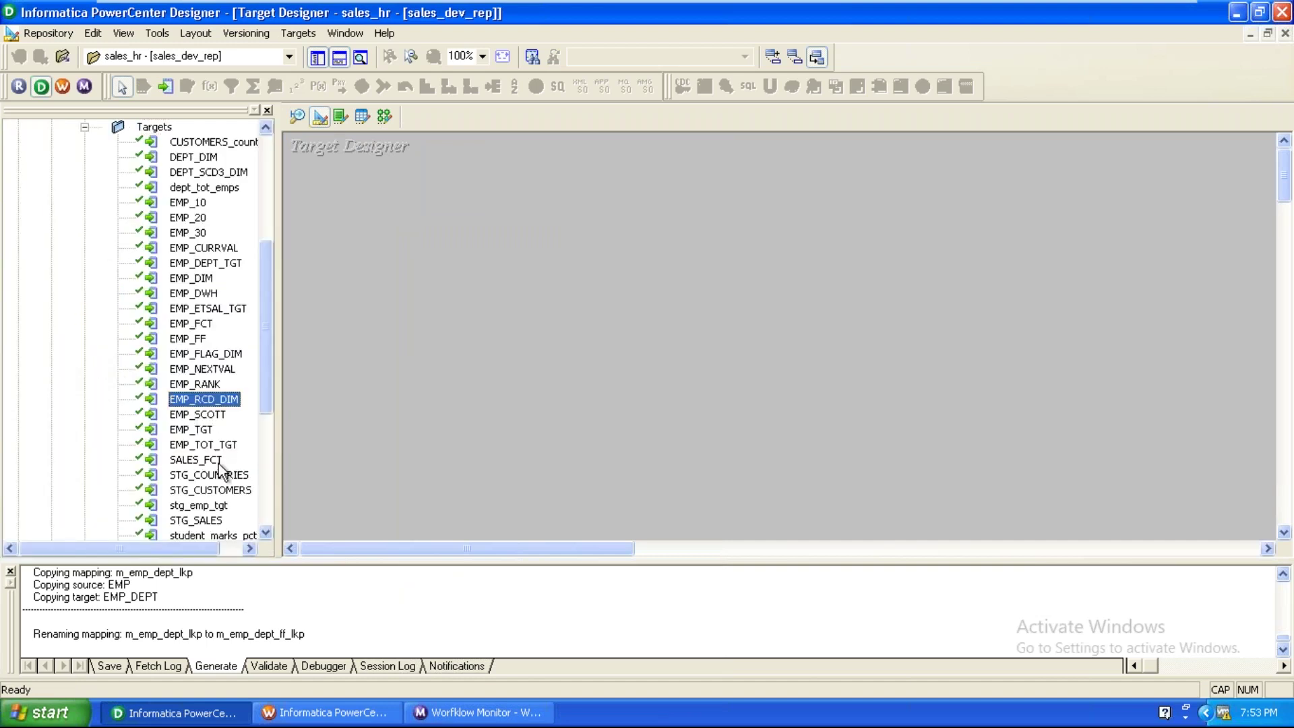
{"action": "left_click", "coordinate": [219, 507]}
Begin importing target tables from the ora_dwh database.
{"action": "scroll", "coordinate": [219, 507], "scroll_direction": "down", "scroll_amount": 2}
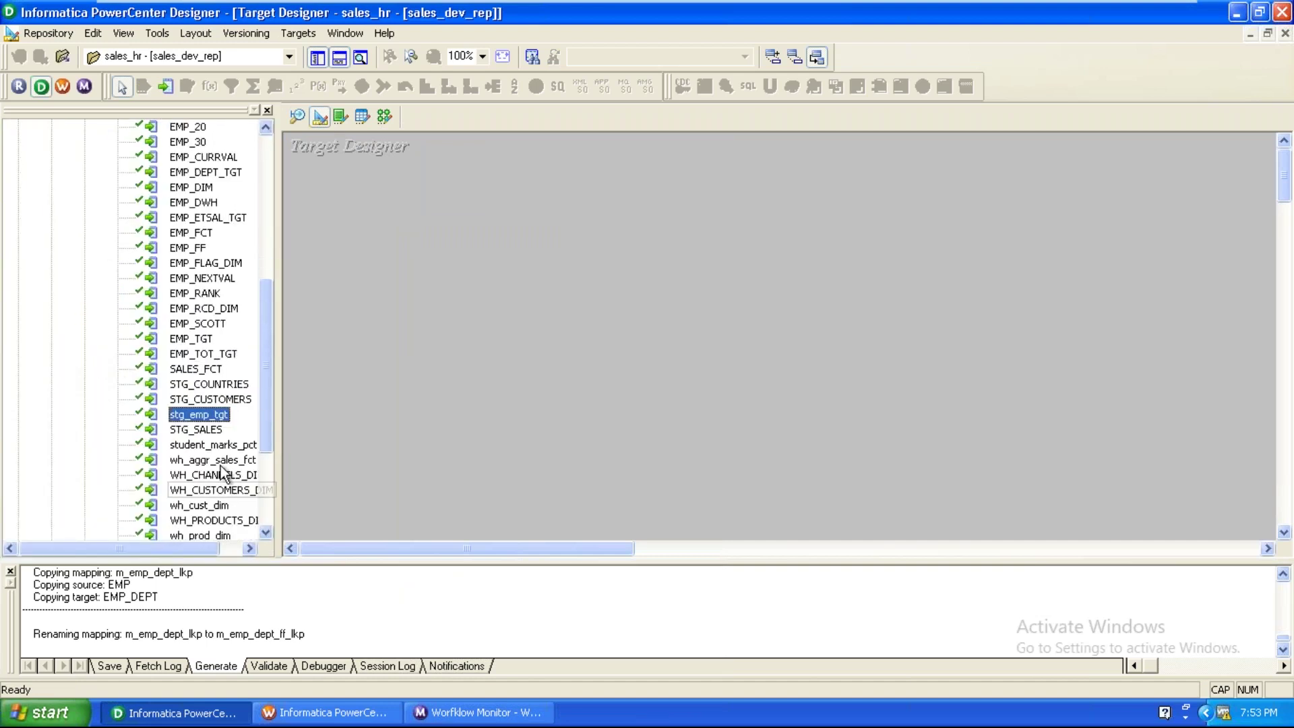
{"action": "scroll", "coordinate": [223, 425], "scroll_direction": "down", "scroll_amount": 1}
{"action": "scroll", "coordinate": [224, 422], "scroll_direction": "down", "scroll_amount": 1}
{"action": "scroll", "coordinate": [224, 422], "scroll_direction": "up", "scroll_amount": 1}
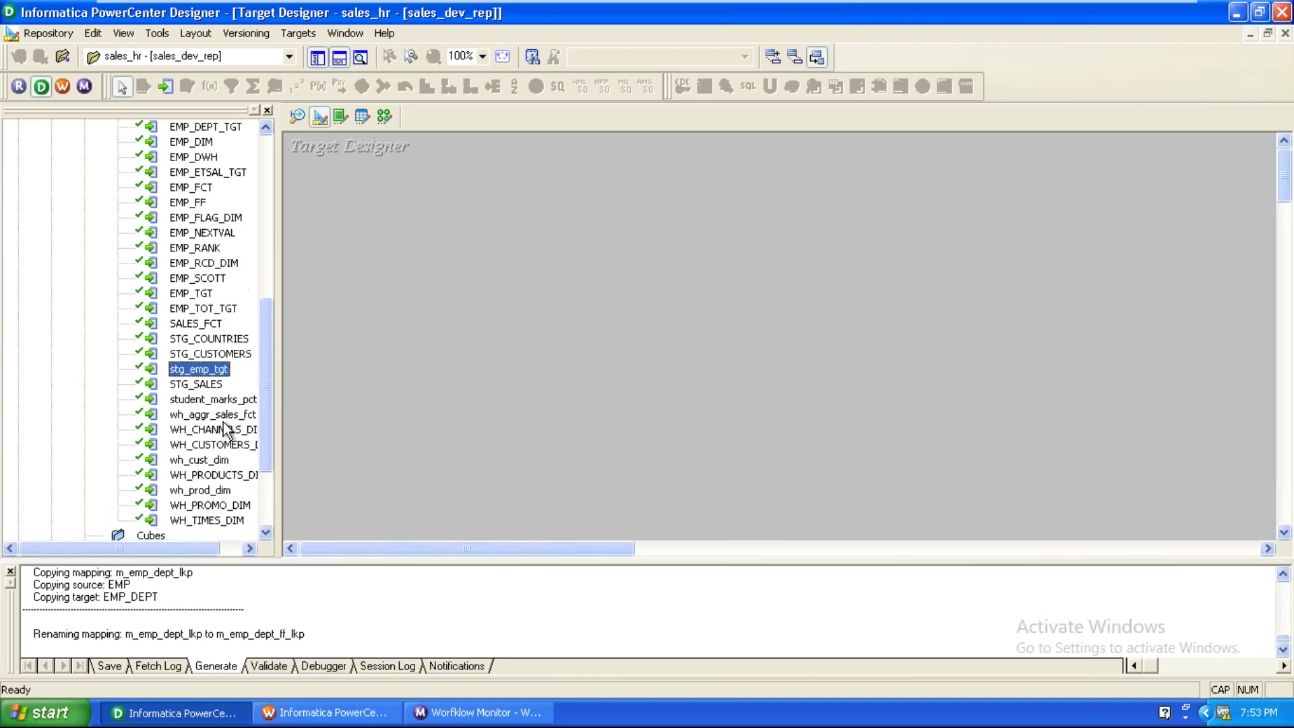
{"action": "scroll", "coordinate": [224, 422], "scroll_direction": "up", "scroll_amount": 7}
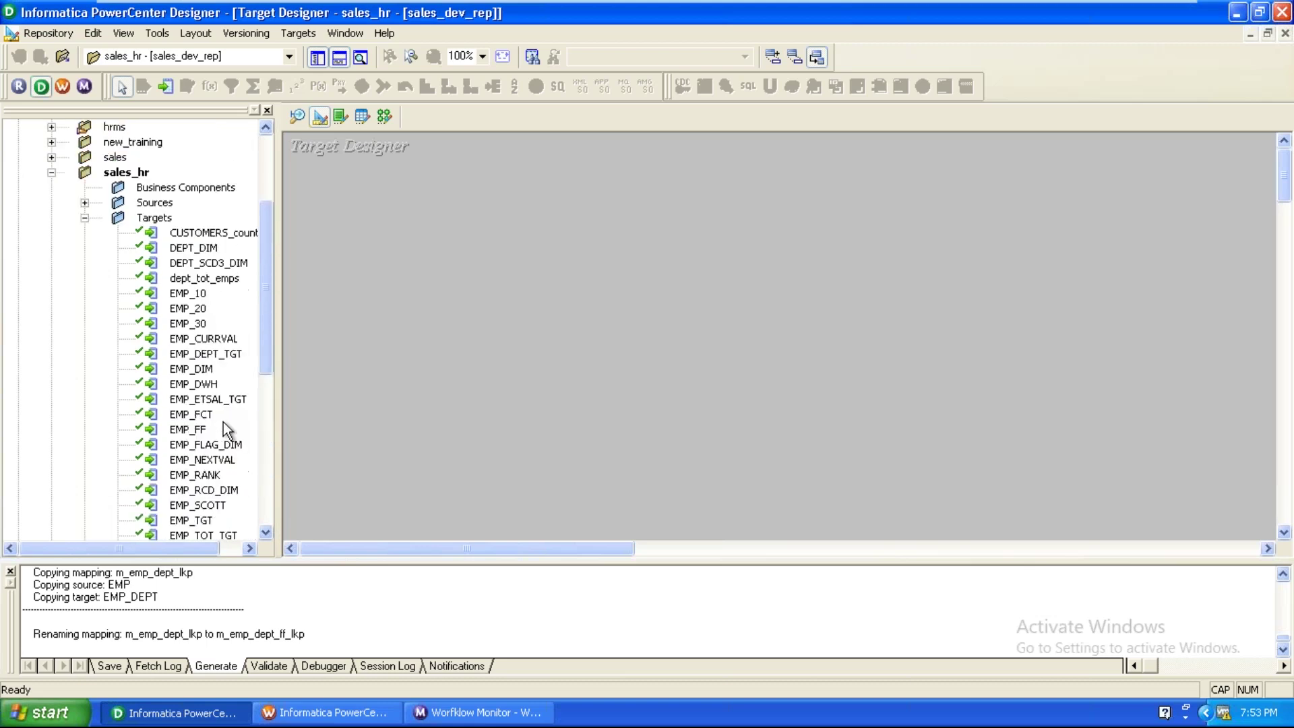
{"action": "left_click", "coordinate": [300, 34]}
{"action": "left_click", "coordinate": [321, 53]}
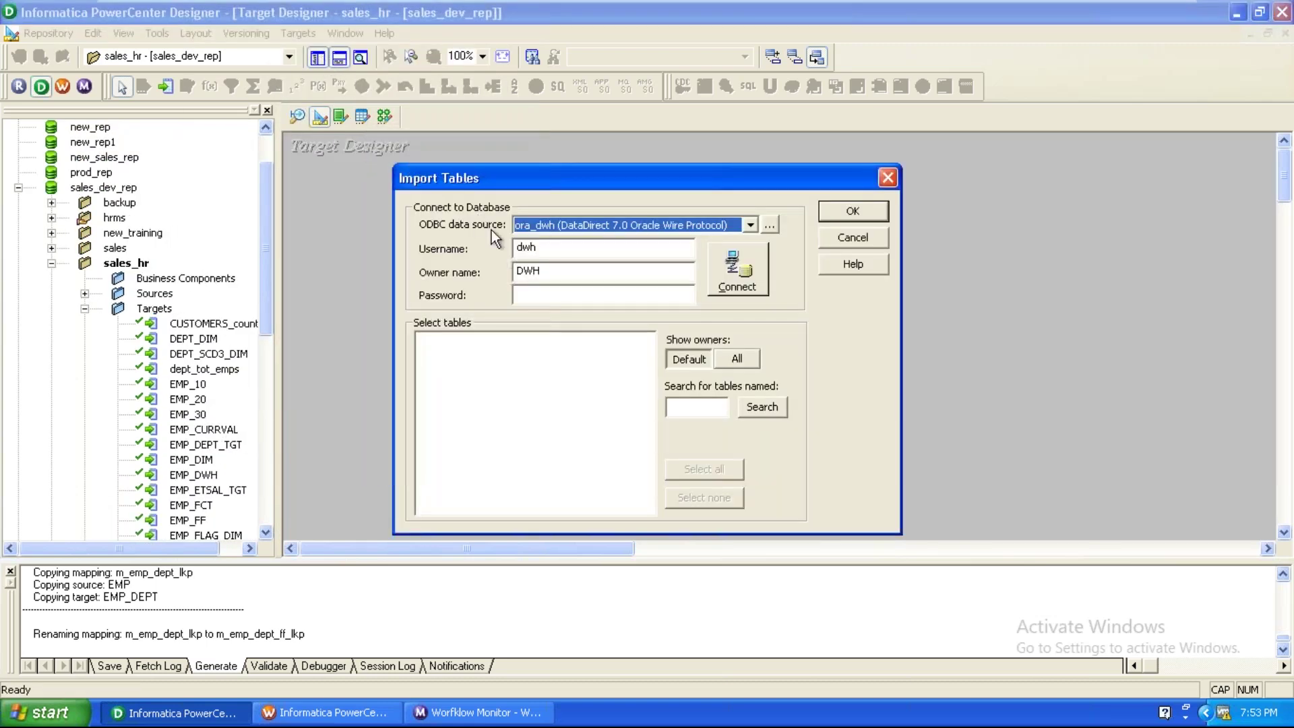
Connect with the database password and import SALES_TGT from DWH > TABLES.
{"action": "left_click", "coordinate": [539, 294]}
{"action": "type", "text": "dwhh"}
{"action": "key", "text": "Return"}
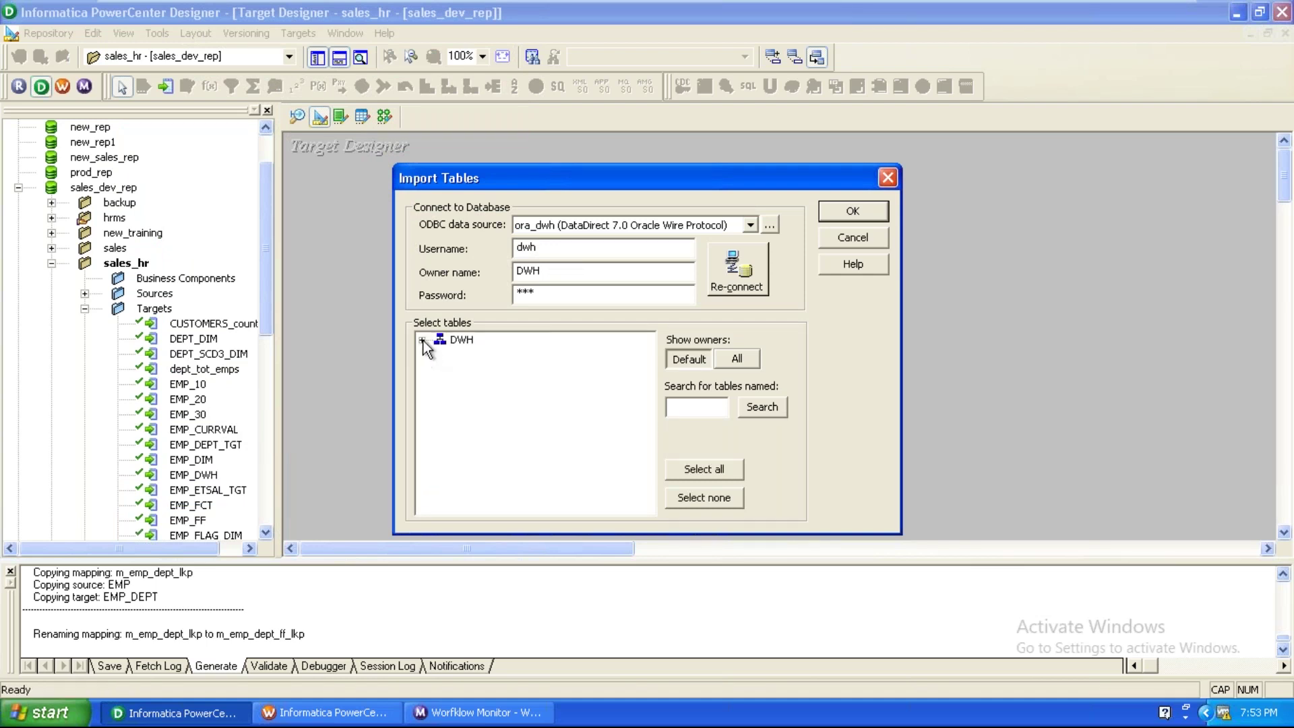
{"action": "left_click", "coordinate": [423, 341]}
{"action": "left_click", "coordinate": [439, 355]}
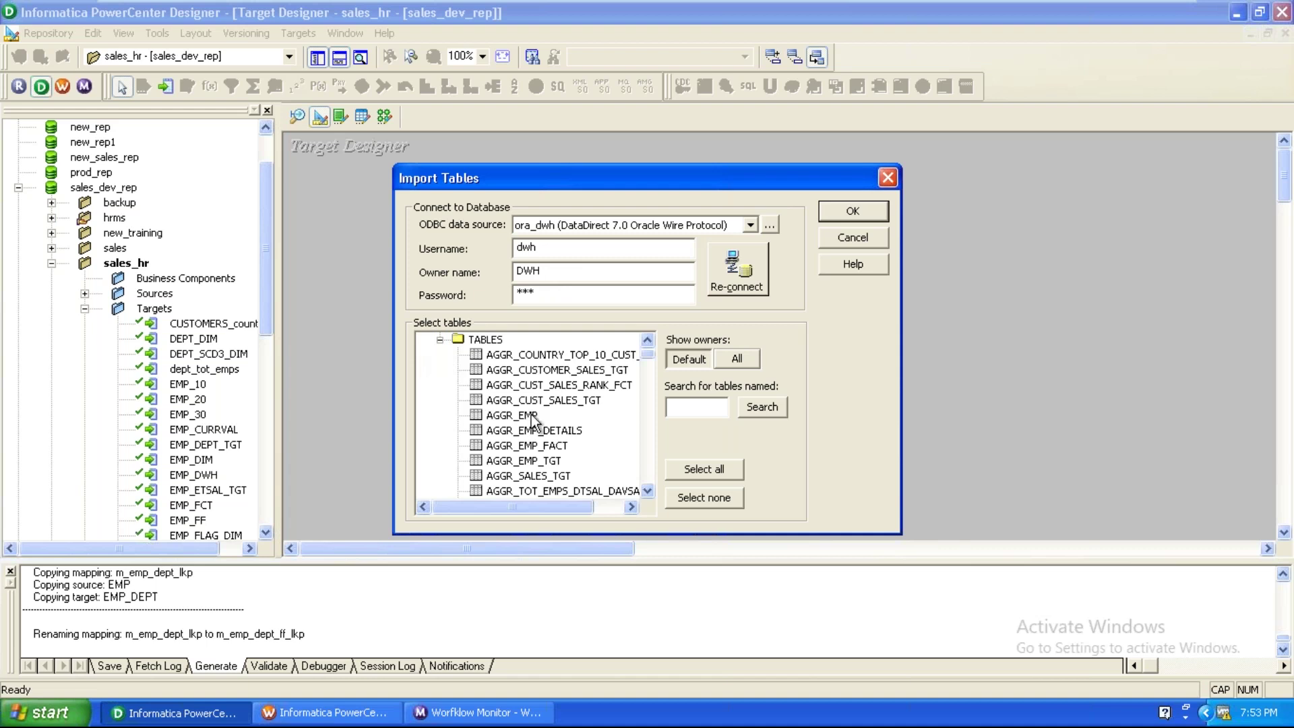
{"action": "scroll", "coordinate": [531, 415], "scroll_direction": "down", "scroll_amount": 3}
{"action": "scroll", "coordinate": [531, 415], "scroll_direction": "down", "scroll_amount": 10}
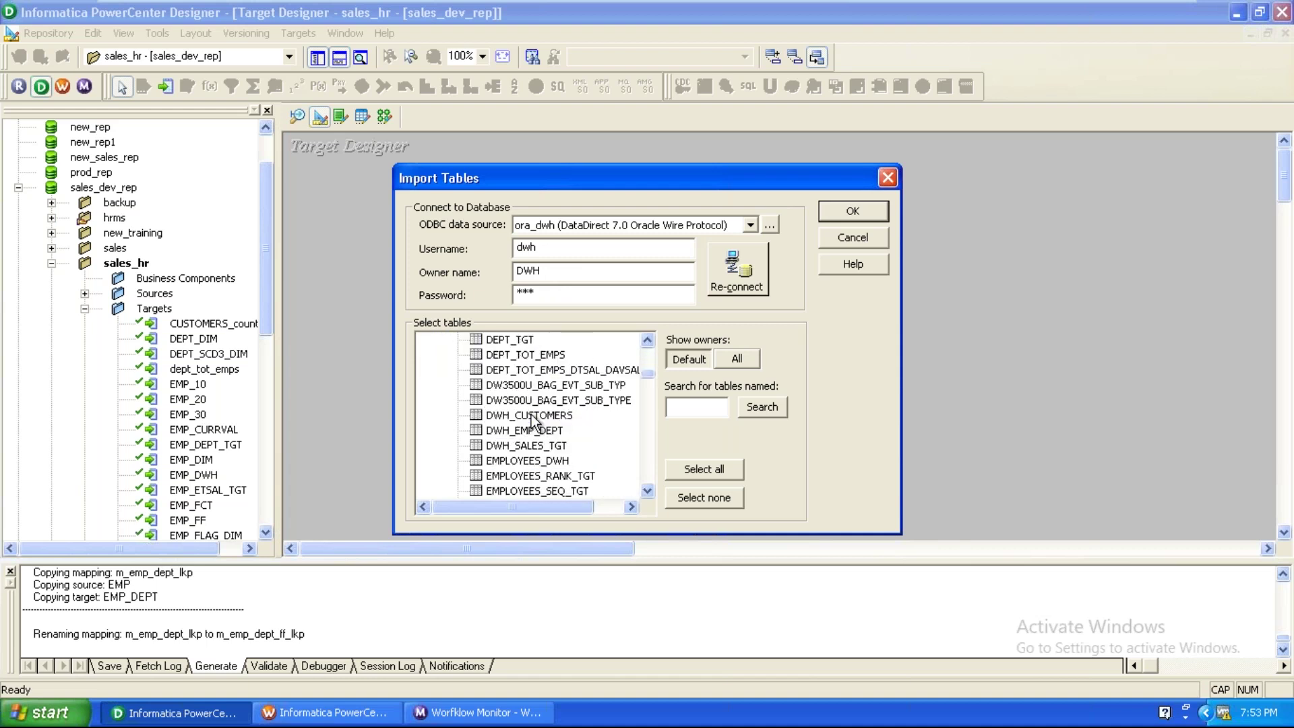
{"action": "scroll", "coordinate": [531, 414], "scroll_direction": "down", "scroll_amount": 15}
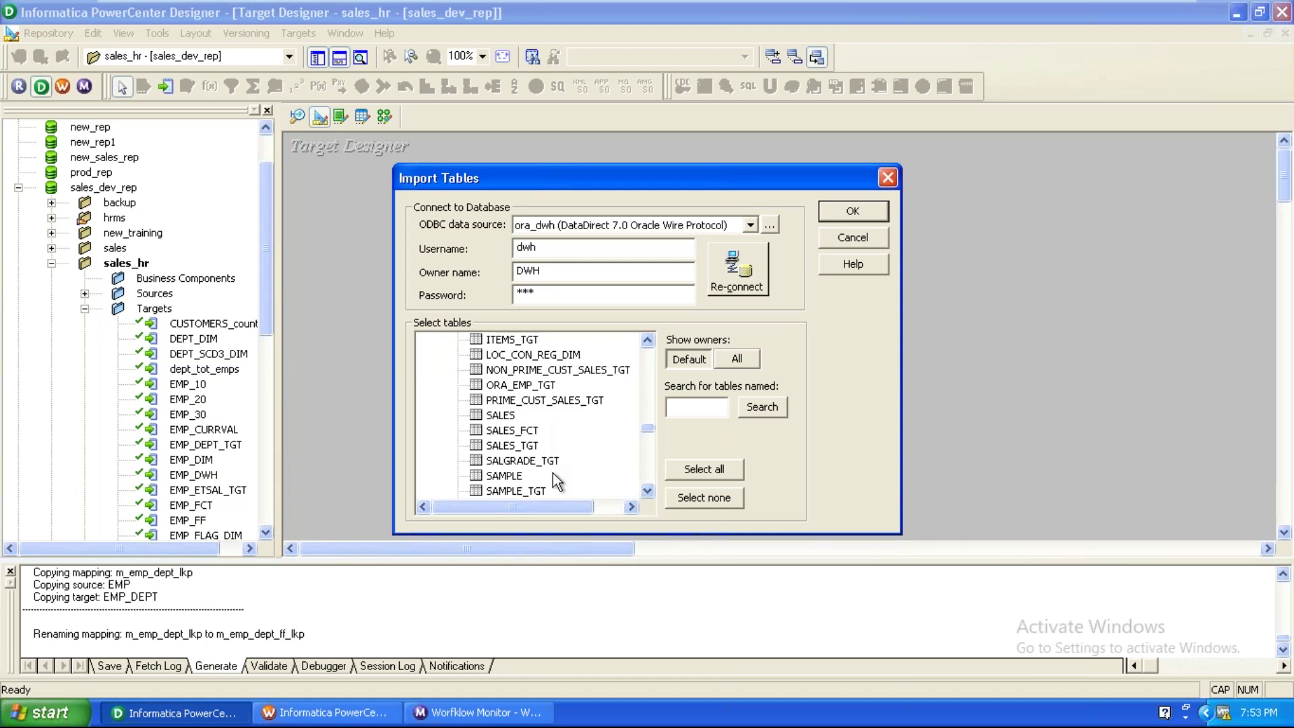
{"action": "scroll", "coordinate": [571, 439], "scroll_direction": "down", "scroll_amount": 1}
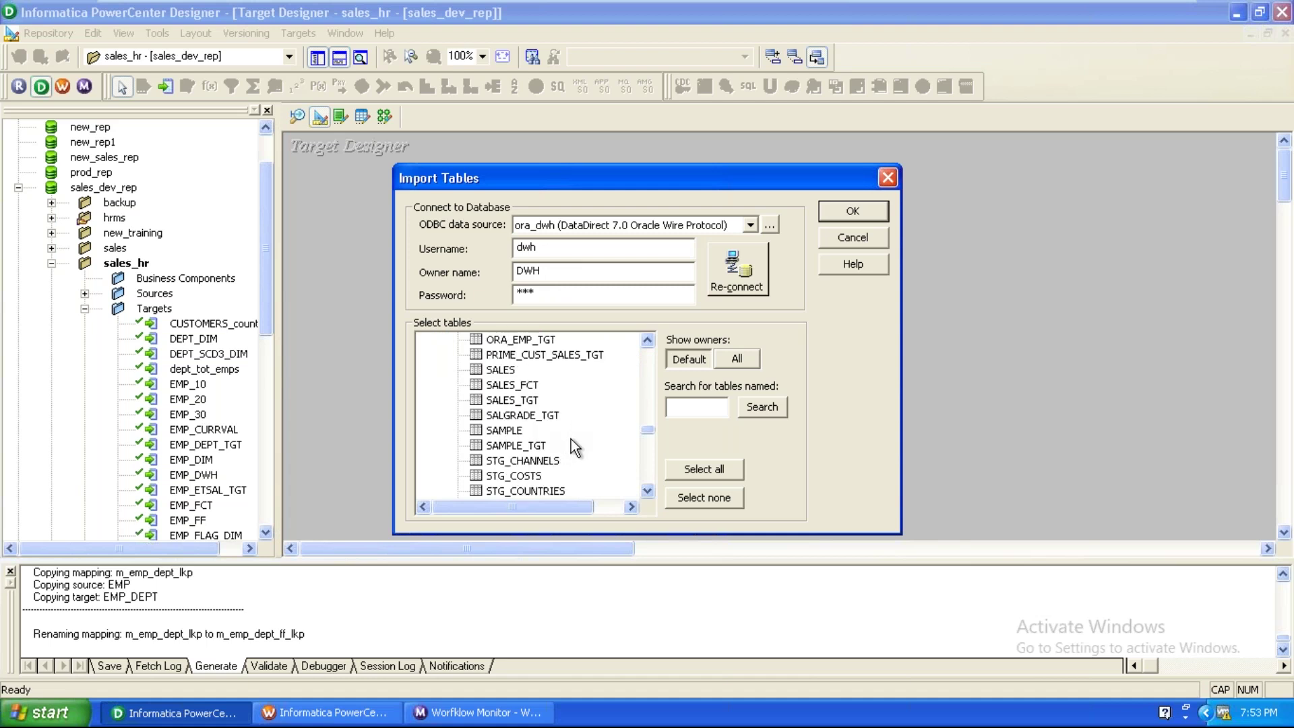
{"action": "left_click", "coordinate": [530, 401]}
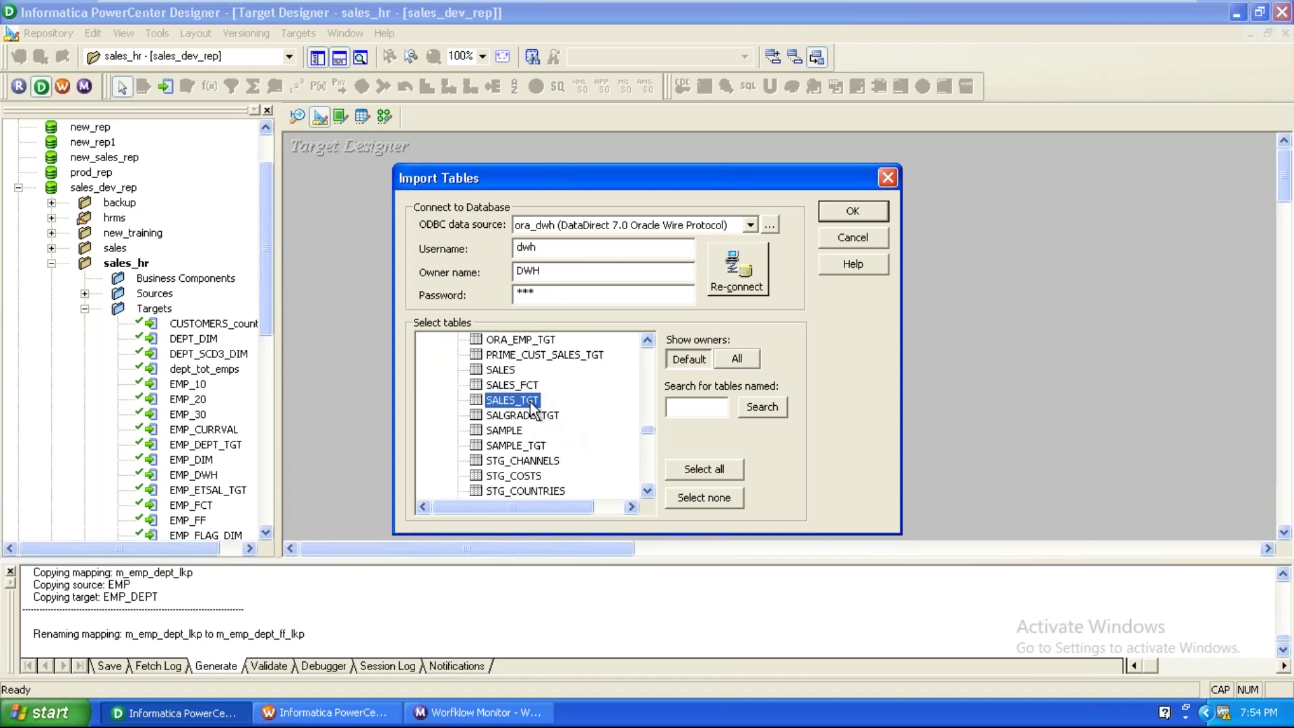
{"action": "left_click", "coordinate": [851, 211]}
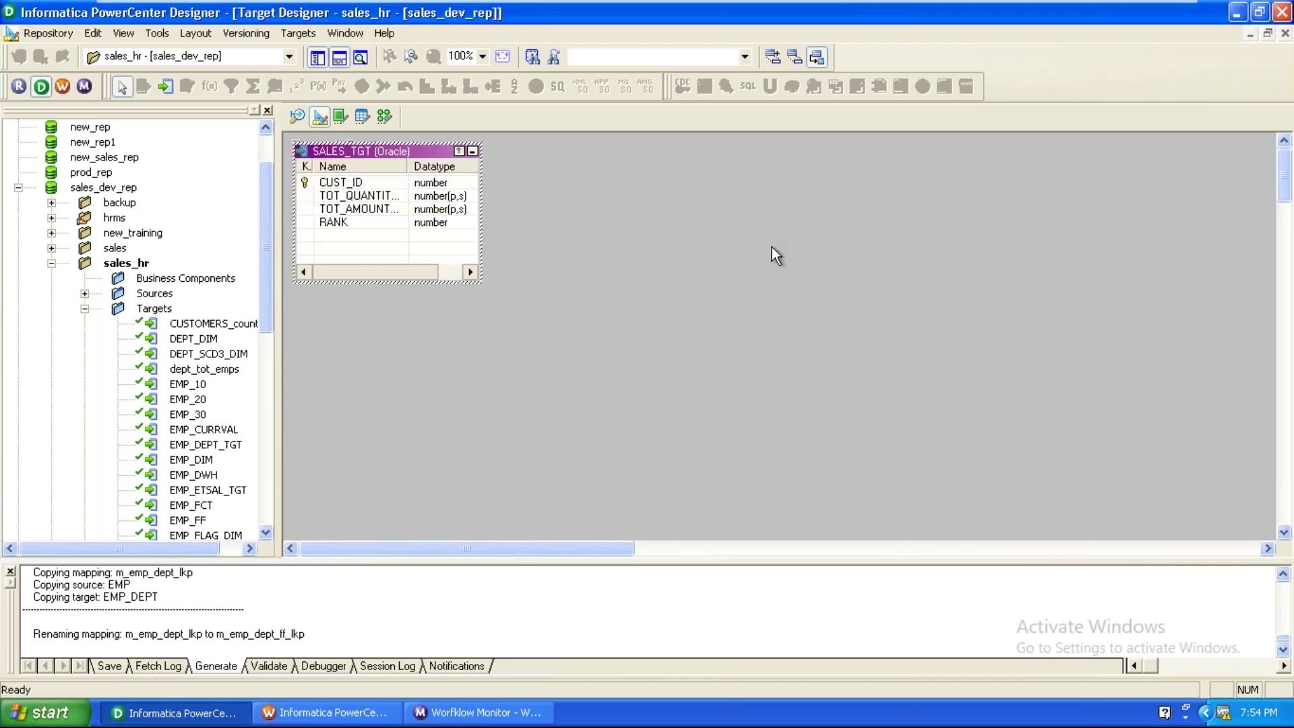
Delete the SALES_TGT target from the workspace and the repository.
{"action": "right_click", "coordinate": [683, 214]}
{"action": "left_click", "coordinate": [655, 223]}
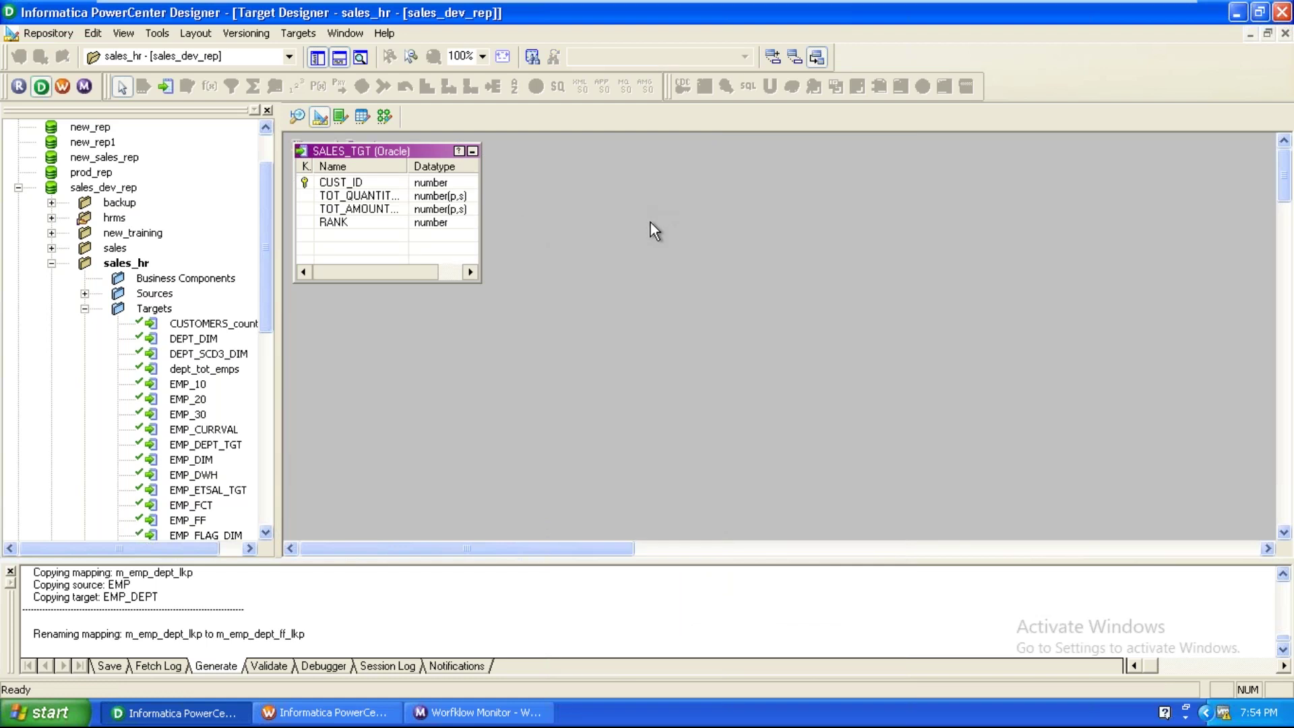
{"action": "left_click", "coordinate": [381, 162]}
{"action": "key", "text": "Delete"}
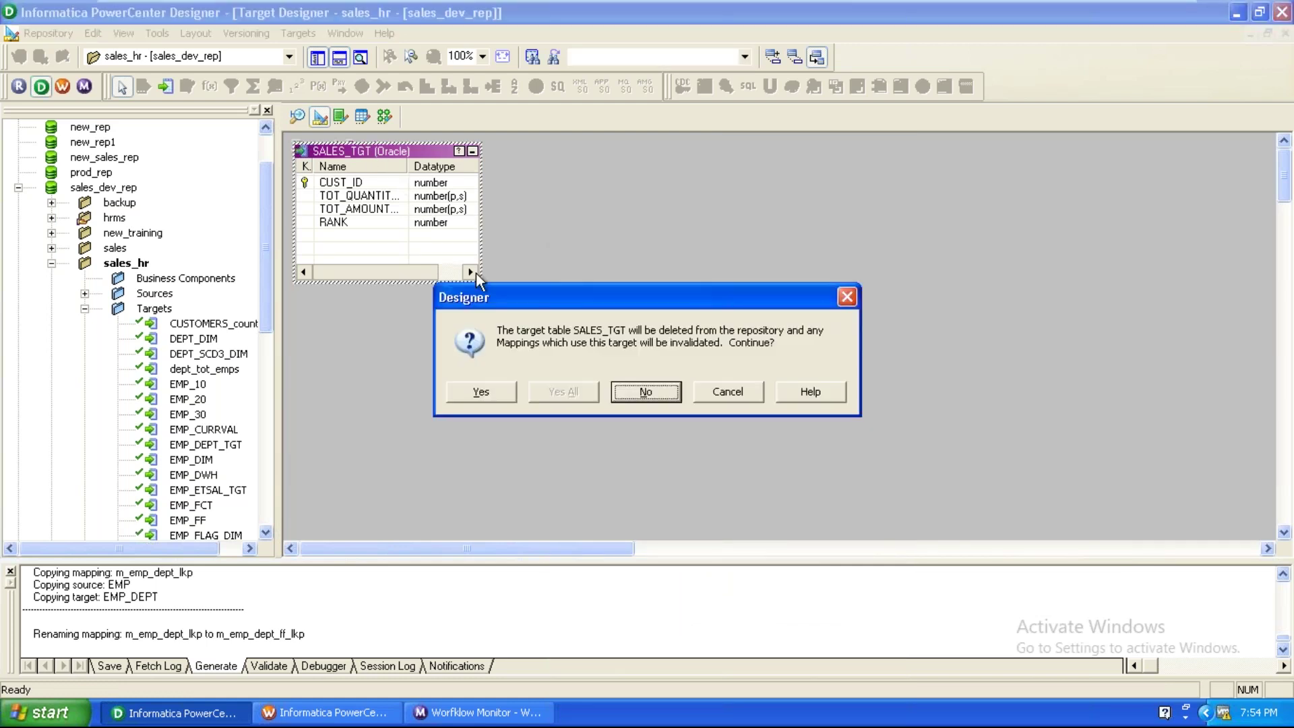
{"action": "left_click", "coordinate": [491, 387]}
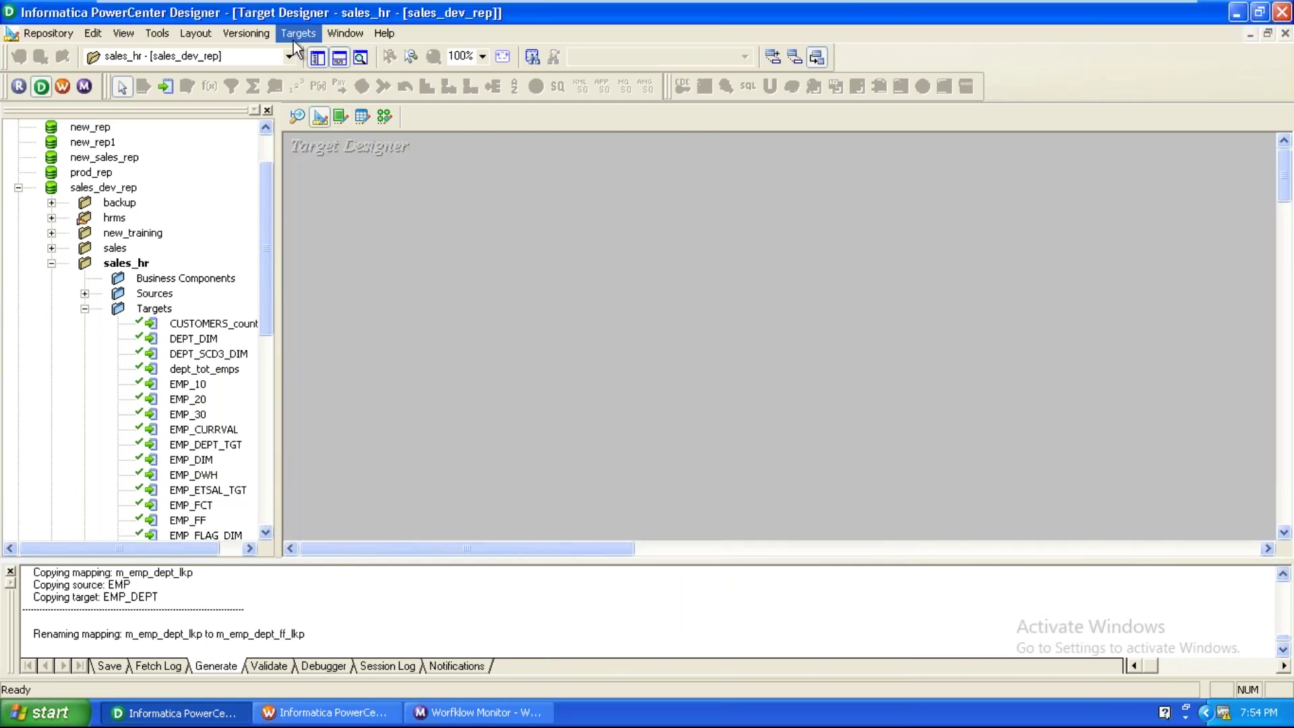
Create a new Oracle target table named stg_sales_tgt after the stg_sales name clashed.
{"action": "left_click", "coordinate": [294, 38]}
{"action": "left_click", "coordinate": [320, 223]}
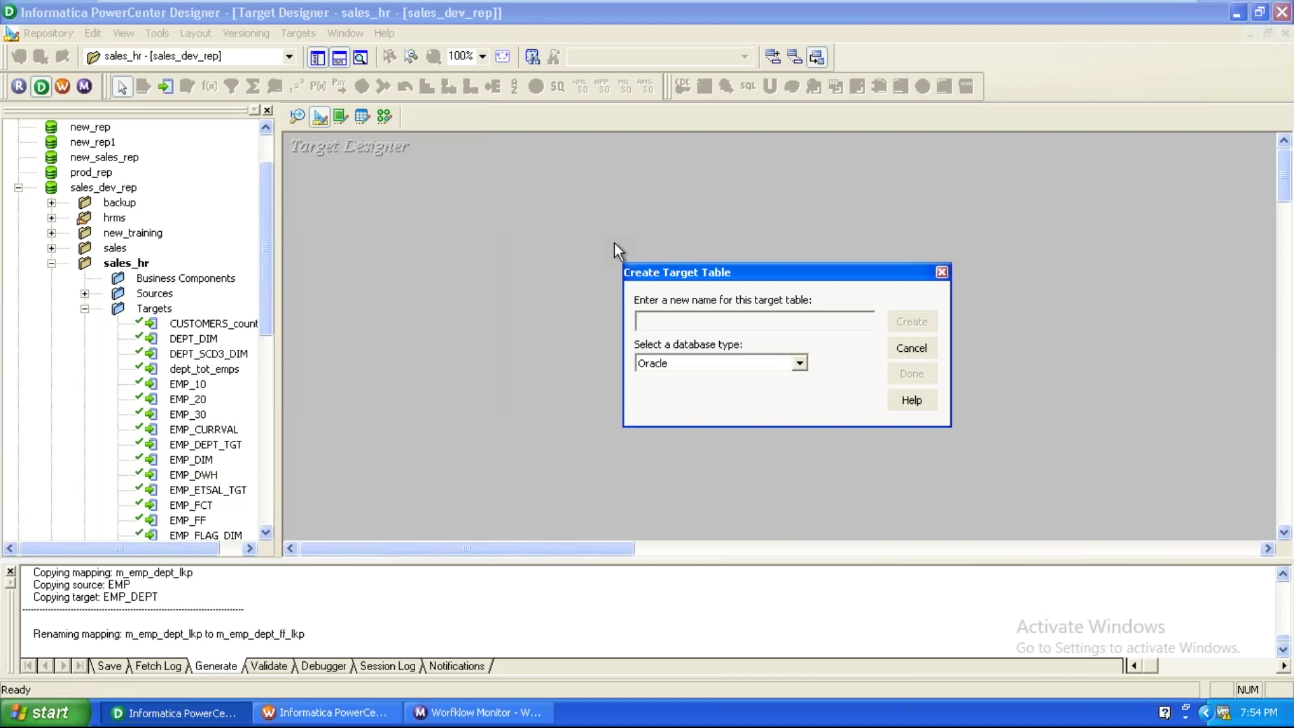
{"action": "type", "text": "stg_sales"}
{"action": "key", "text": "Return"}
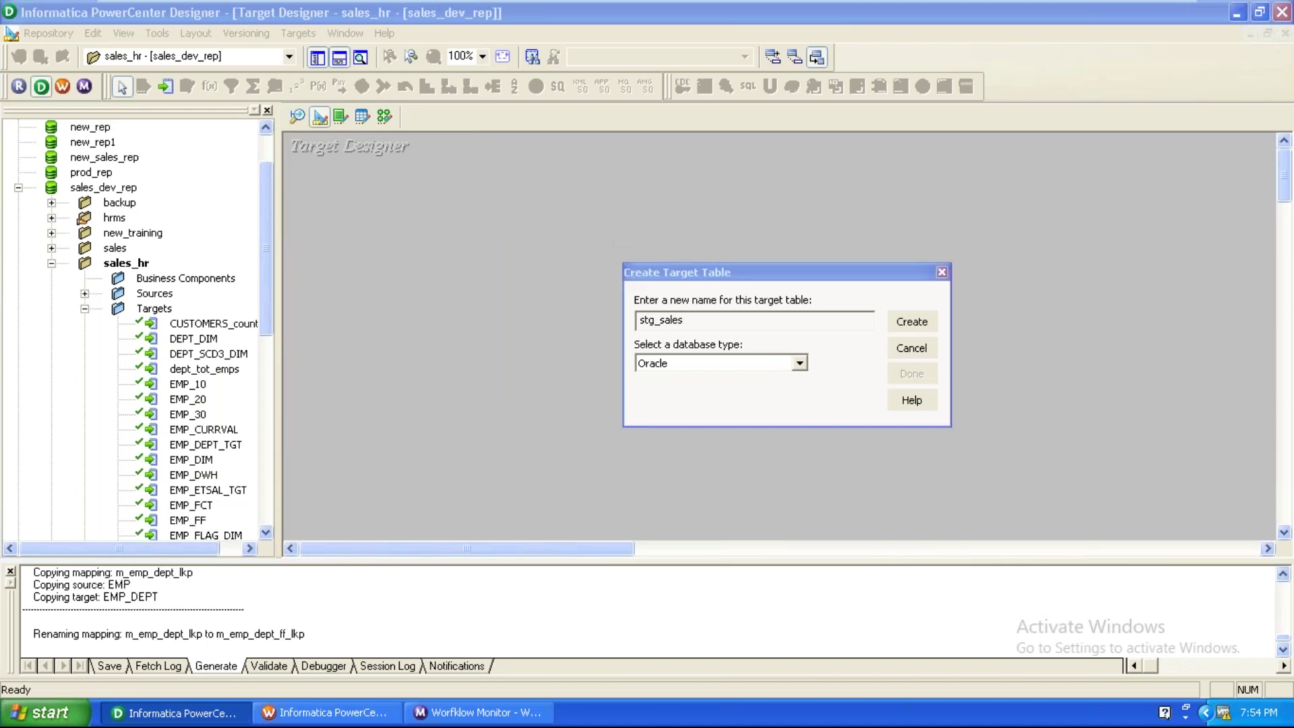
{"action": "left_click", "coordinate": [789, 381]}
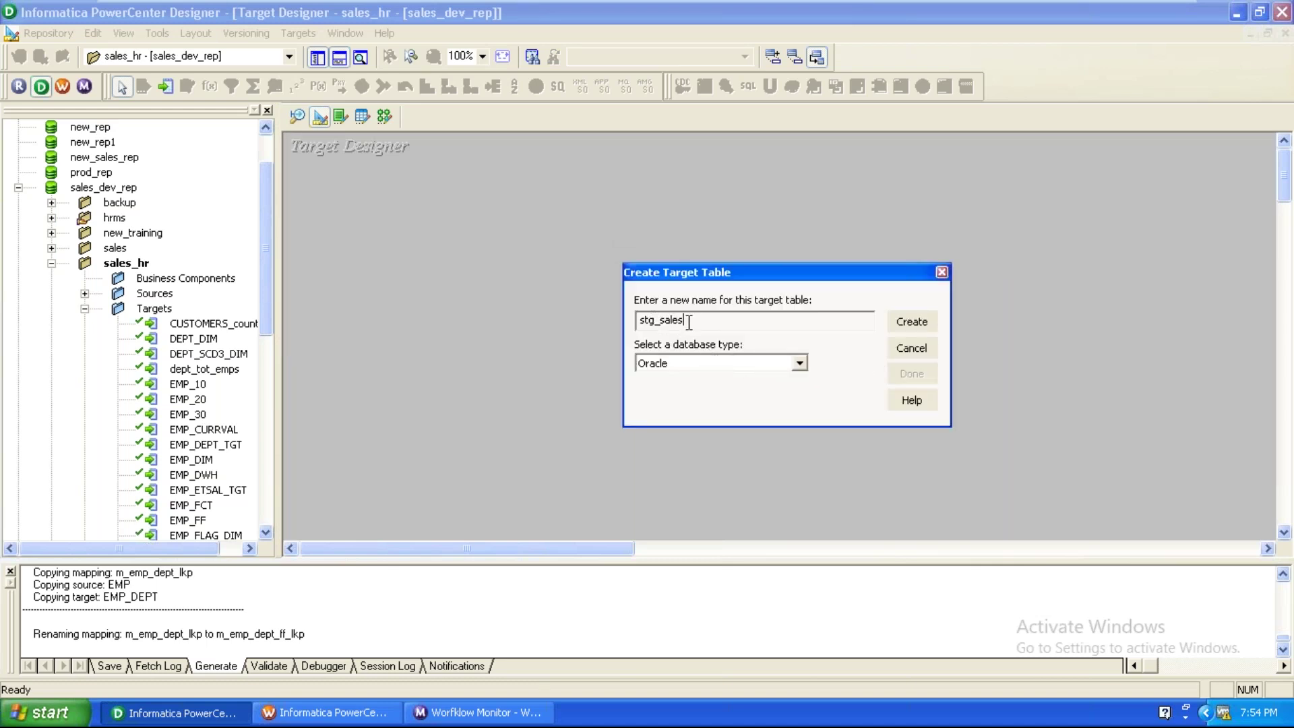
{"action": "type", "text": "_tgt"}
{"action": "key", "text": "Return"}
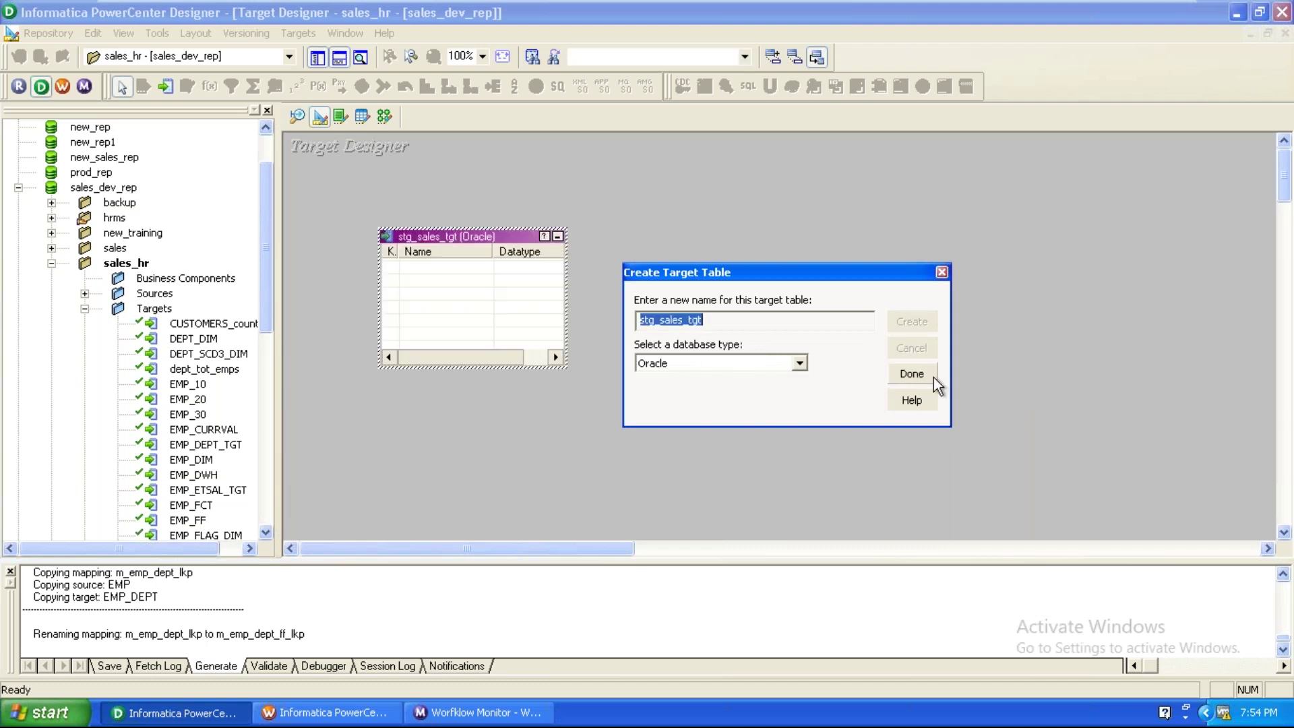
{"action": "left_click", "coordinate": [930, 376]}
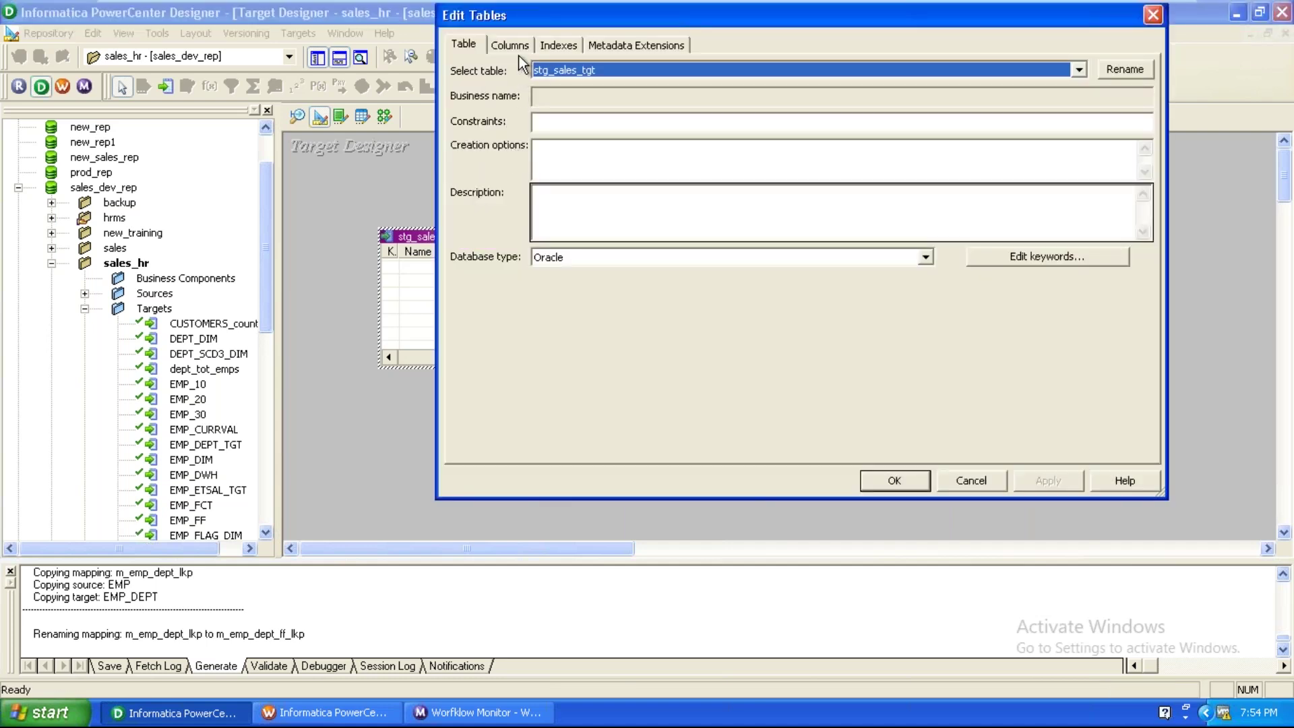
Add four columns named sales_id, year, country and revenue.
{"action": "left_click", "coordinate": [511, 45]}
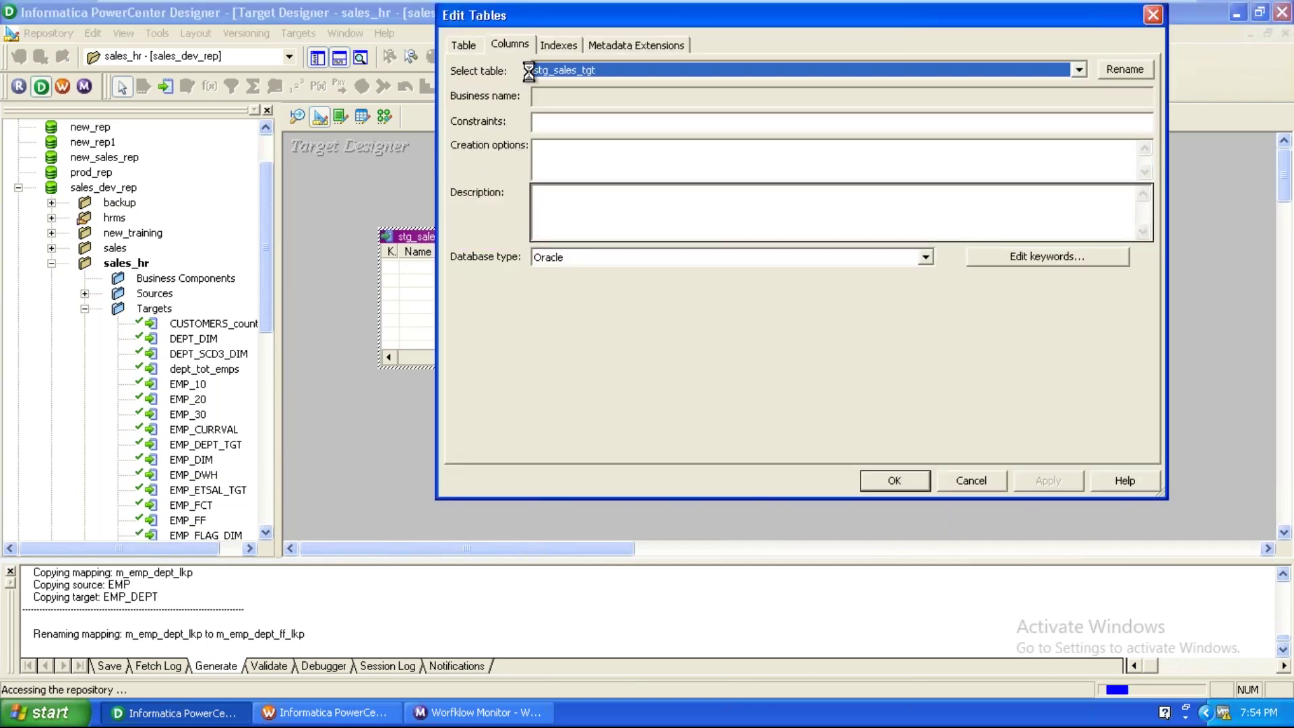
{"action": "left_click", "coordinate": [984, 91]}
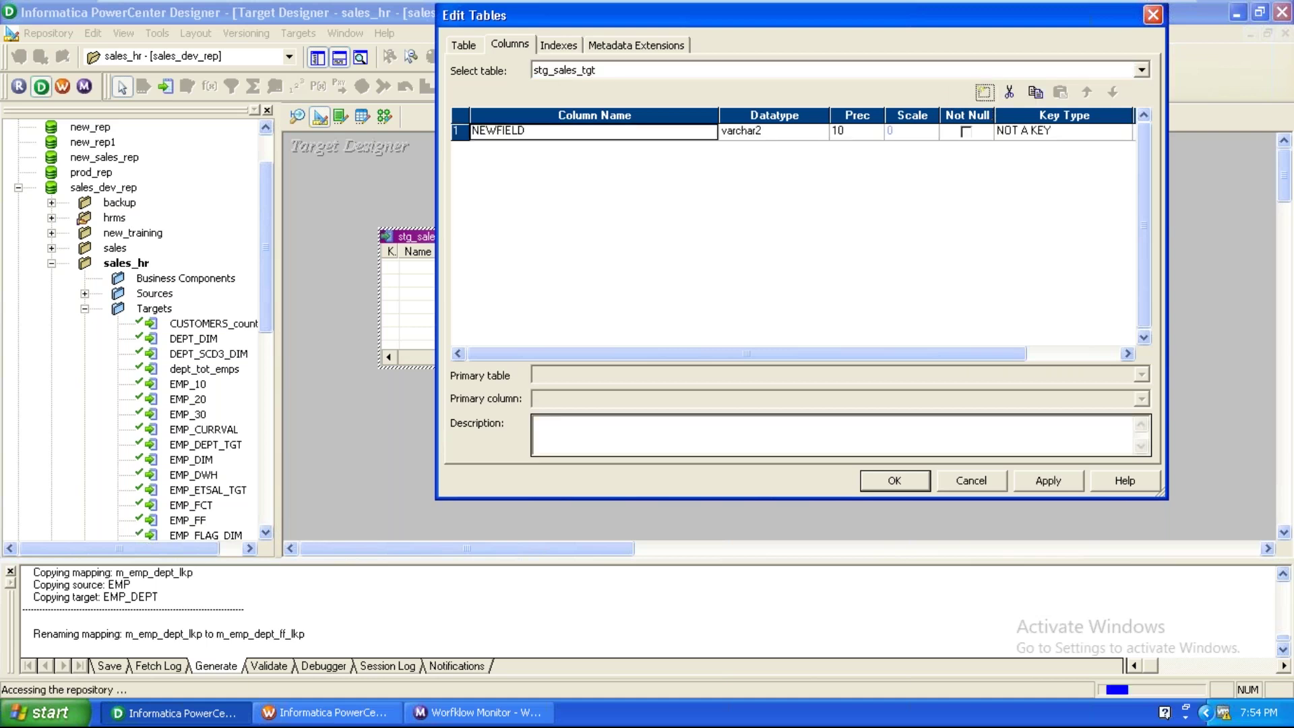
{"action": "left_click", "coordinate": [985, 91]}
{"action": "left_click", "coordinate": [985, 91]}
{"action": "left_click", "coordinate": [985, 92]}
{"action": "left_click", "coordinate": [605, 138]}
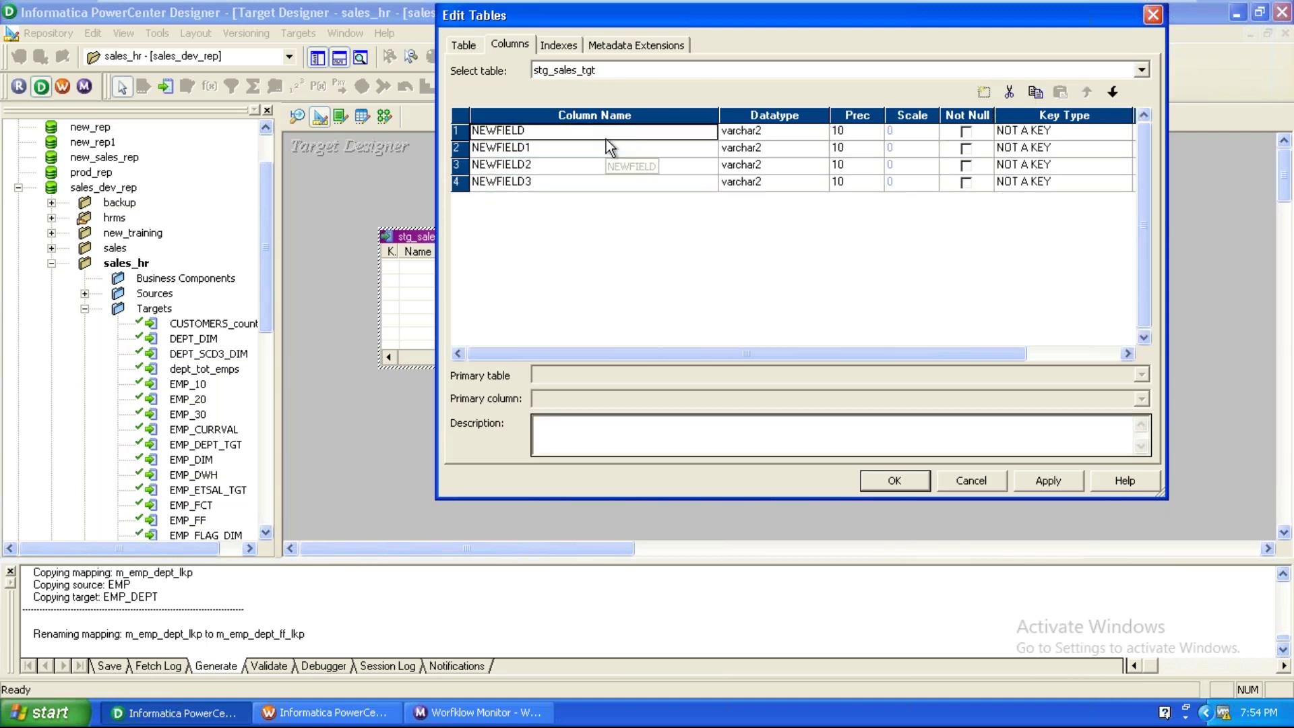
{"action": "type", "text": "sales_id"}
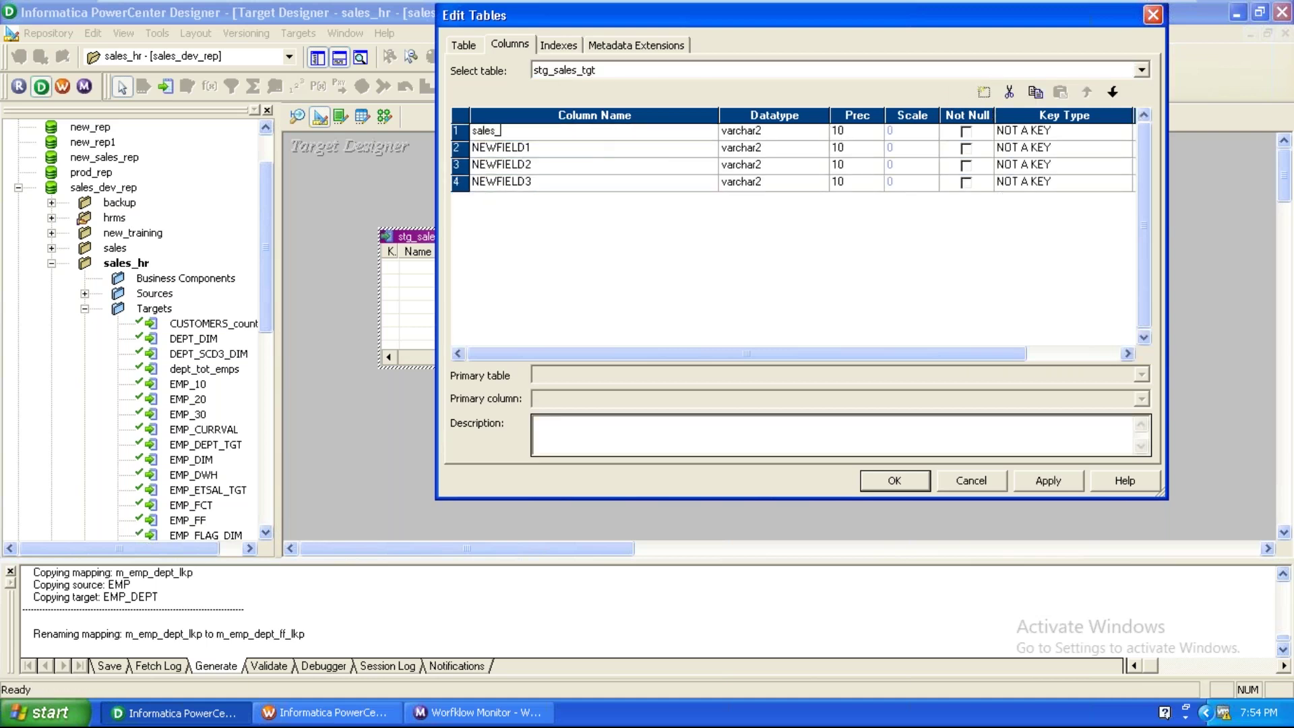
{"action": "left_click", "coordinate": [623, 151]}
{"action": "type", "text": "year"}
{"action": "left_click", "coordinate": [623, 165]}
{"action": "type", "text": "country"}
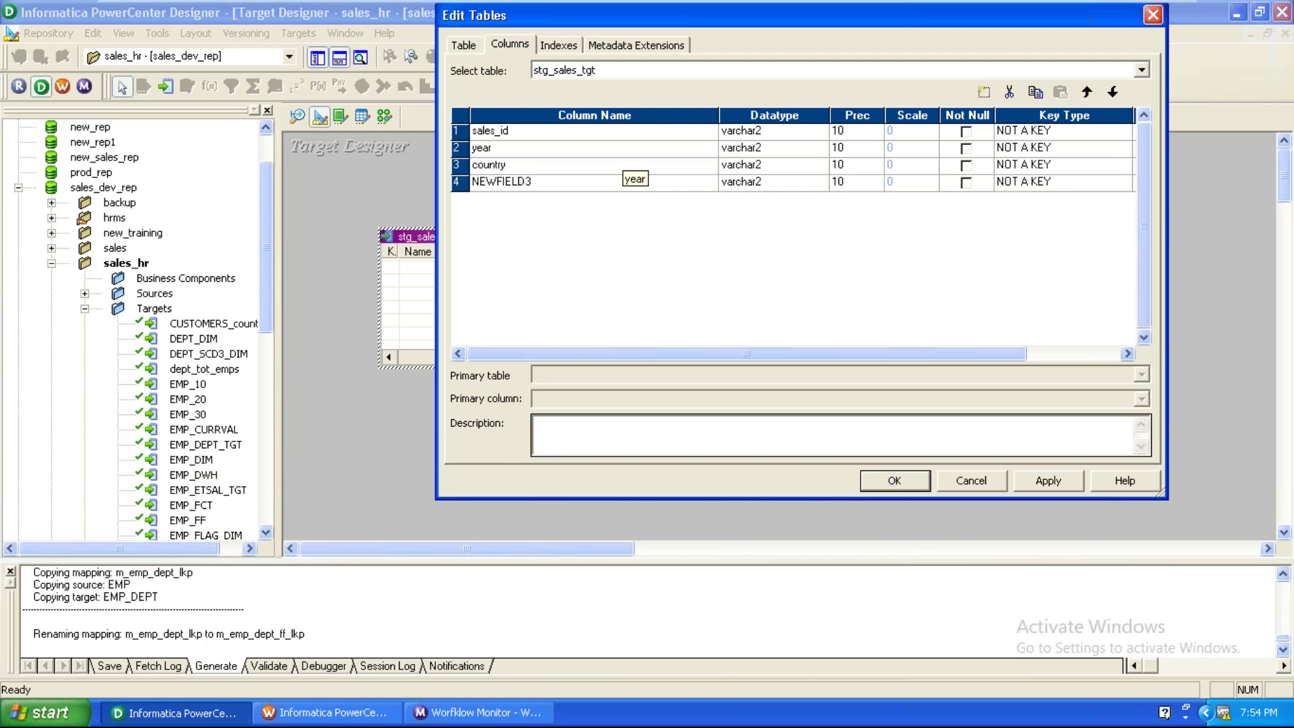
{"action": "left_click", "coordinate": [620, 189]}
{"action": "type", "text": "revenue"}
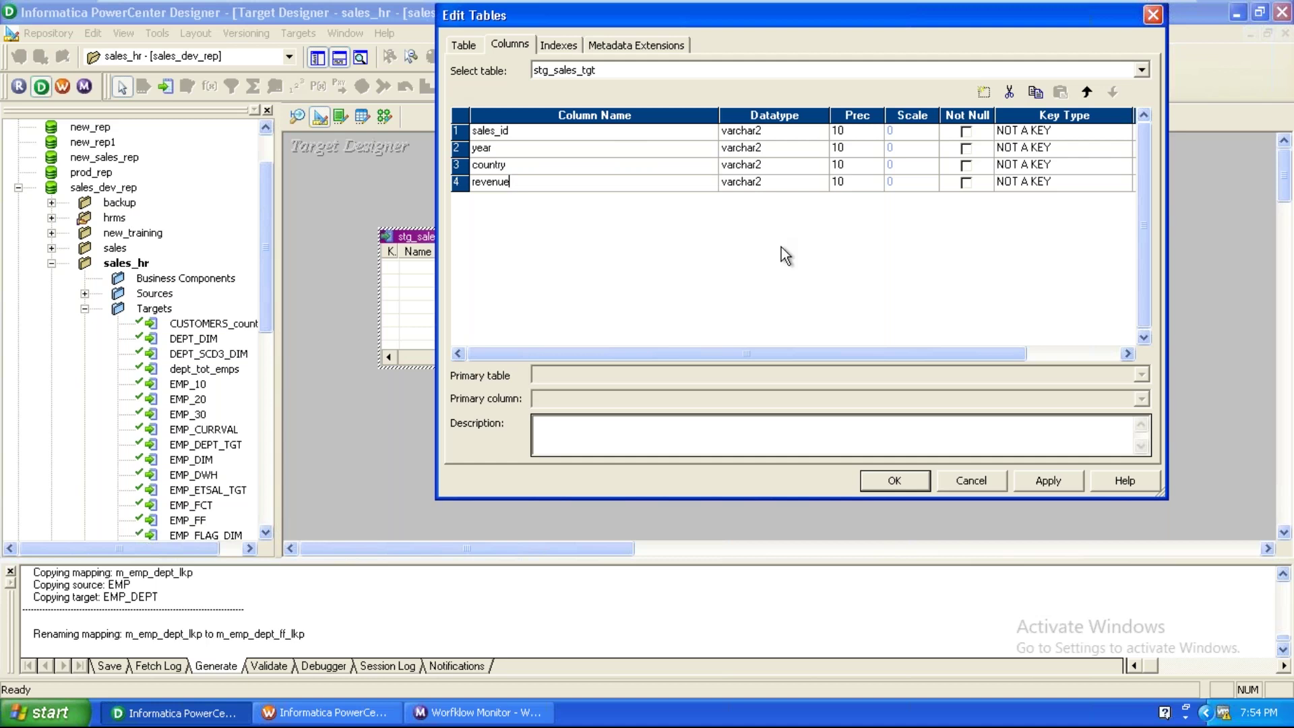
Make sales_id a number primary key, keep country varchar2, and set year to number.
{"action": "left_click", "coordinate": [1043, 131]}
{"action": "left_click", "coordinate": [1043, 131]}
{"action": "left_click", "coordinate": [1050, 163]}
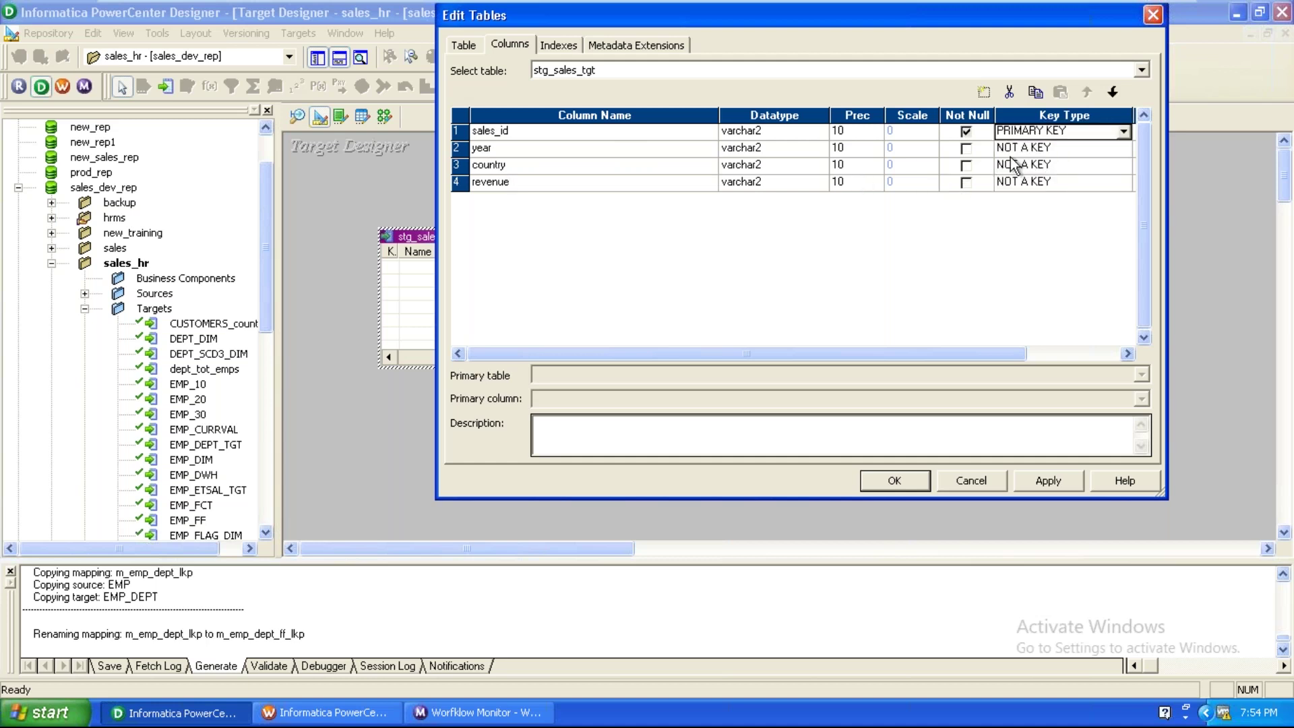
{"action": "left_click", "coordinate": [809, 135]}
{"action": "left_click", "coordinate": [809, 135]}
{"action": "left_click", "coordinate": [780, 199]}
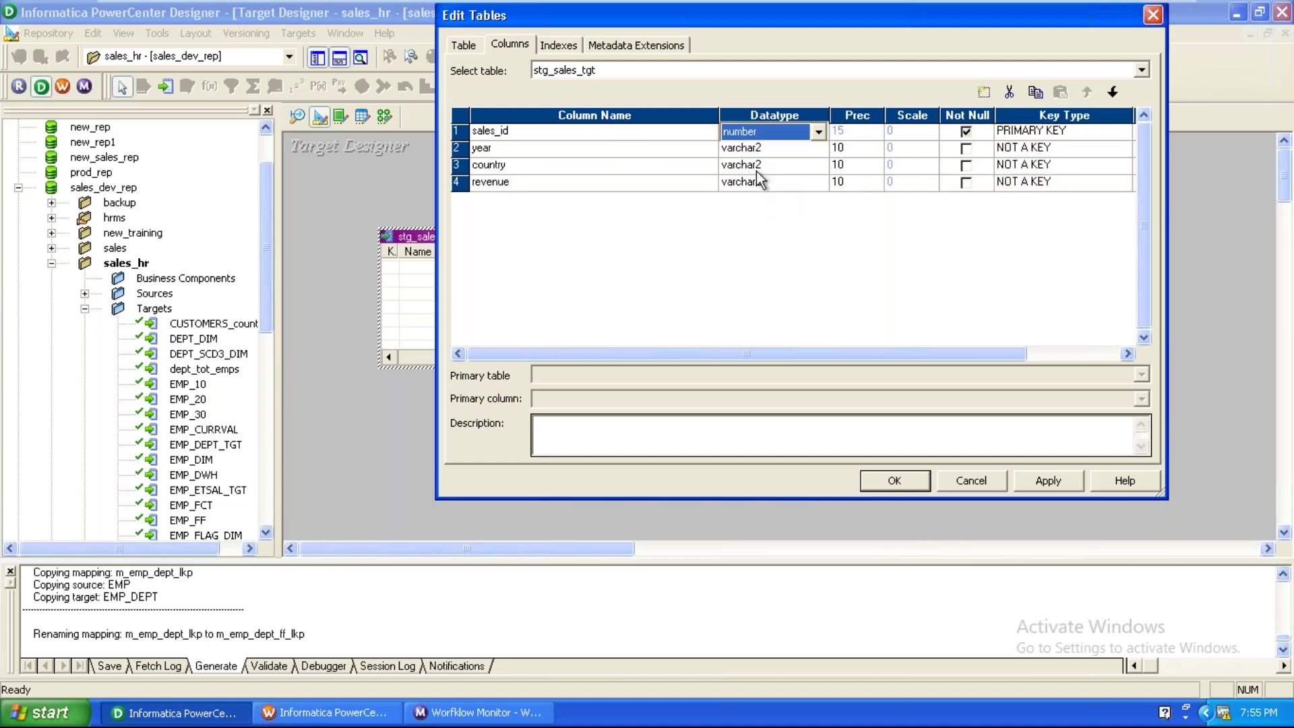
{"action": "left_click", "coordinate": [765, 165]}
{"action": "left_click", "coordinate": [765, 165]}
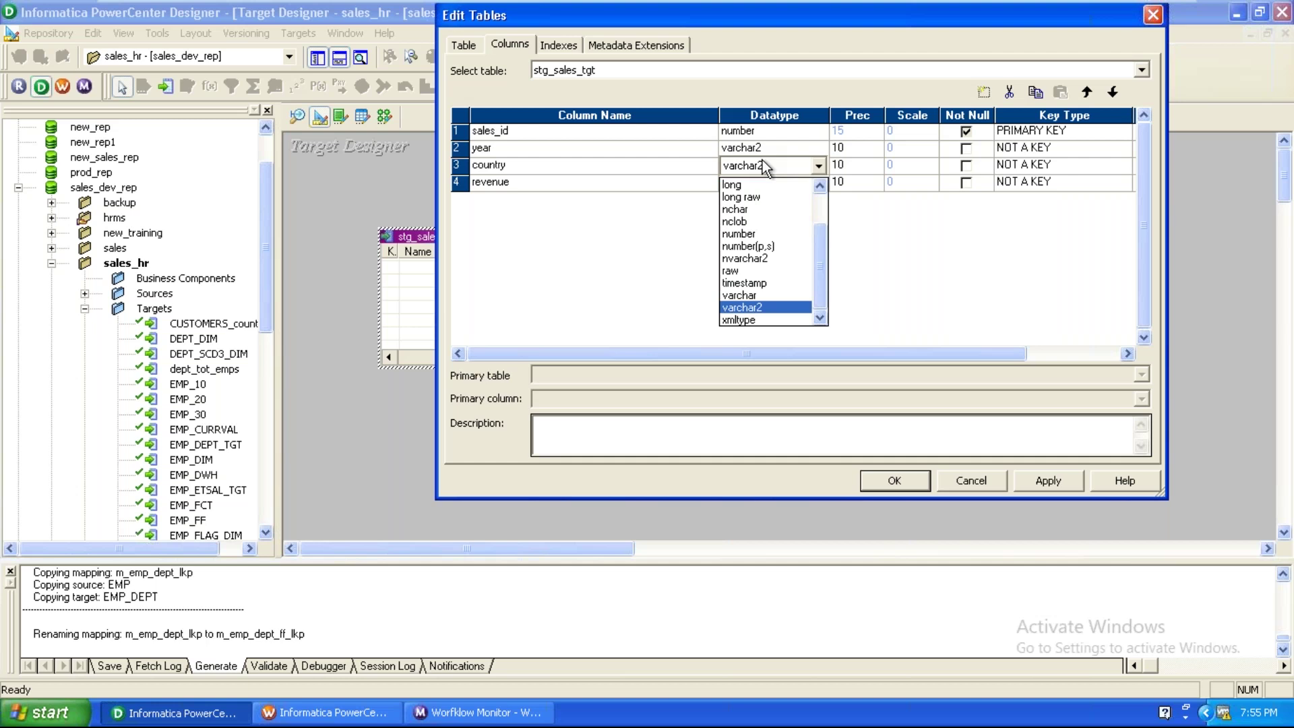
{"action": "left_click", "coordinate": [766, 166]}
{"action": "left_click", "coordinate": [774, 148]}
{"action": "left_click", "coordinate": [774, 147]}
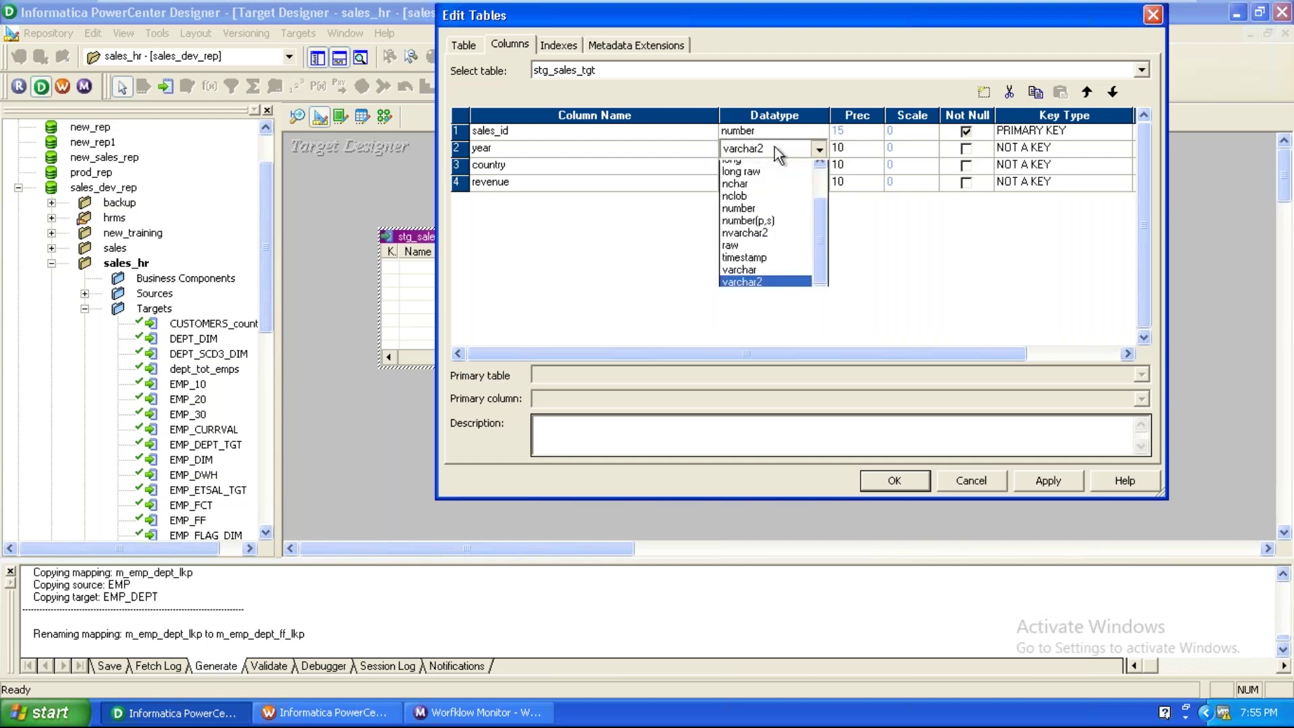
{"action": "left_click", "coordinate": [758, 213]}
Set country's precision to 15 and revenue to number(p,s) 12,2, then save.
{"action": "left_click", "coordinate": [876, 163]}
{"action": "left_click", "coordinate": [876, 162]}
{"action": "left_click", "coordinate": [877, 163]}
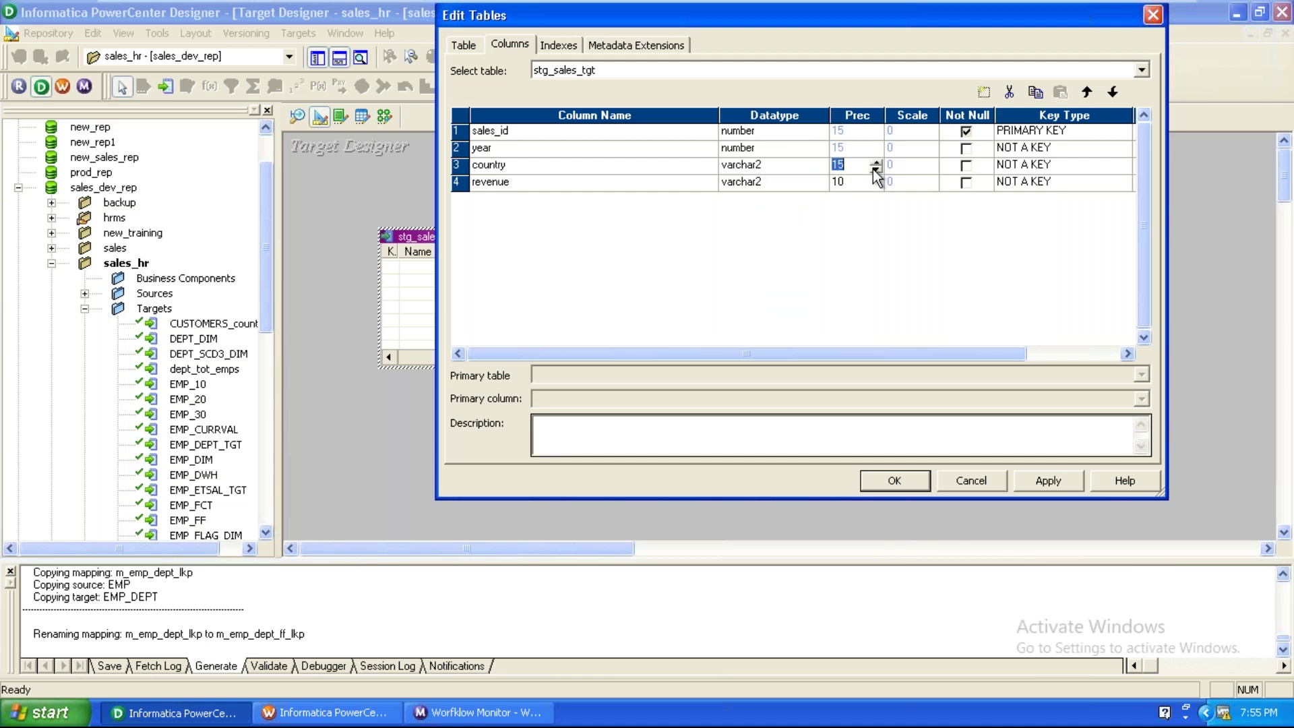
{"action": "left_click", "coordinate": [728, 185]}
{"action": "left_click", "coordinate": [728, 184]}
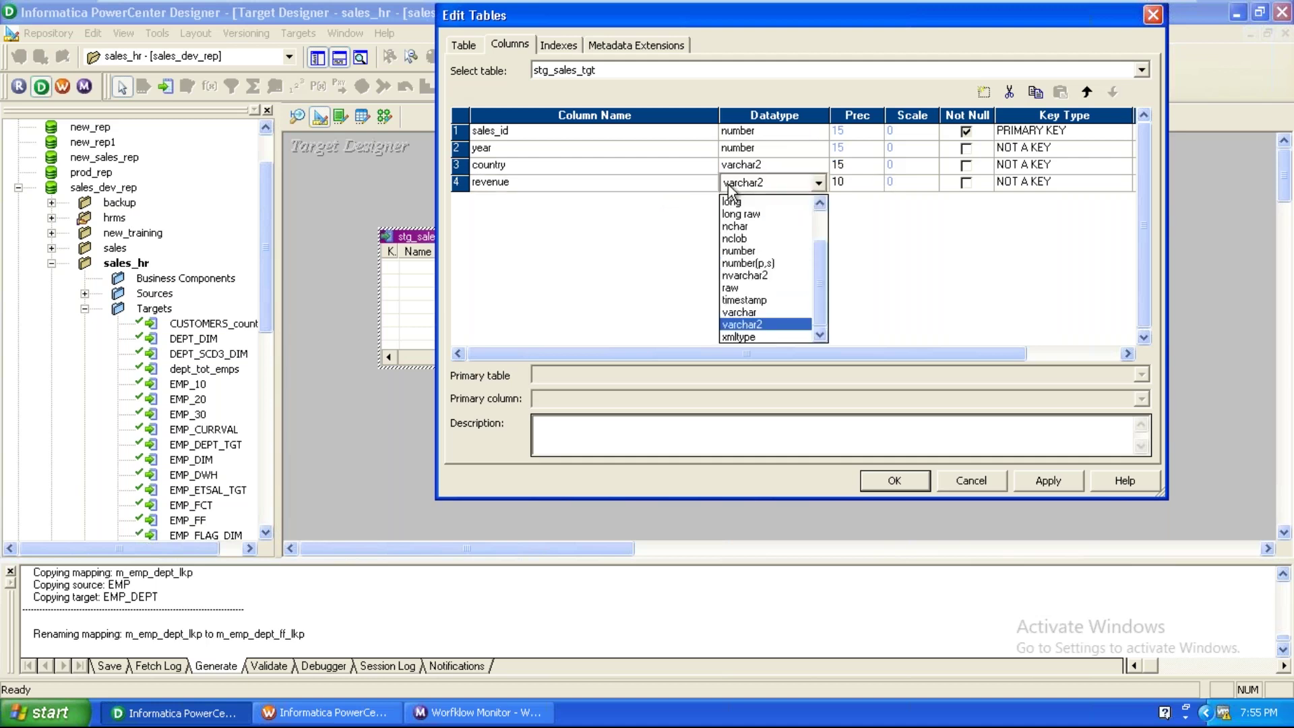
{"action": "left_click", "coordinate": [745, 263]}
{"action": "left_click", "coordinate": [939, 182]}
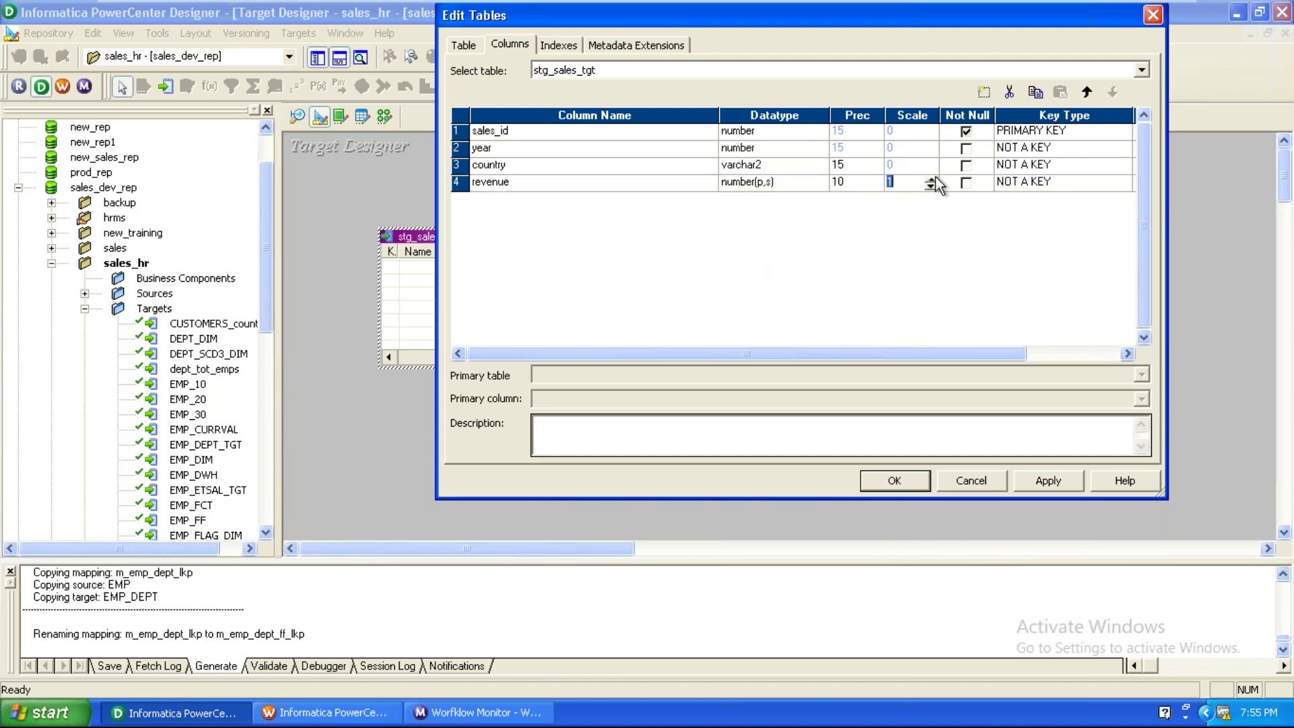
{"action": "left_click", "coordinate": [931, 179]}
{"action": "left_click", "coordinate": [875, 182]}
{"action": "left_click", "coordinate": [876, 180]}
{"action": "left_click", "coordinate": [875, 179]}
{"action": "left_click", "coordinate": [1048, 481]}
{"action": "left_click", "coordinate": [895, 480]}
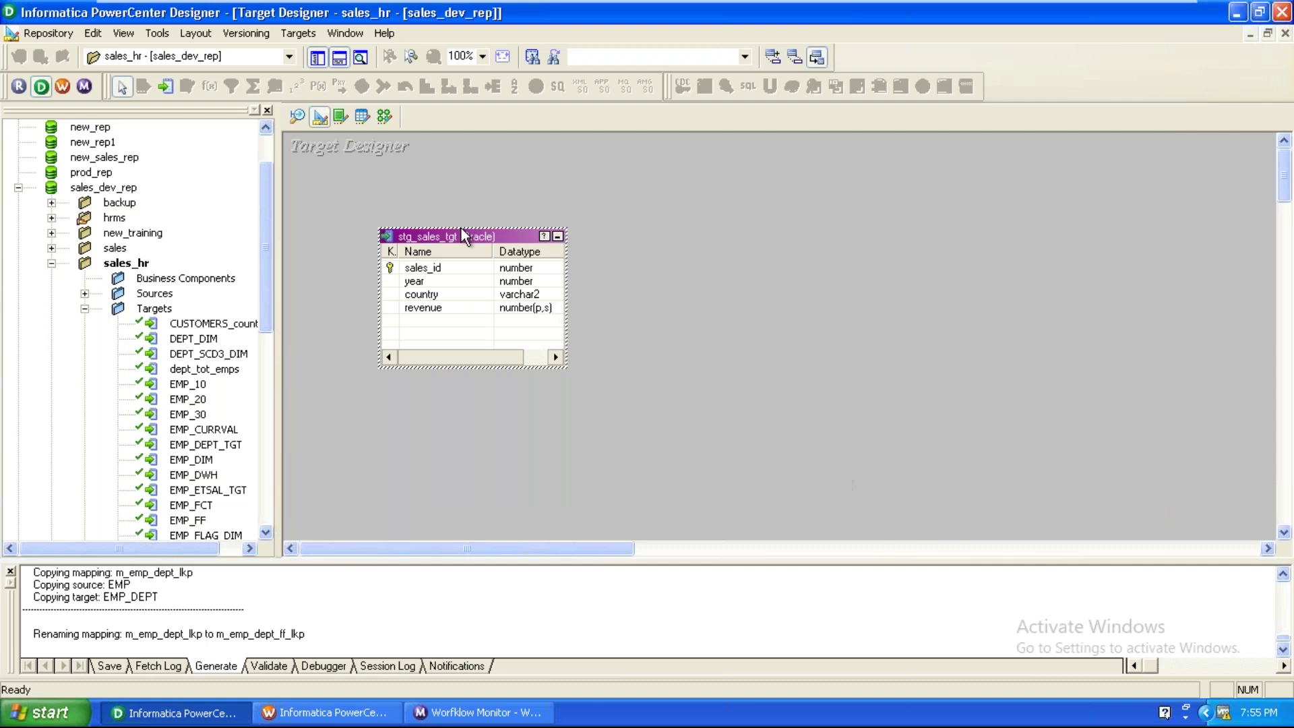
In Generate/Execute SQL, connect to the ora_dwh data source with the database credentials.
{"action": "left_click", "coordinate": [298, 33]}
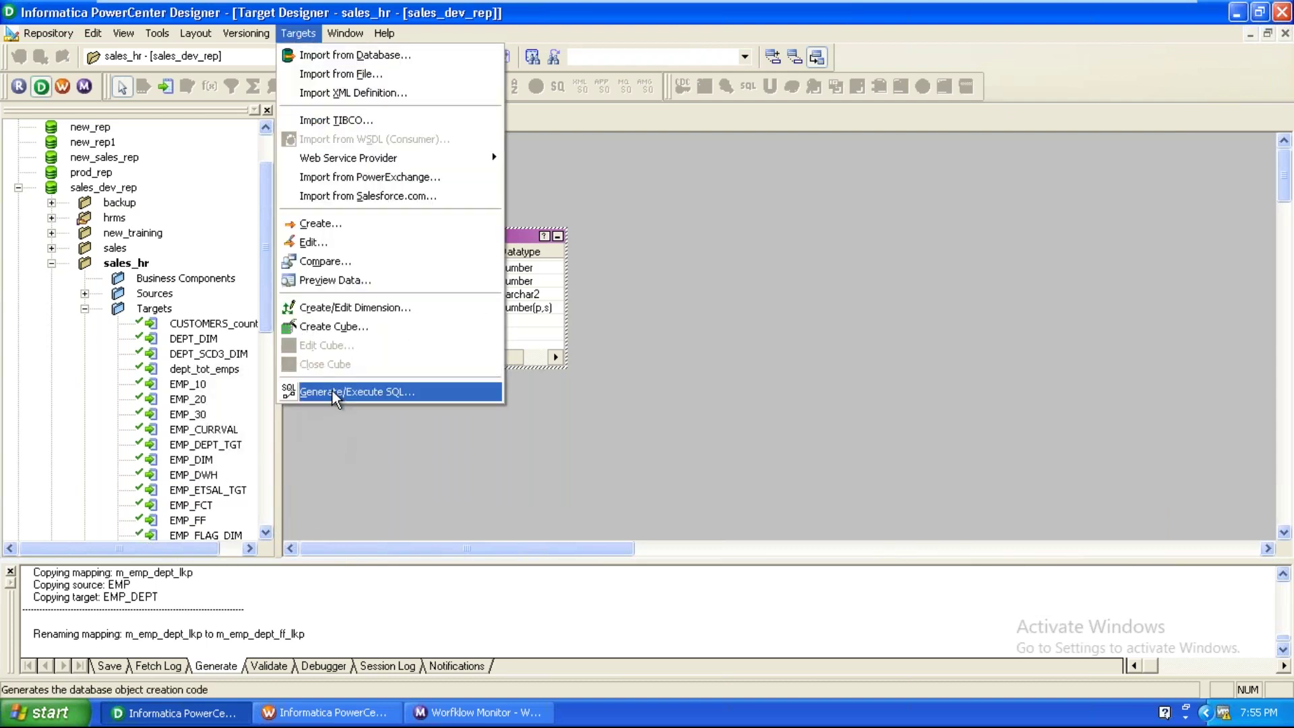
{"action": "left_click", "coordinate": [333, 389]}
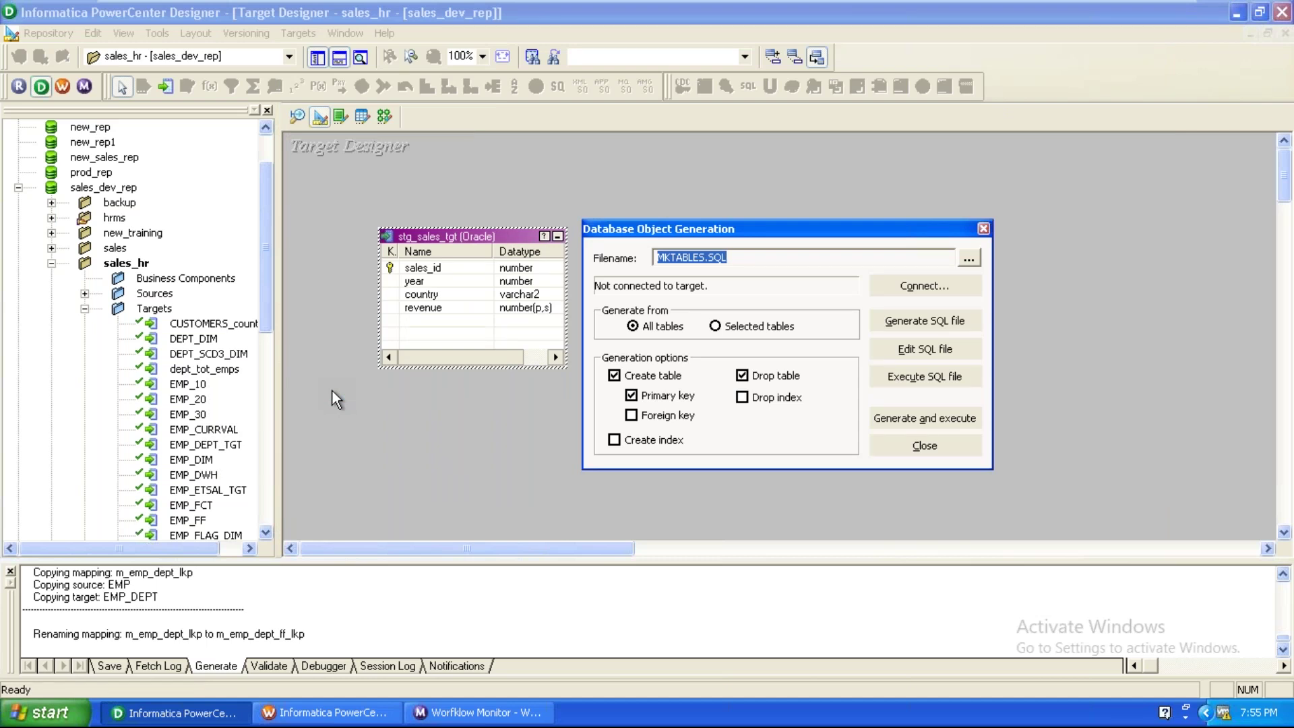
{"action": "left_click", "coordinate": [922, 285]}
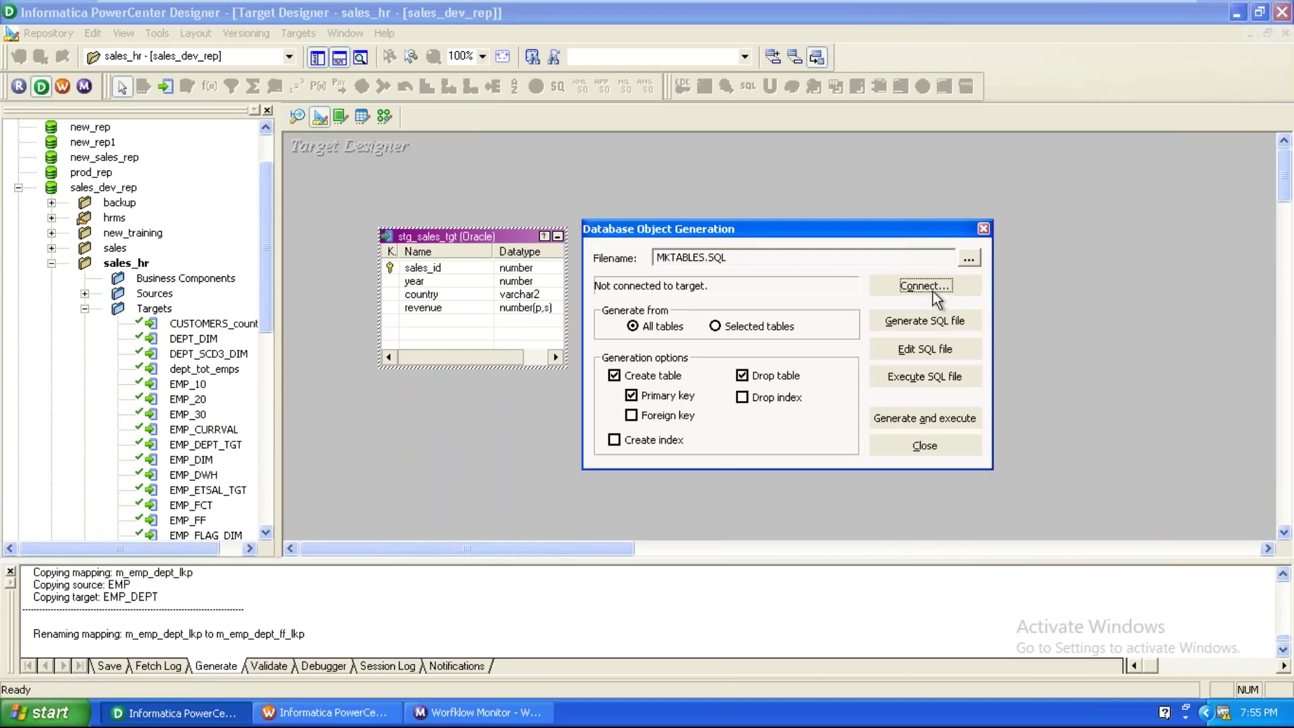
{"action": "left_click", "coordinate": [685, 328]}
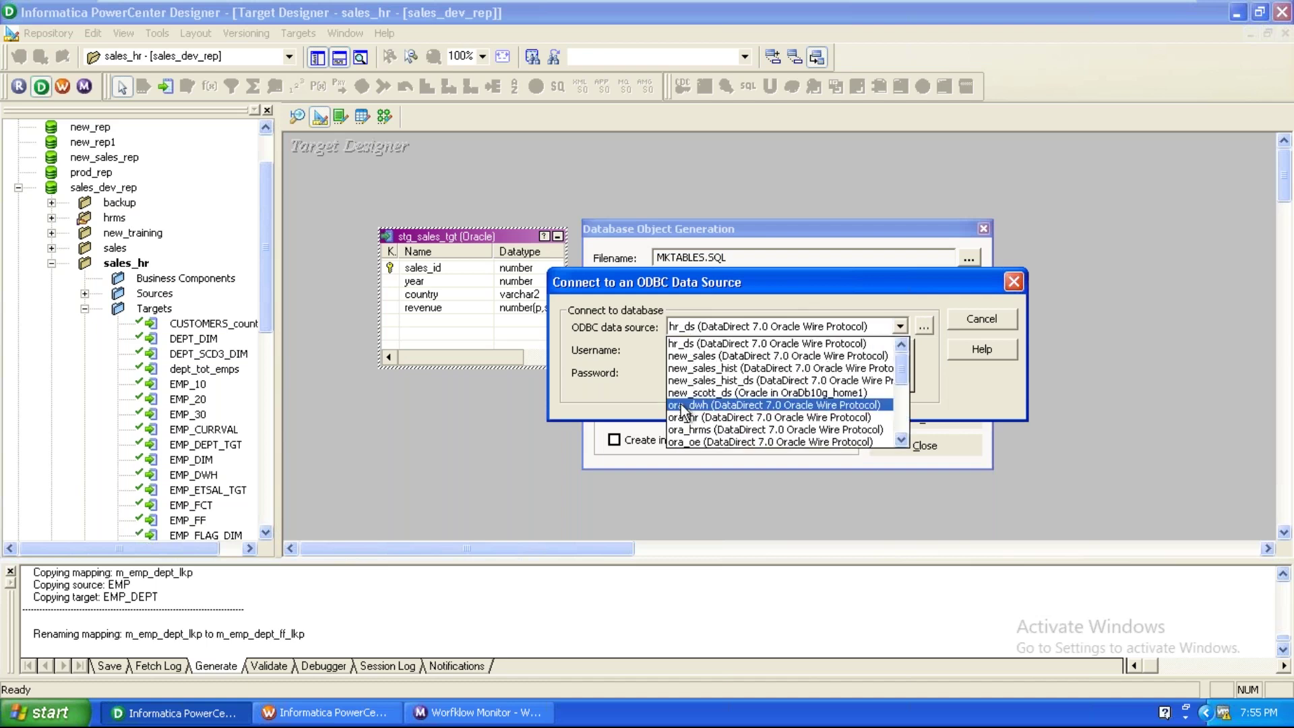
{"action": "left_click", "coordinate": [689, 399]}
{"action": "left_click", "coordinate": [700, 350]}
{"action": "type", "text": "dwh"}
{"action": "key", "text": "Tab"}
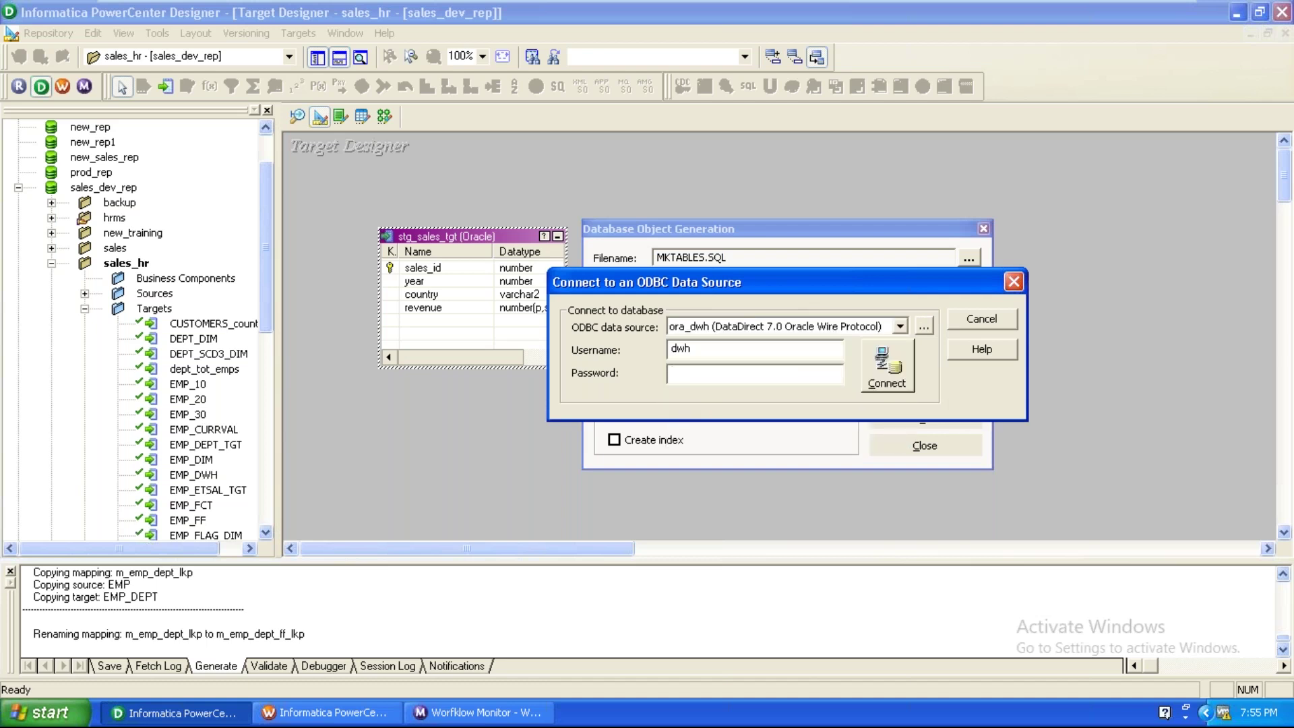
{"action": "type", "text": "dwh"}
{"action": "left_click", "coordinate": [897, 368]}
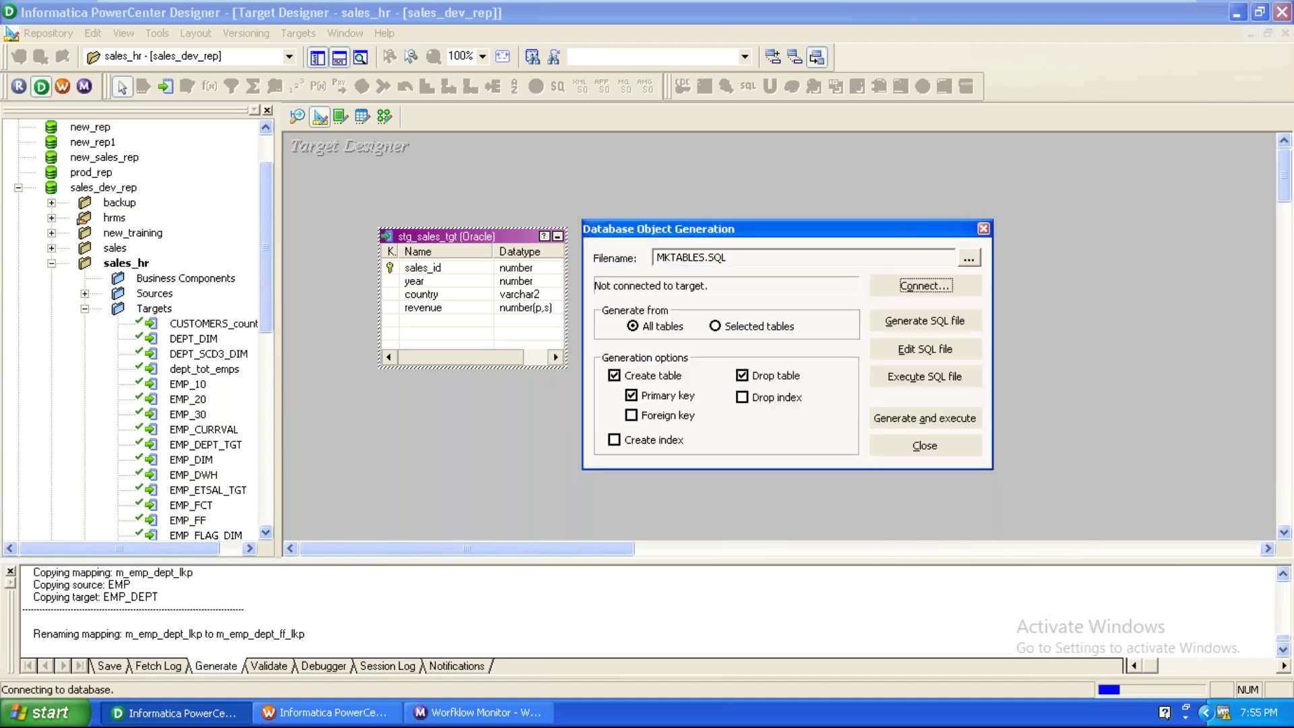
Generate and execute the table SQL for the selected tables, overwriting MKTABLES.SQL.
{"action": "left_click", "coordinate": [748, 324]}
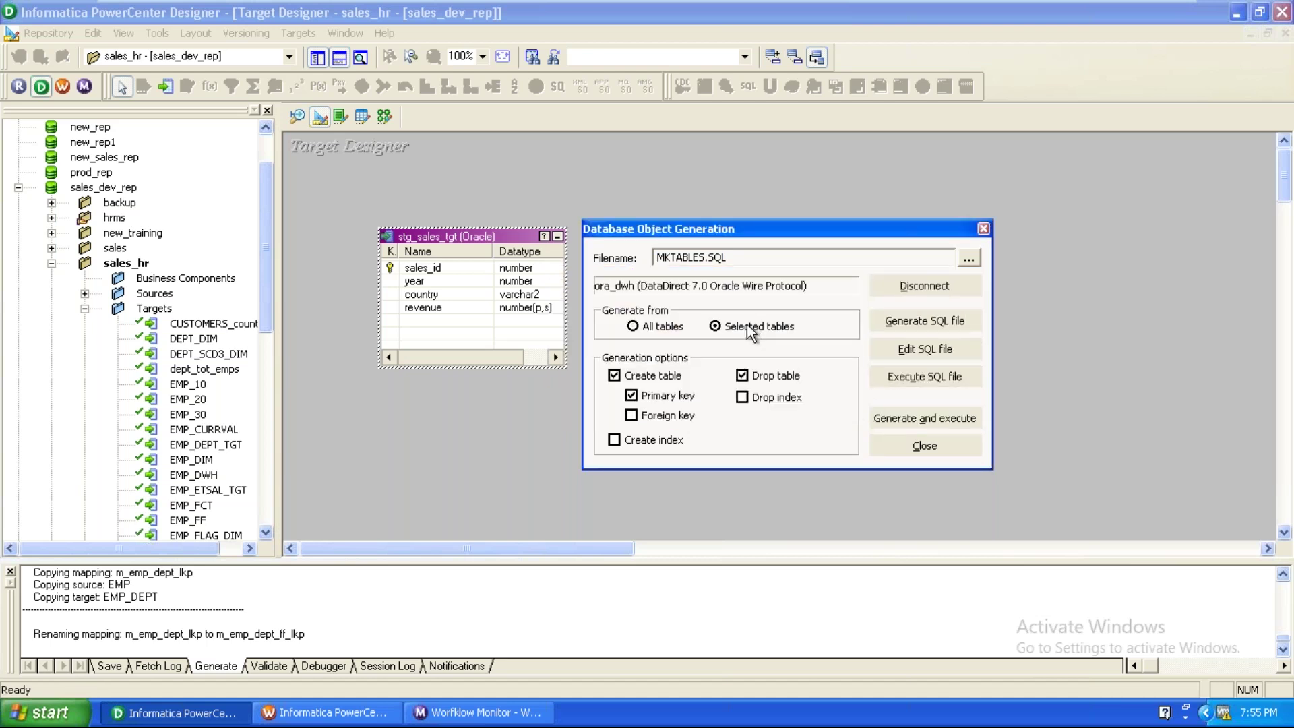
{"action": "left_click", "coordinate": [893, 422]}
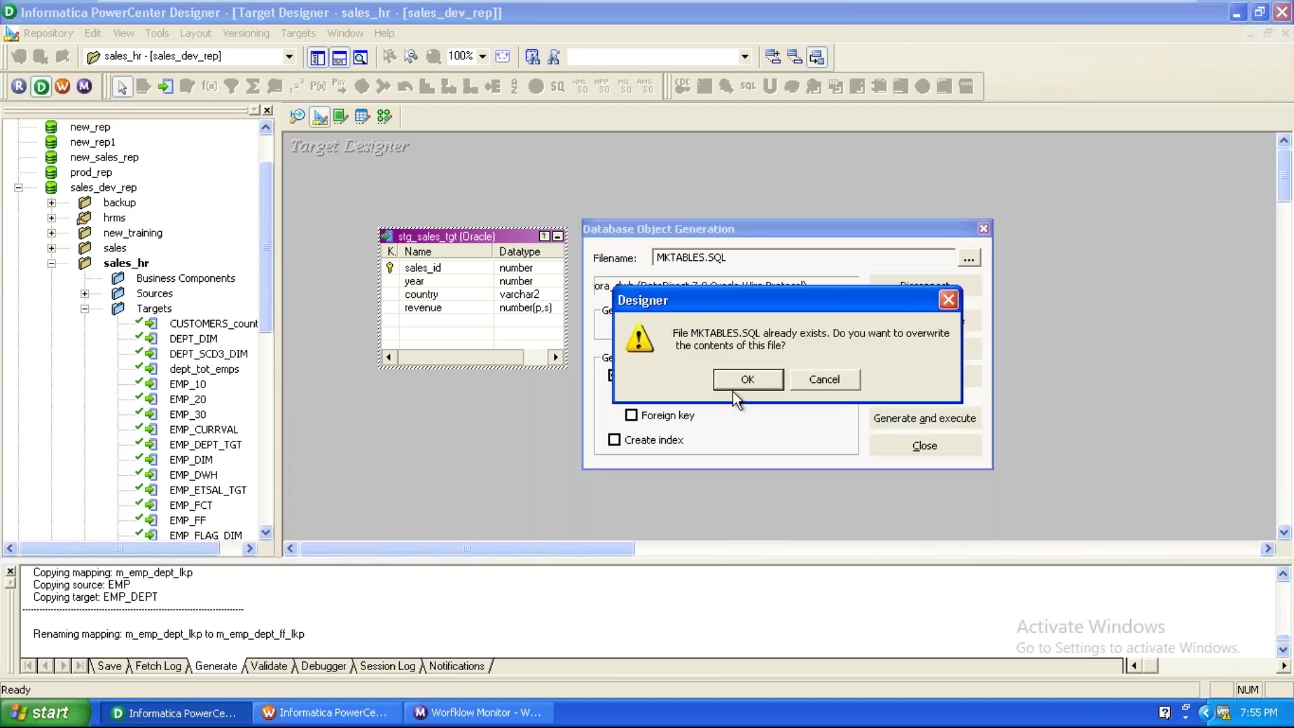
{"action": "left_click", "coordinate": [740, 386]}
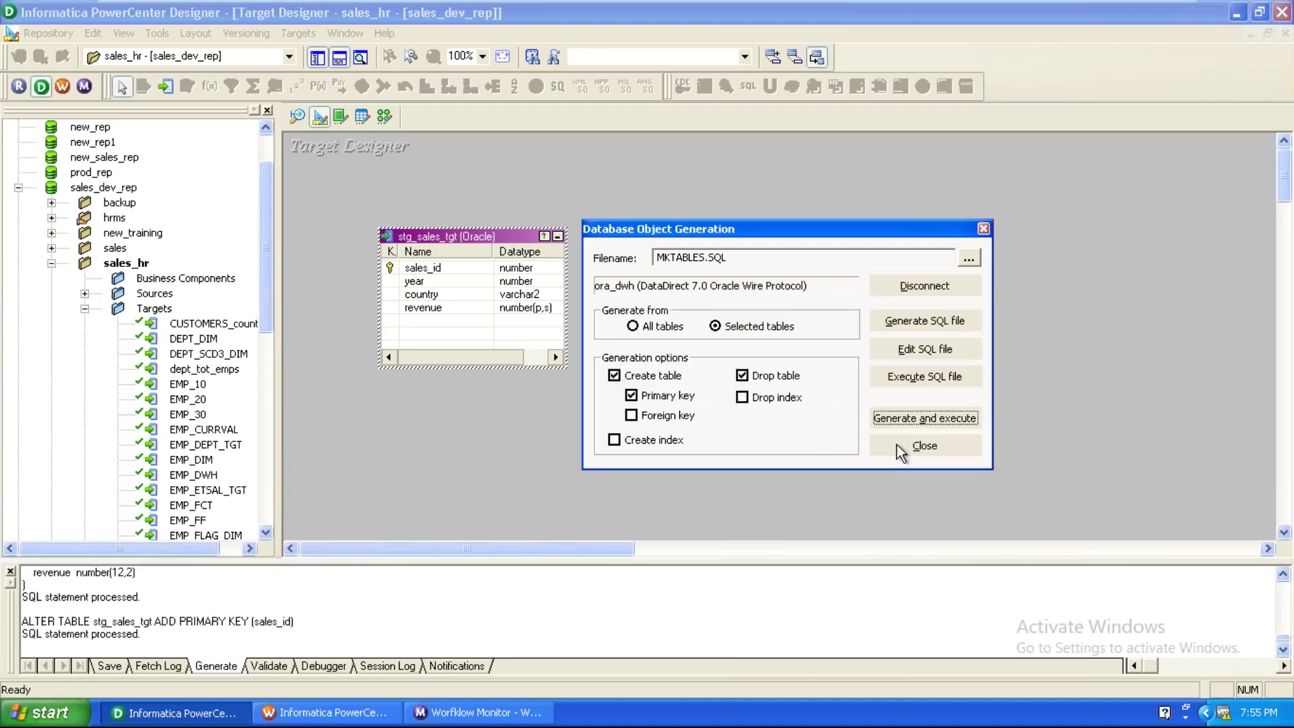
{"action": "left_click", "coordinate": [900, 451]}
{"action": "left_click", "coordinate": [382, 119]}
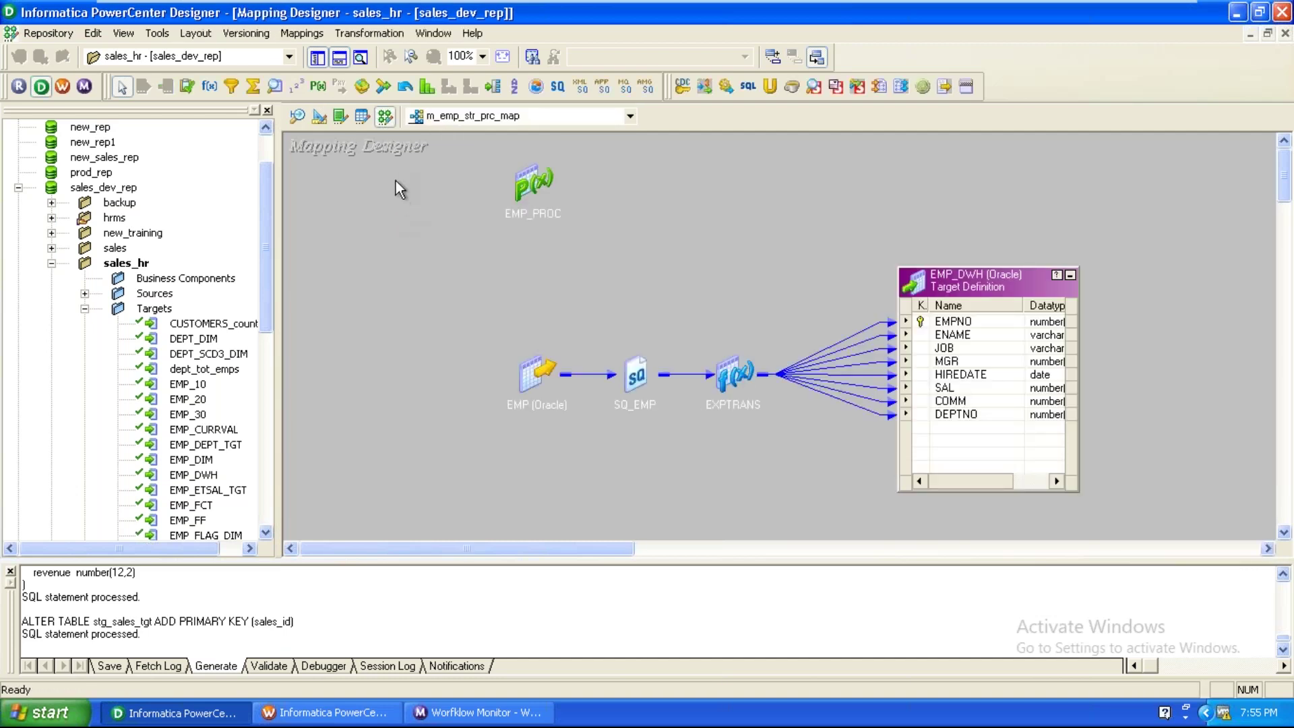
Close m_emp_str_prc_map and create a new empty mapping named m_sales_map.
{"action": "left_click", "coordinate": [312, 33]}
{"action": "left_click", "coordinate": [338, 108]}
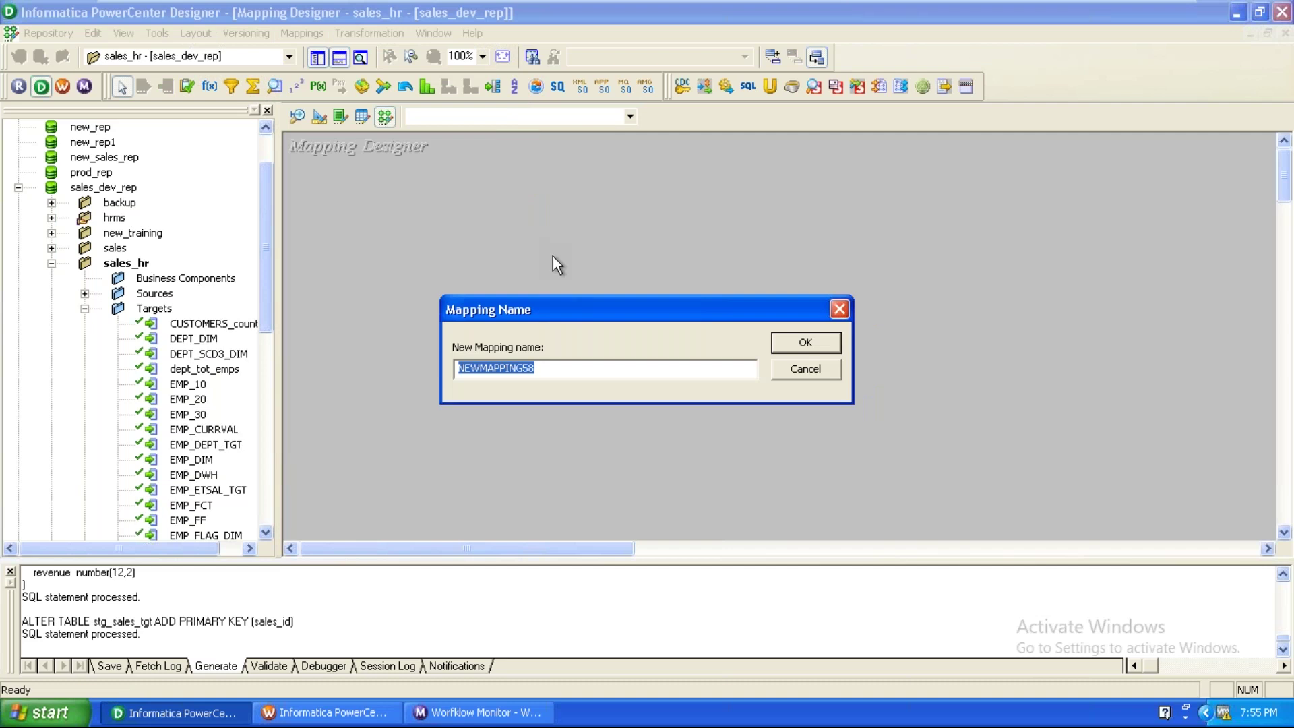
{"action": "type", "text": "m_sales_map"}
{"action": "key", "text": "Return"}
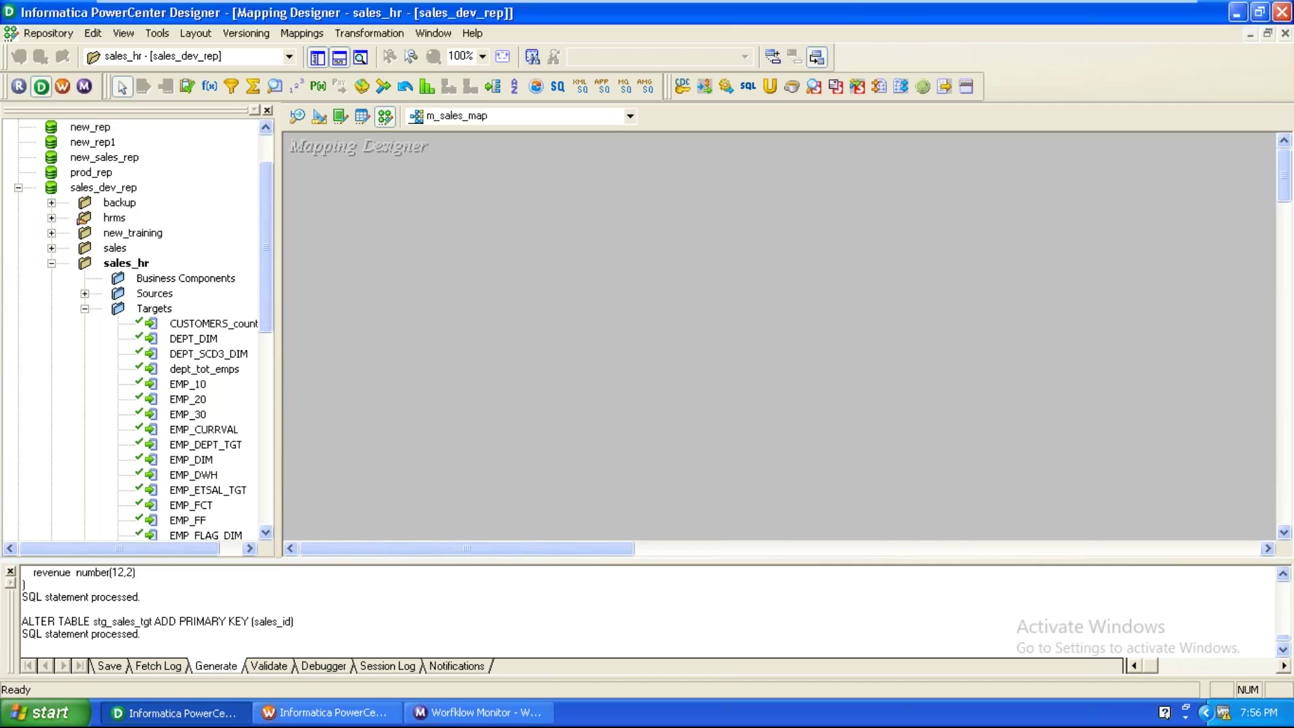
Add the sales flat-file source from Sources > FlatFile to the mapping canvas.
{"action": "left_click", "coordinate": [85, 293]}
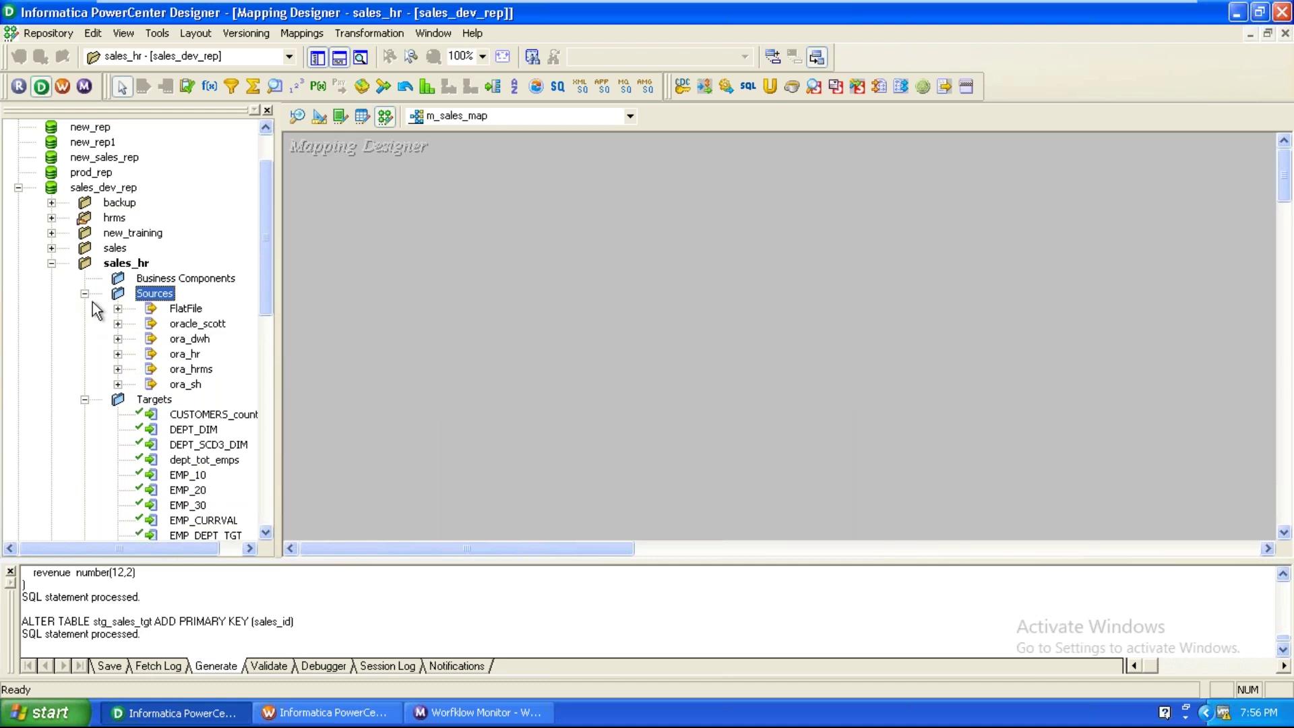
{"action": "left_click", "coordinate": [117, 308]}
{"action": "left_click_drag", "start_coordinate": [214, 354], "coordinate": [424, 230]}
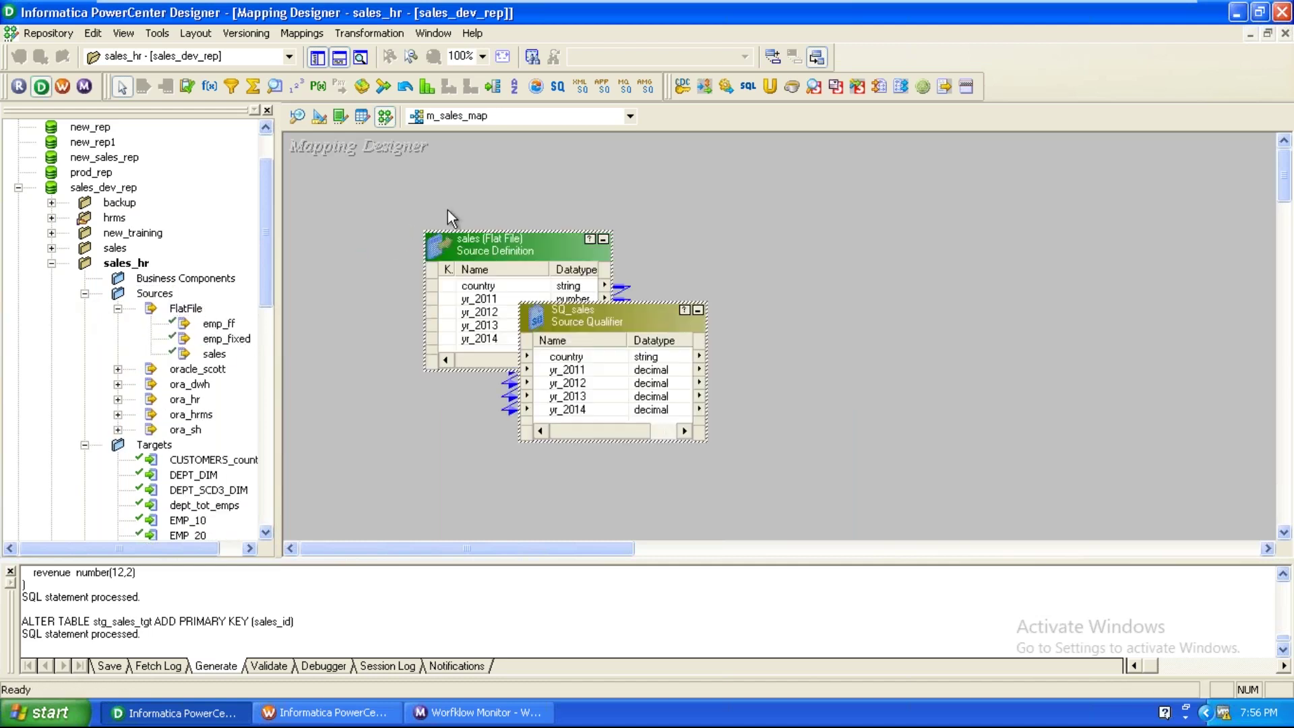
{"action": "left_click", "coordinate": [118, 309]}
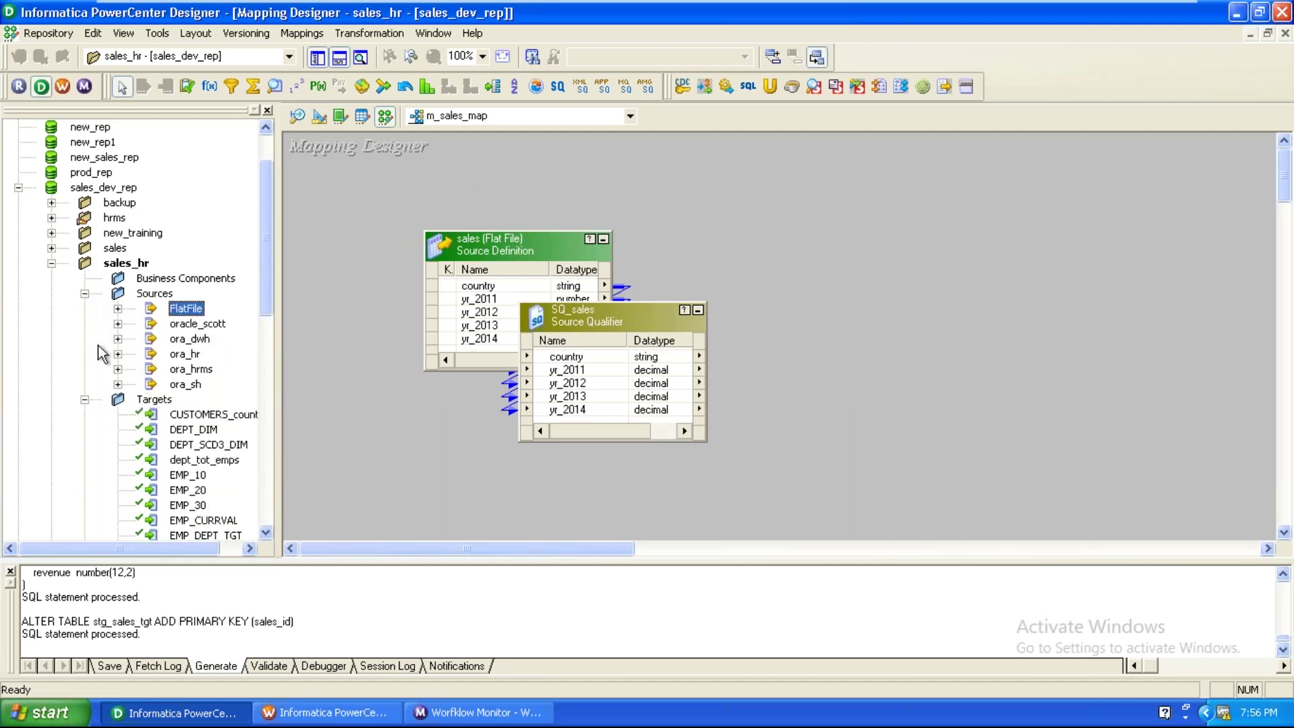
{"action": "left_click", "coordinate": [84, 293]}
Add the stg_sales_tgt target definition to the mapping.
{"action": "left_click", "coordinate": [158, 369]}
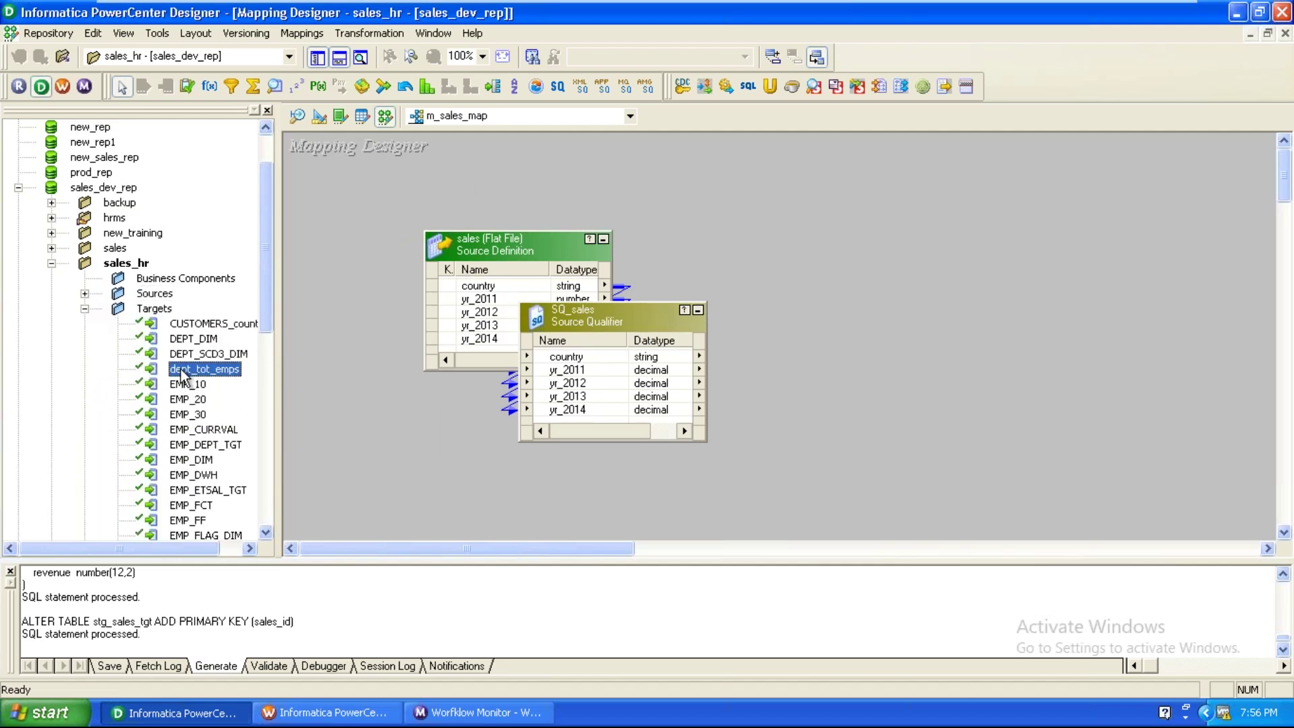
{"action": "scroll", "coordinate": [249, 441], "scroll_direction": "down", "scroll_amount": 7}
{"action": "scroll", "coordinate": [251, 441], "scroll_direction": "down", "scroll_amount": 2}
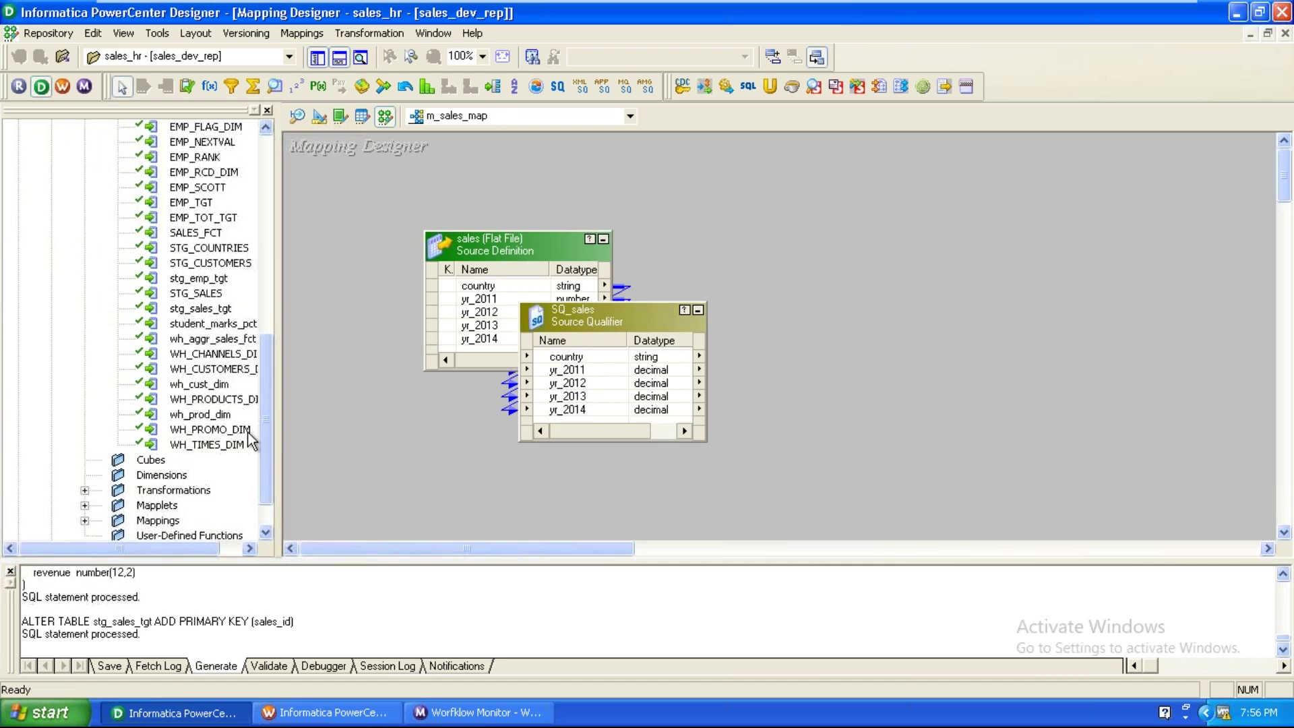
{"action": "left_click_drag", "start_coordinate": [216, 309], "coordinate": [971, 270]}
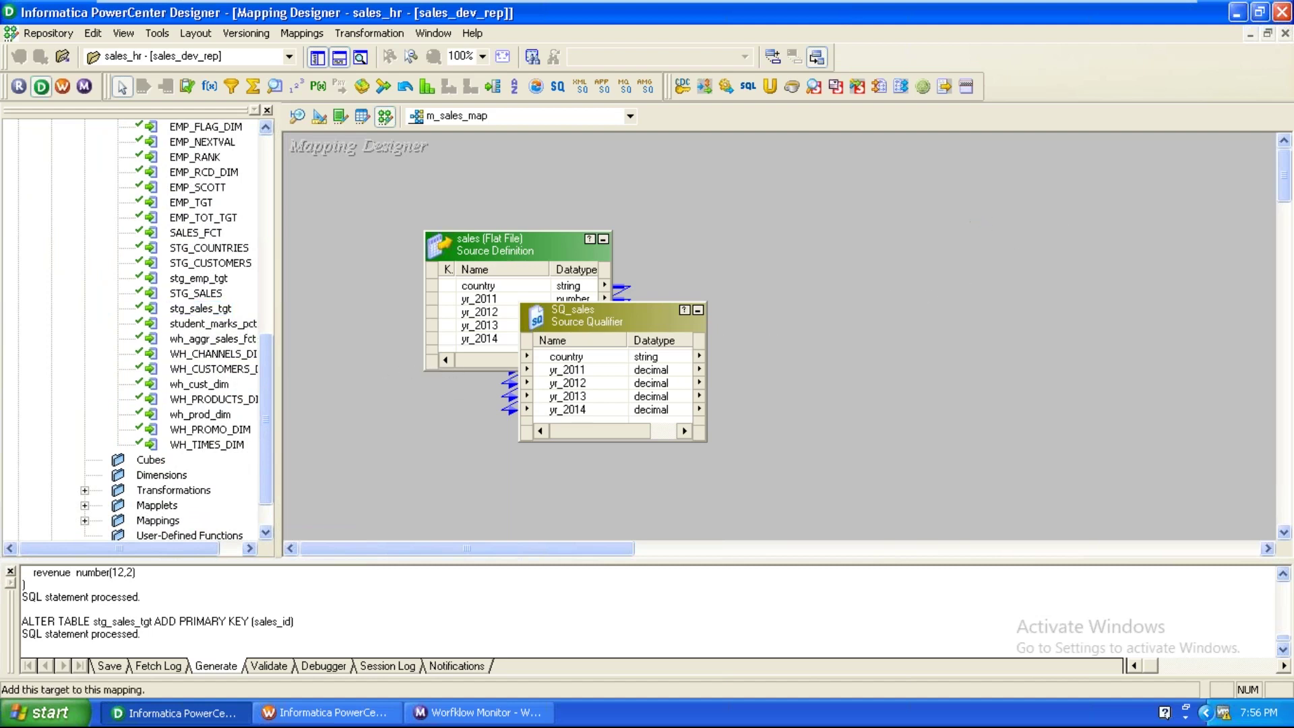
{"action": "left_click_drag", "start_coordinate": [535, 242], "coordinate": [448, 278]}
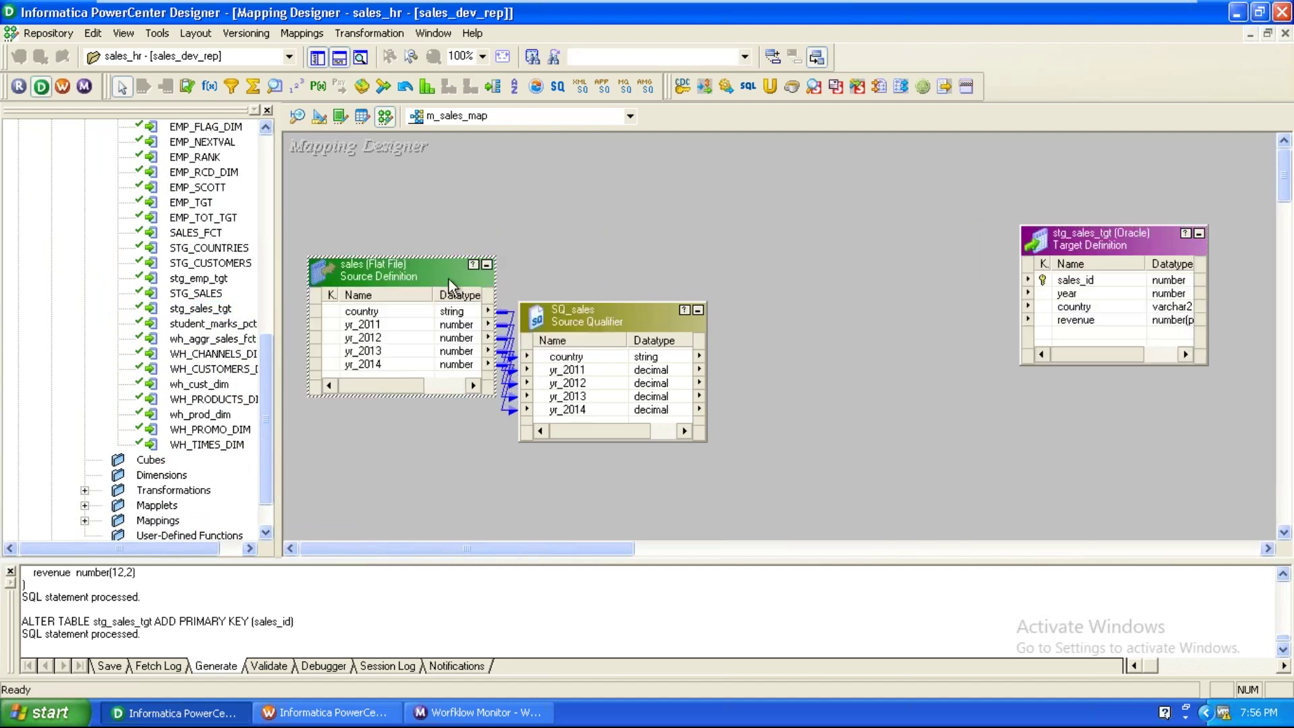
Arrange the sales source, SQ_sales qualifier and target neatly on the canvas.
{"action": "left_click_drag", "start_coordinate": [625, 319], "coordinate": [706, 223]}
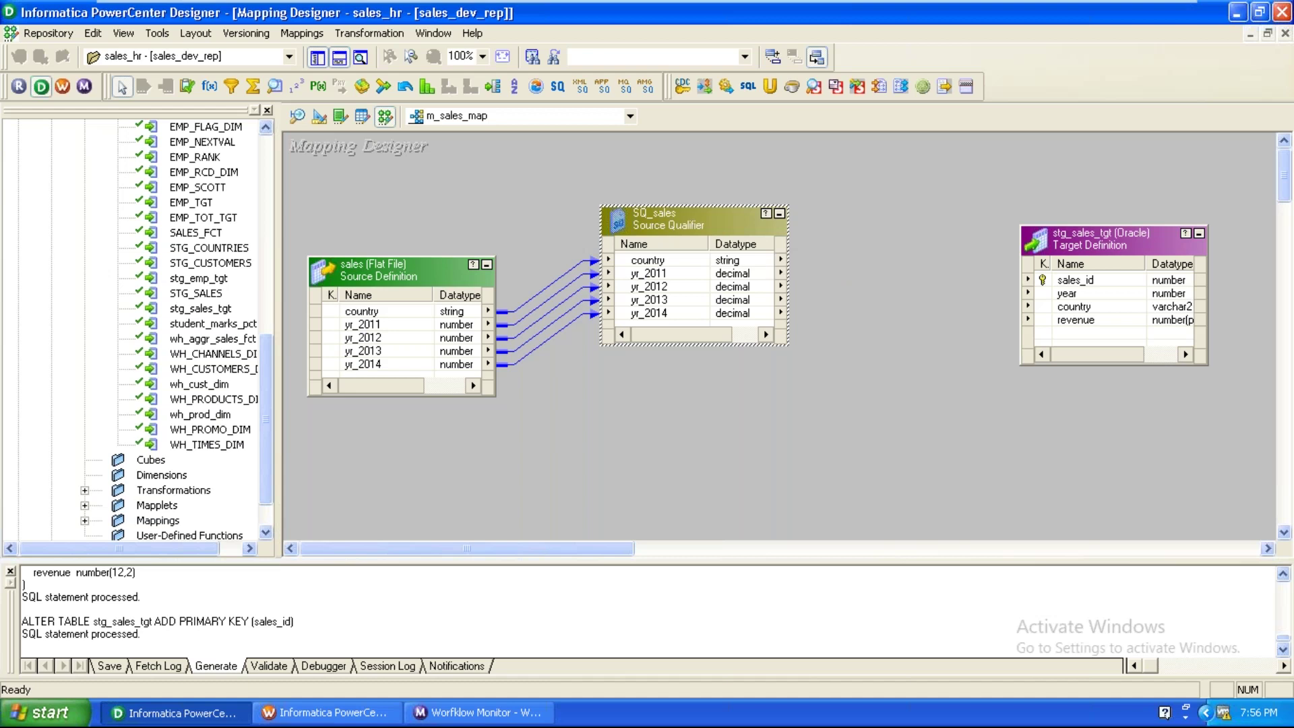
{"action": "left_click_drag", "start_coordinate": [392, 265], "coordinate": [379, 249]}
{"action": "left_click_drag", "start_coordinate": [675, 228], "coordinate": [647, 228]}
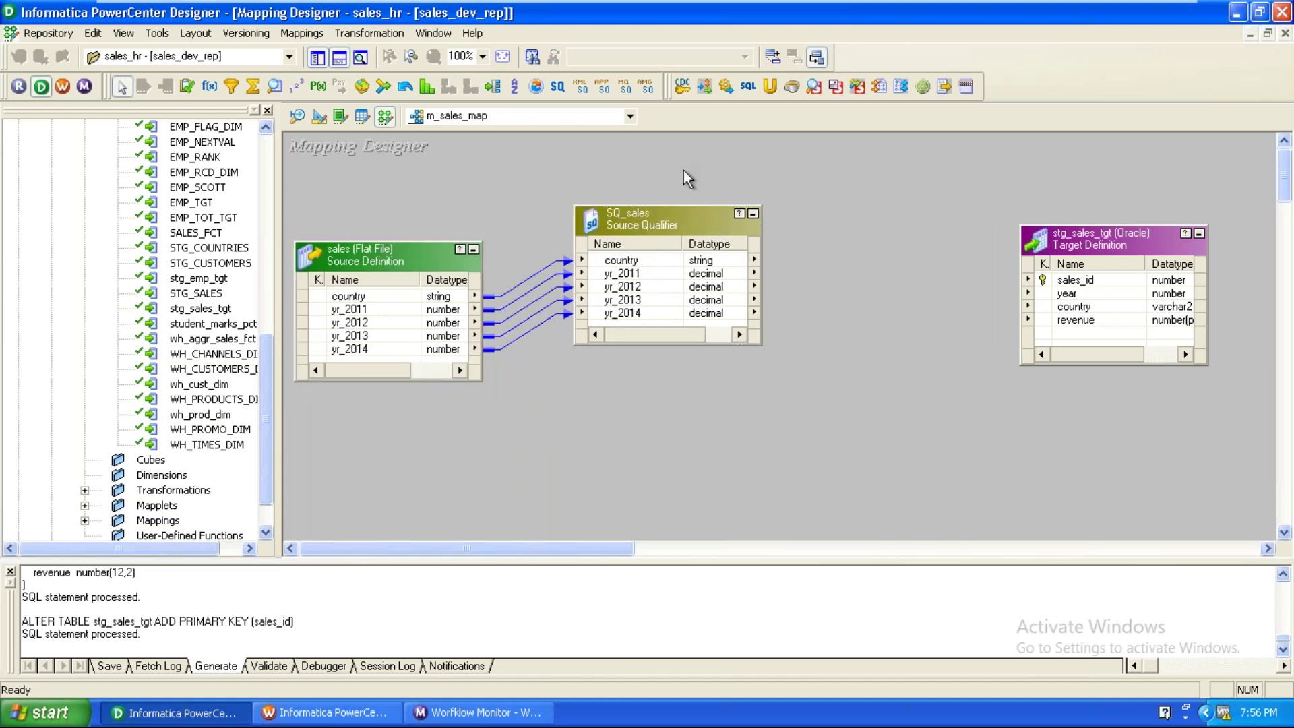
{"action": "left_click", "coordinate": [406, 93]}
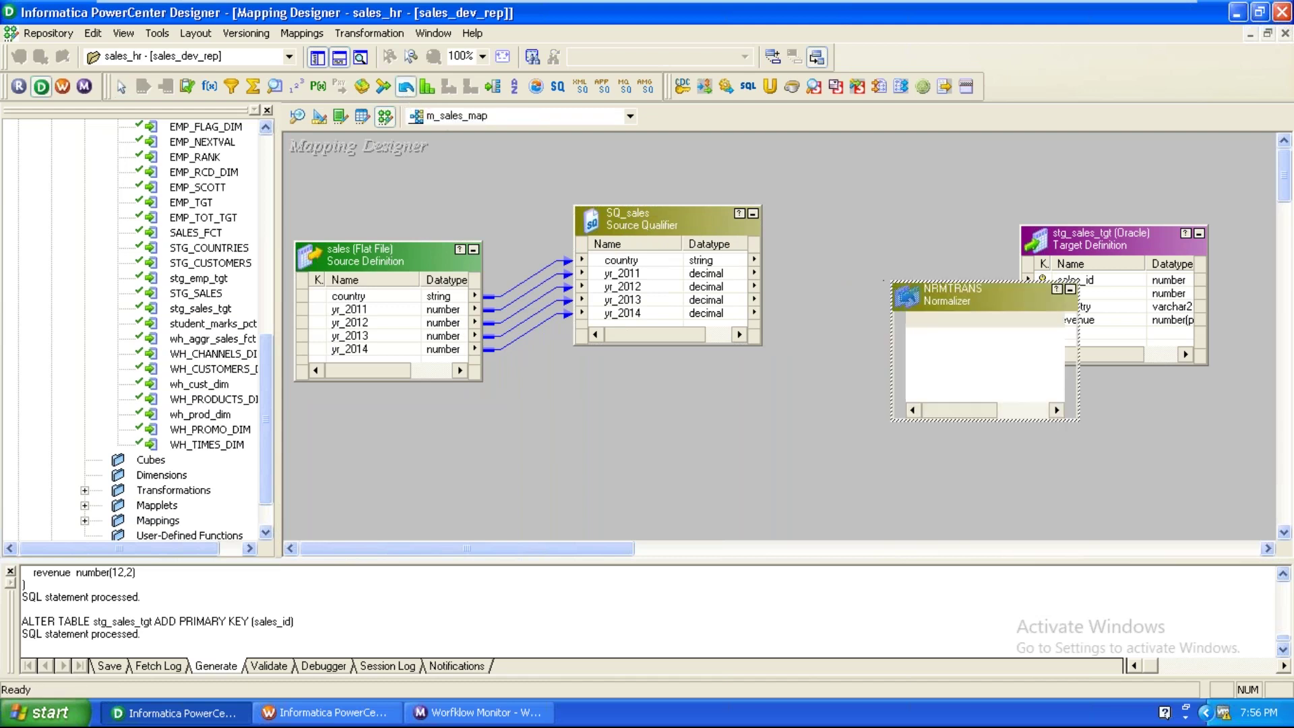
{"action": "left_click", "coordinate": [890, 280]}
{"action": "left_click_drag", "start_coordinate": [1106, 239], "coordinate": [1204, 244]}
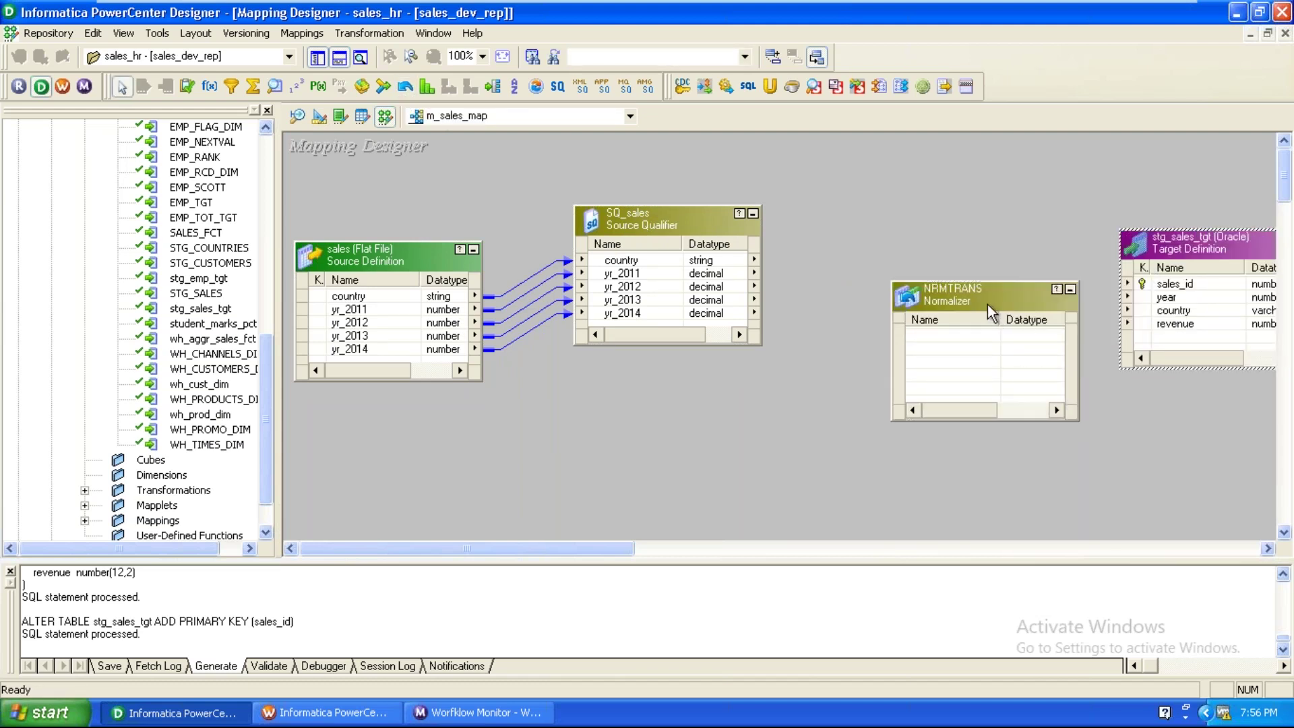
{"action": "left_click_drag", "start_coordinate": [986, 298], "coordinate": [956, 237]}
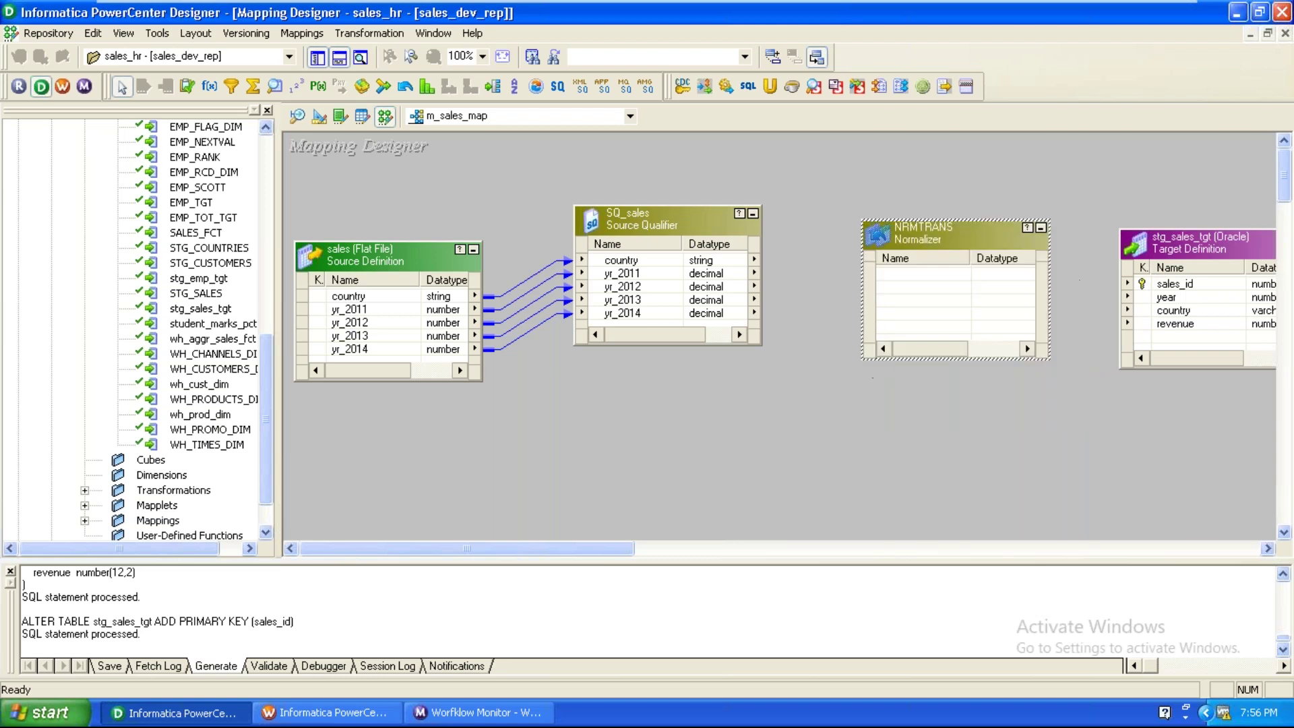
{"action": "left_click", "coordinate": [665, 260]}
{"action": "right_click", "coordinate": [666, 268]}
{"action": "left_click", "coordinate": [668, 266]}
{"action": "left_click_drag", "start_coordinate": [668, 266], "coordinate": [928, 269]}
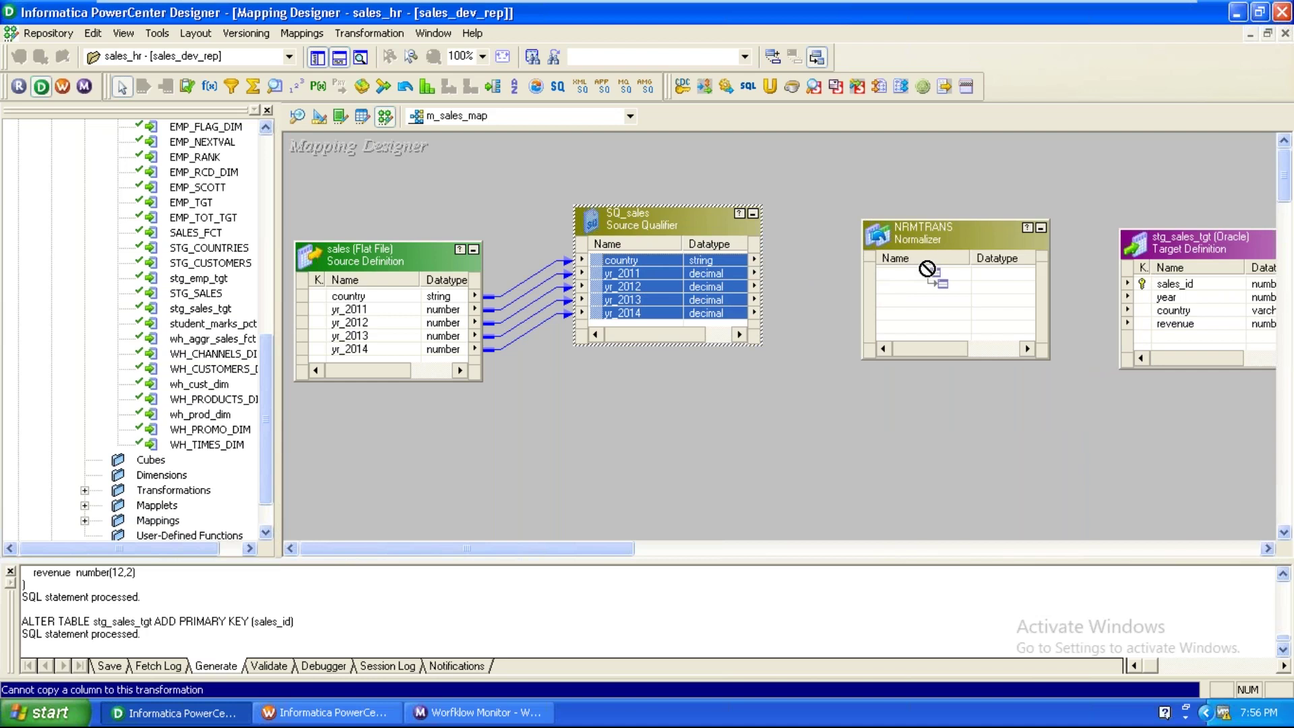
{"action": "left_click_drag", "start_coordinate": [928, 269], "coordinate": [928, 269]}
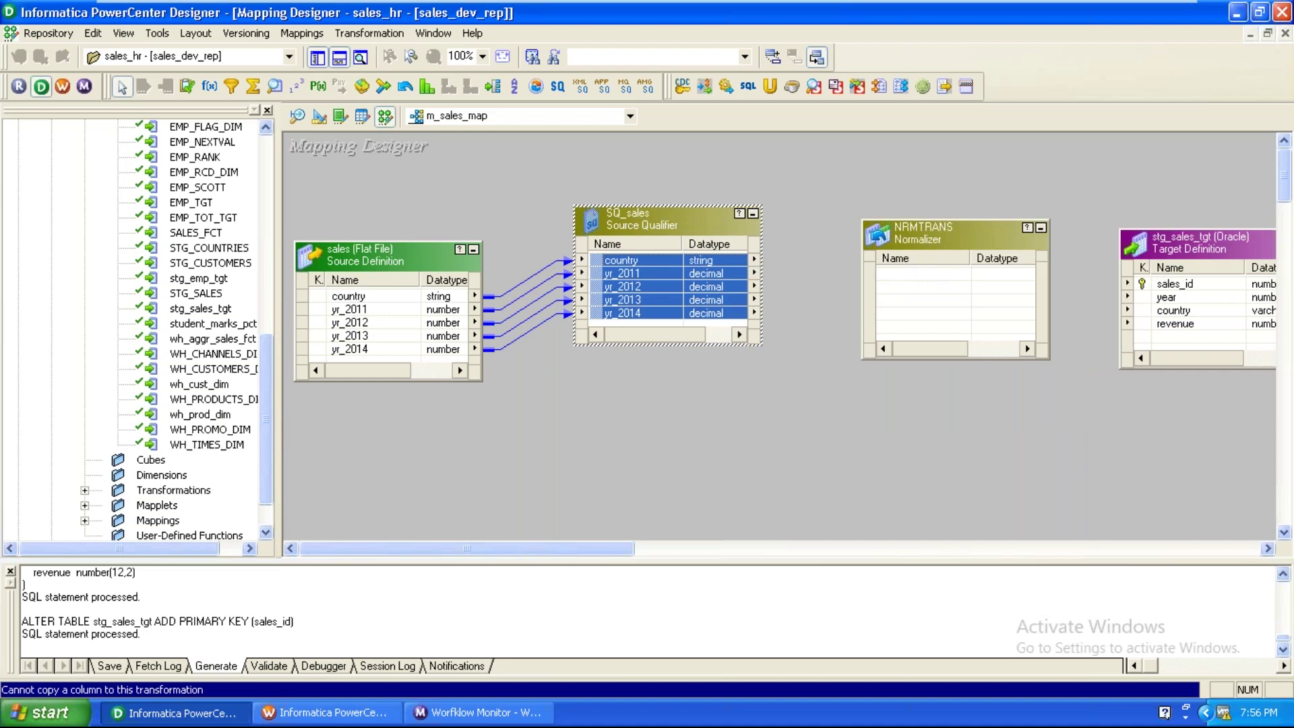
{"action": "left_click", "coordinate": [750, 484]}
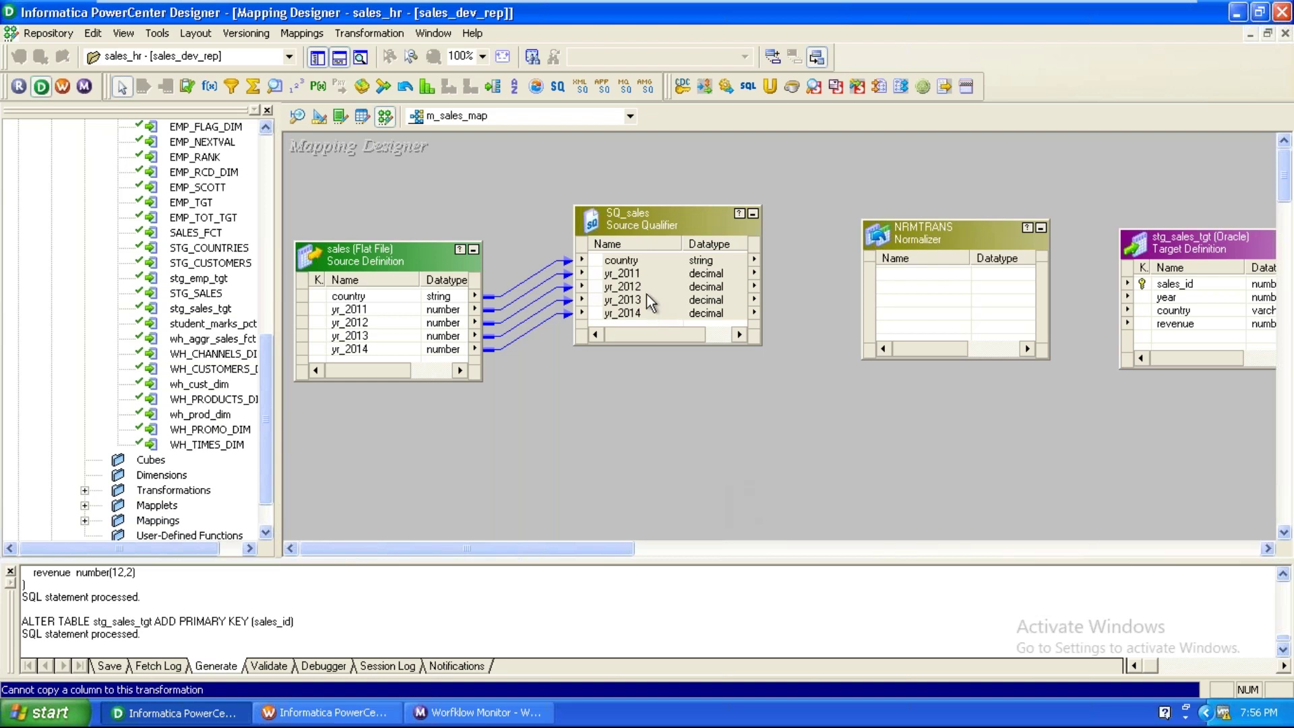
{"action": "left_click", "coordinate": [623, 261]}
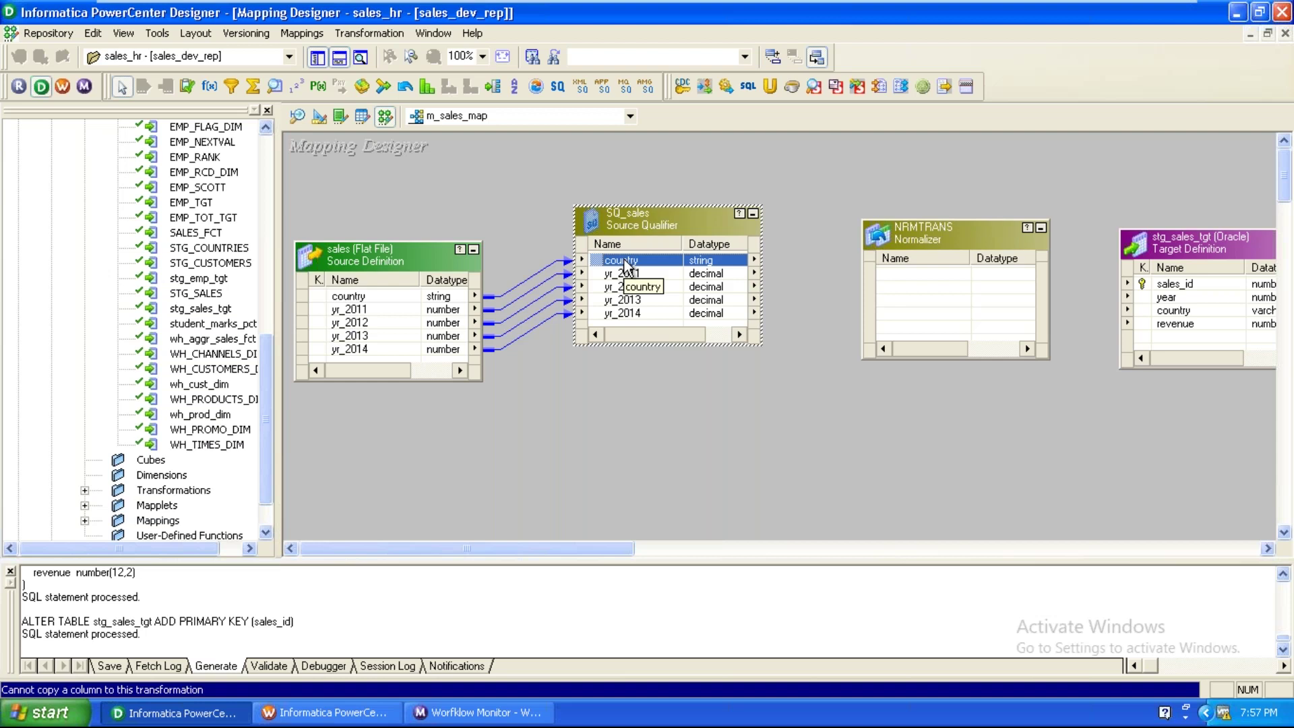
{"action": "left_click", "coordinate": [802, 488]}
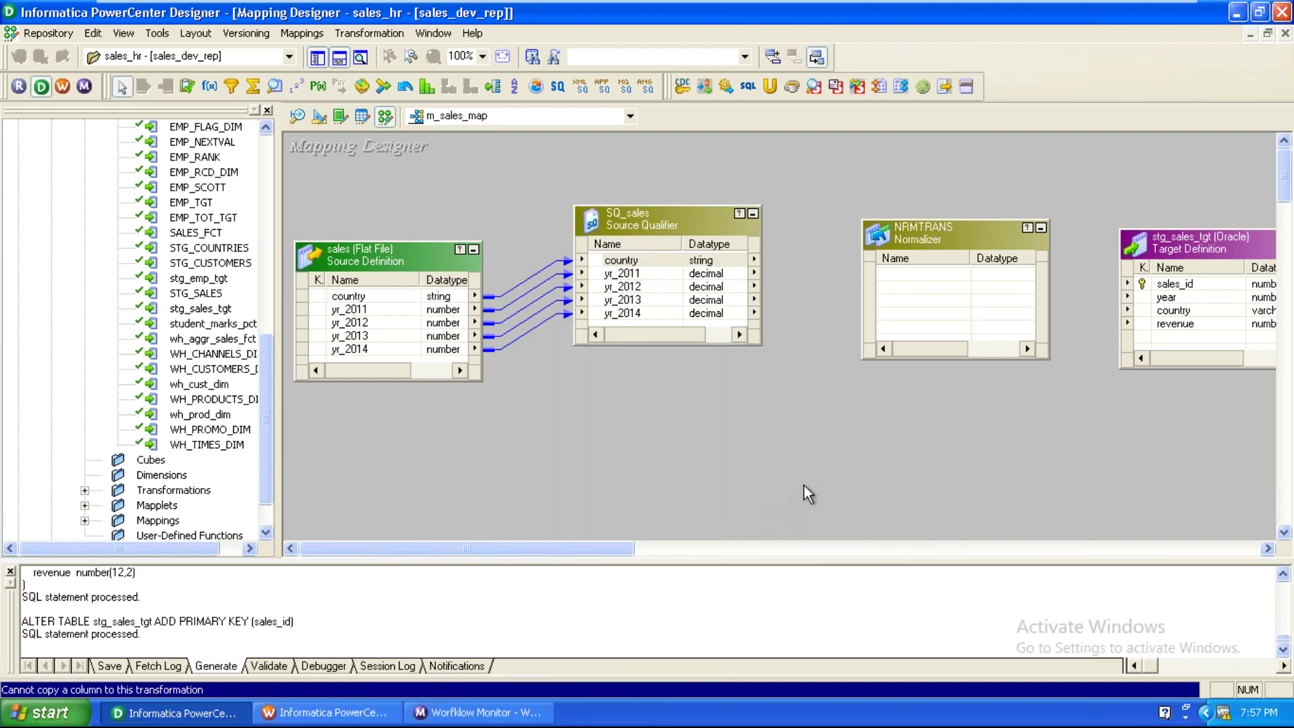
Add two Normalizer columns to NRMTRANS named country and revenue.
{"action": "double_click", "coordinate": [937, 240]}
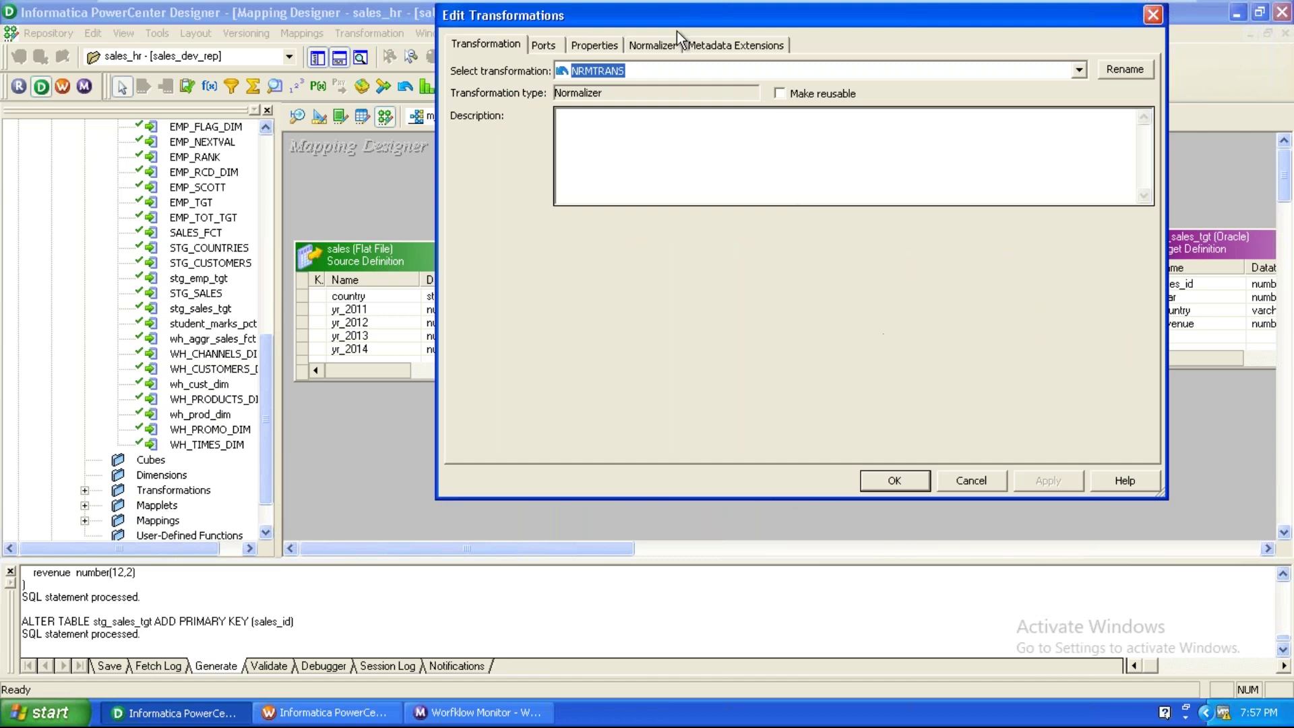
{"action": "left_click", "coordinate": [652, 49]}
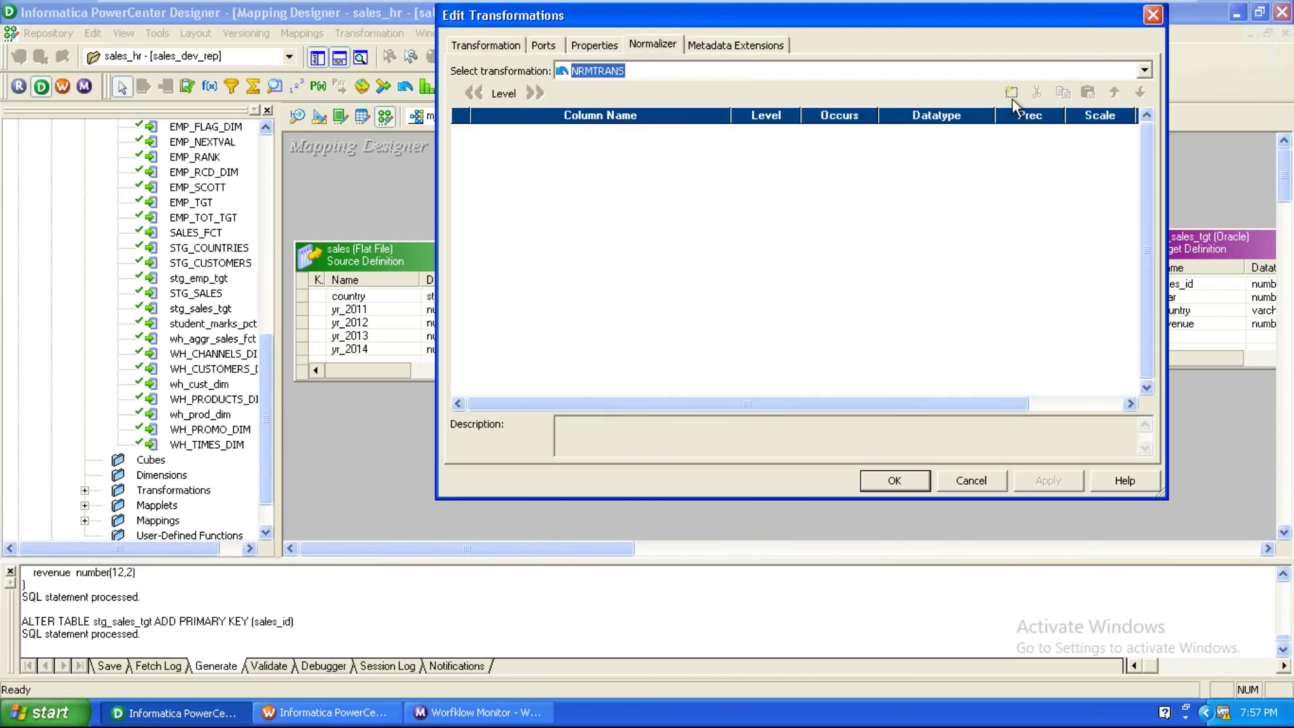
{"action": "left_click", "coordinate": [1013, 99]}
{"action": "left_click", "coordinate": [1013, 95]}
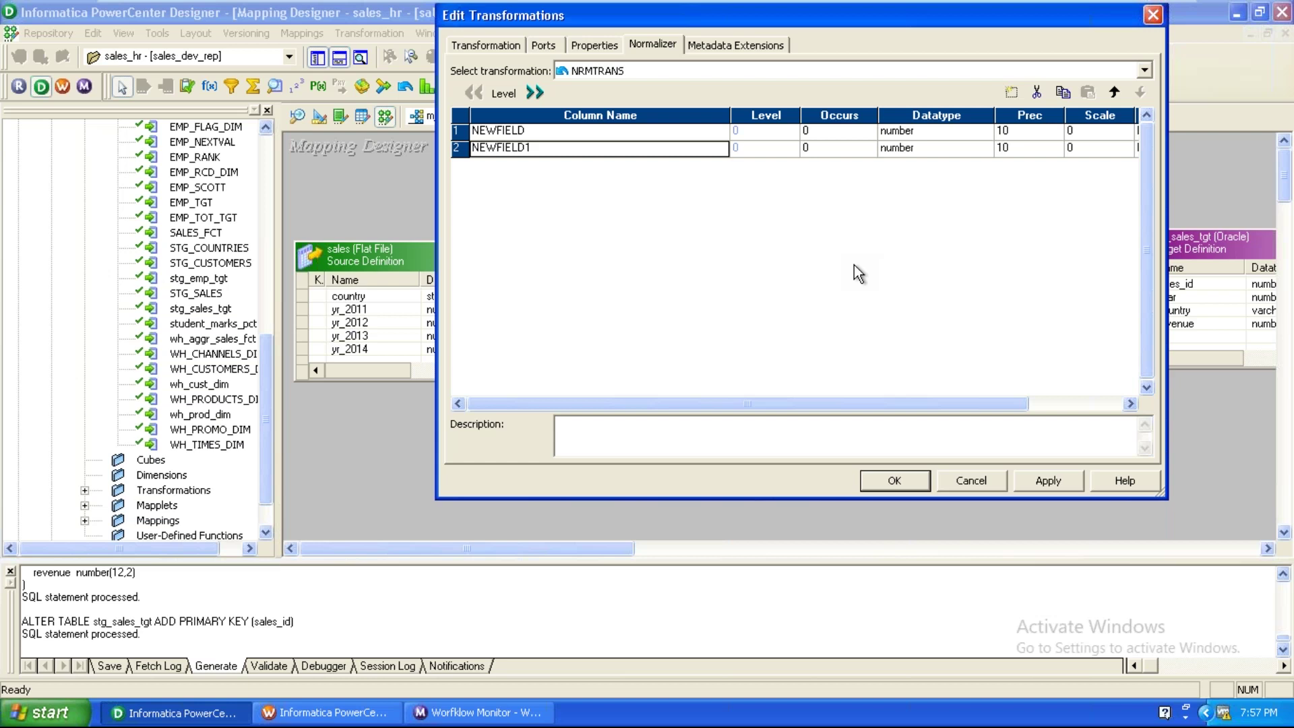
{"action": "left_click", "coordinate": [633, 134]}
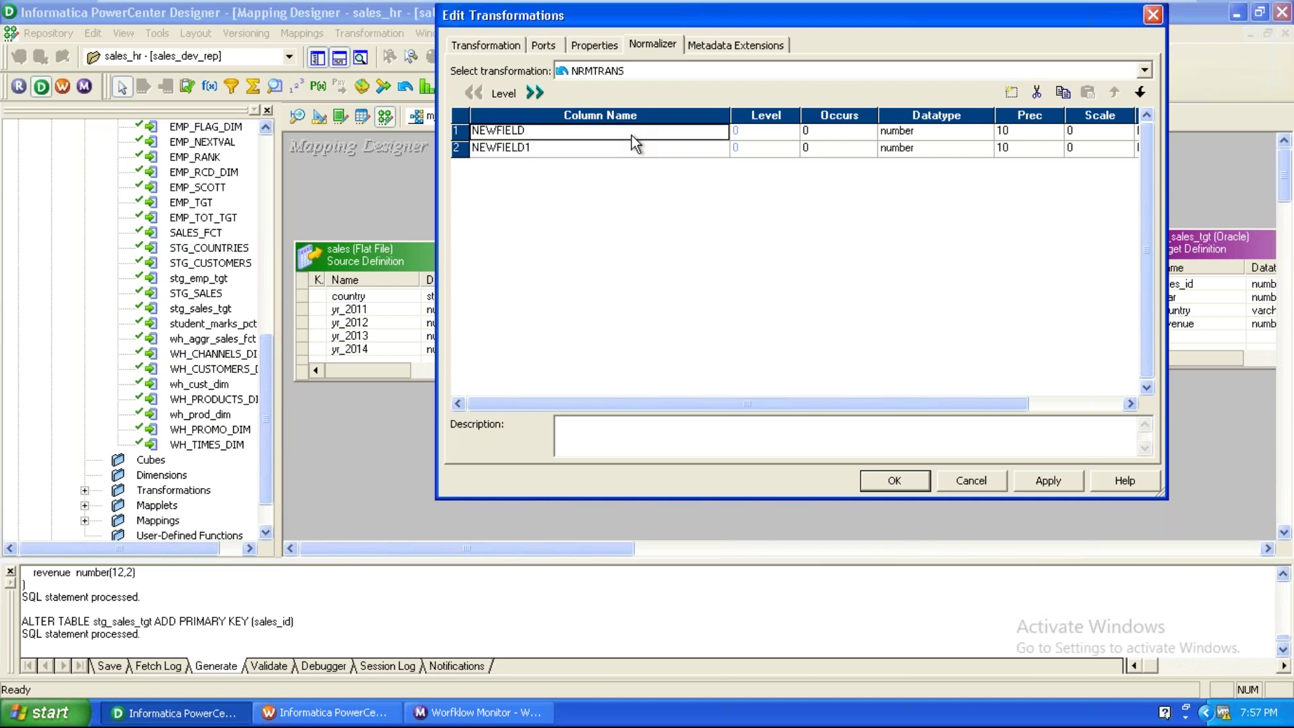
{"action": "type", "text": "country"}
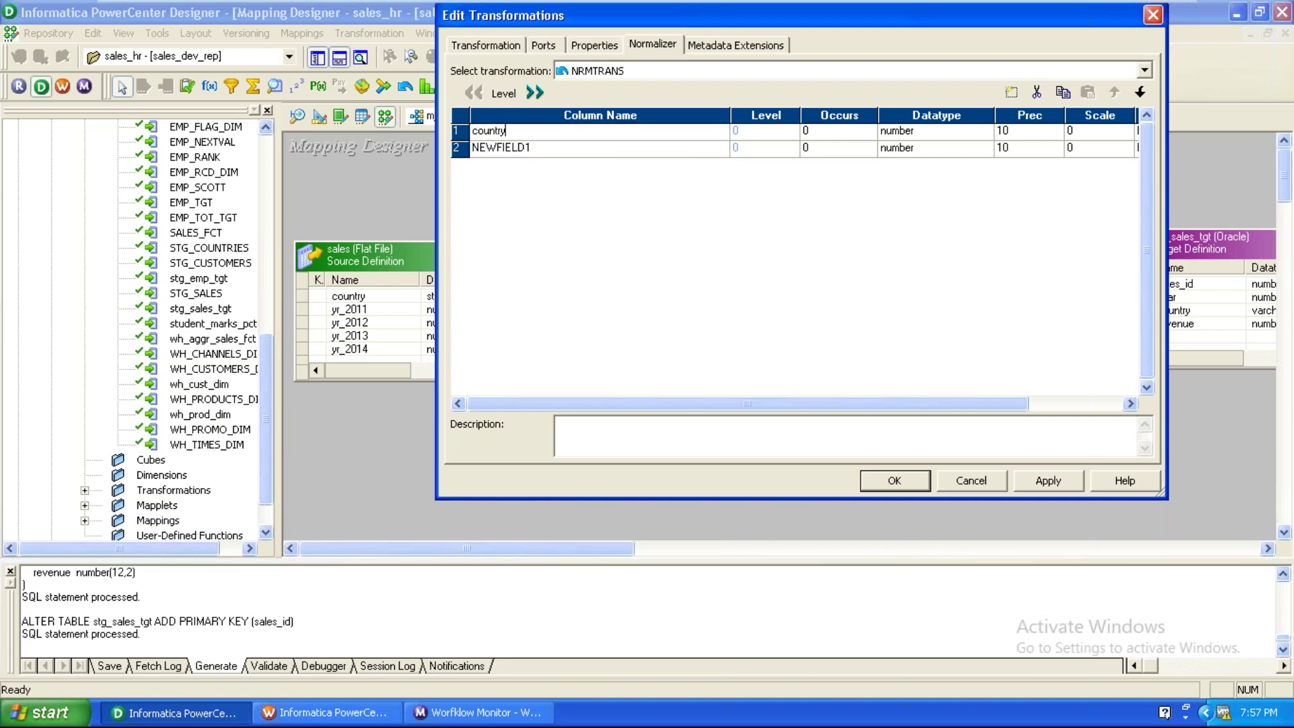
{"action": "key", "text": "Down"}
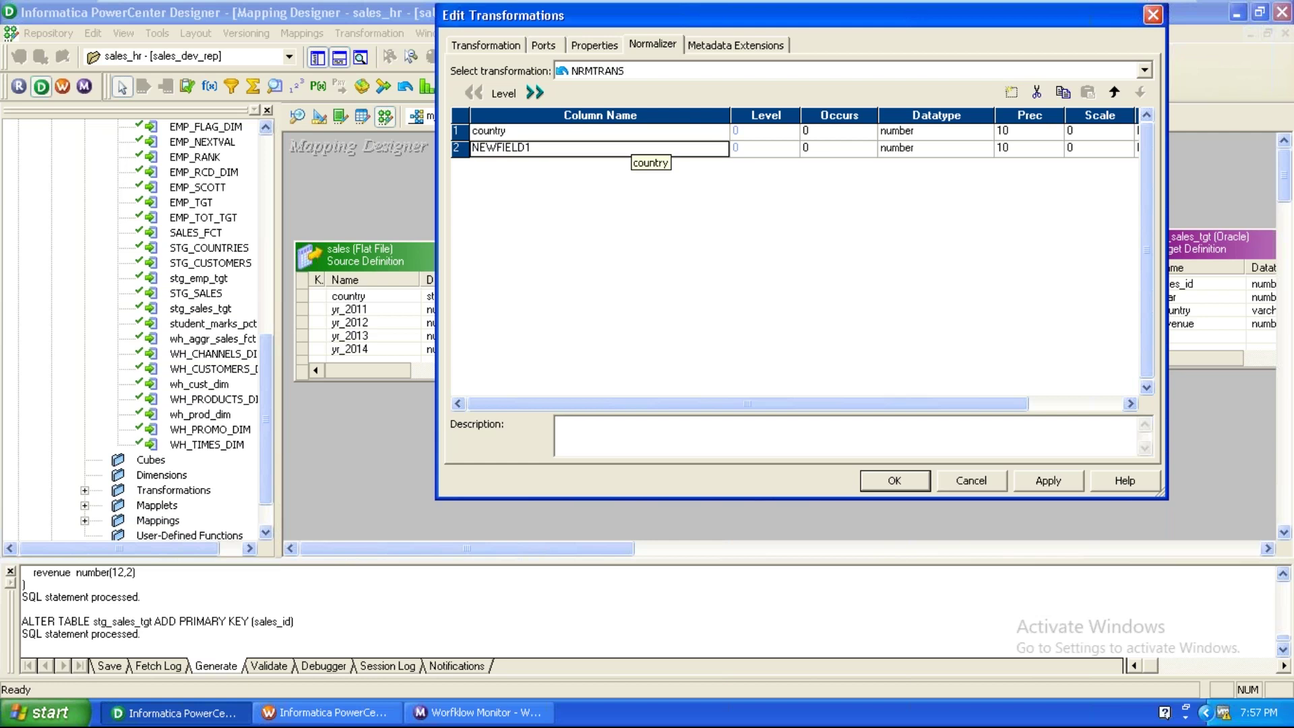
{"action": "type", "text": "revenue"}
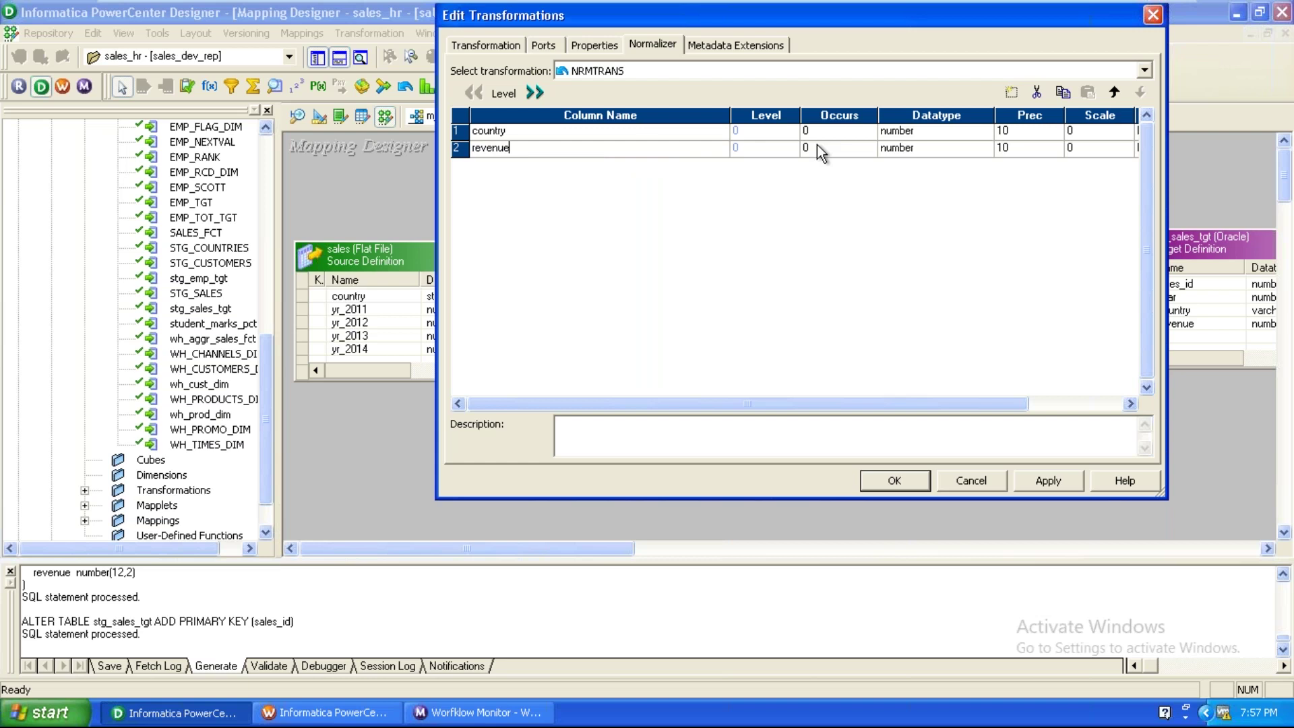
Set country to Occurs 1 as string and revenue to Occurs 4, then apply.
{"action": "left_click", "coordinate": [864, 133]}
{"action": "left_click", "coordinate": [869, 127]}
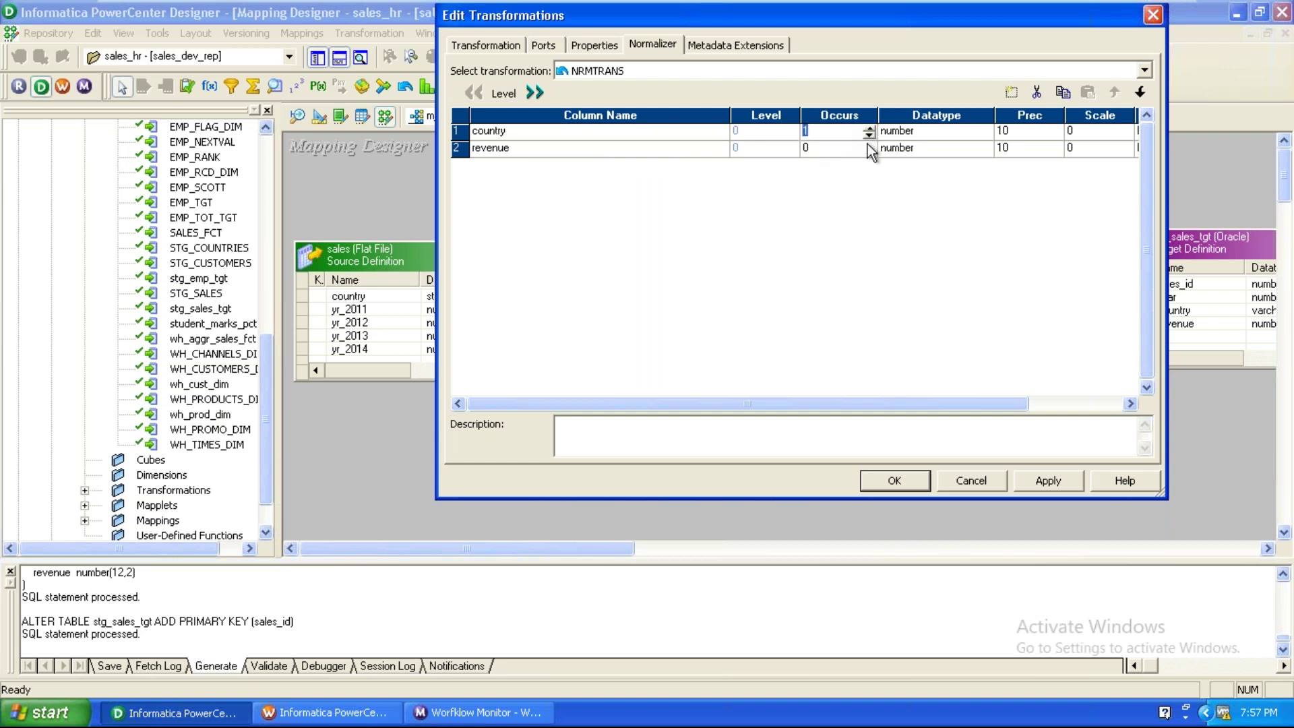
{"action": "left_click", "coordinate": [868, 144]}
{"action": "left_click", "coordinate": [868, 145]}
{"action": "type", "text": "4"}
{"action": "left_click", "coordinate": [961, 133]}
{"action": "left_click", "coordinate": [959, 134]}
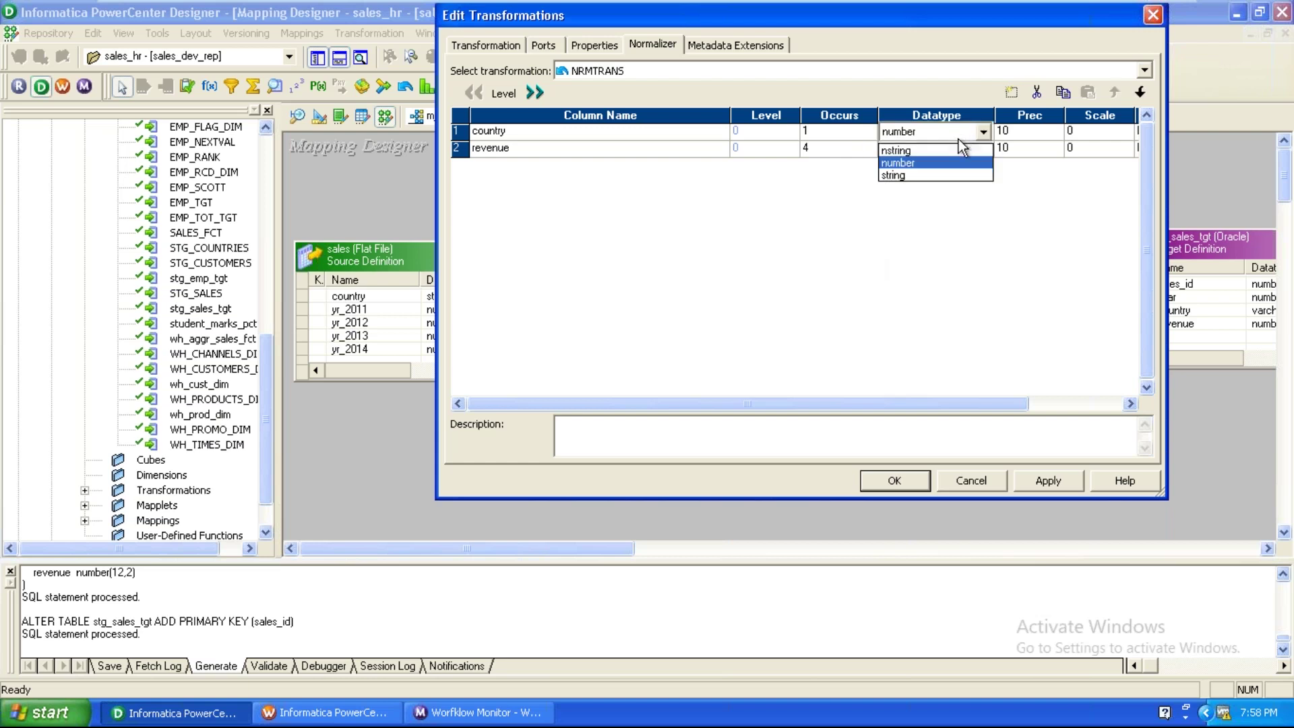
{"action": "left_click", "coordinate": [942, 173]}
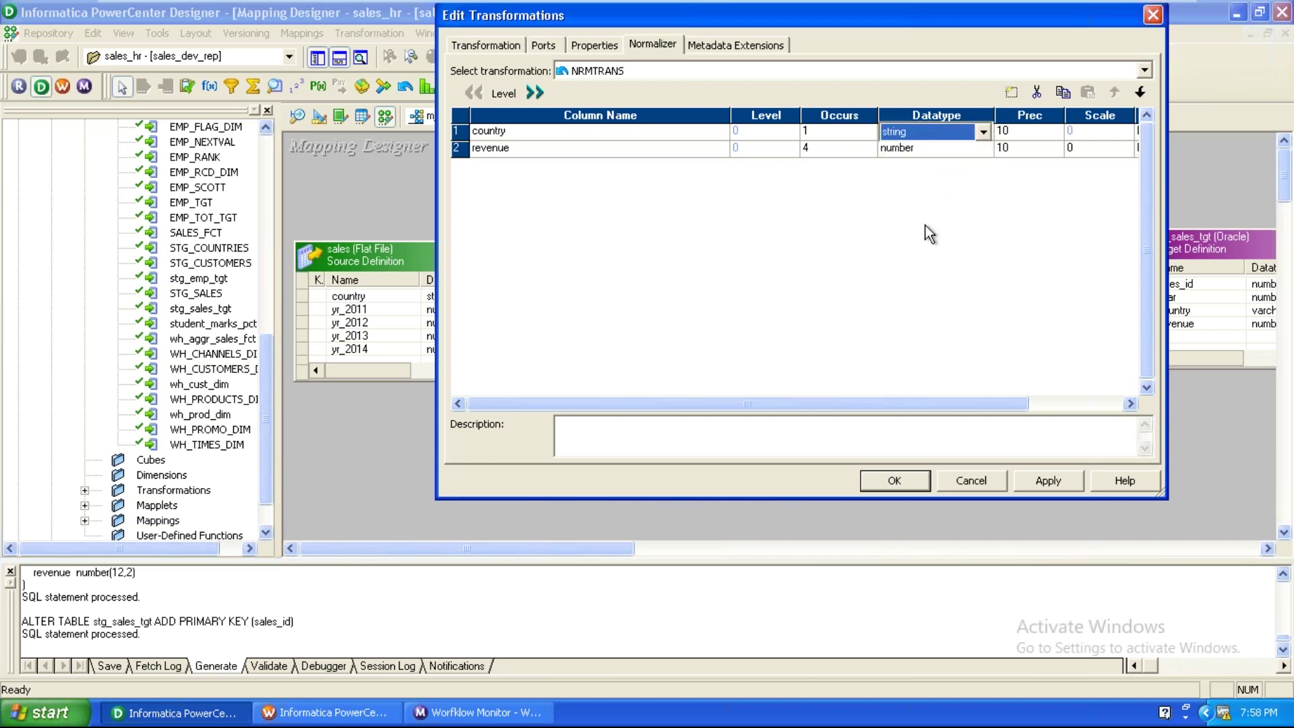
{"action": "left_click", "coordinate": [1044, 480]}
Enlarge NRMTRANS and link all five SQ_sales ports into its country_in and revenue_in1–4 inputs.
{"action": "left_click", "coordinate": [881, 481]}
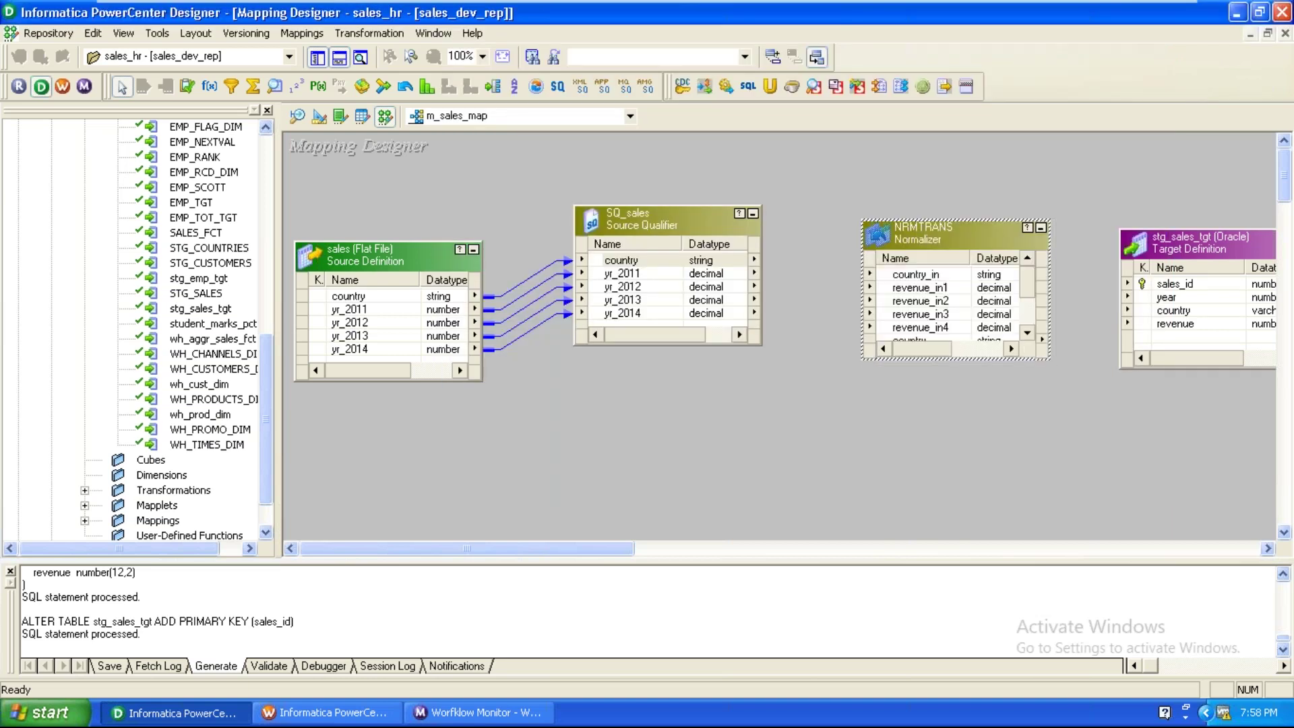
{"action": "left_click_drag", "start_coordinate": [916, 218], "coordinate": [920, 152]}
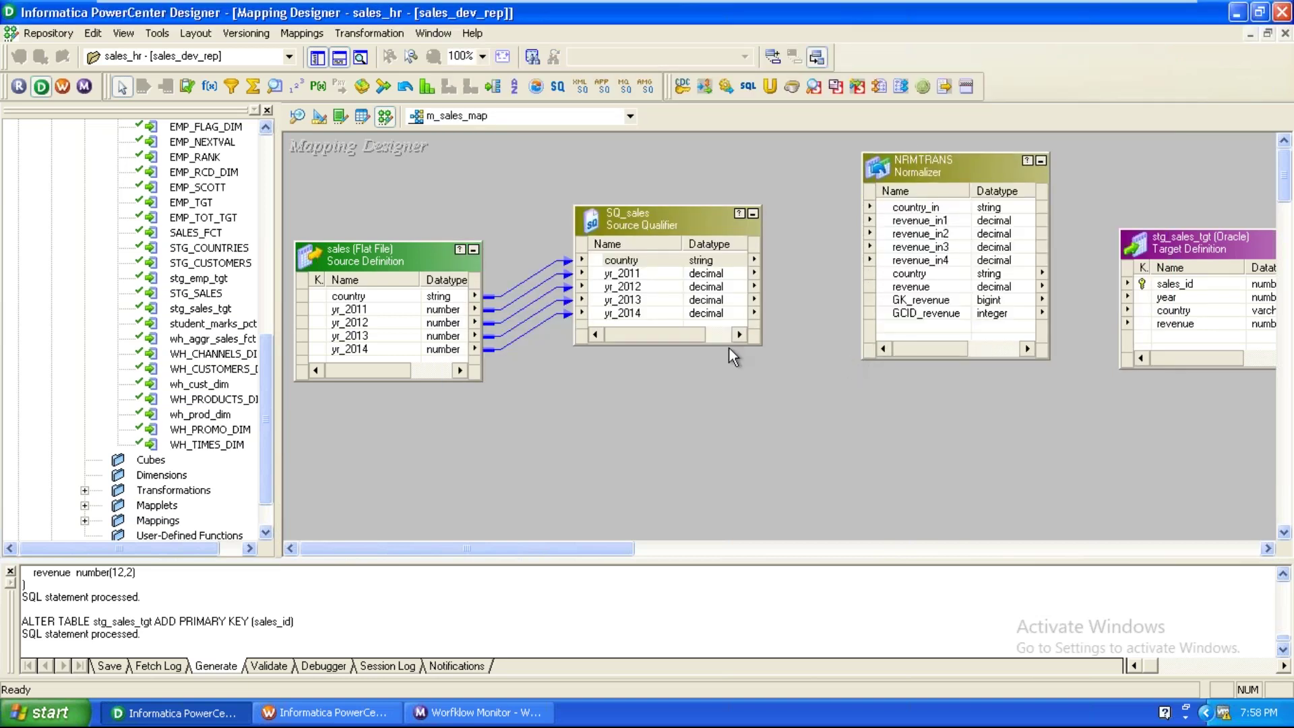
{"action": "right_click", "coordinate": [617, 261]}
{"action": "left_click", "coordinate": [637, 273]}
{"action": "left_click_drag", "start_coordinate": [617, 261], "coordinate": [914, 208]}
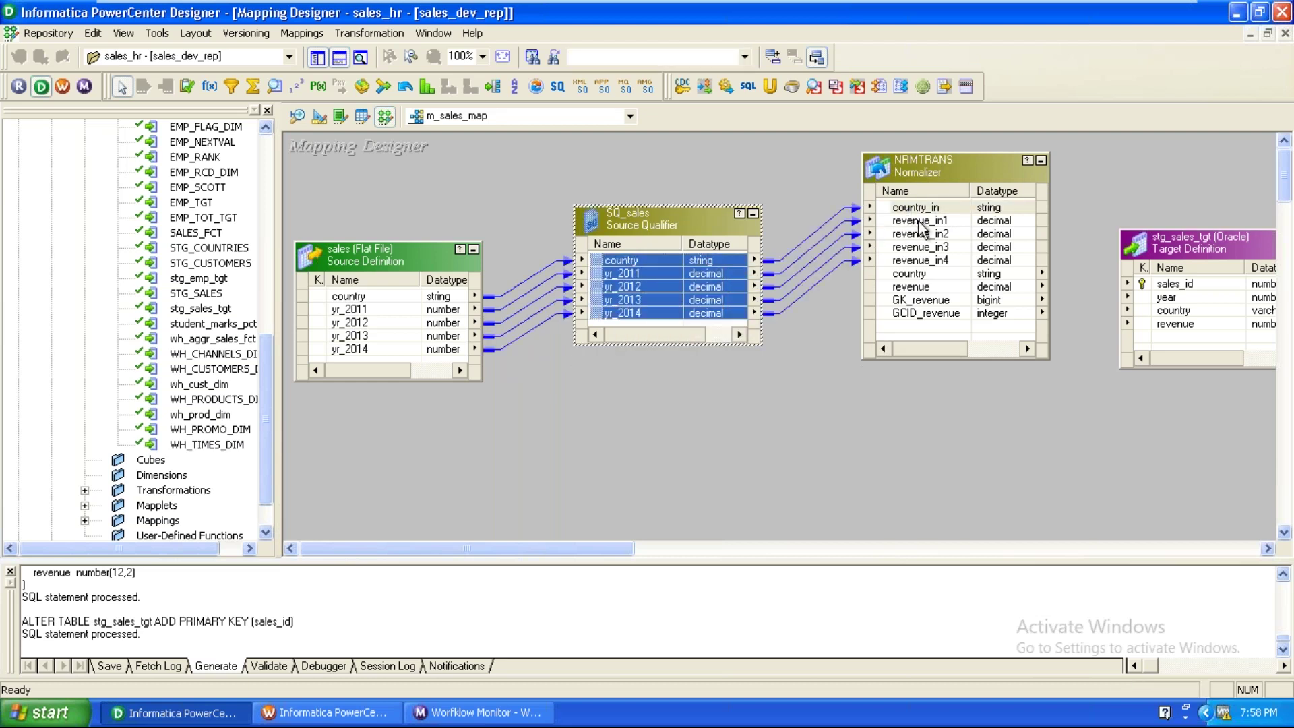
{"action": "left_click", "coordinate": [637, 274]}
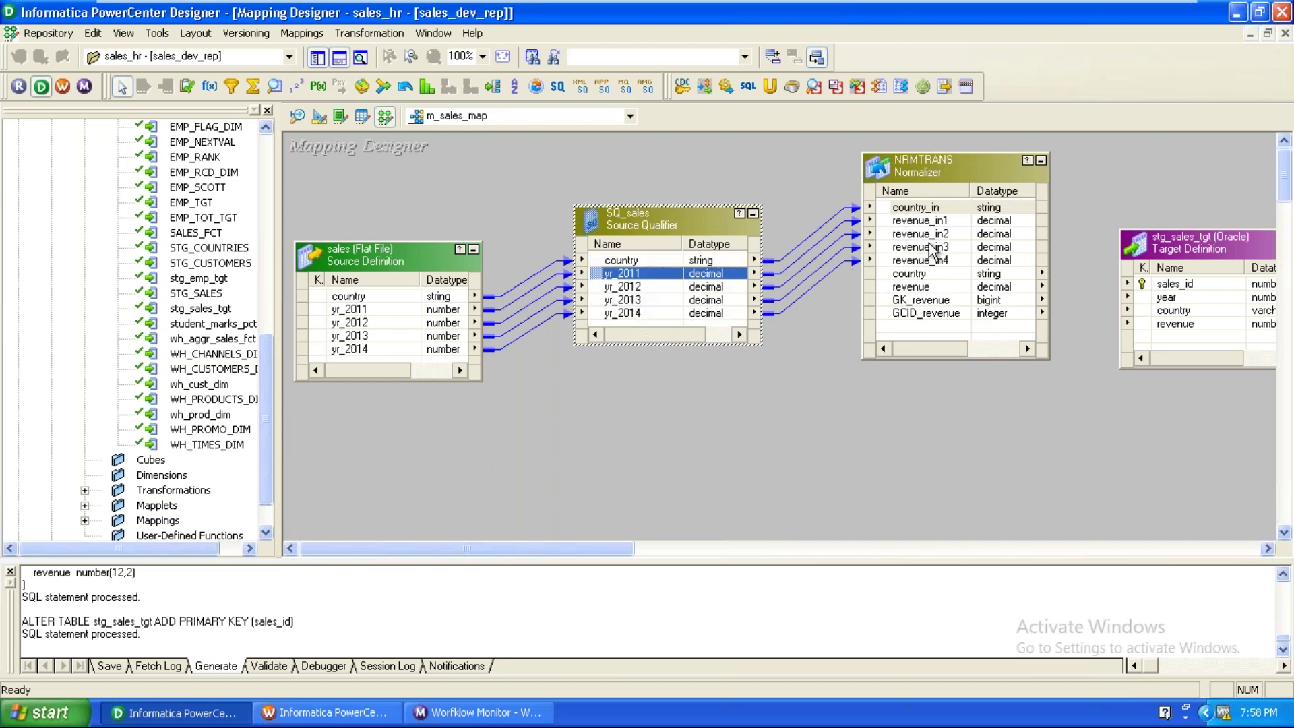
{"action": "left_click", "coordinate": [836, 399]}
{"action": "left_click_drag", "start_coordinate": [598, 551], "coordinate": [659, 543]}
{"action": "left_click_drag", "start_coordinate": [1030, 240], "coordinate": [1098, 235]}
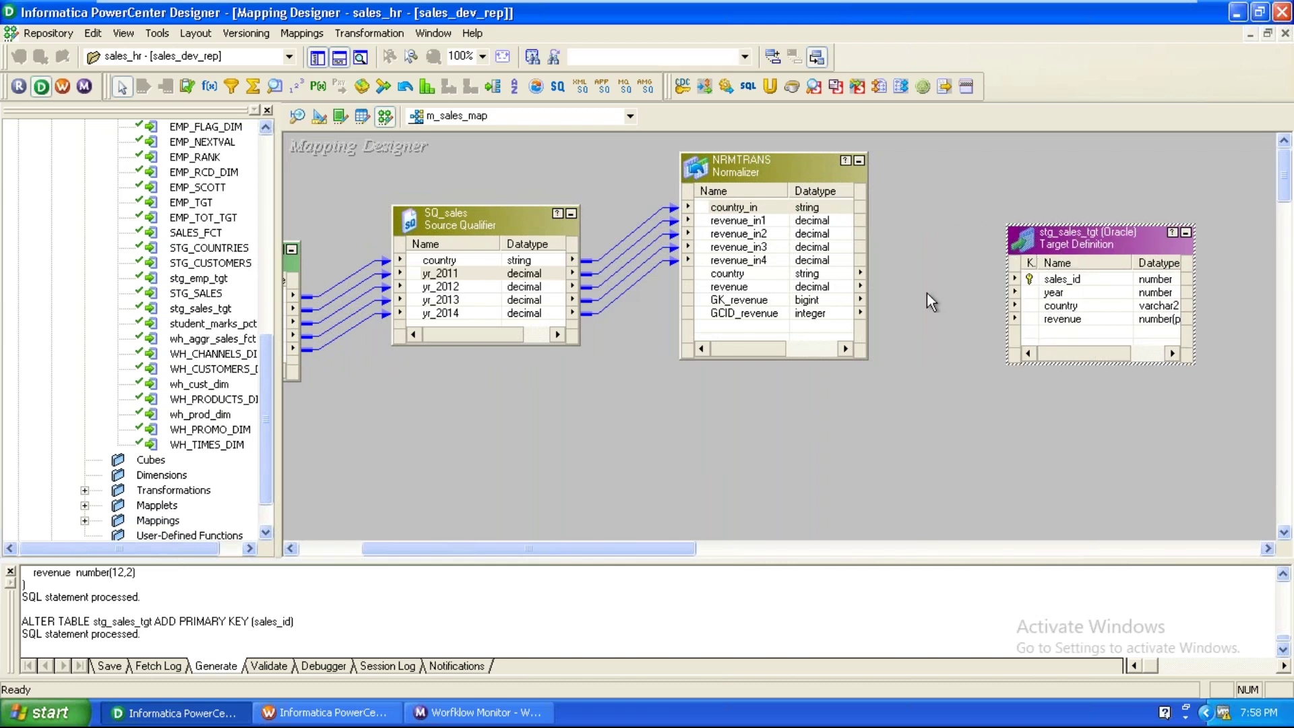
Check NRMTRANS's revenue, GK_revenue and GCID_revenue outputs, then move stg_sales_tgt up and right.
{"action": "left_click", "coordinate": [751, 287]}
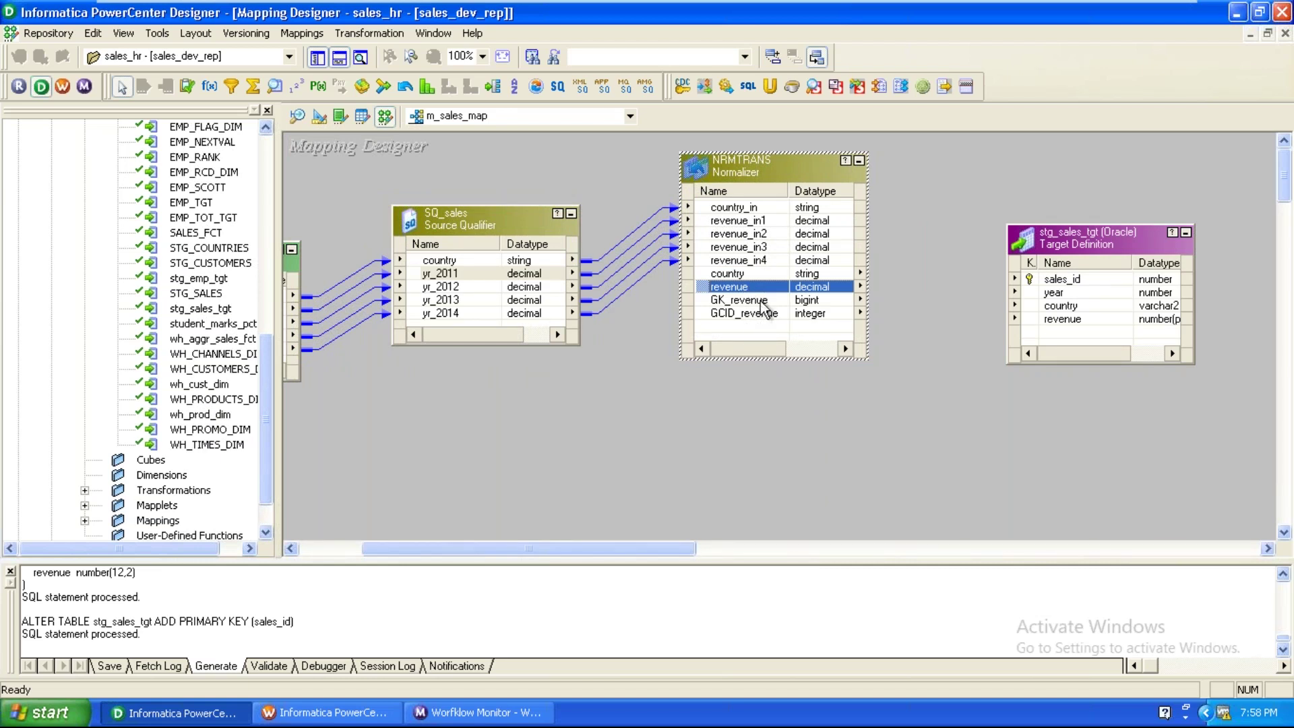
{"action": "left_click", "coordinate": [761, 299]}
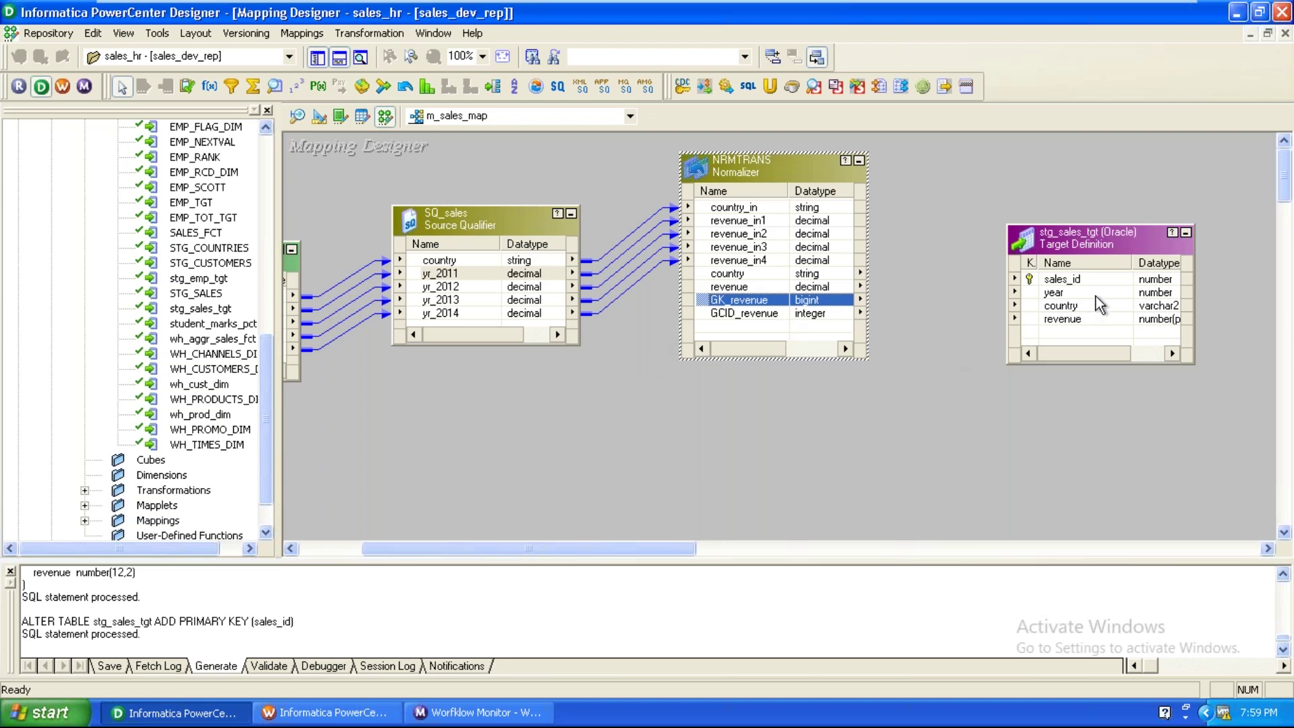
{"action": "left_click", "coordinate": [1096, 279]}
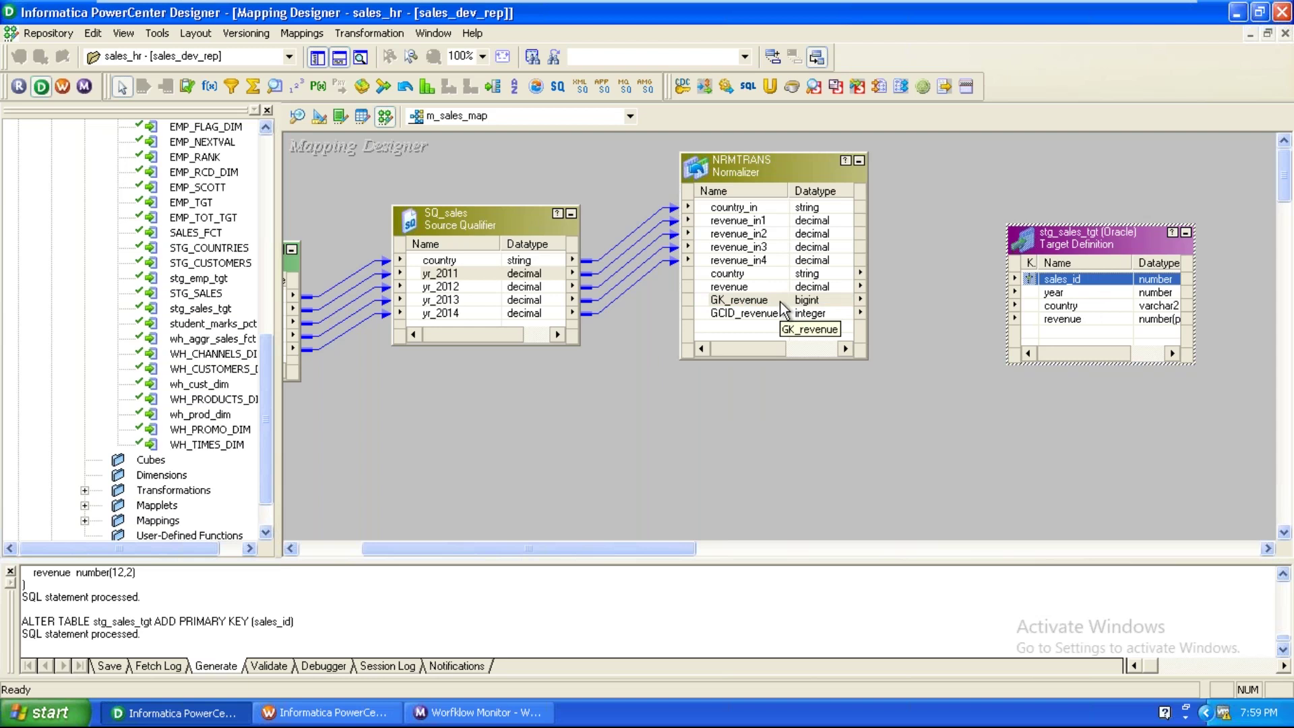
{"action": "left_click", "coordinate": [762, 312]}
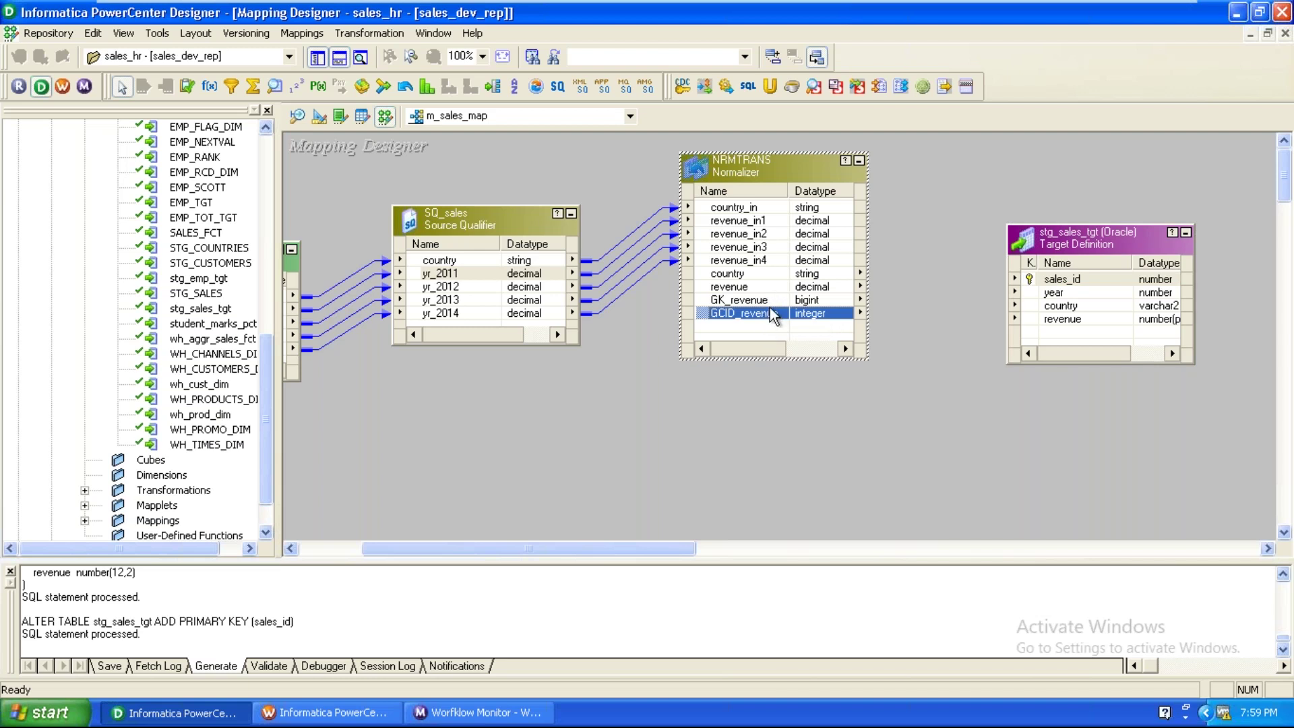
{"action": "left_click", "coordinate": [770, 304]}
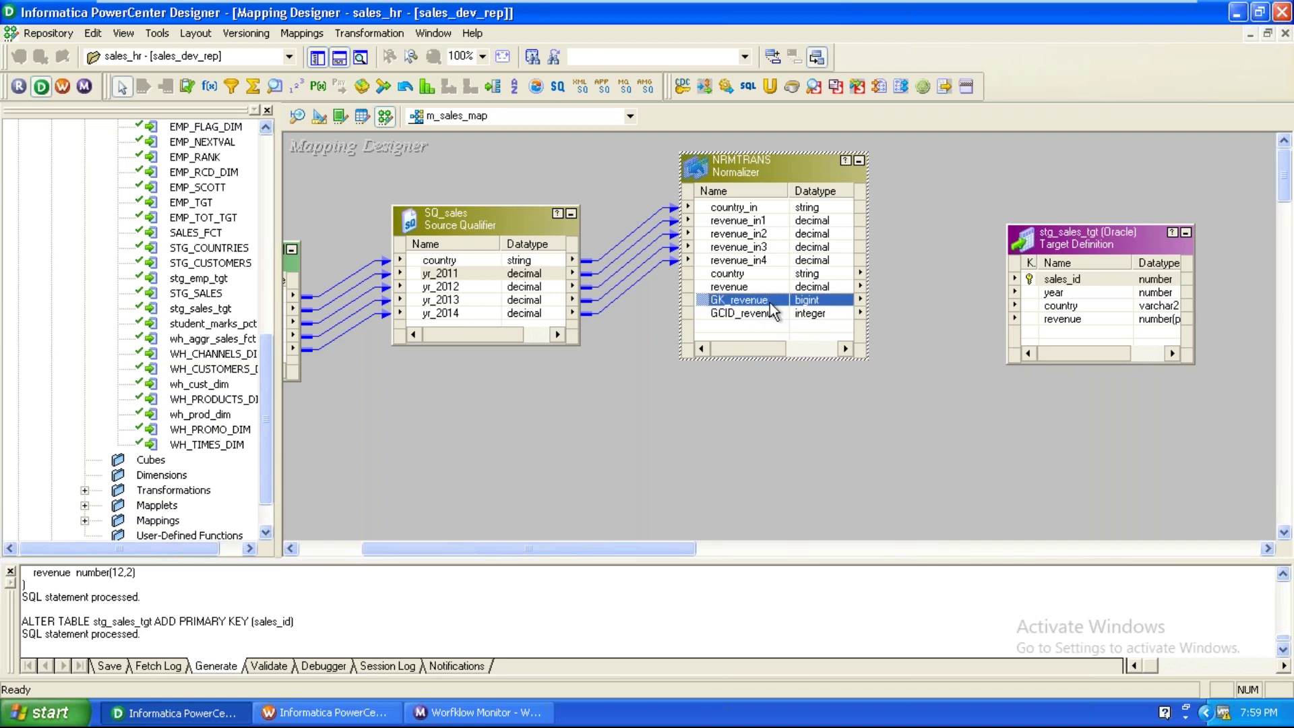
{"action": "left_click", "coordinate": [698, 434]}
{"action": "left_click_drag", "start_coordinate": [630, 550], "coordinate": [725, 548]}
{"action": "left_click_drag", "start_coordinate": [811, 241], "coordinate": [915, 217]}
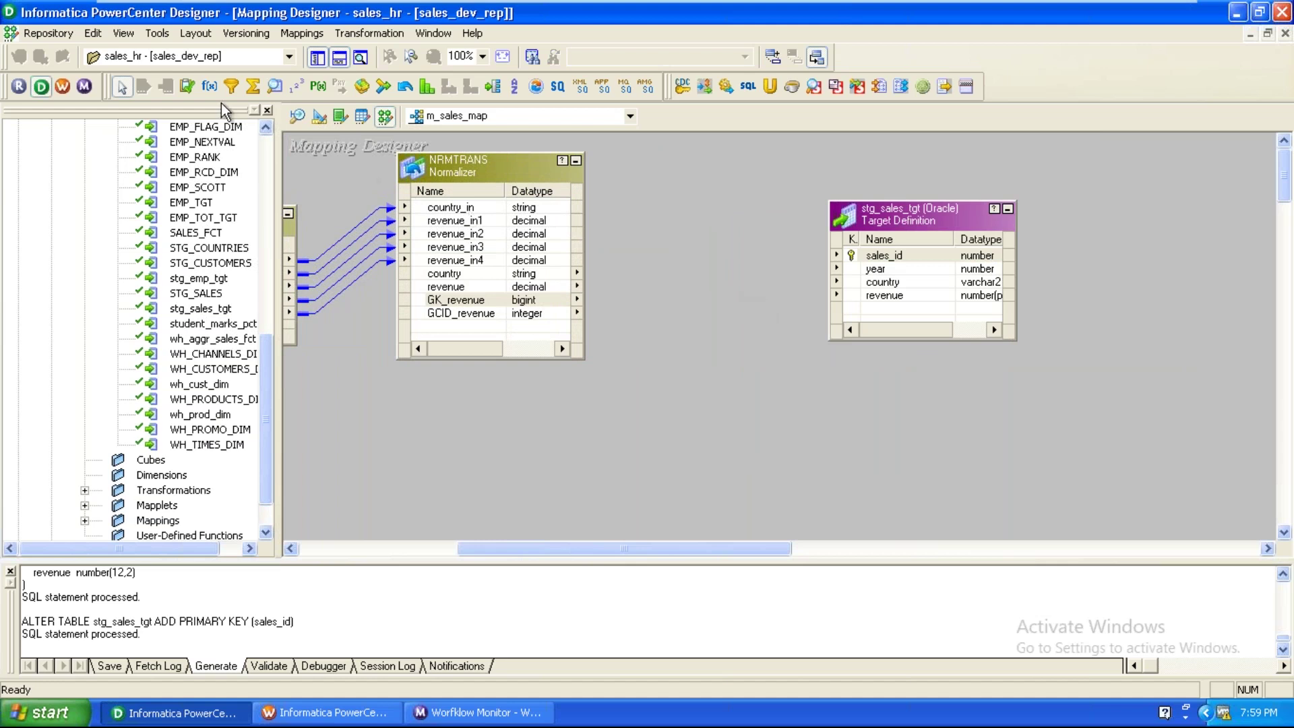
Place a new EXPTRANS Expression transformation beside the Normalizer, pushing the target further right.
{"action": "left_click", "coordinate": [209, 86]}
{"action": "left_click", "coordinate": [670, 213]}
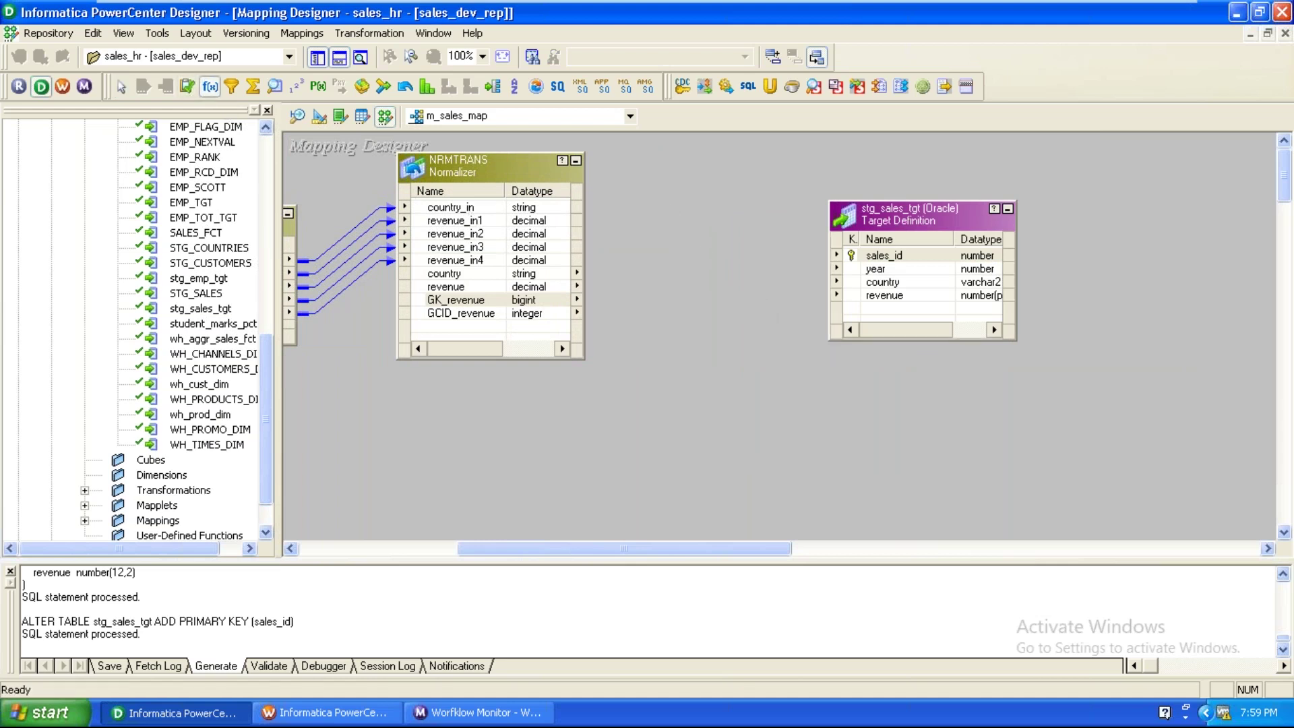
{"action": "left_click_drag", "start_coordinate": [927, 229], "coordinate": [1043, 225]}
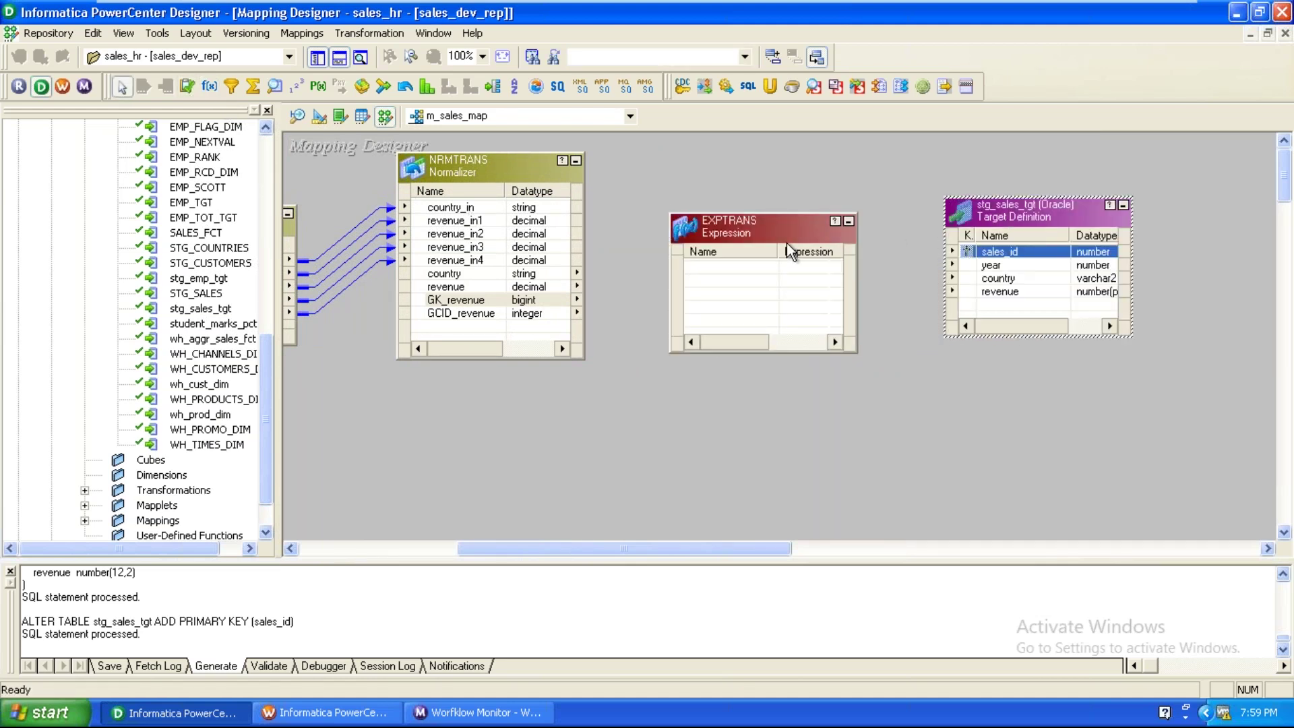
{"action": "left_click_drag", "start_coordinate": [787, 242], "coordinate": [769, 232]}
Link GK_revenue, GCID_revenue, country and revenue from NRMTRANS into EXPTRANS.
{"action": "left_click_drag", "start_coordinate": [465, 300], "coordinate": [688, 263]}
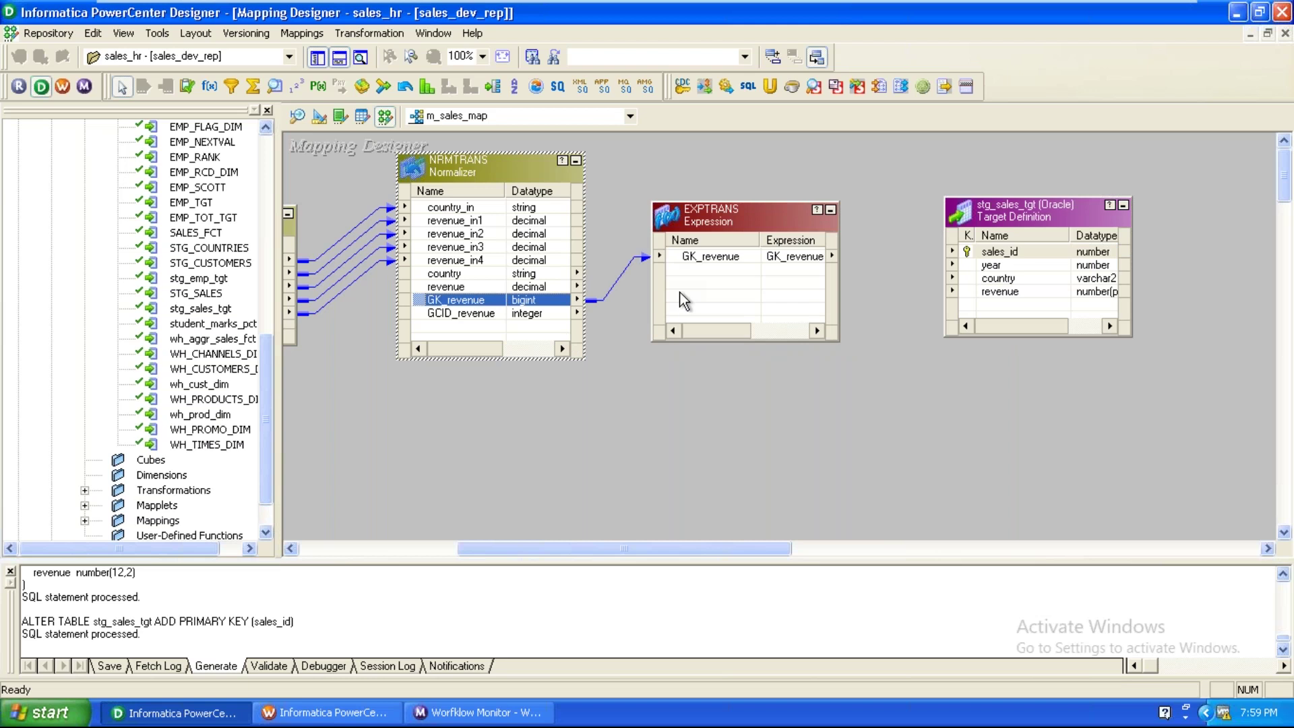
{"action": "left_click_drag", "start_coordinate": [476, 314], "coordinate": [688, 273]}
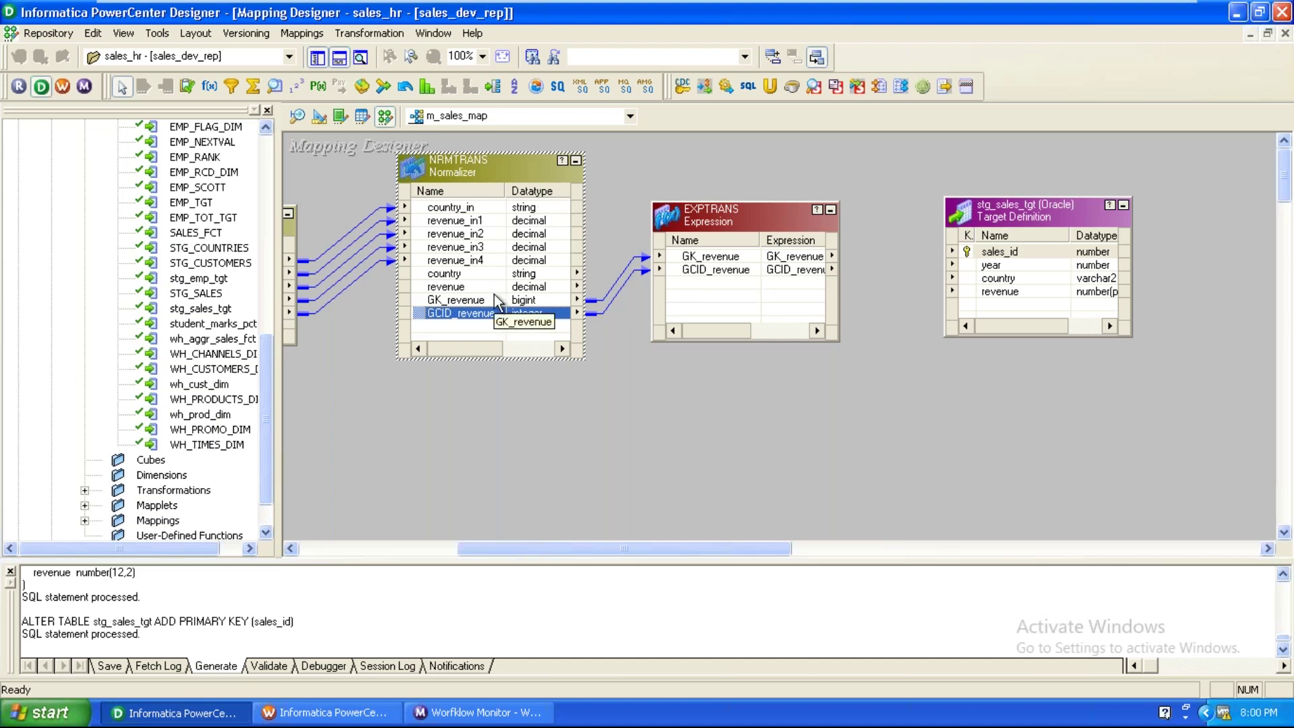
{"action": "left_click", "coordinate": [475, 301]}
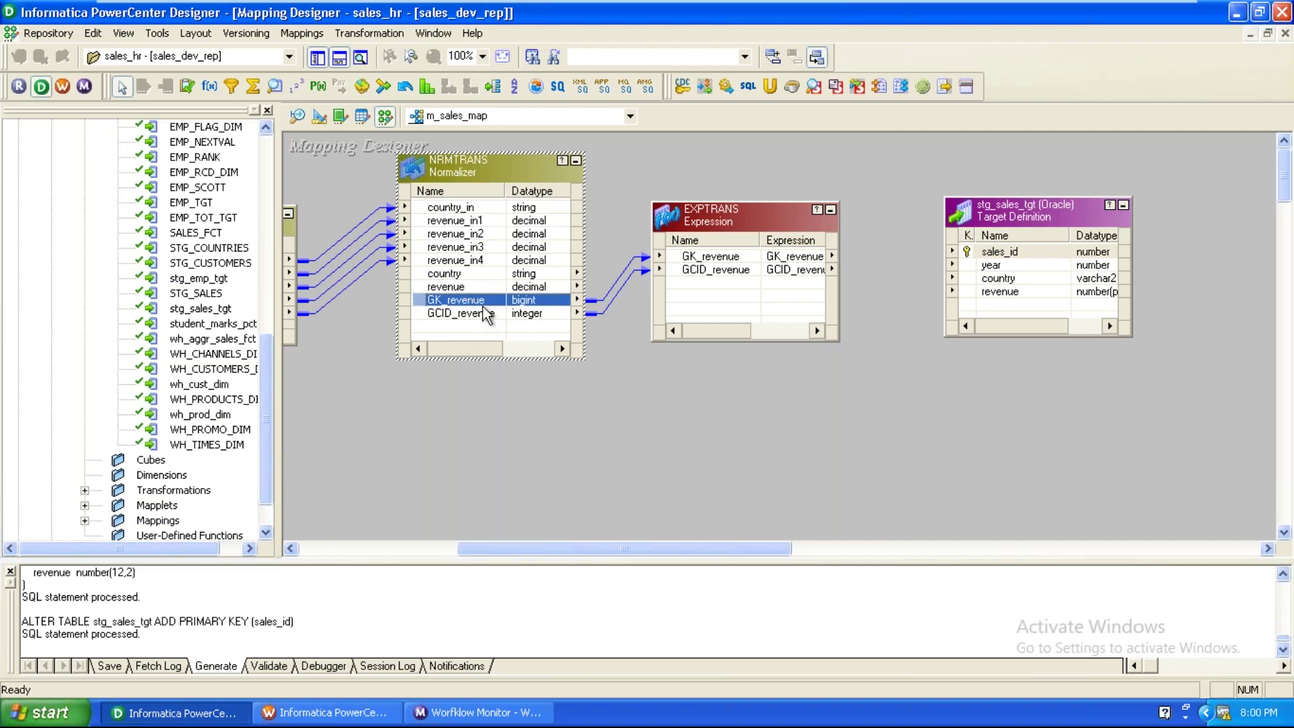
{"action": "left_click", "coordinate": [486, 315]}
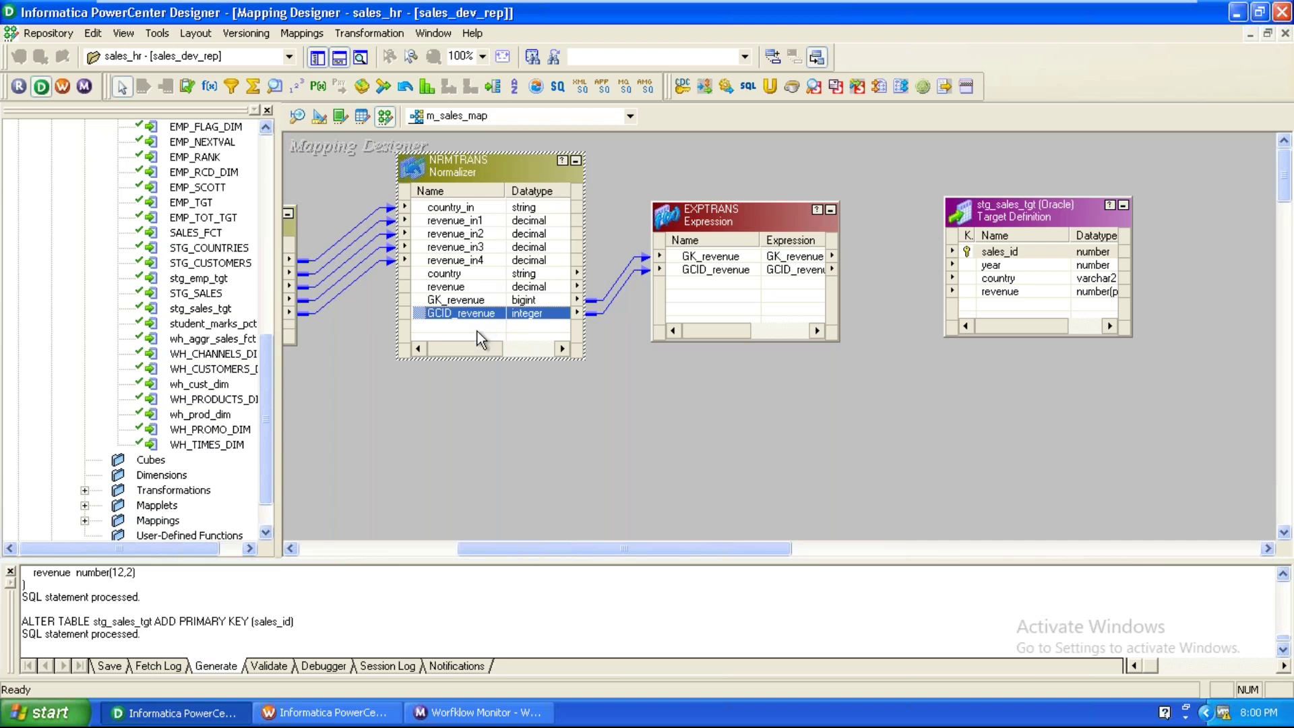
{"action": "left_click_drag", "start_coordinate": [452, 273], "coordinate": [803, 286]}
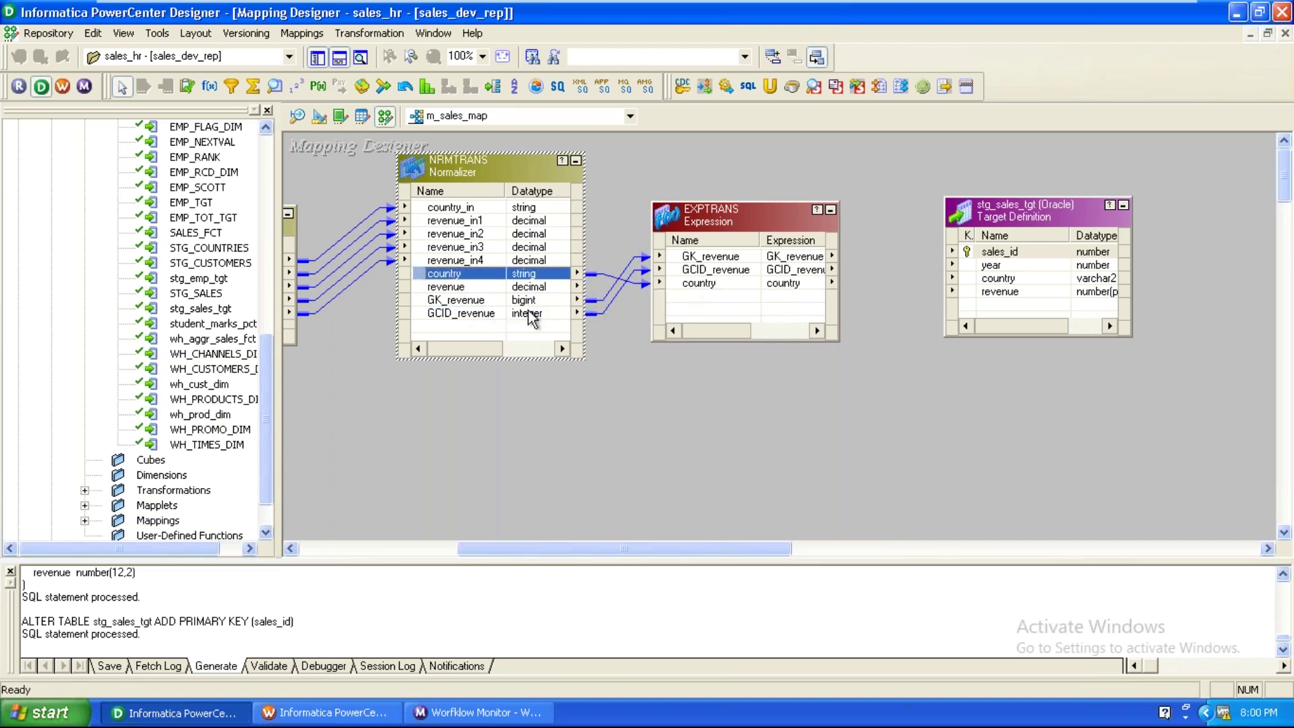
{"action": "left_click_drag", "start_coordinate": [455, 288], "coordinate": [715, 287]}
{"action": "left_click", "coordinate": [638, 387]}
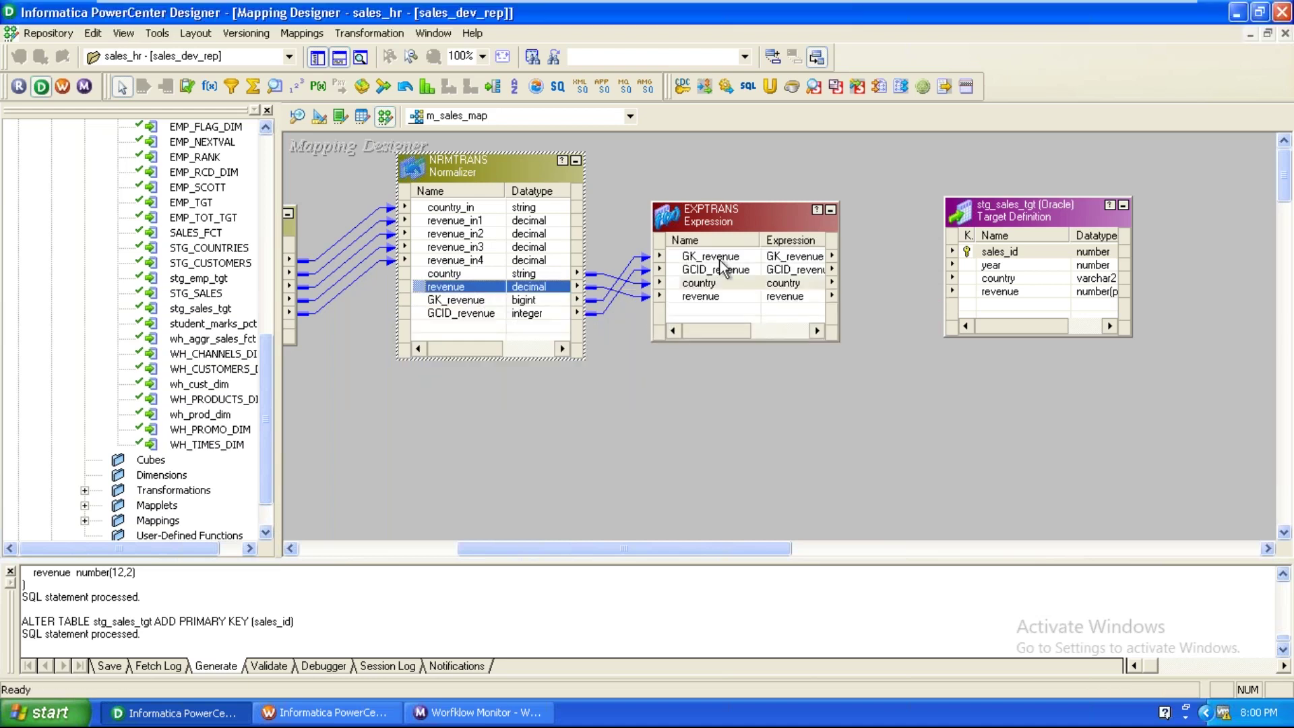
Rename EXPTRANS's GK_revenue port to sales_id and make GCID_revenue input-only.
{"action": "double_click", "coordinate": [729, 229]}
{"action": "left_click", "coordinate": [544, 45]}
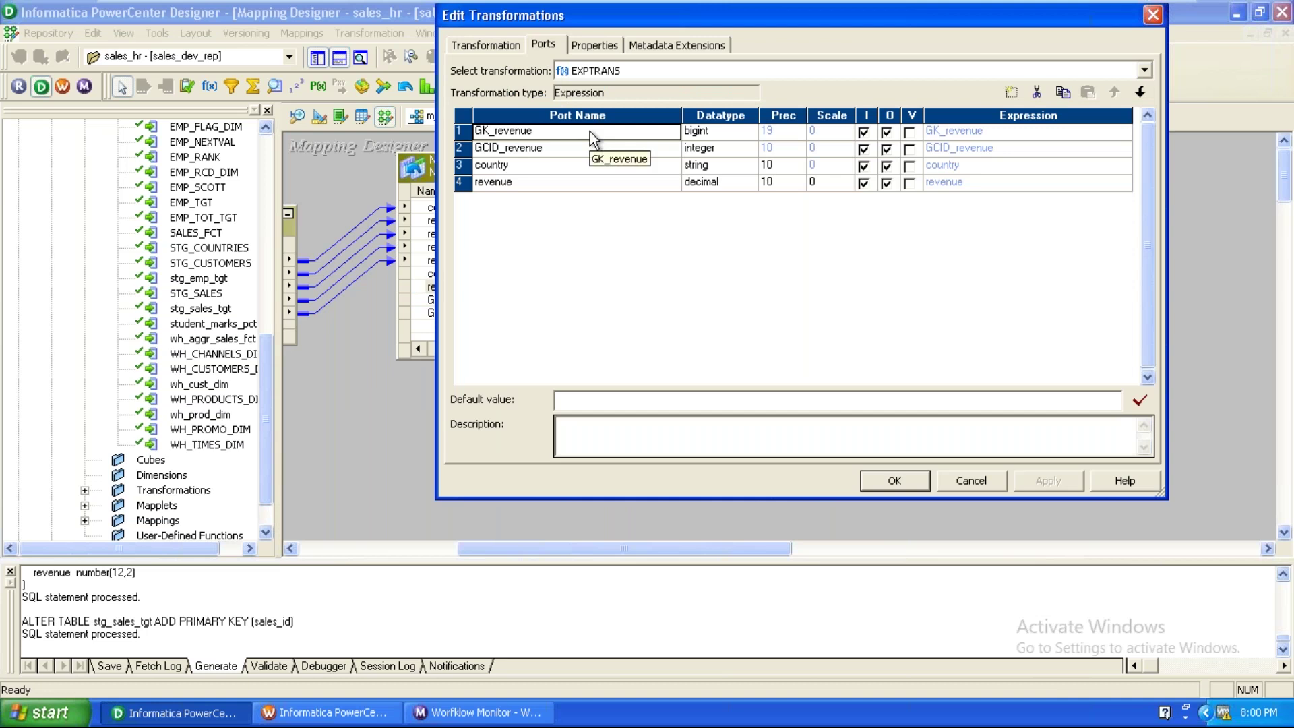
{"action": "left_click", "coordinate": [590, 132]}
{"action": "type", "text": "sales"}
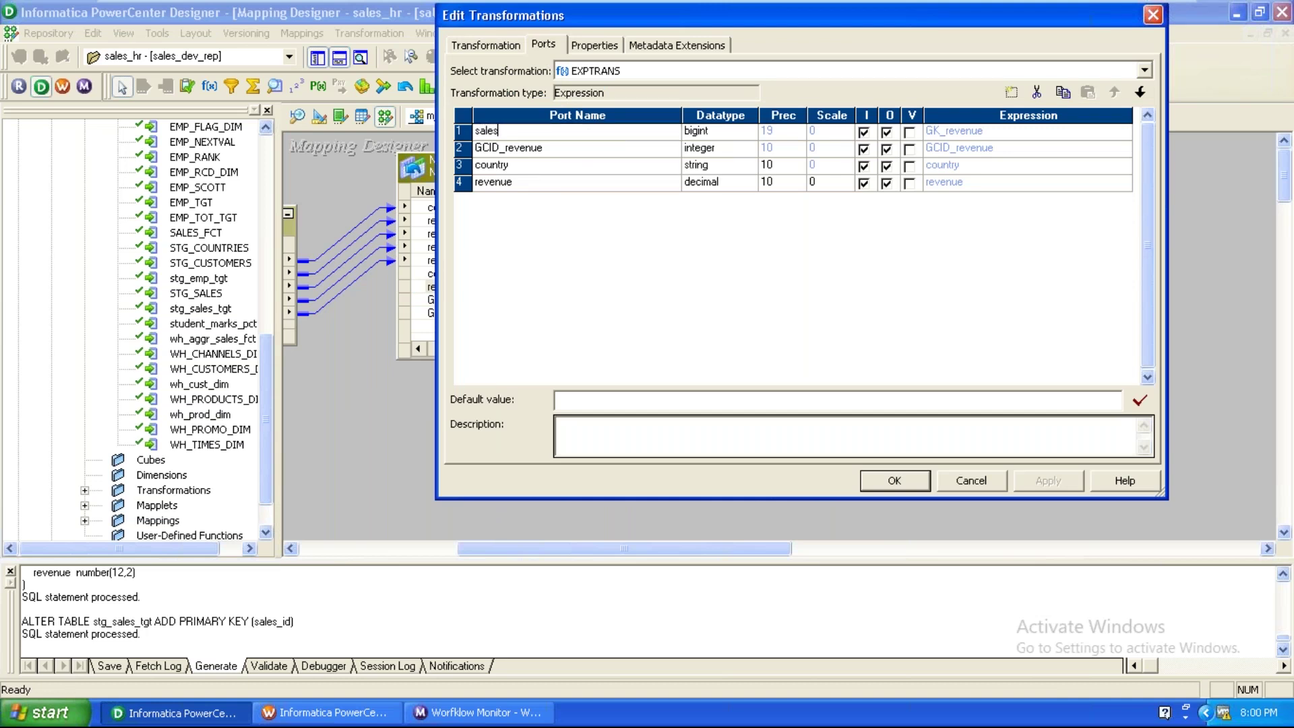
{"action": "type", "text": "_id"}
{"action": "left_click", "coordinate": [565, 148]}
{"action": "left_click", "coordinate": [887, 149]}
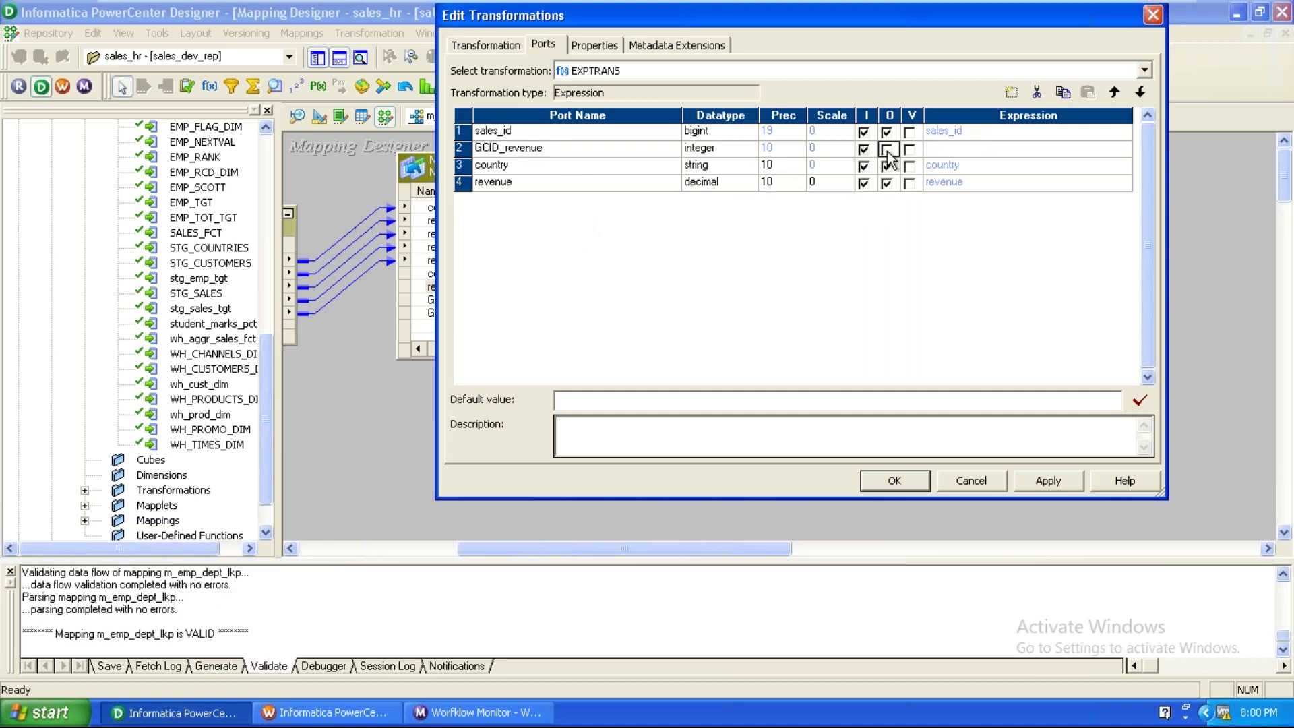
Add an integer variable port v_year with expression 2010.
{"action": "left_click", "coordinate": [1011, 93]}
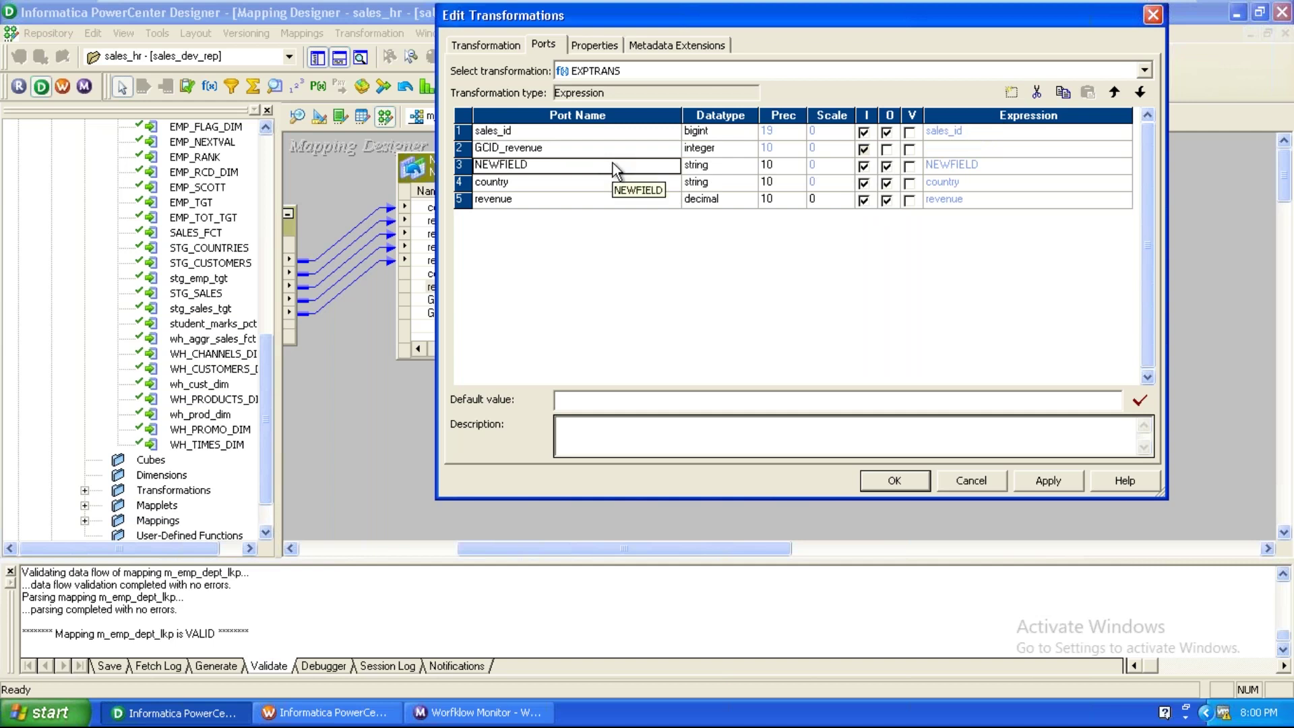
{"action": "left_click", "coordinate": [615, 170]}
{"action": "type", "text": "v_year"}
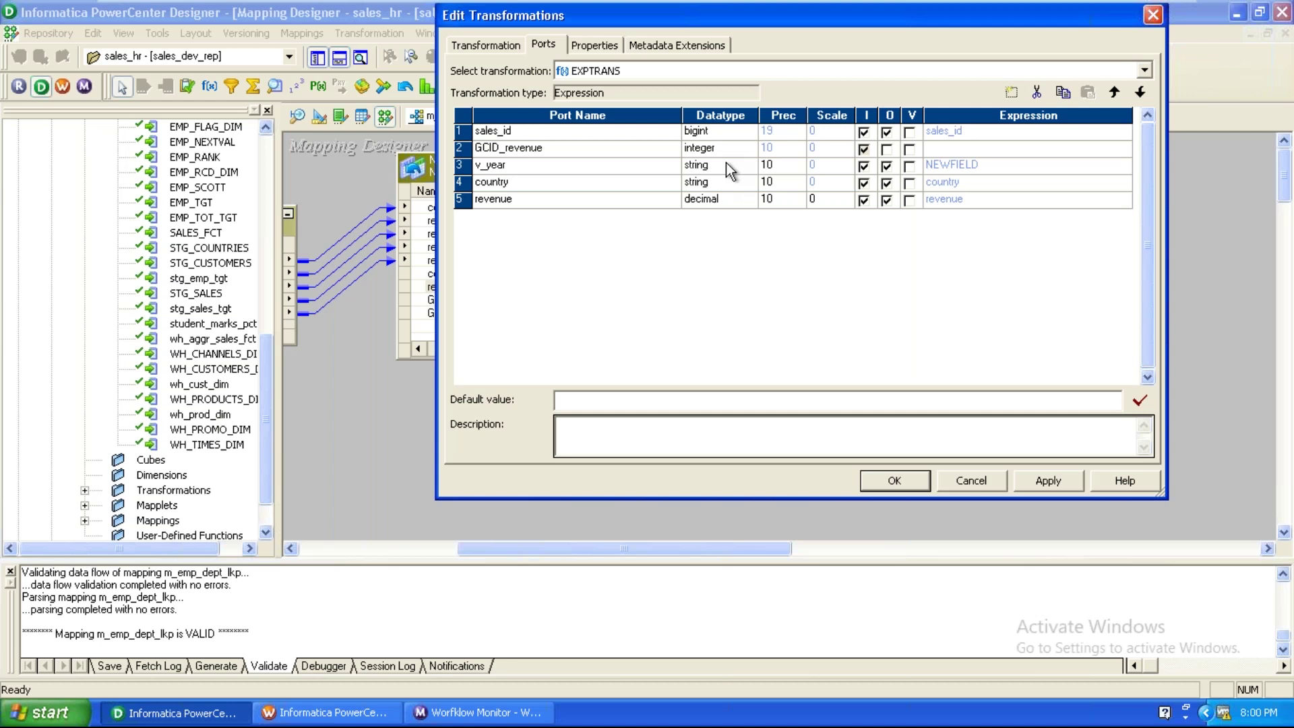
{"action": "left_click", "coordinate": [728, 170]}
{"action": "left_click", "coordinate": [715, 249]}
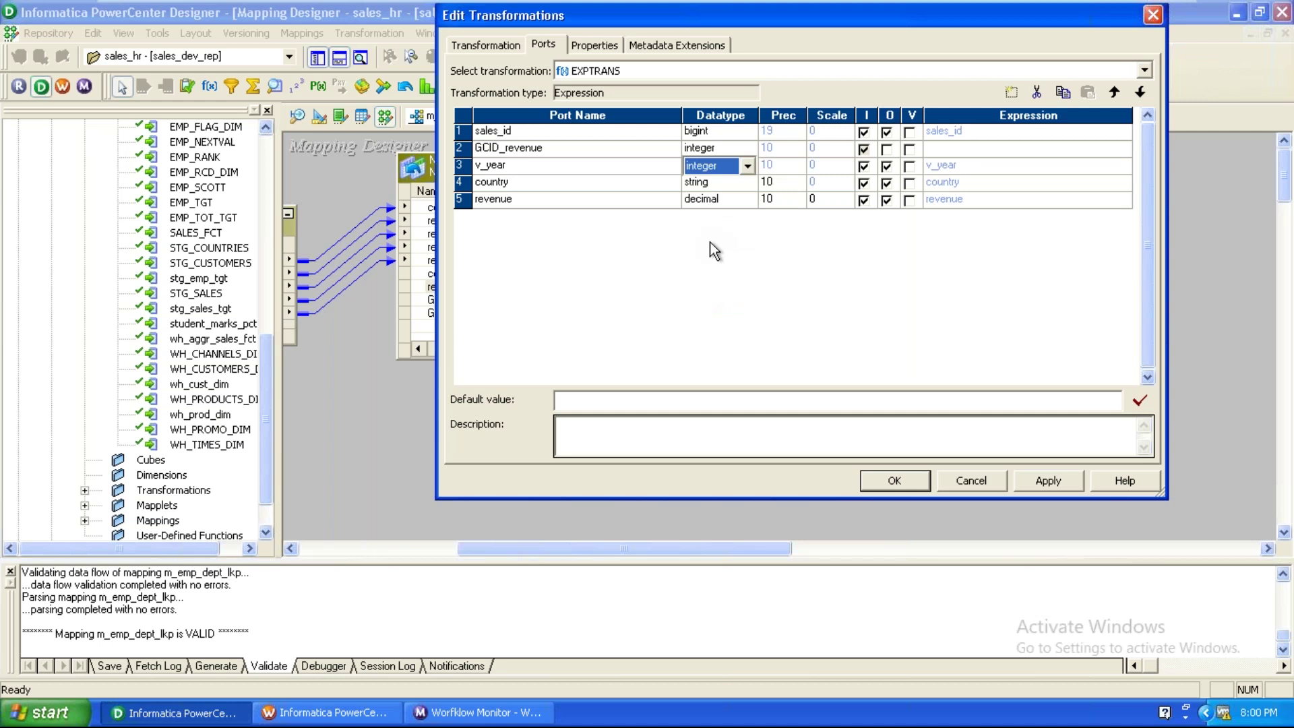
{"action": "left_click", "coordinate": [917, 167]}
{"action": "left_click", "coordinate": [976, 169]}
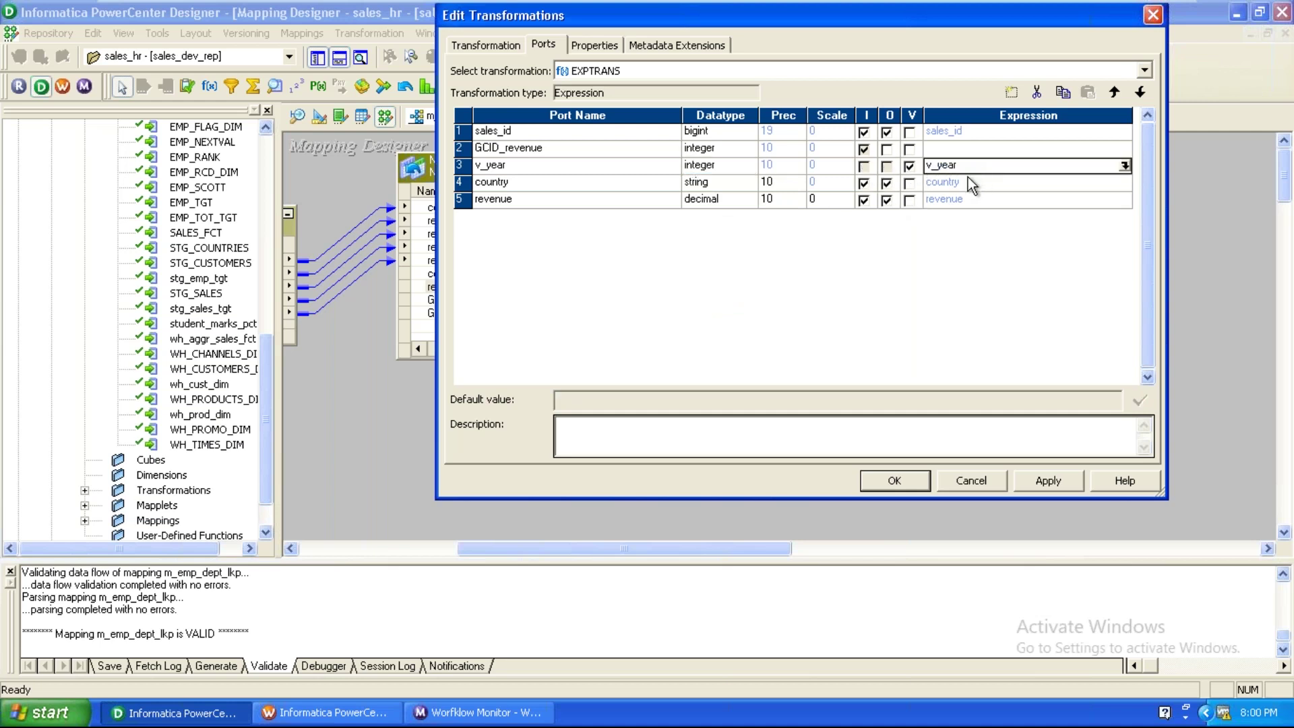
{"action": "left_click", "coordinate": [616, 151]}
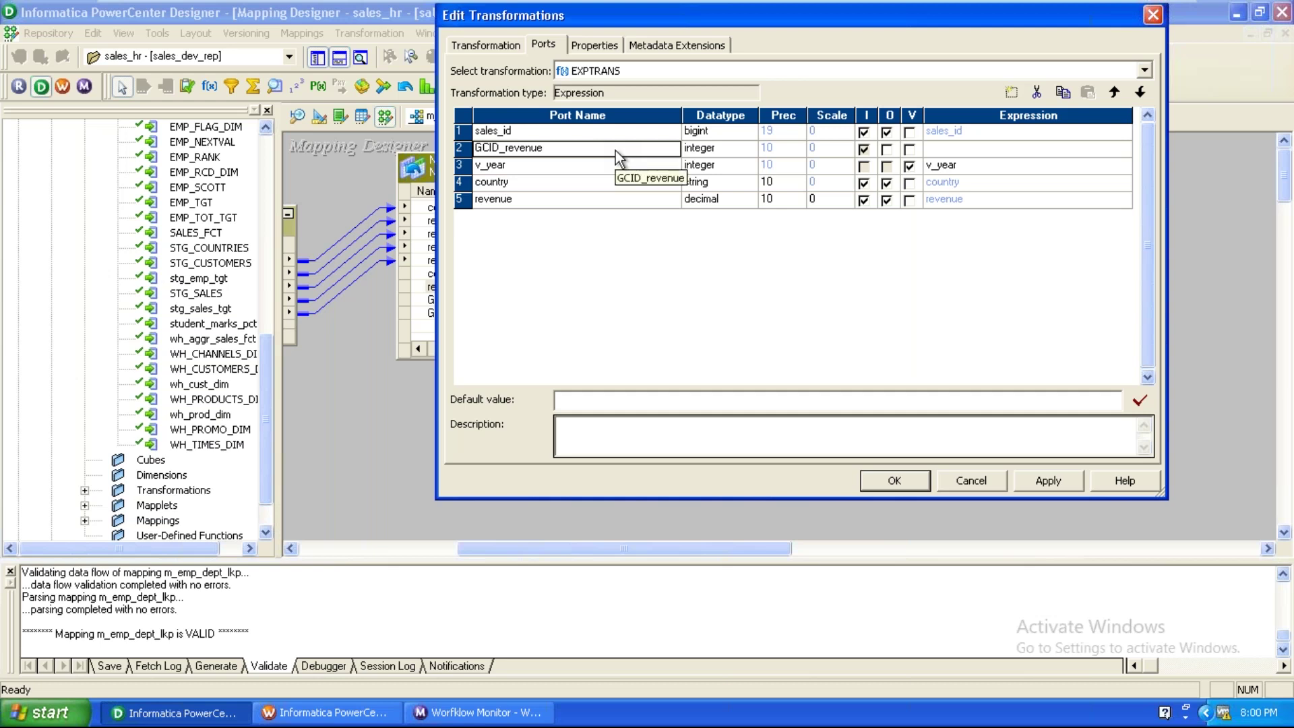
{"action": "left_click", "coordinate": [1022, 167]}
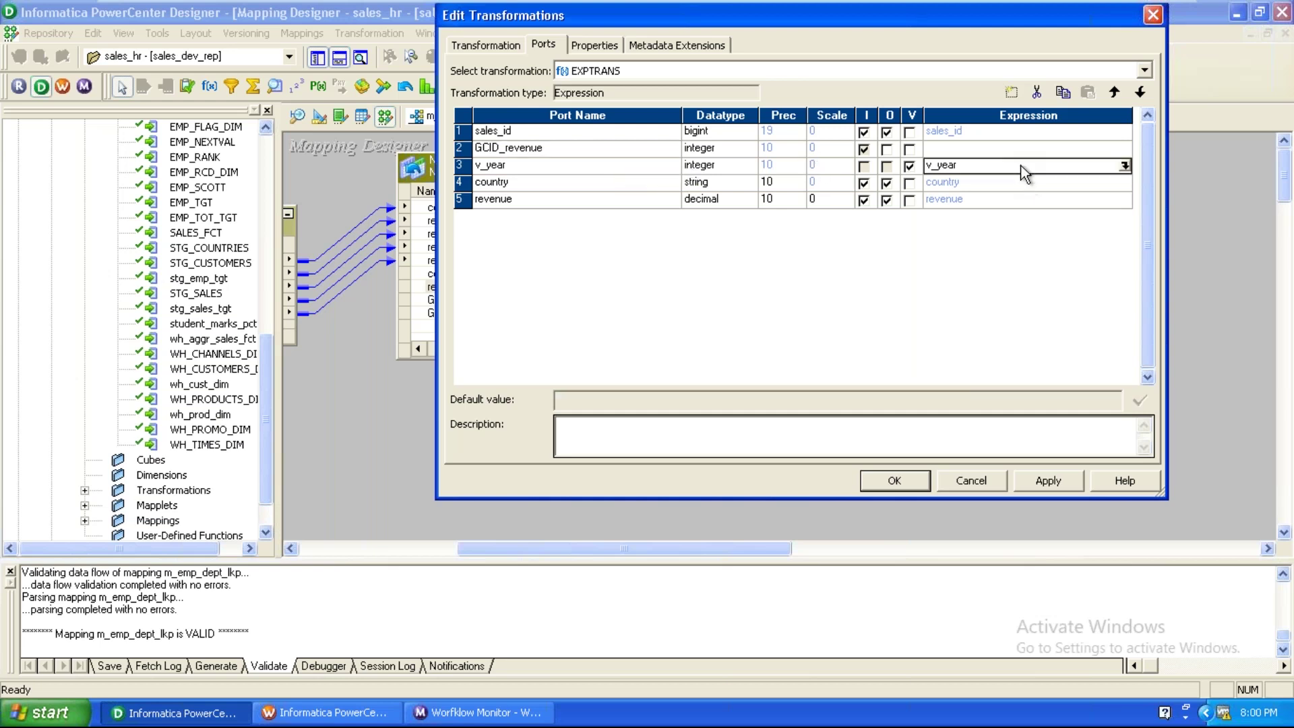
{"action": "type", "text": "2010"}
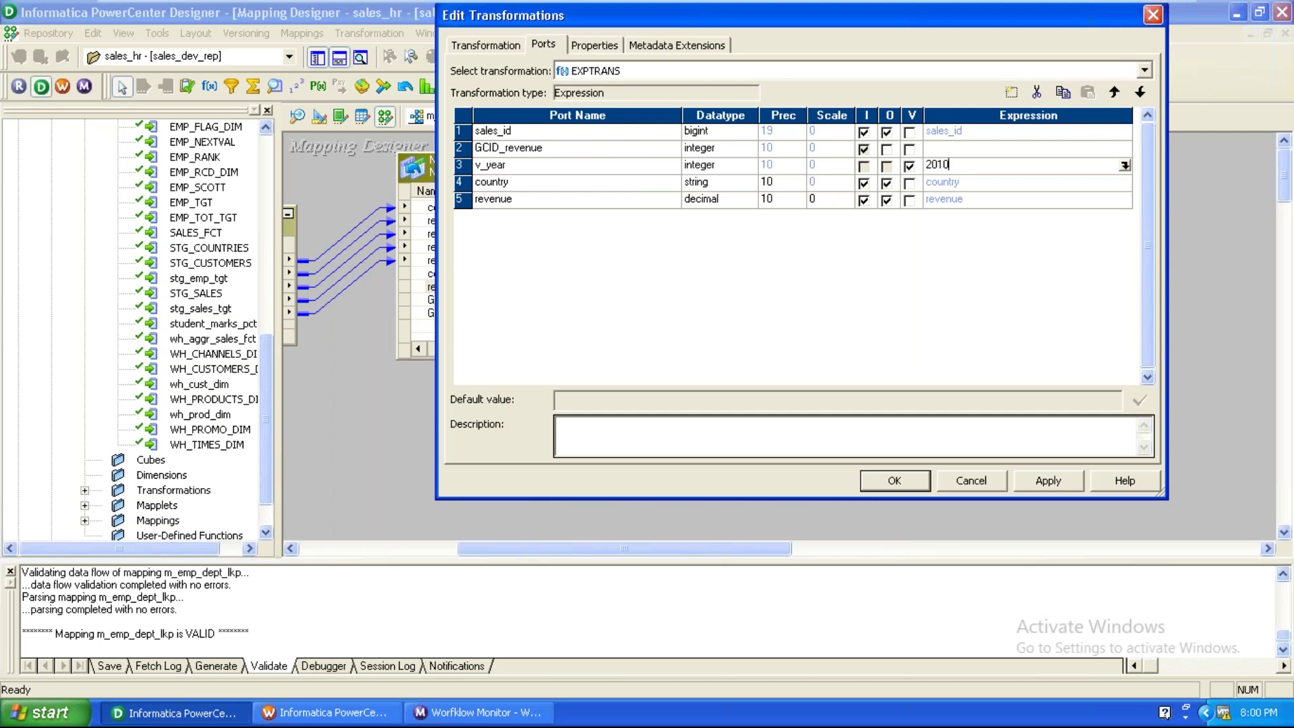
{"action": "left_click", "coordinate": [561, 164]}
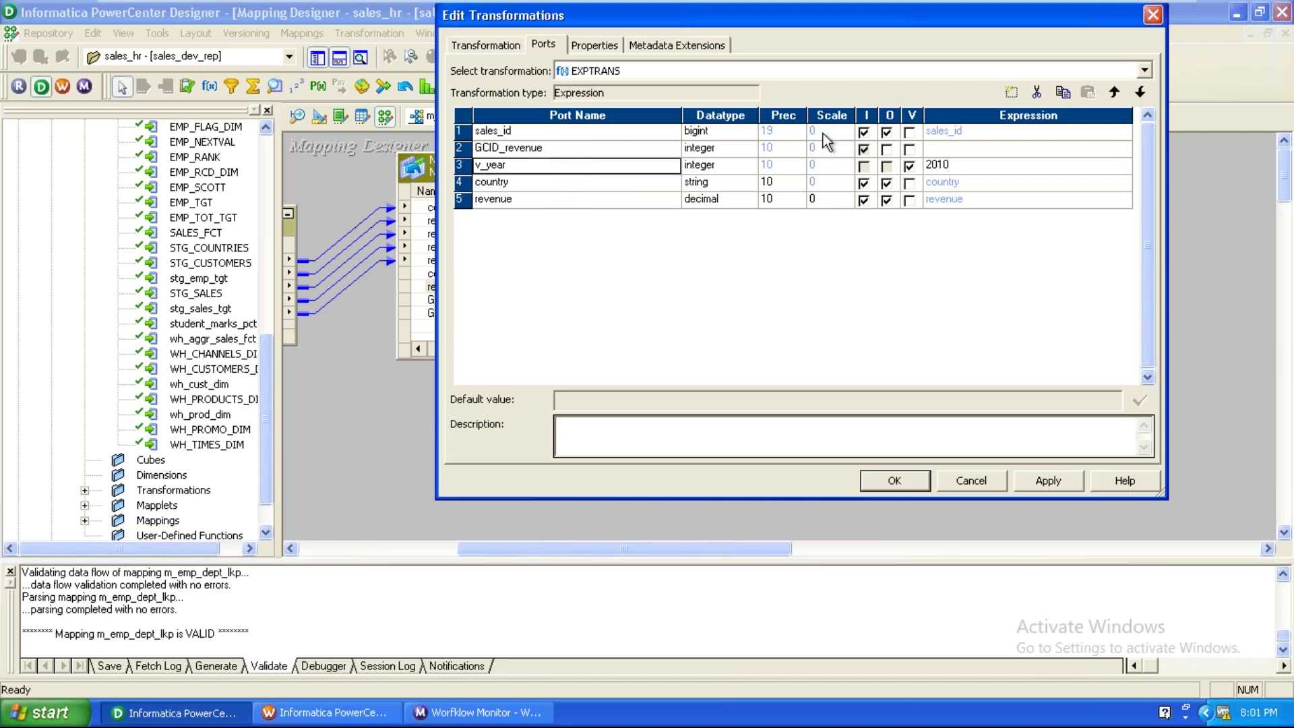
Add a new integer output-only port o_year to EXPTRANS.
{"action": "left_click", "coordinate": [1012, 93]}
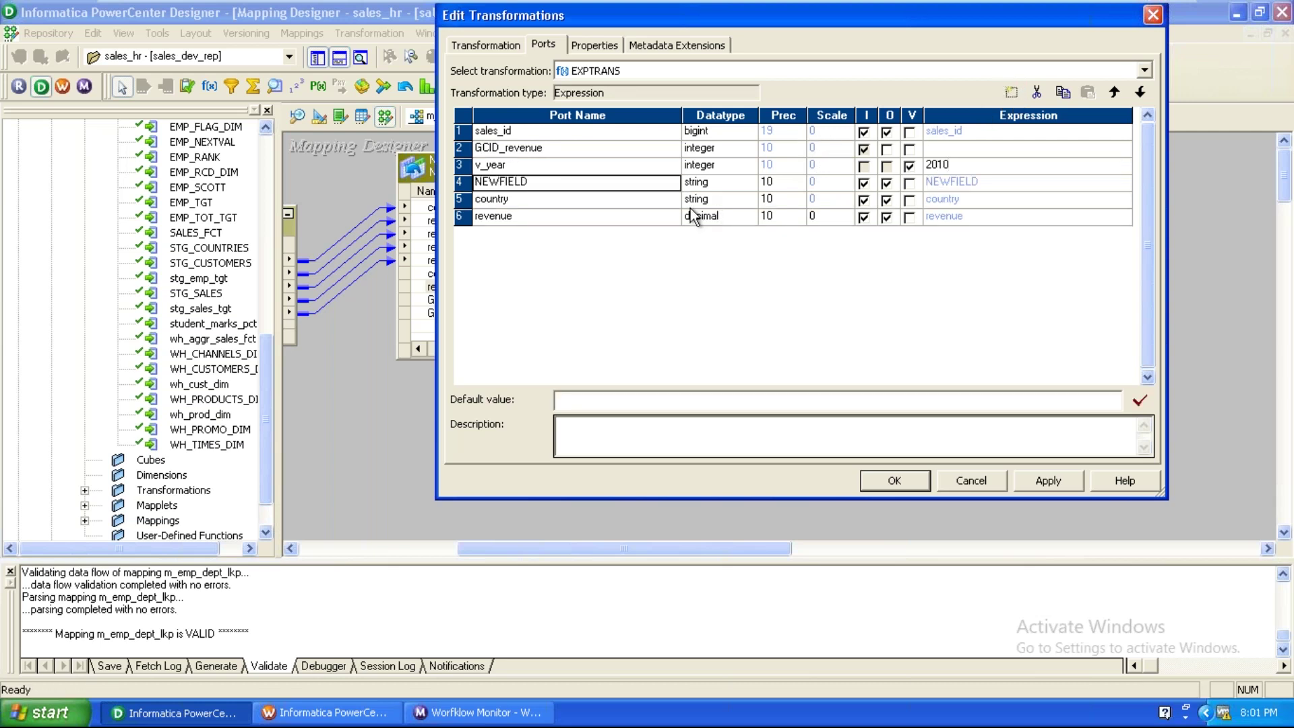
{"action": "type", "text": "d_year"}
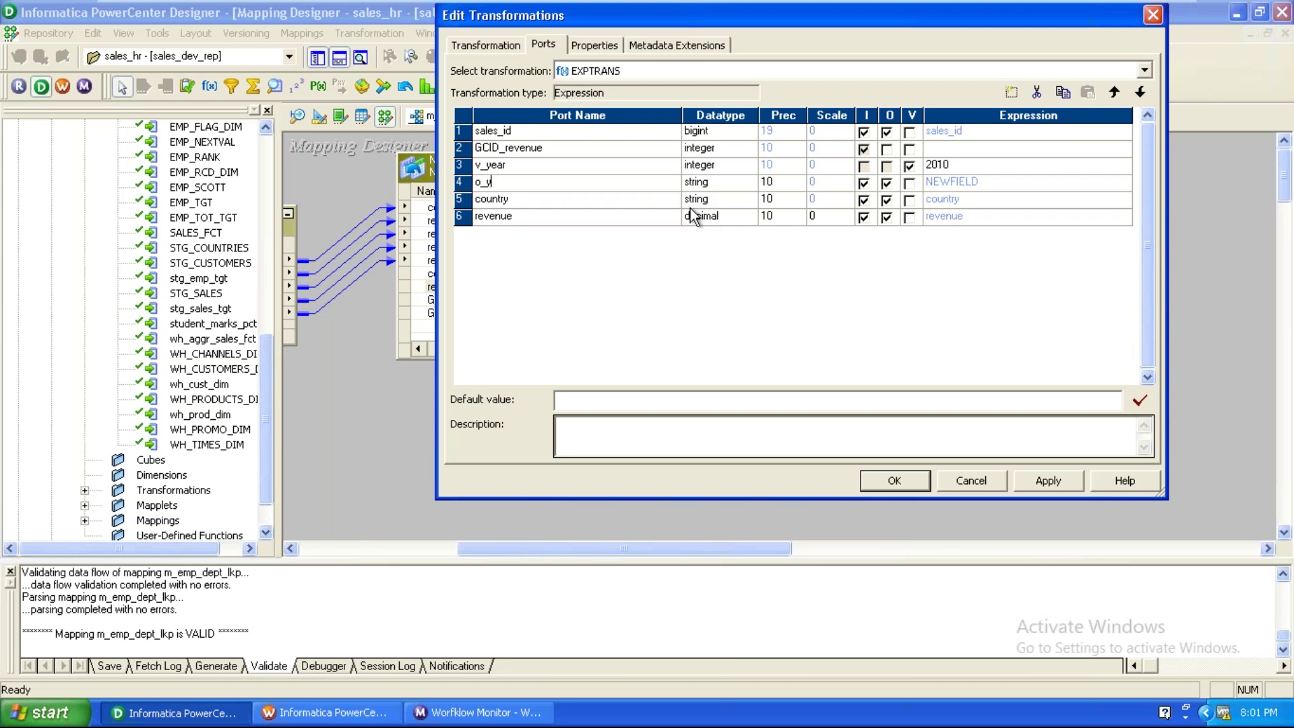
{"action": "left_click", "coordinate": [717, 186]}
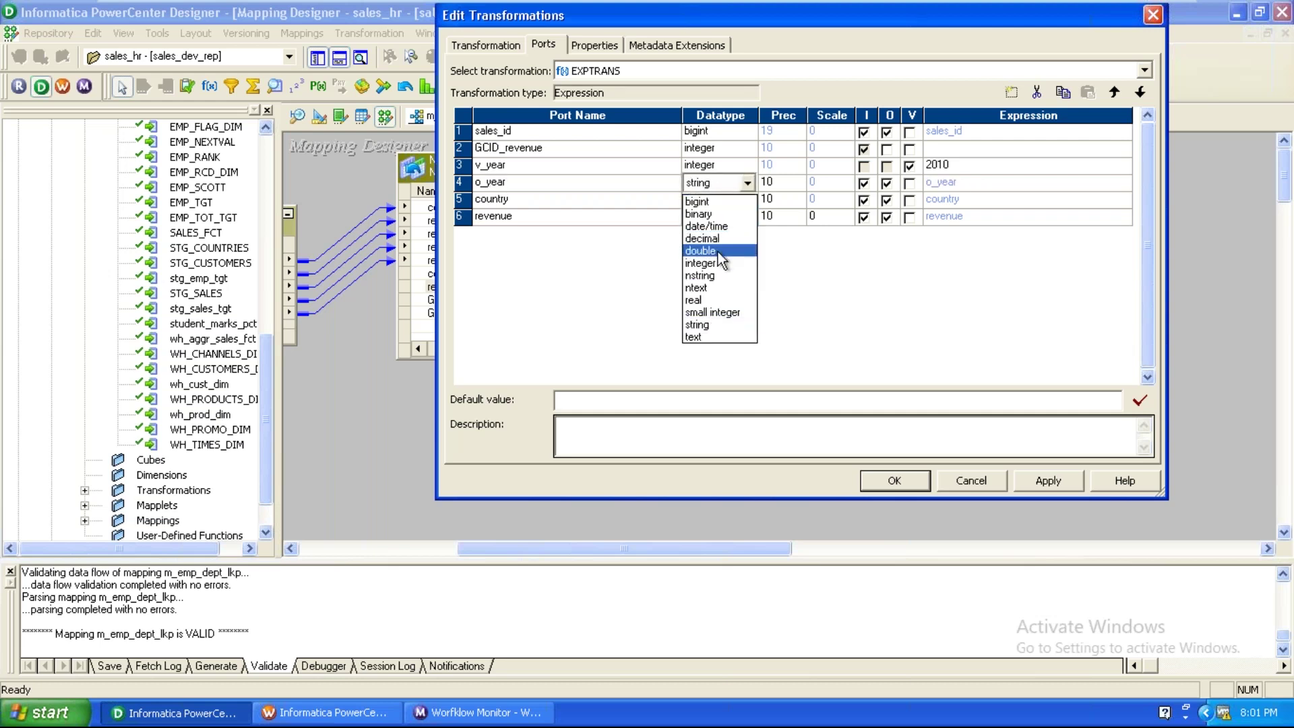
{"action": "left_click", "coordinate": [720, 263]}
{"action": "left_click", "coordinate": [861, 188]}
{"action": "left_click", "coordinate": [862, 186]}
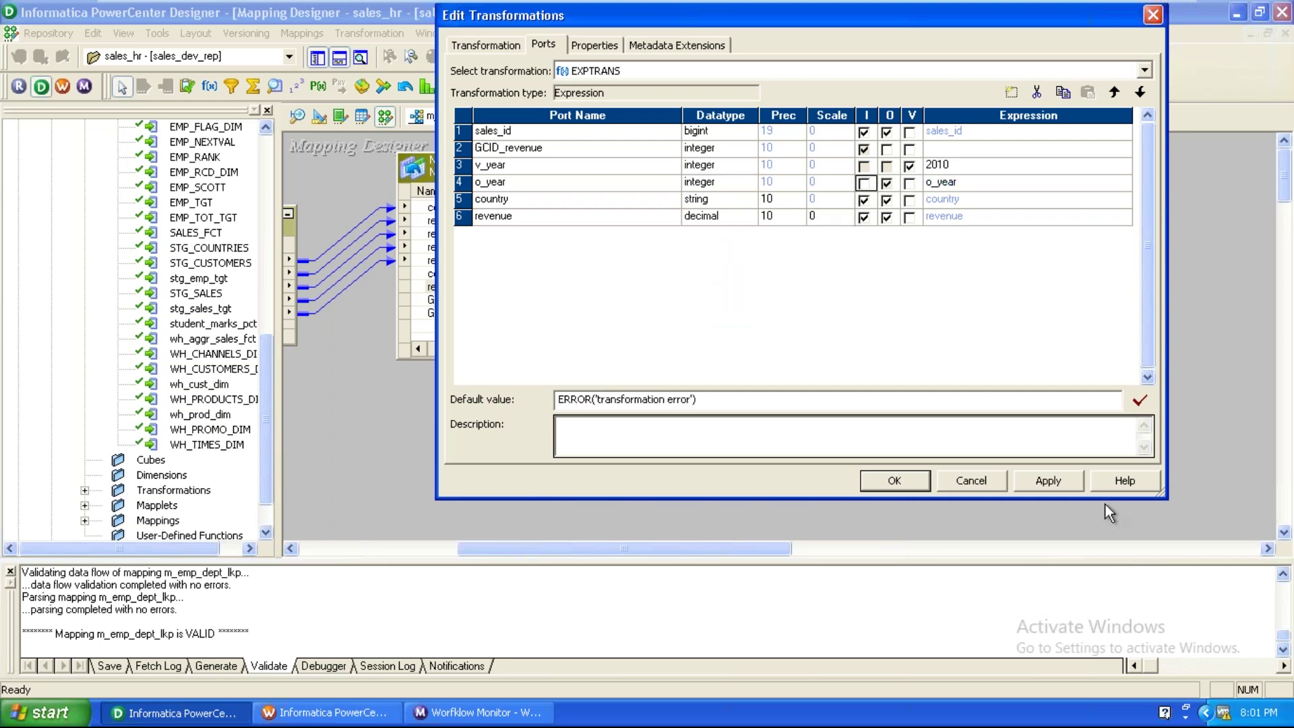
Build the o_year expression GCID_revenue + v_year in the Expression Editor.
{"action": "left_click", "coordinate": [1064, 186]}
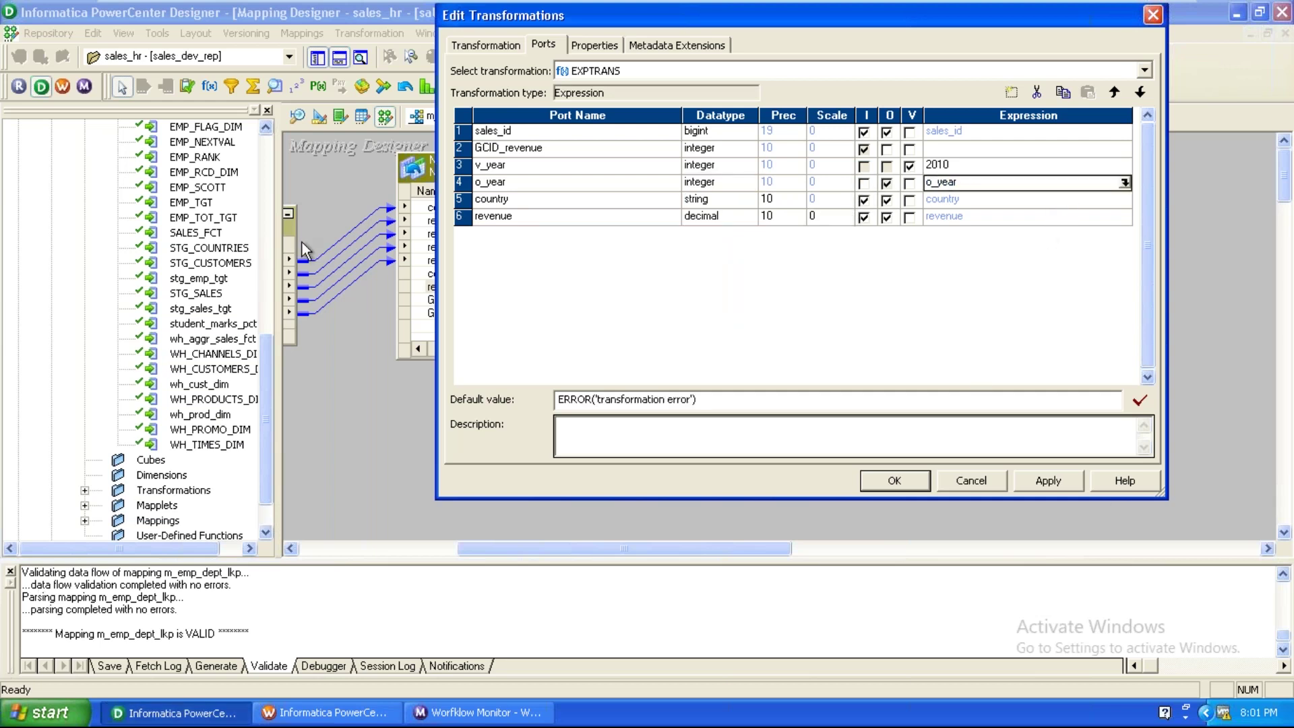
{"action": "left_click", "coordinate": [1125, 184]}
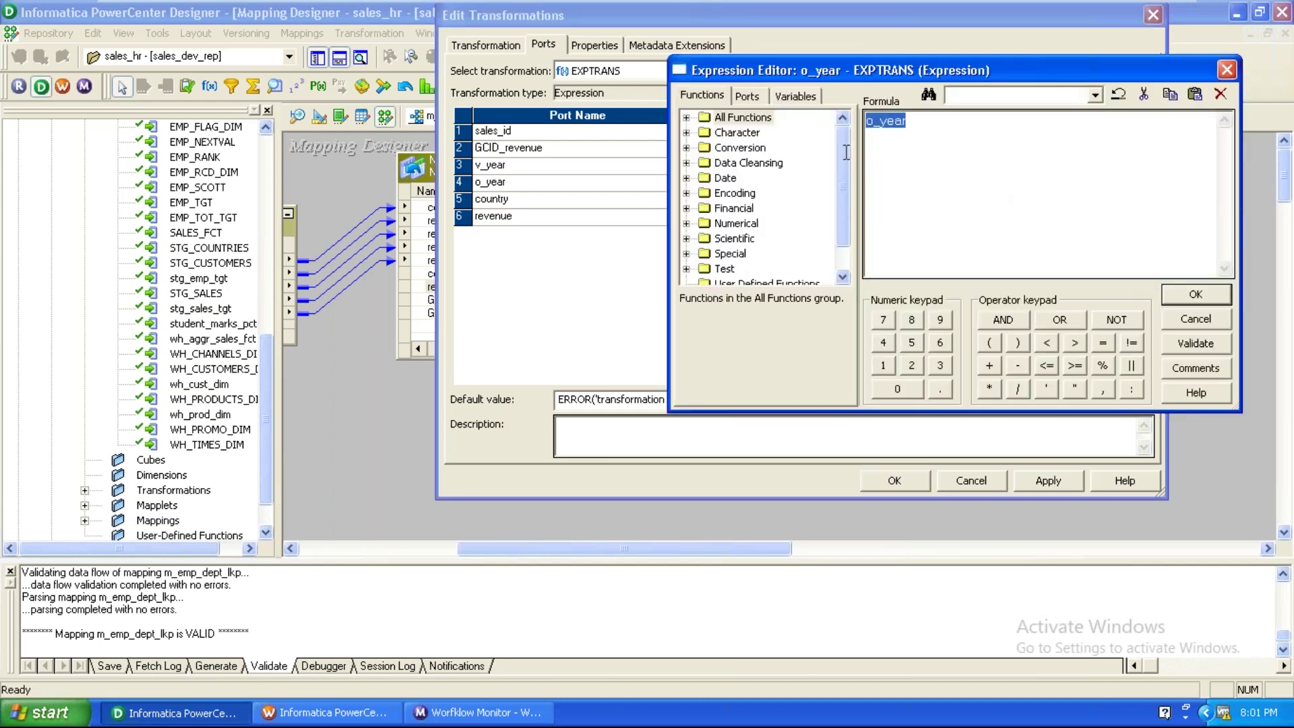
{"action": "left_click", "coordinate": [748, 97]}
{"action": "double_click", "coordinate": [763, 147]}
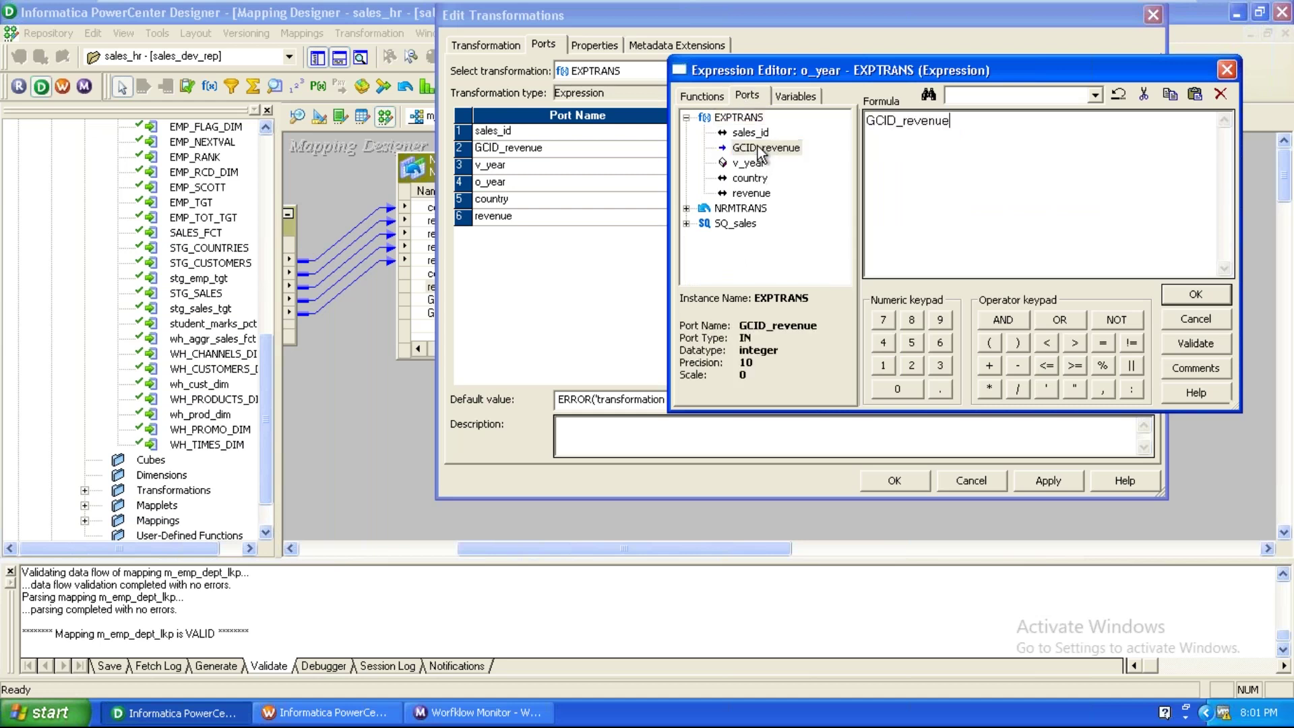
{"action": "left_click", "coordinate": [990, 365]}
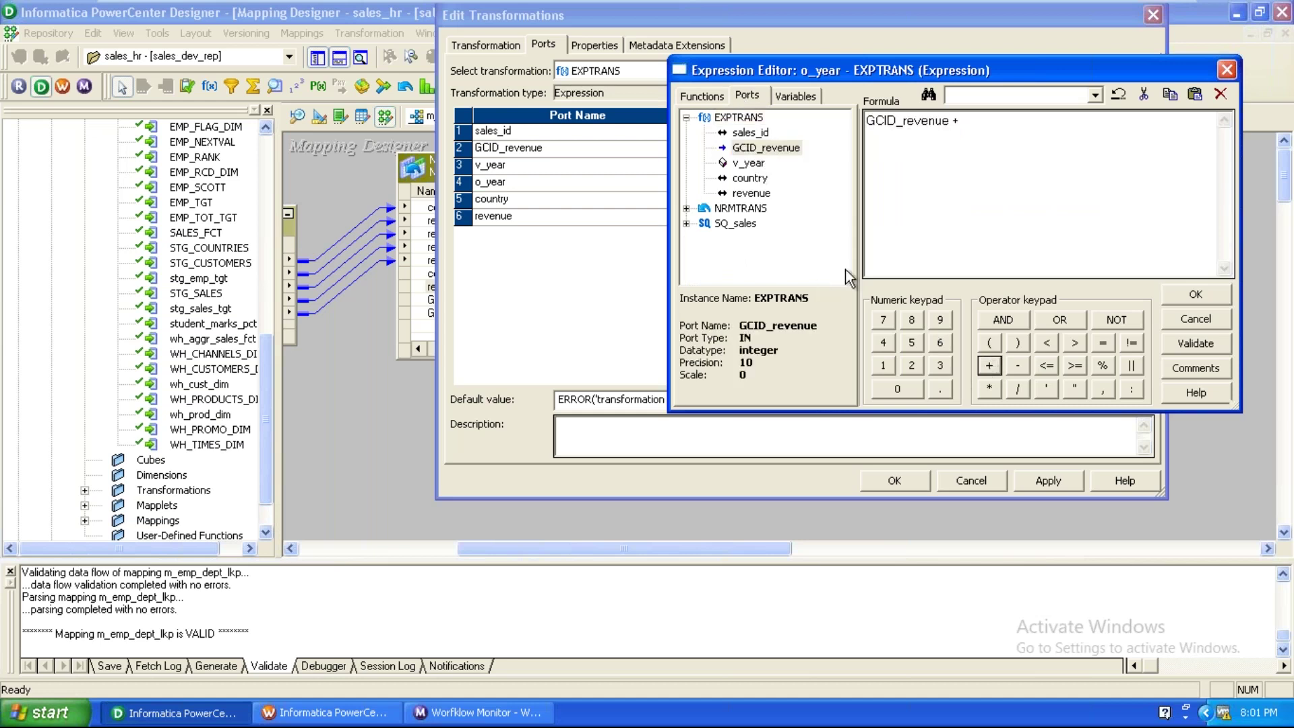
{"action": "left_click", "coordinate": [748, 165]}
{"action": "double_click", "coordinate": [748, 163]}
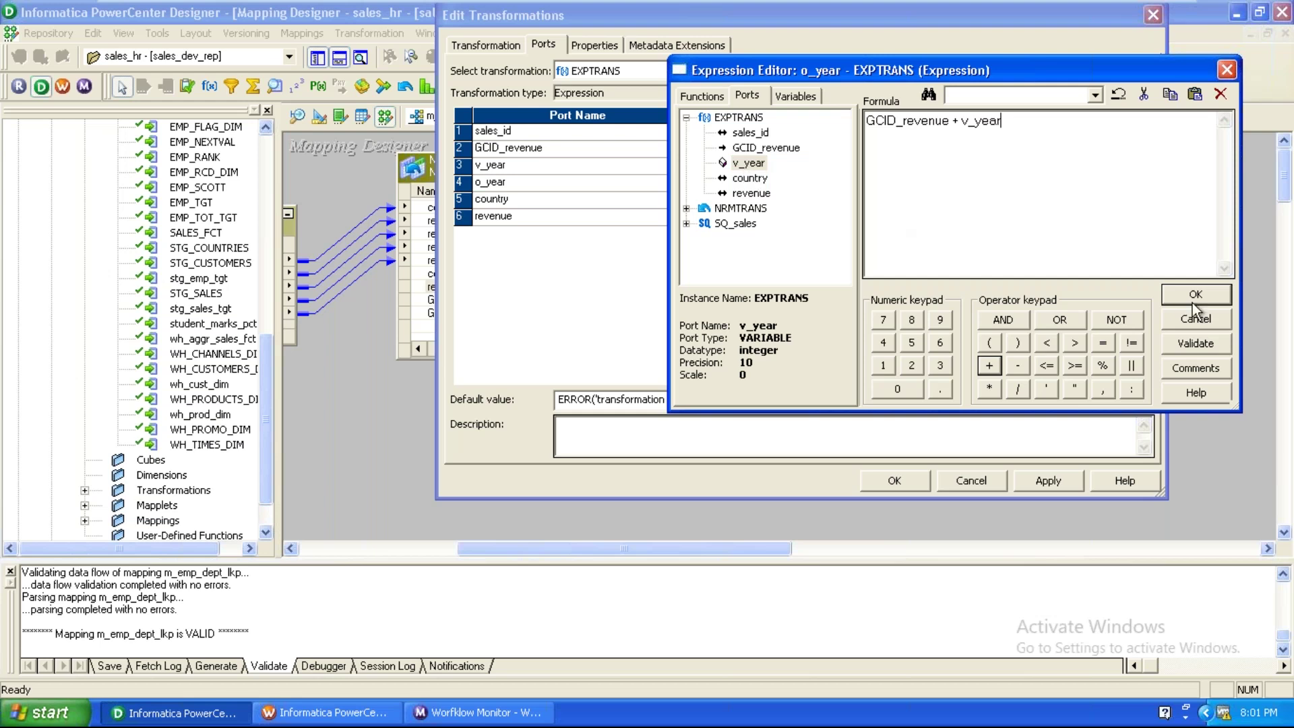
{"action": "left_click", "coordinate": [1196, 295]}
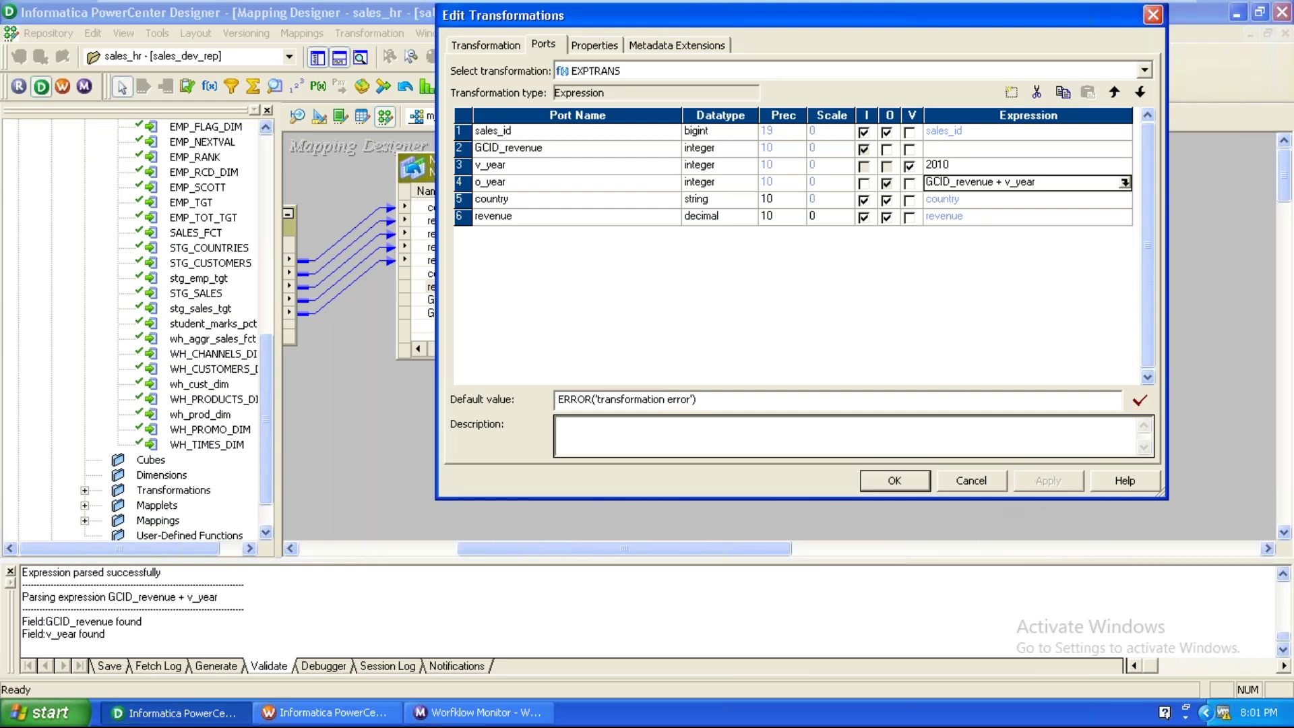
Link EXPTRANS's sales_id, o_year and country to stg_sales_tgt's sales_id, year and country columns.
{"action": "left_click", "coordinate": [924, 480]}
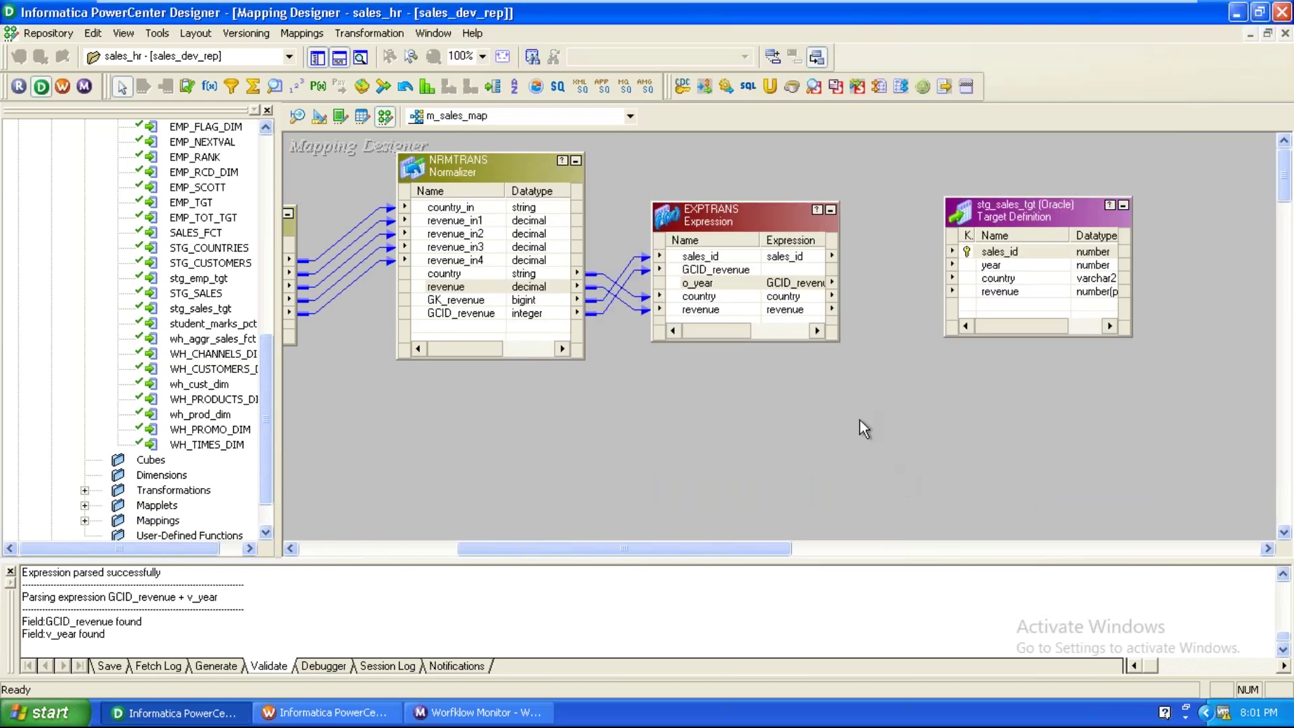
{"action": "left_click_drag", "start_coordinate": [720, 258], "coordinate": [1011, 254]}
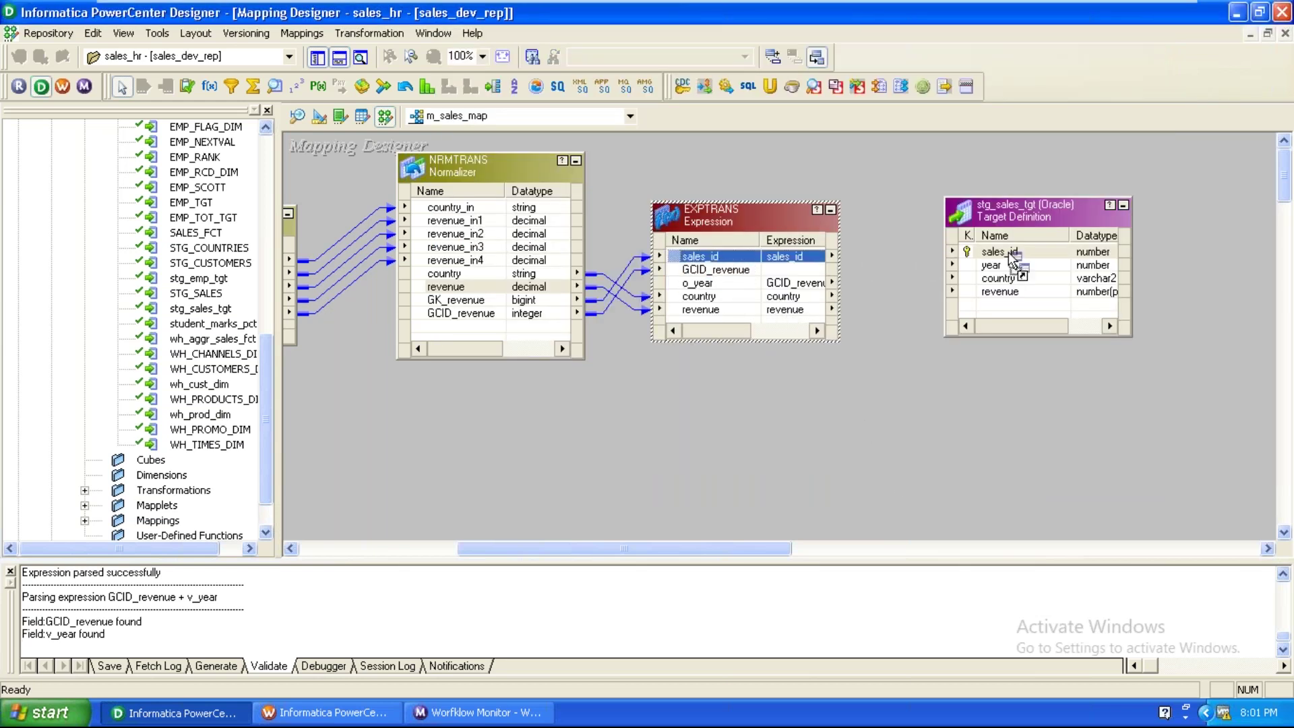
{"action": "left_click_drag", "start_coordinate": [711, 285], "coordinate": [986, 266]}
{"action": "left_click_drag", "start_coordinate": [714, 297], "coordinate": [1016, 297]}
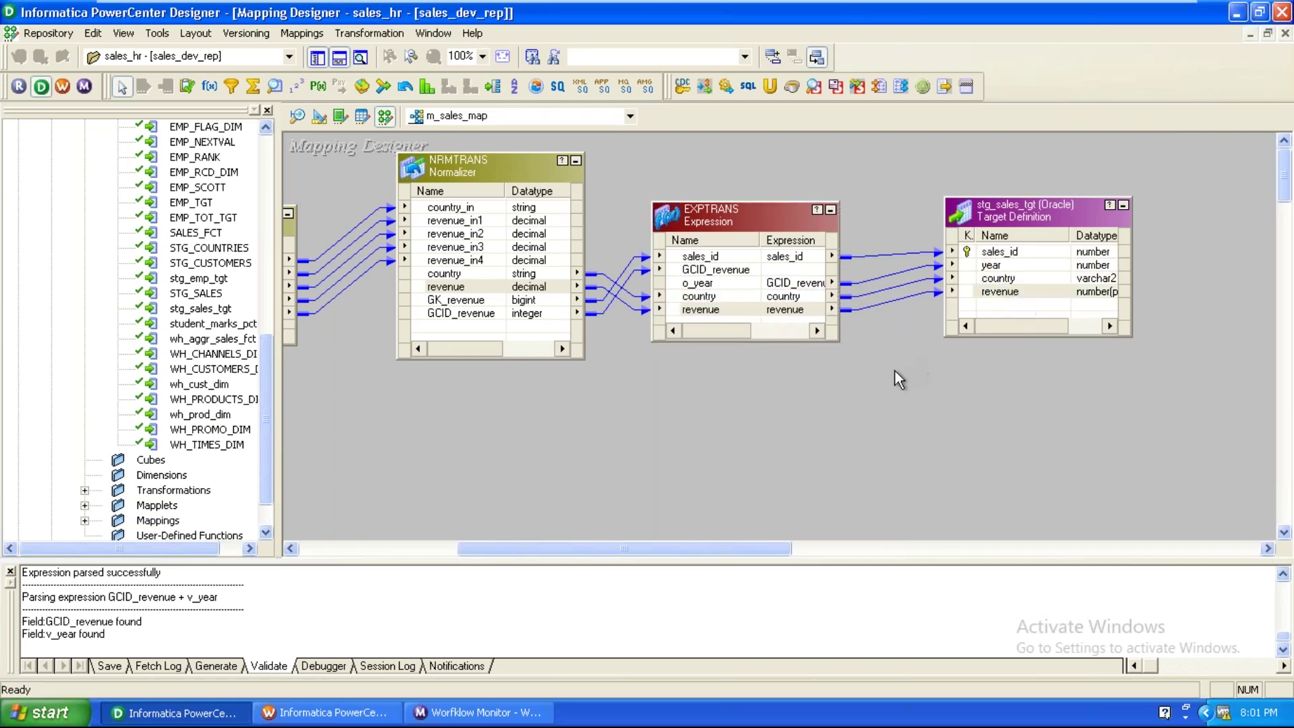
Arrange all objects iconic, validate m_sales_map and save it to the repository.
{"action": "right_click", "coordinate": [883, 410]}
{"action": "left_click", "coordinate": [940, 409]}
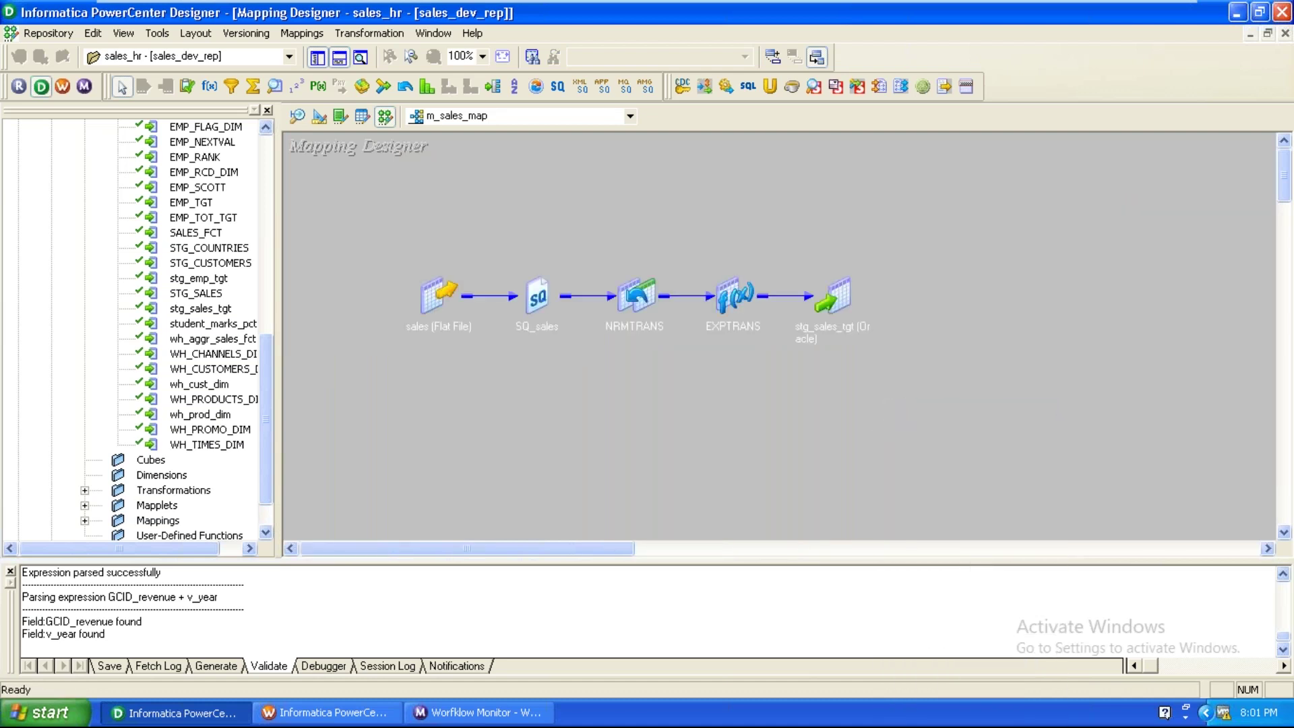
{"action": "left_click", "coordinate": [302, 32]}
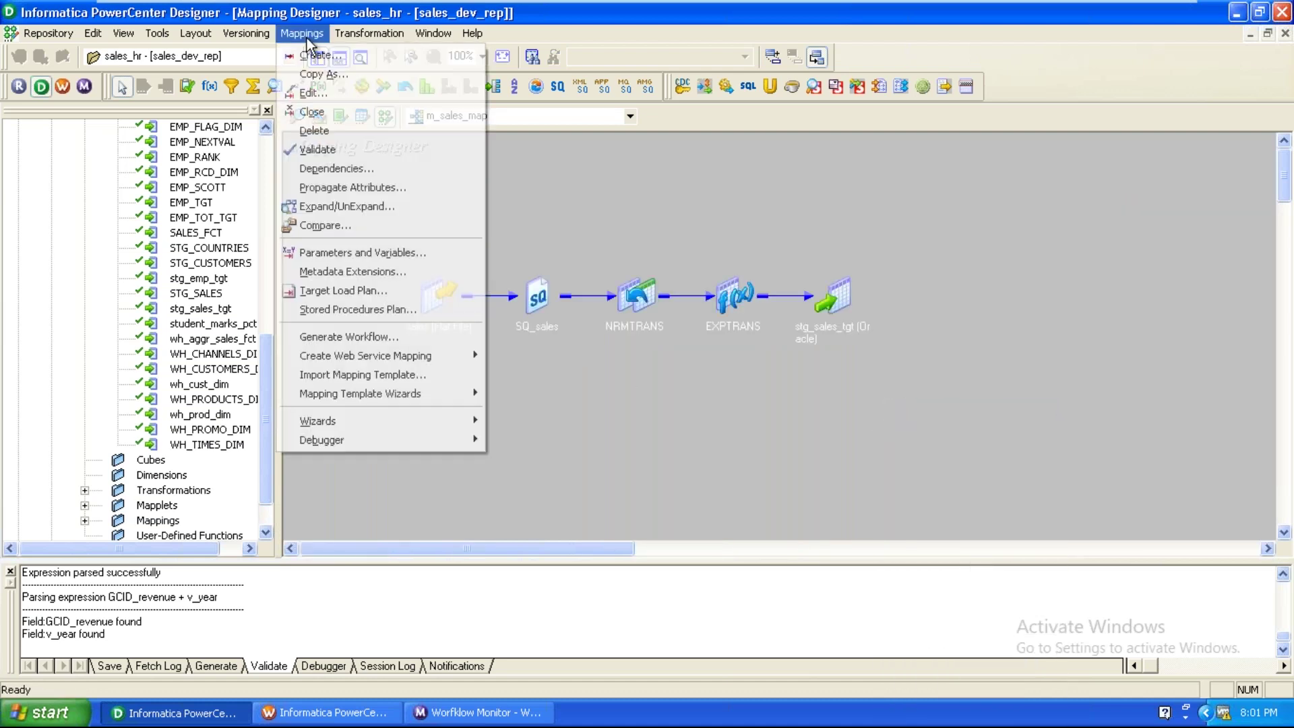
{"action": "left_click", "coordinate": [317, 149]}
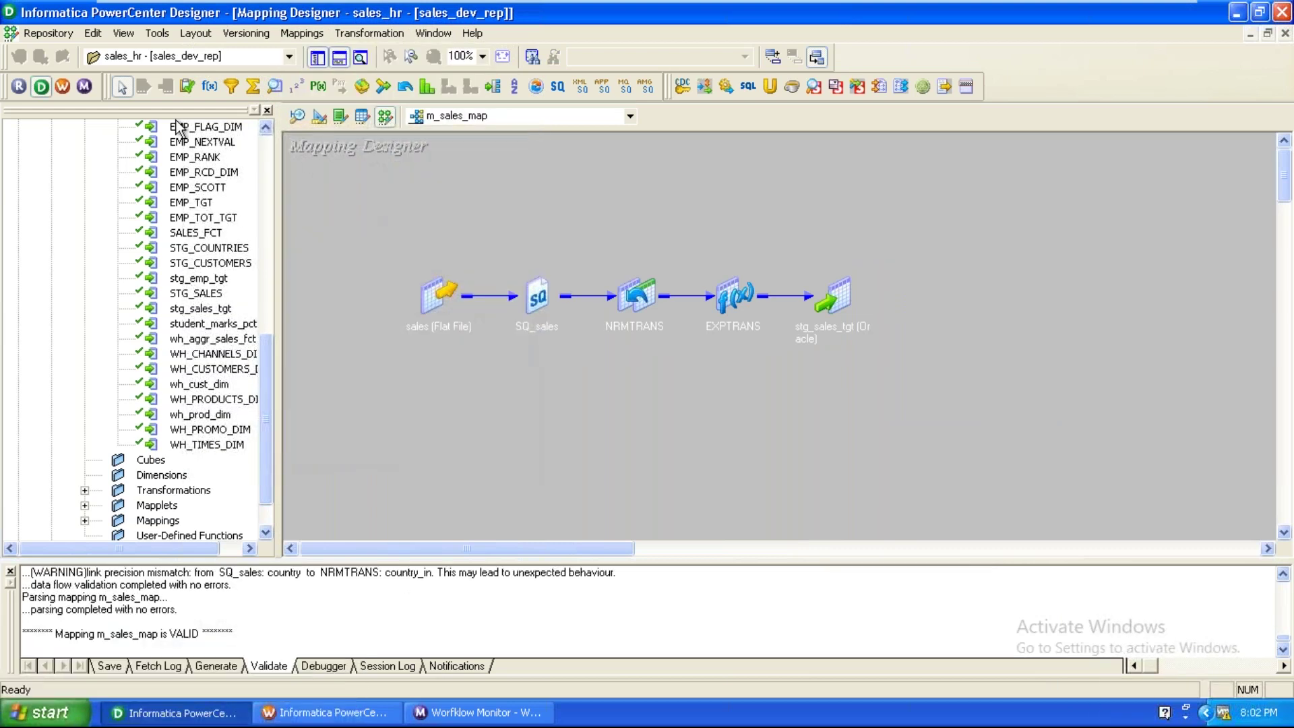
{"action": "left_click", "coordinate": [70, 40]}
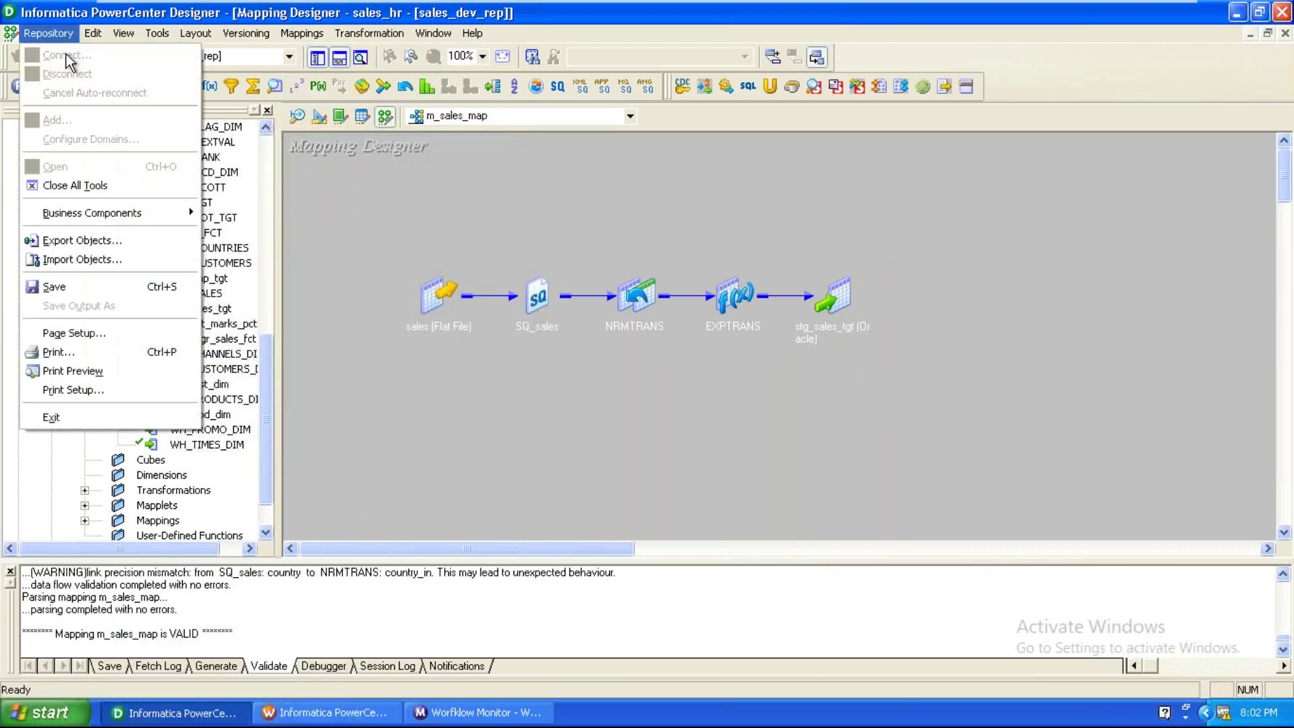
{"action": "left_click", "coordinate": [73, 286]}
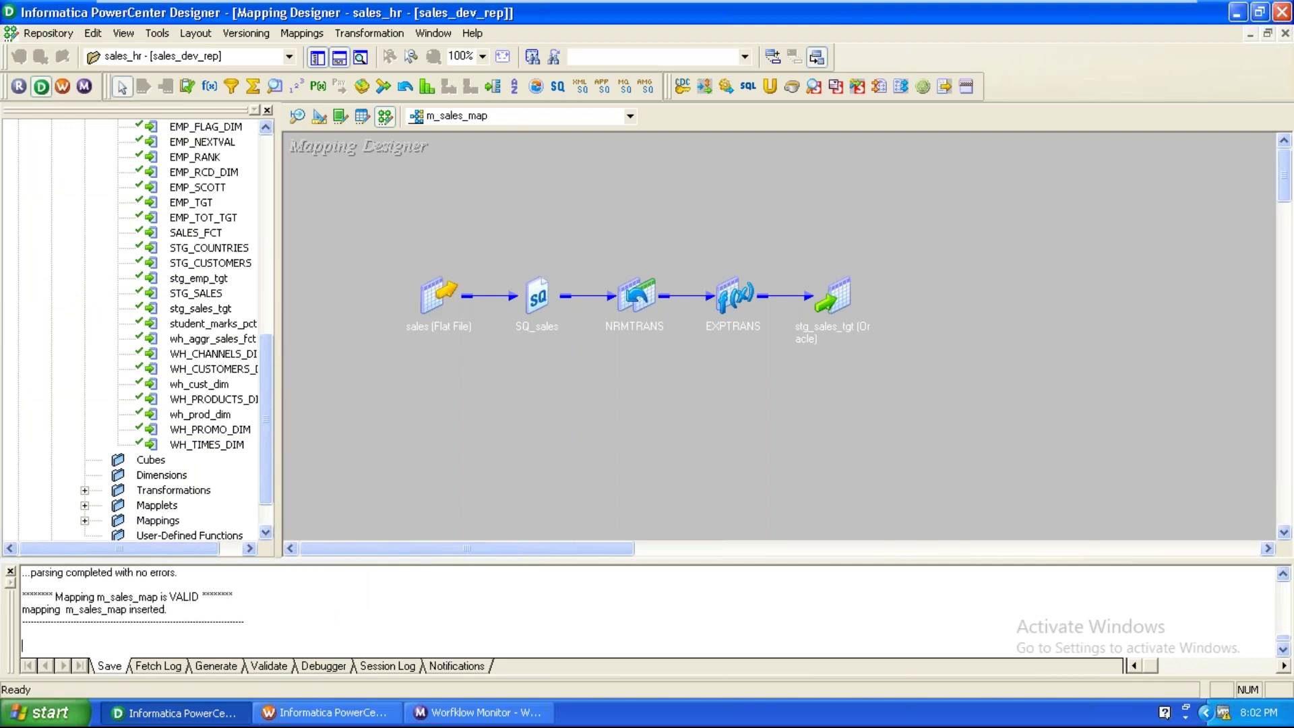
{"action": "left_click", "coordinate": [325, 712]}
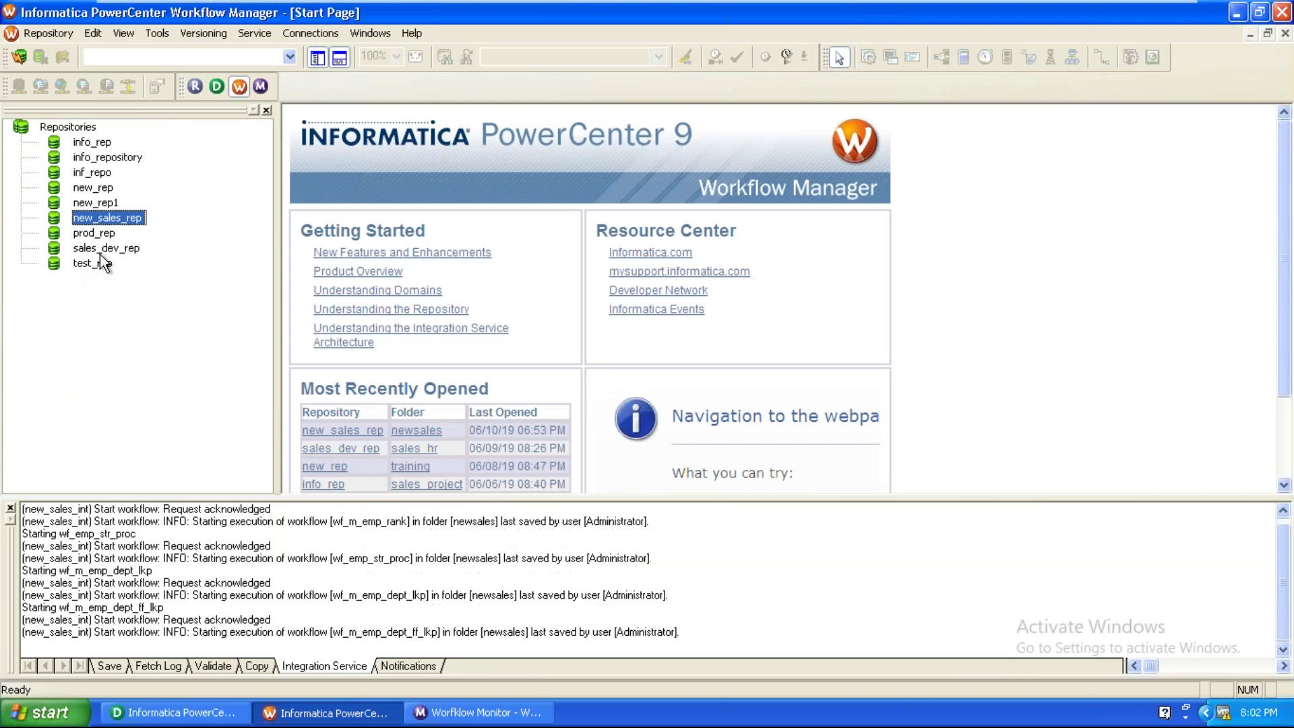
Connect to the sales_dev_rep repository, entering the repository password.
{"action": "right_click", "coordinate": [104, 251]}
{"action": "left_click", "coordinate": [137, 302]}
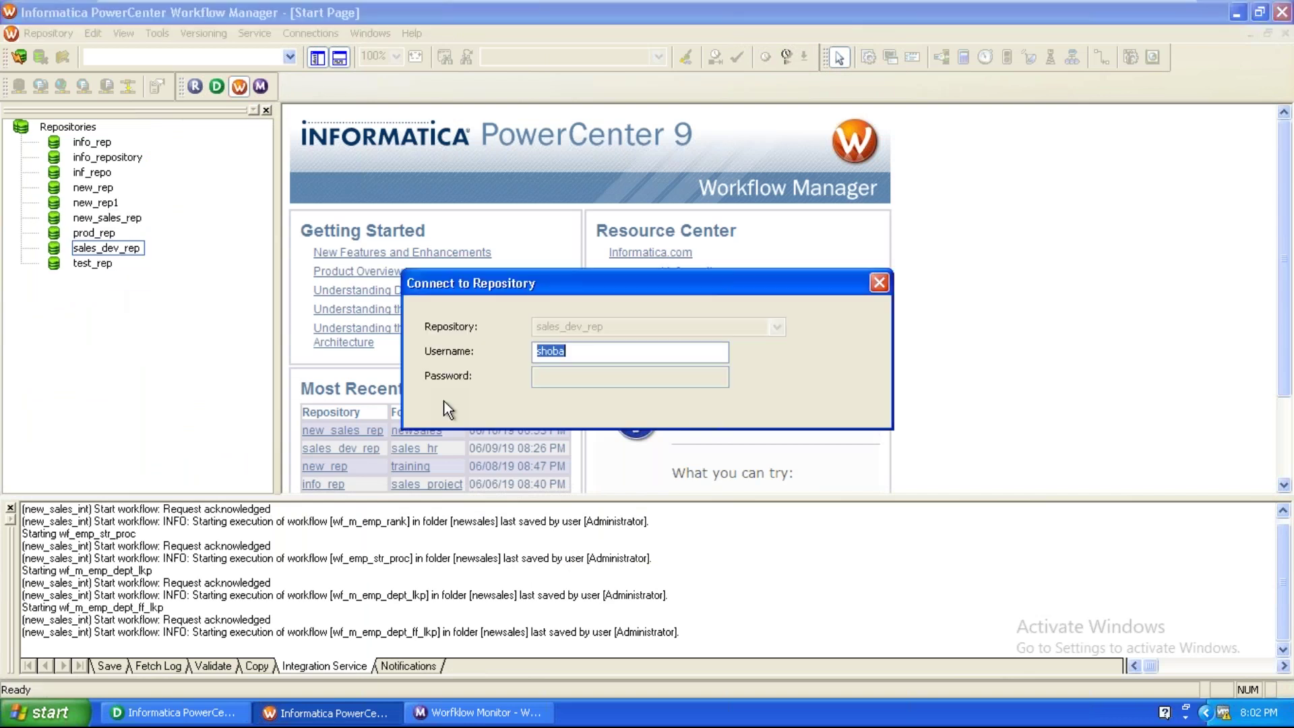
{"action": "right_click", "coordinate": [547, 351]}
{"action": "left_click", "coordinate": [567, 408]}
{"action": "left_click", "coordinate": [563, 376]}
{"action": "right_click", "coordinate": [566, 378]}
{"action": "left_click", "coordinate": [592, 442]}
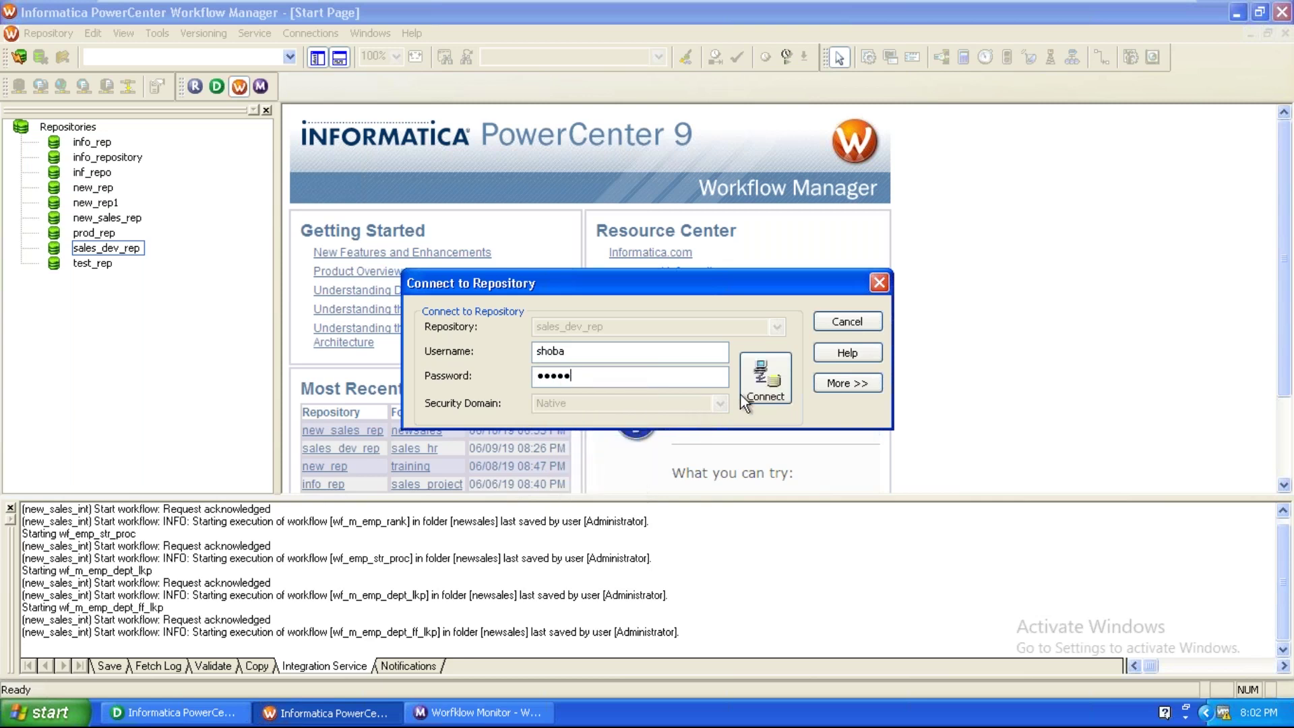
{"action": "left_click", "coordinate": [750, 395]}
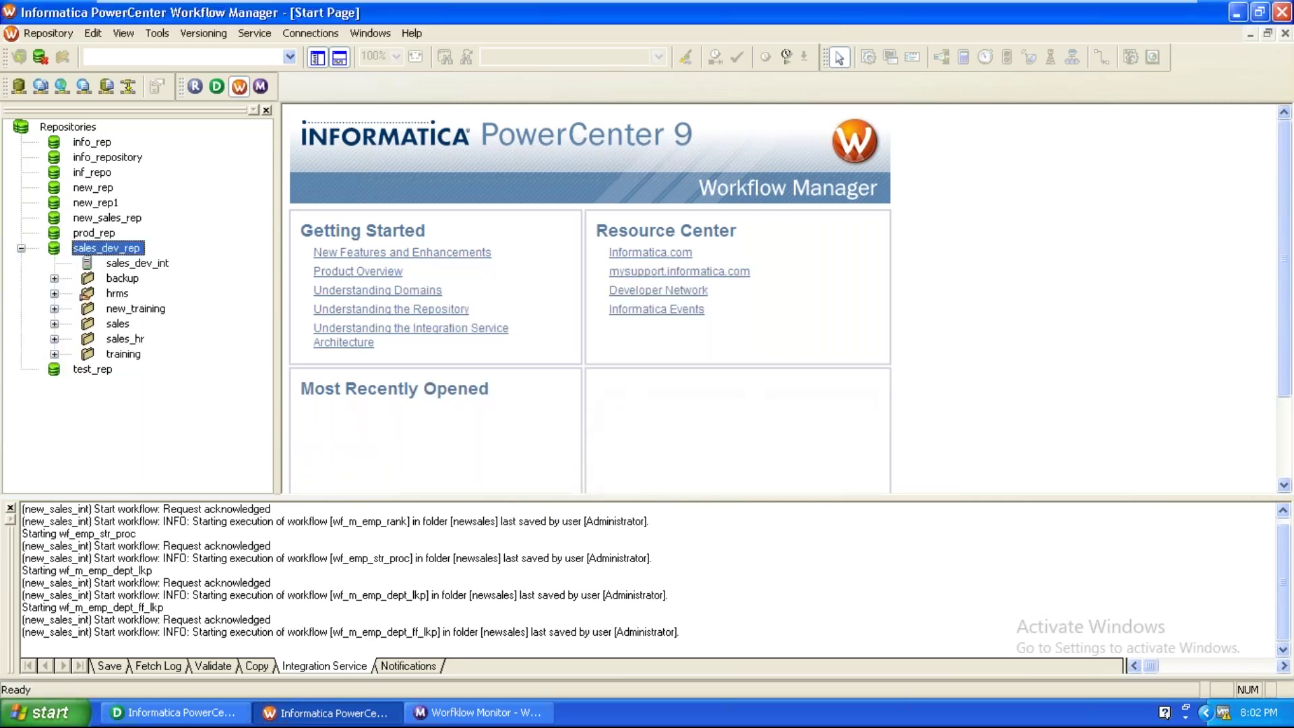
Open the sales_hr folder in the Workflow Designer.
{"action": "left_click", "coordinate": [138, 337]}
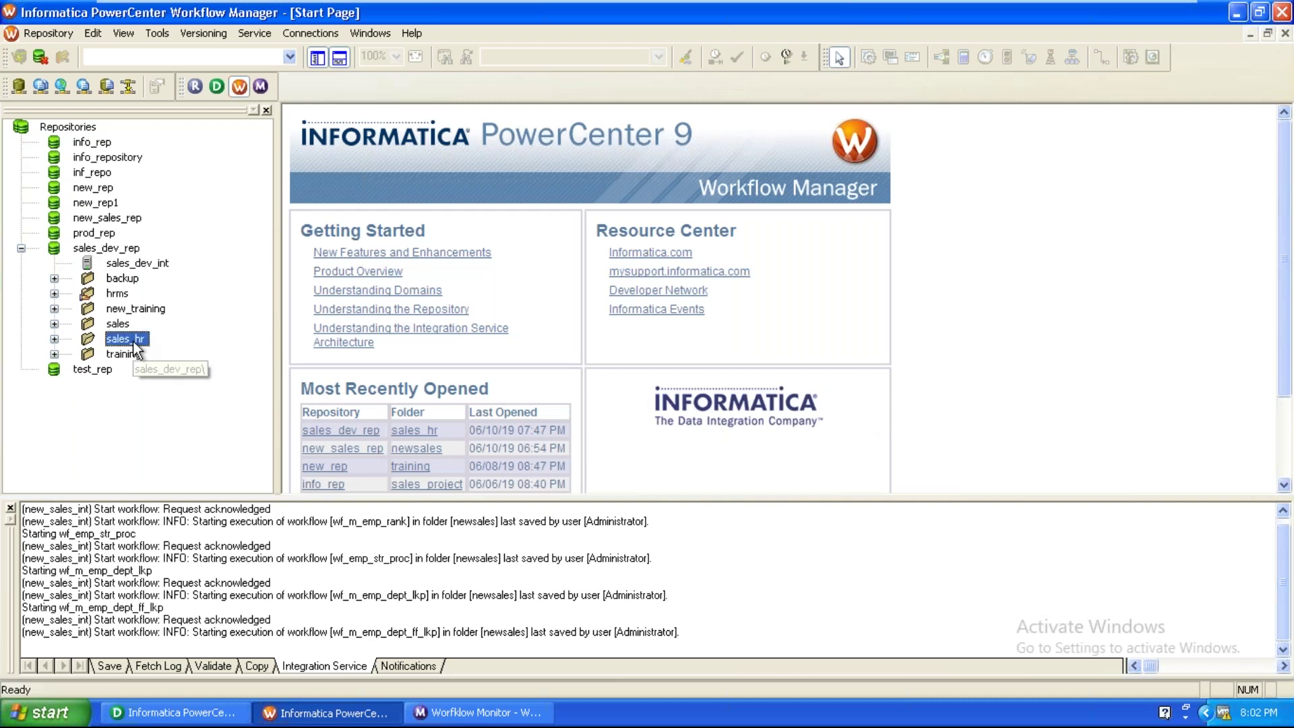
{"action": "left_click", "coordinate": [157, 34]}
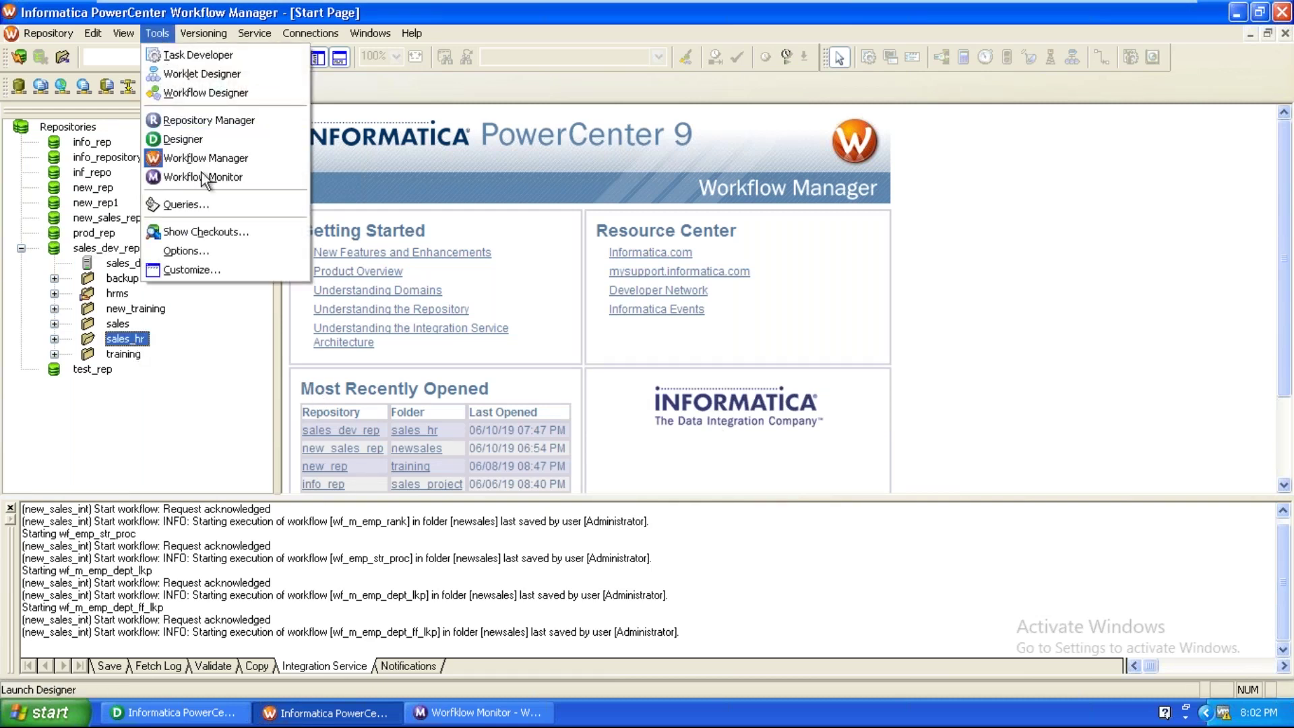
{"action": "left_click", "coordinate": [224, 97]}
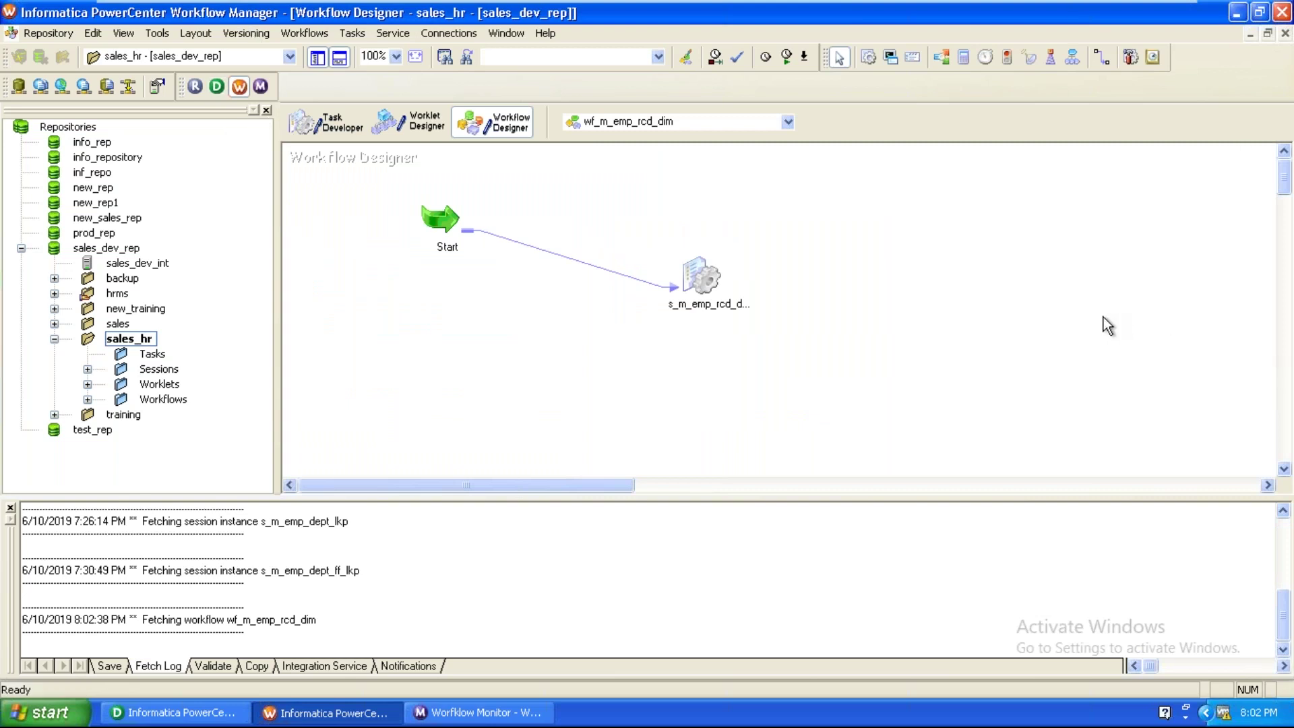
Start a new workflow, then cancel and discard the blank Create Workflow dialog.
{"action": "left_click", "coordinate": [287, 34]}
{"action": "left_click", "coordinate": [305, 55]}
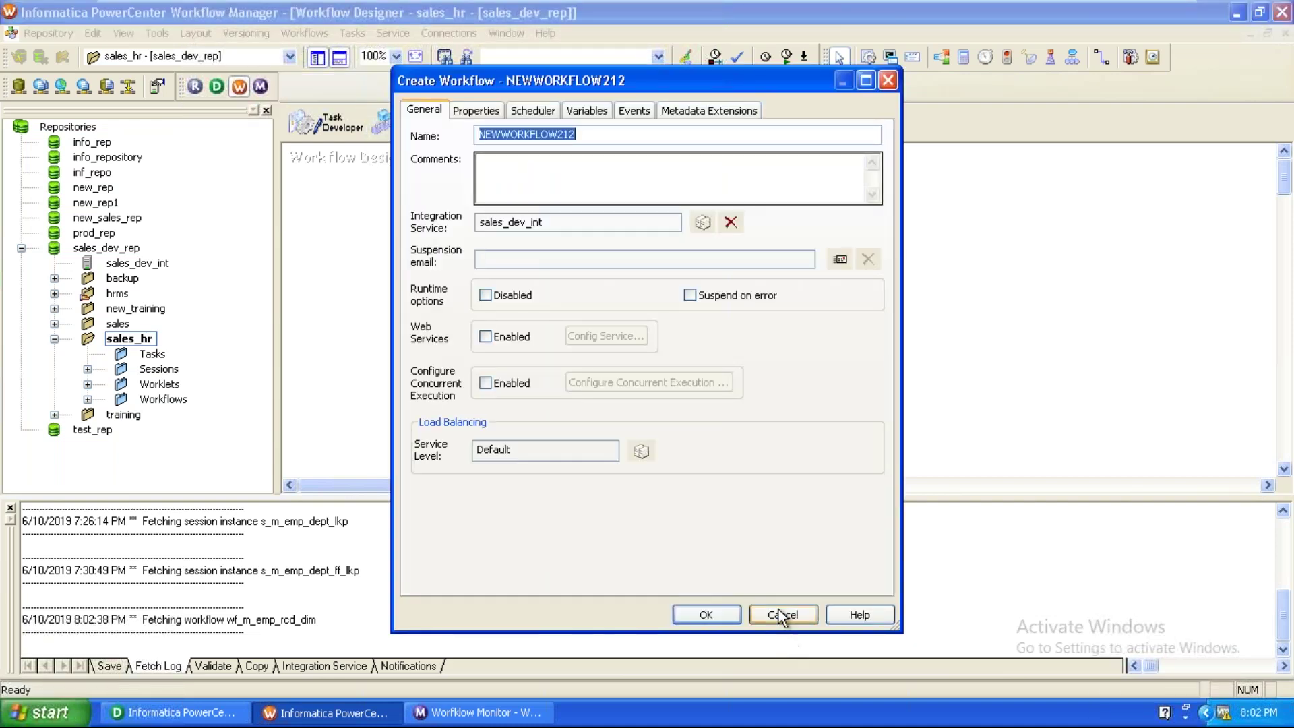
{"action": "left_click", "coordinate": [781, 613]}
{"action": "left_click", "coordinate": [608, 385]}
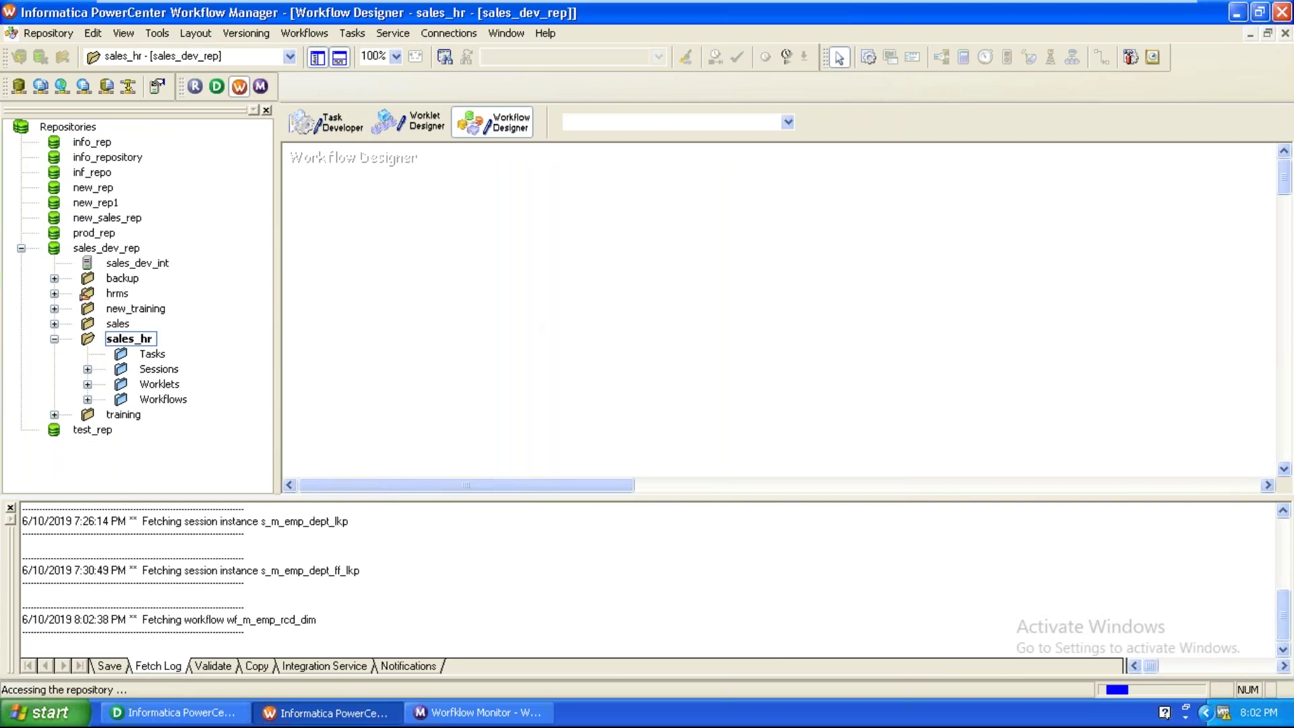
Choose the m_sales_map mapping for the session and create workflow wf_m_sales_map.
{"action": "left_click", "coordinate": [502, 373]}
{"action": "scroll", "coordinate": [503, 373], "scroll_direction": "down", "scroll_amount": 2}
{"action": "scroll", "coordinate": [504, 376], "scroll_direction": "down", "scroll_amount": 1}
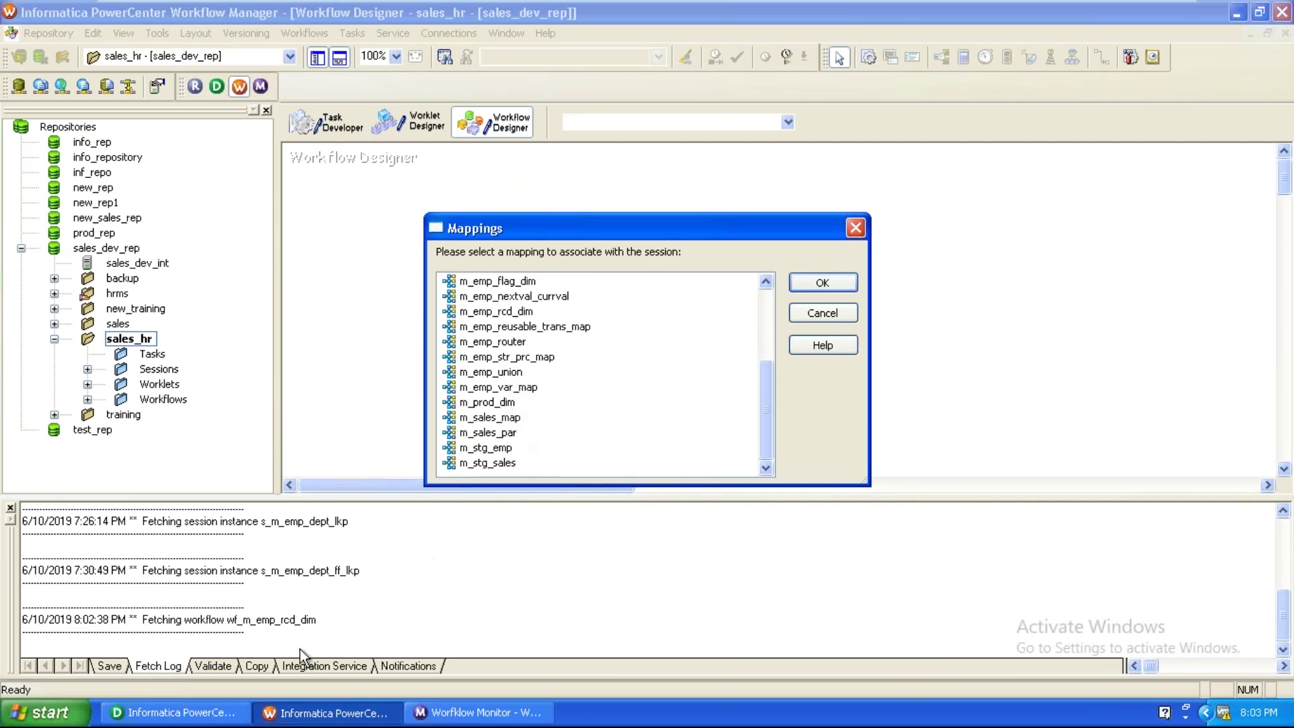
{"action": "left_click", "coordinate": [220, 719]}
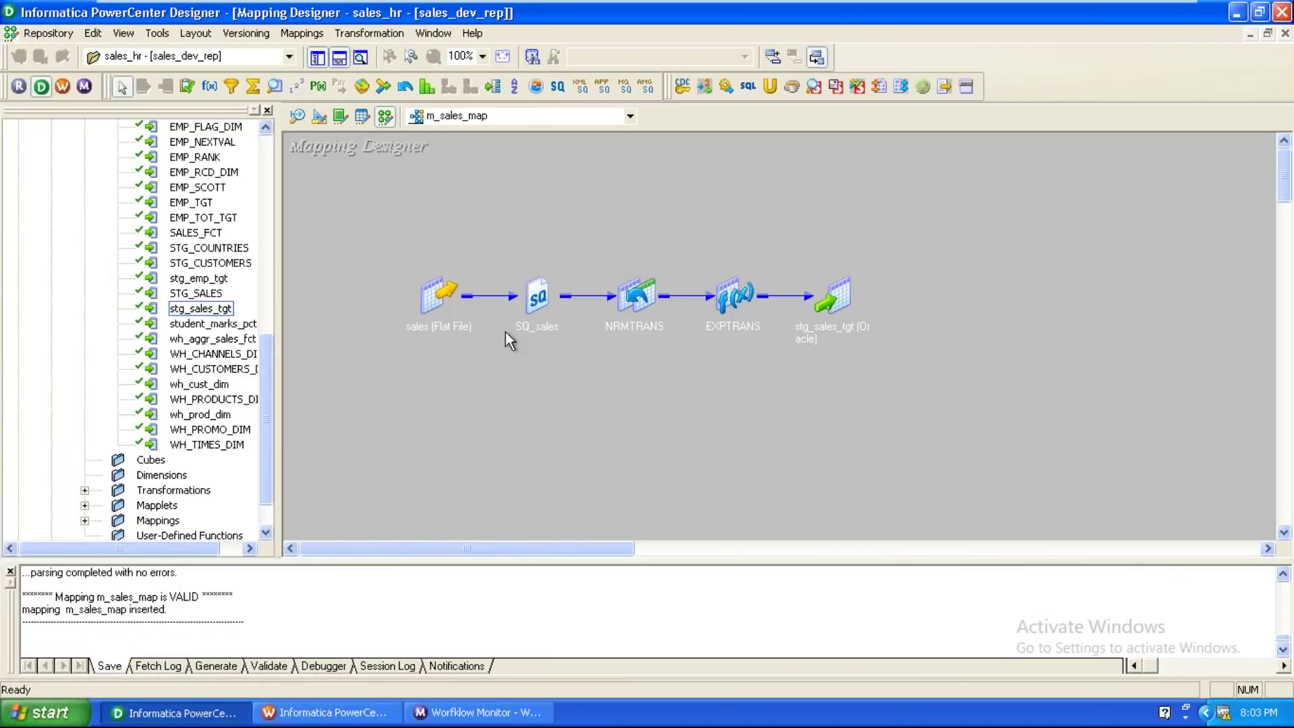
{"action": "left_click", "coordinate": [366, 719]}
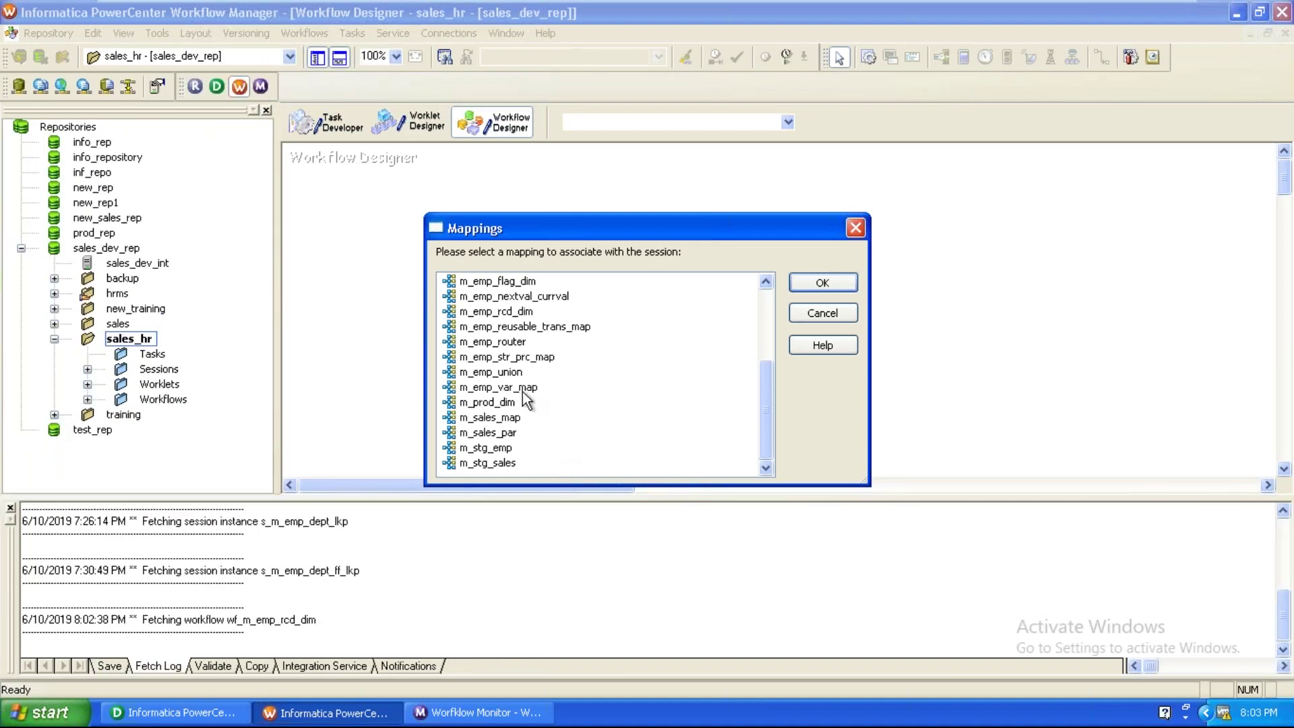
{"action": "left_click", "coordinate": [514, 418]}
{"action": "left_click", "coordinate": [821, 284]}
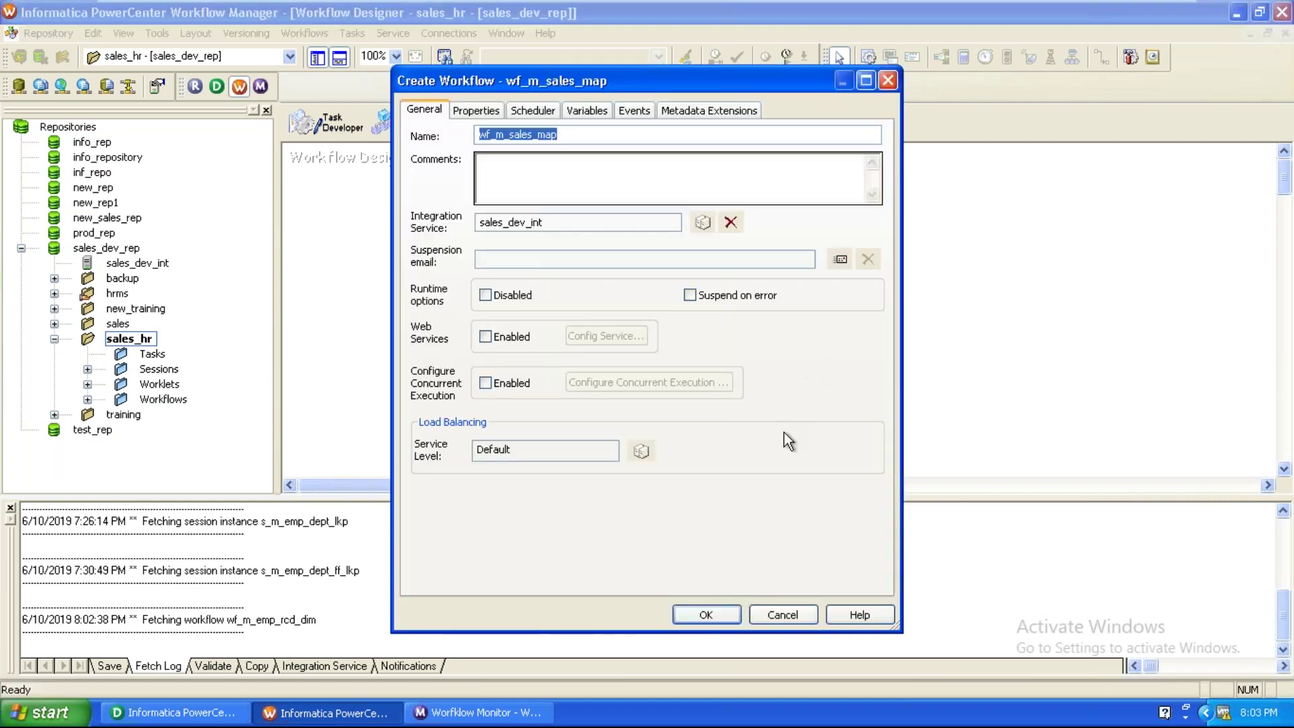
{"action": "left_click", "coordinate": [723, 610]}
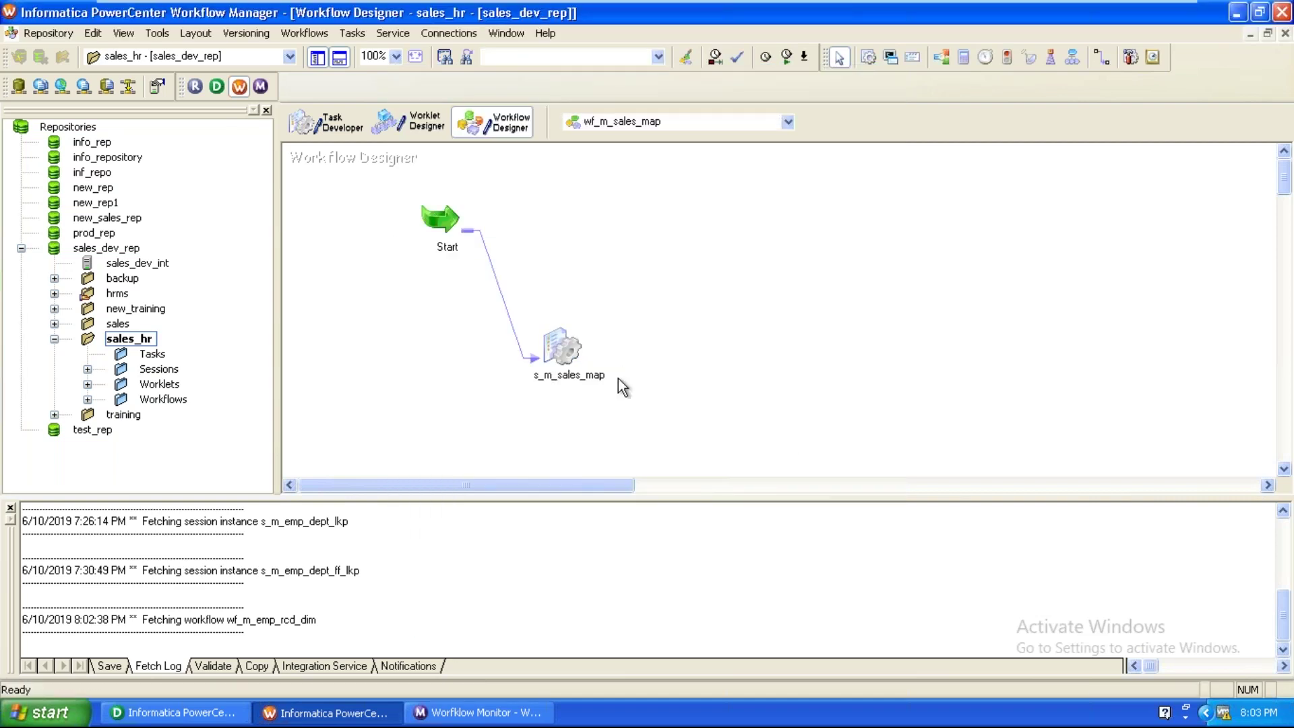
View the SQ_sales source properties in session s_m_sales_map's Mapping tab, then show the desktop.
{"action": "double_click", "coordinate": [561, 347]}
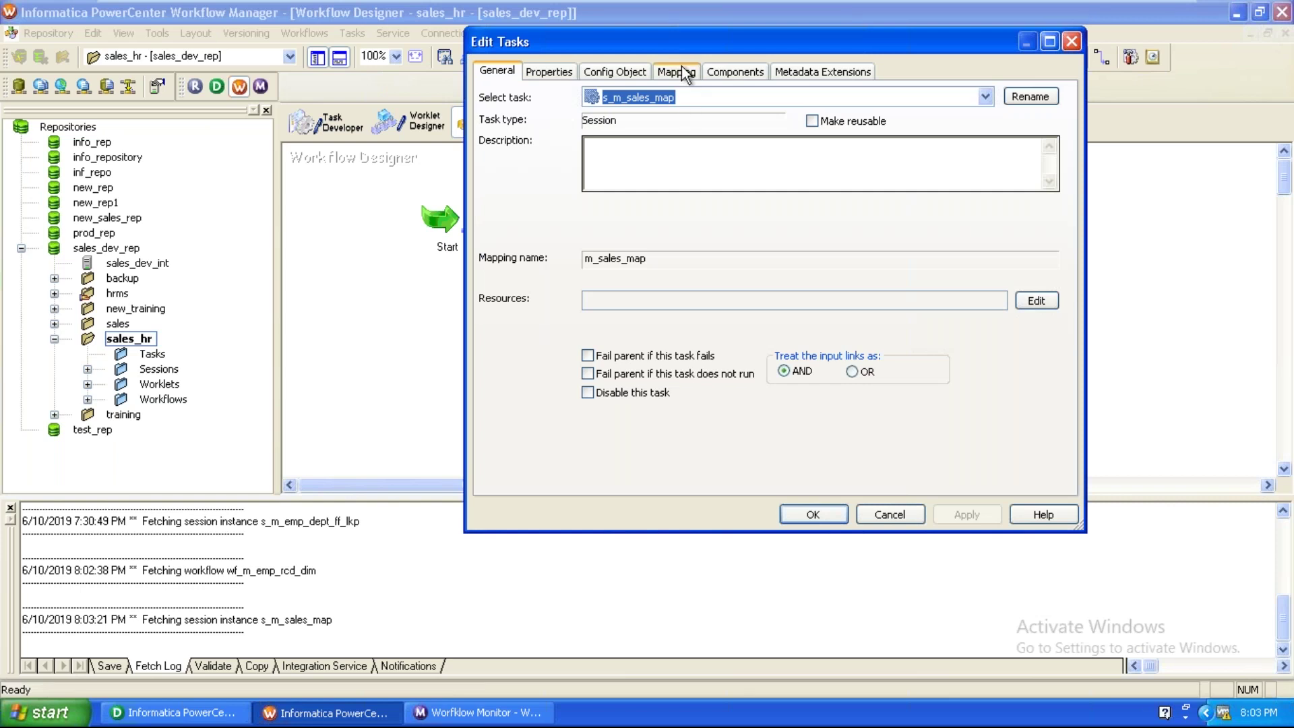
{"action": "left_click", "coordinate": [677, 71]}
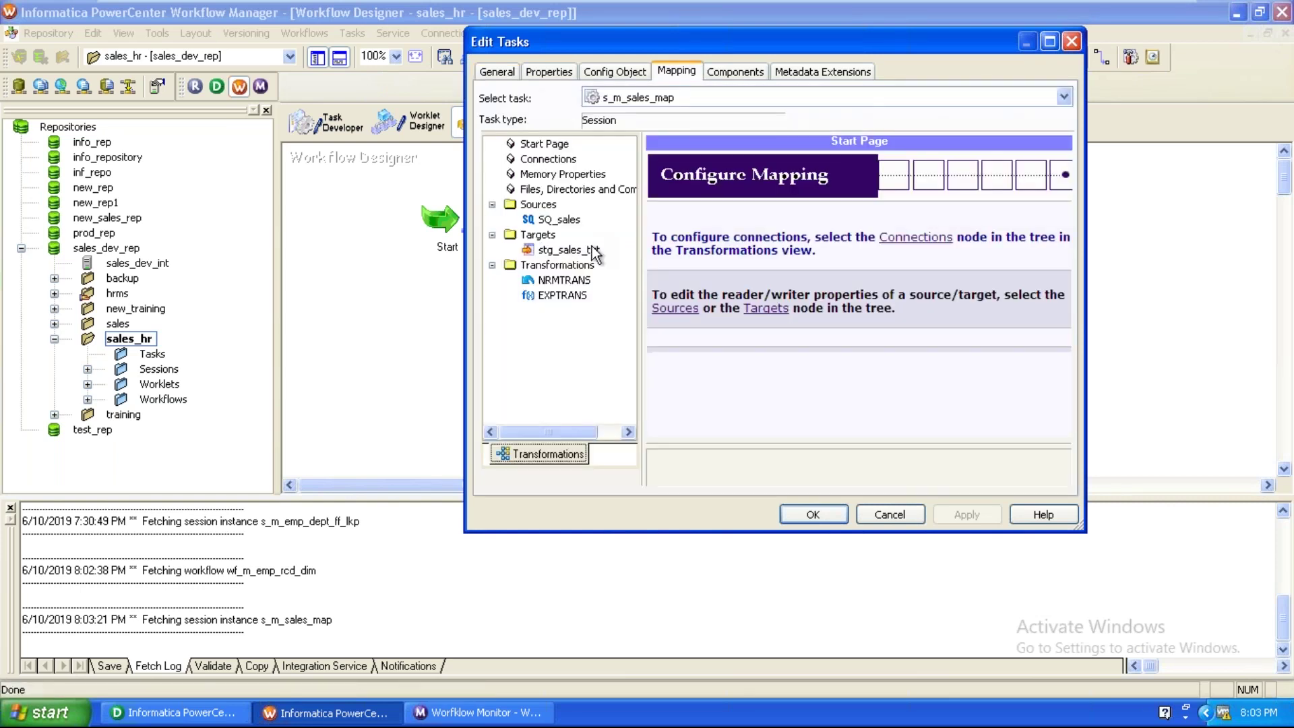
{"action": "left_click", "coordinate": [574, 223]}
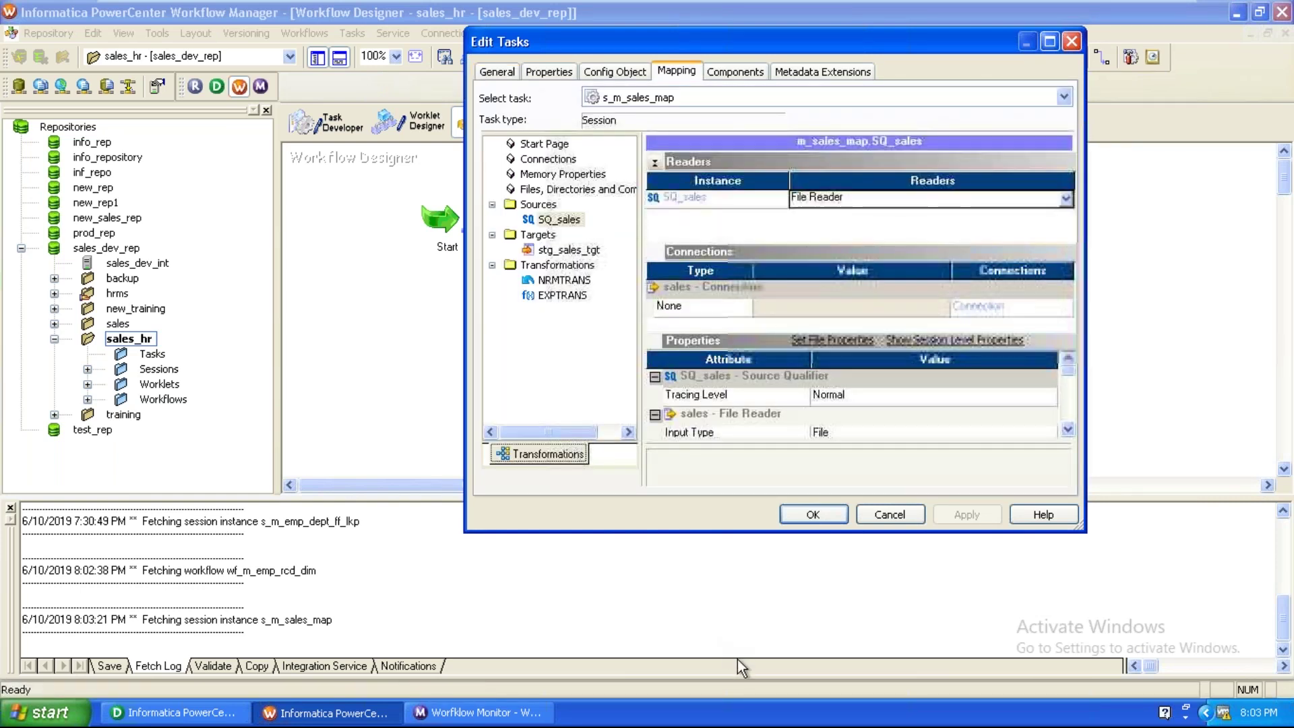
{"action": "right_click", "coordinate": [728, 713]}
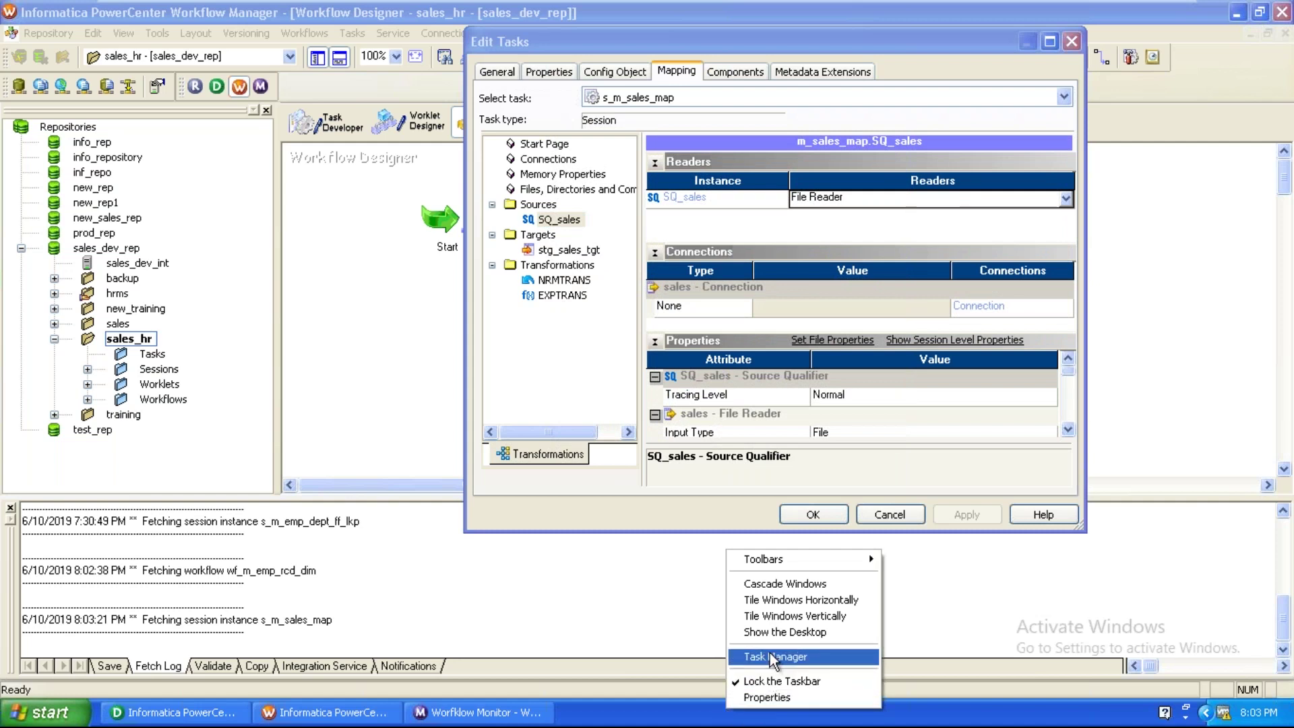
{"action": "left_click", "coordinate": [775, 632]}
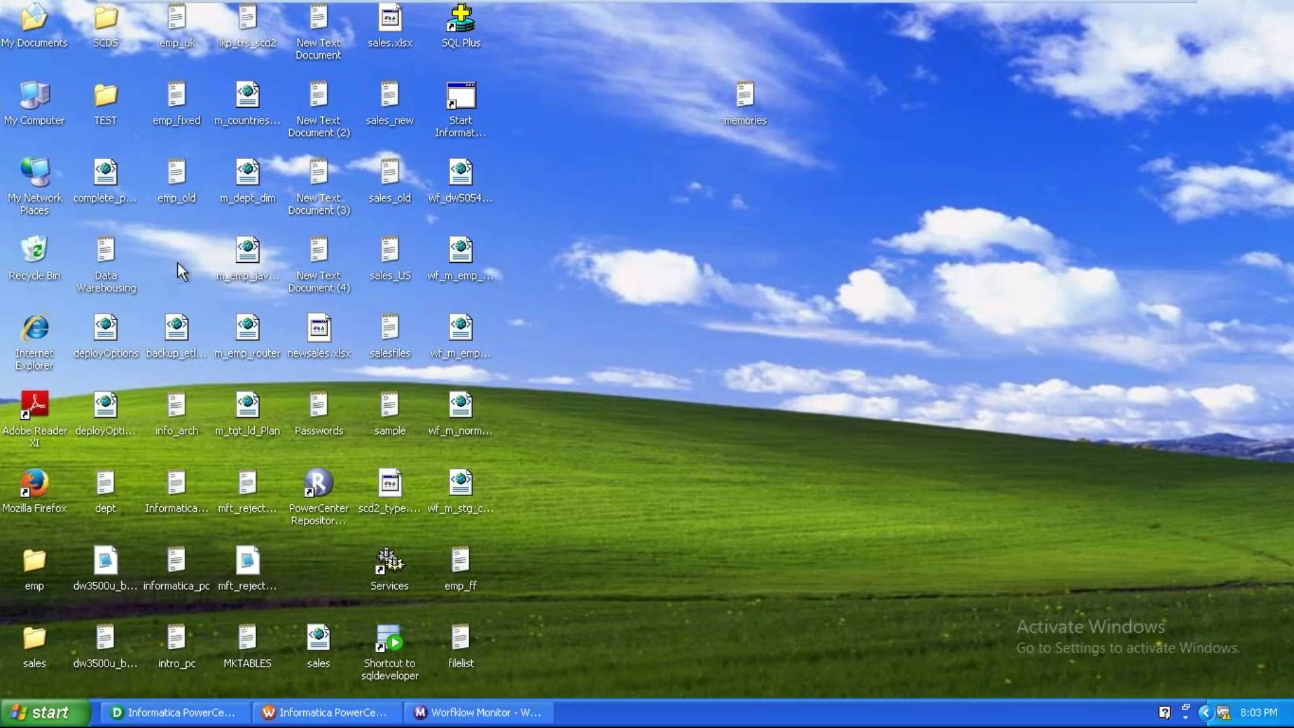
Copy the sales file's location C:\Documents and Settings\Administrator\Desktop and return to Workflow Manager.
{"action": "right_click", "coordinate": [322, 592]}
{"action": "left_click", "coordinate": [365, 579]}
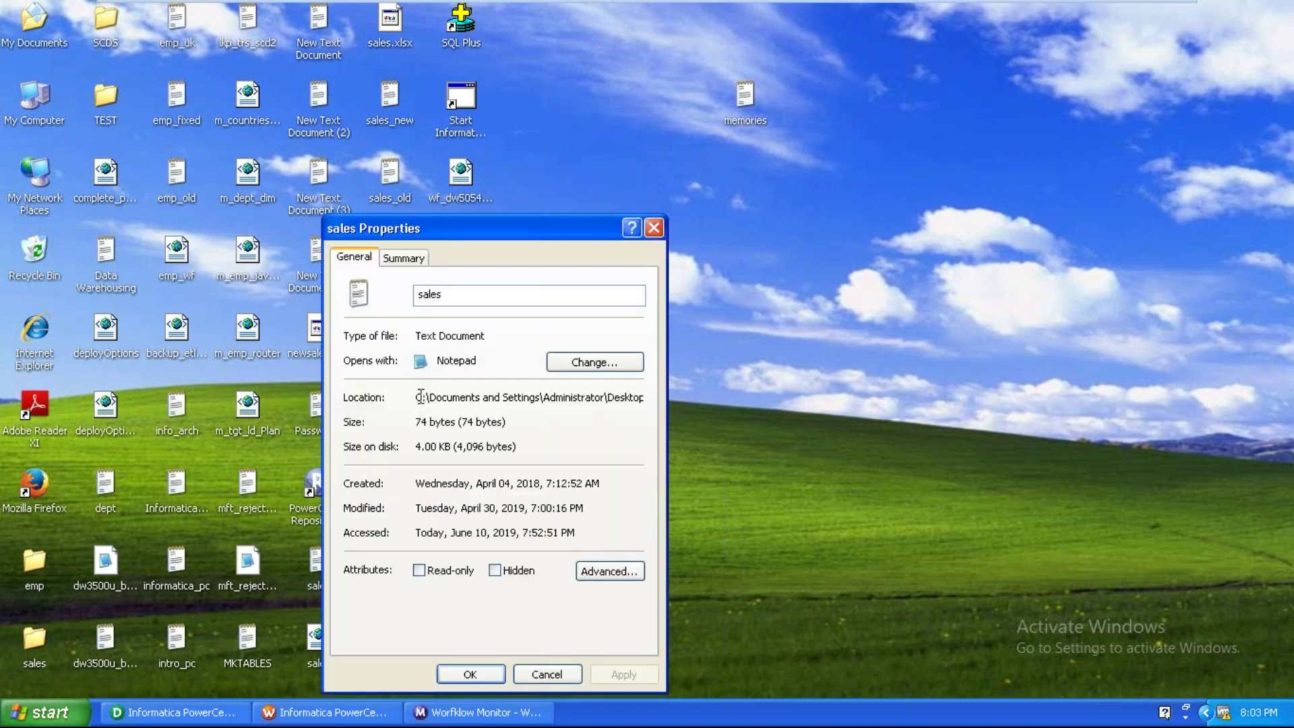
{"action": "left_click_drag", "start_coordinate": [414, 397], "coordinate": [654, 408]}
{"action": "key", "text": "ctrl+c"}
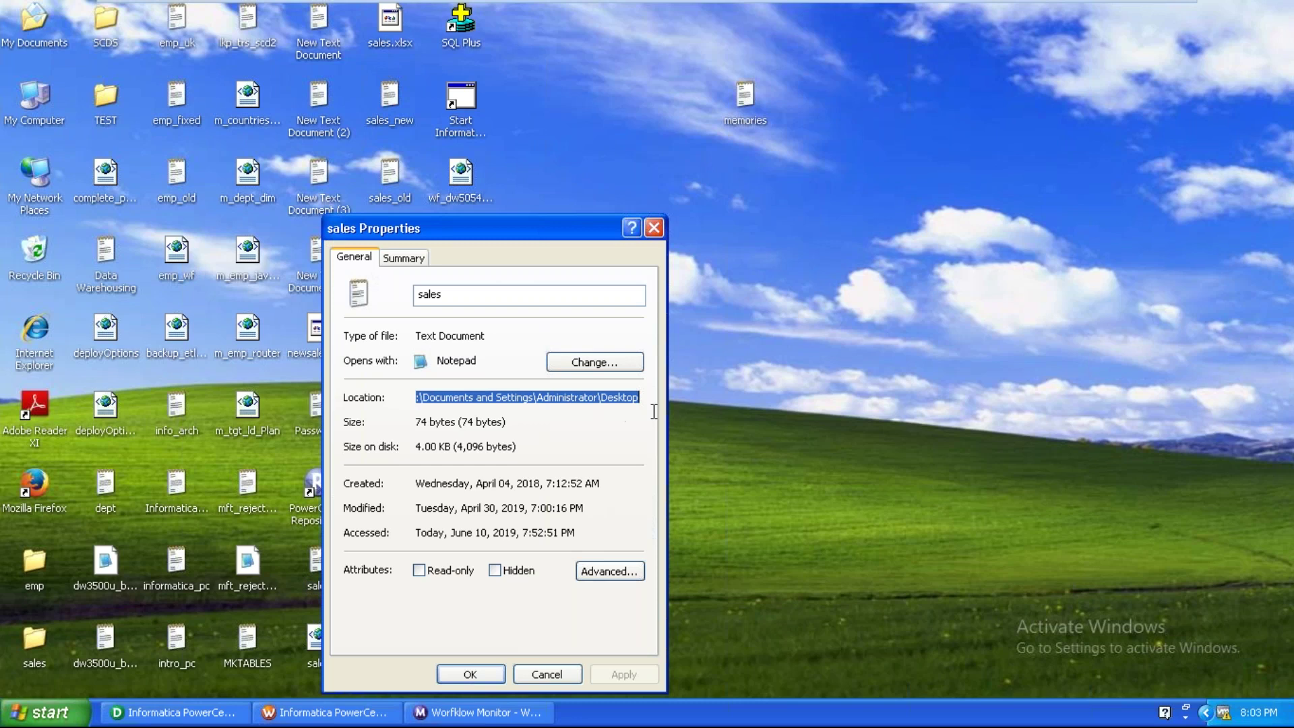
{"action": "left_click", "coordinate": [467, 675]}
{"action": "left_click", "coordinate": [329, 712]}
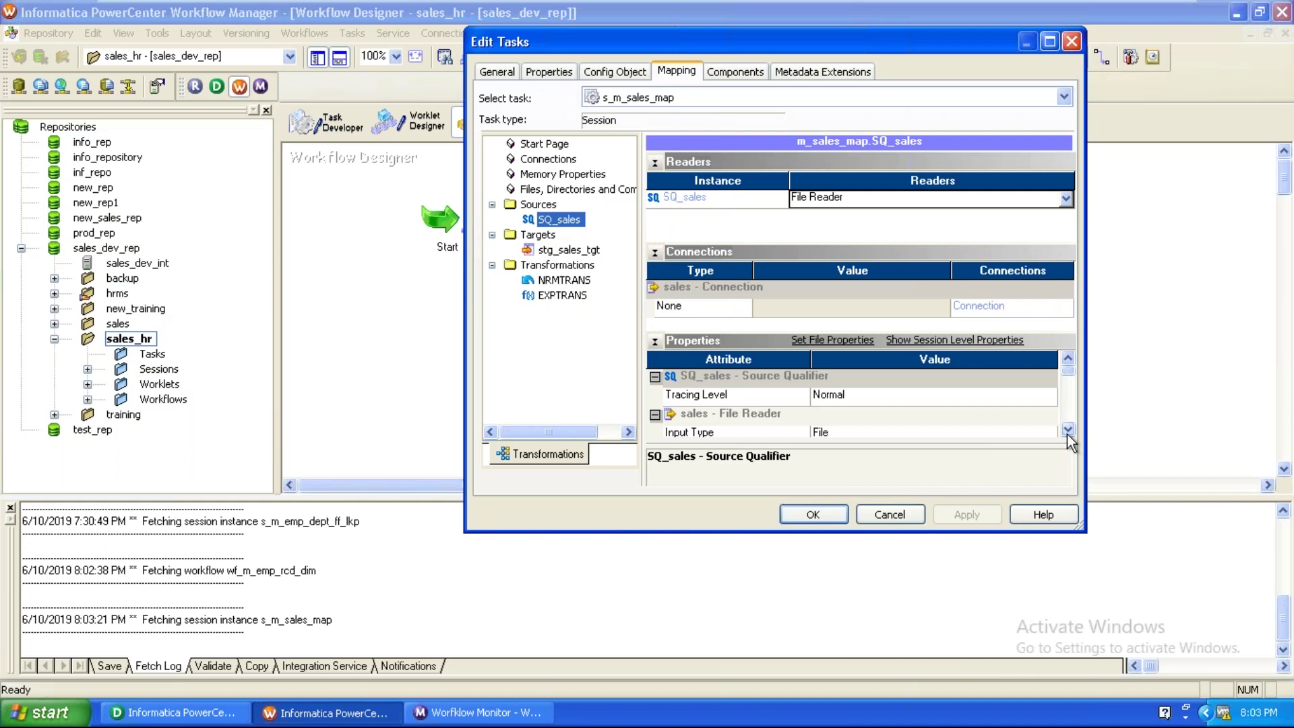
Set the SQ_sales source file directory to the pasted desktop folder path.
{"action": "left_click", "coordinate": [1068, 429]}
{"action": "left_click", "coordinate": [1068, 429]}
{"action": "left_click", "coordinate": [956, 397]}
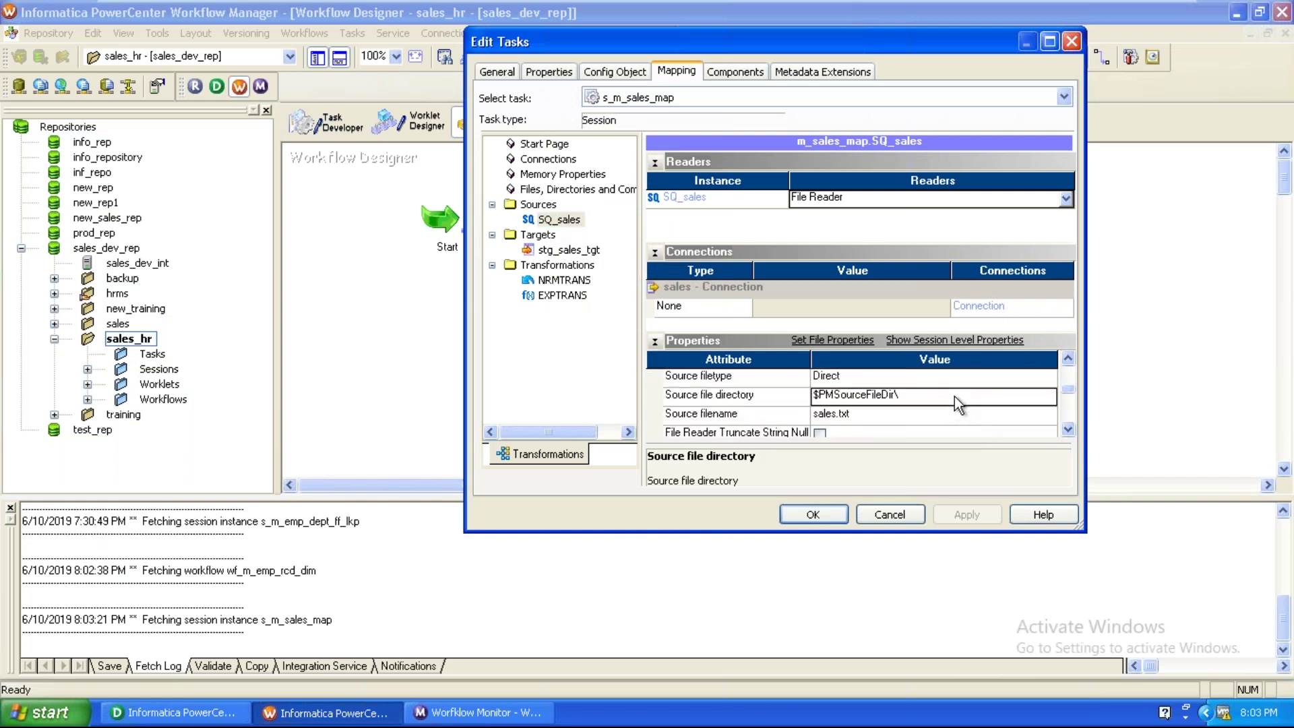
{"action": "key", "text": "ctrl+v"}
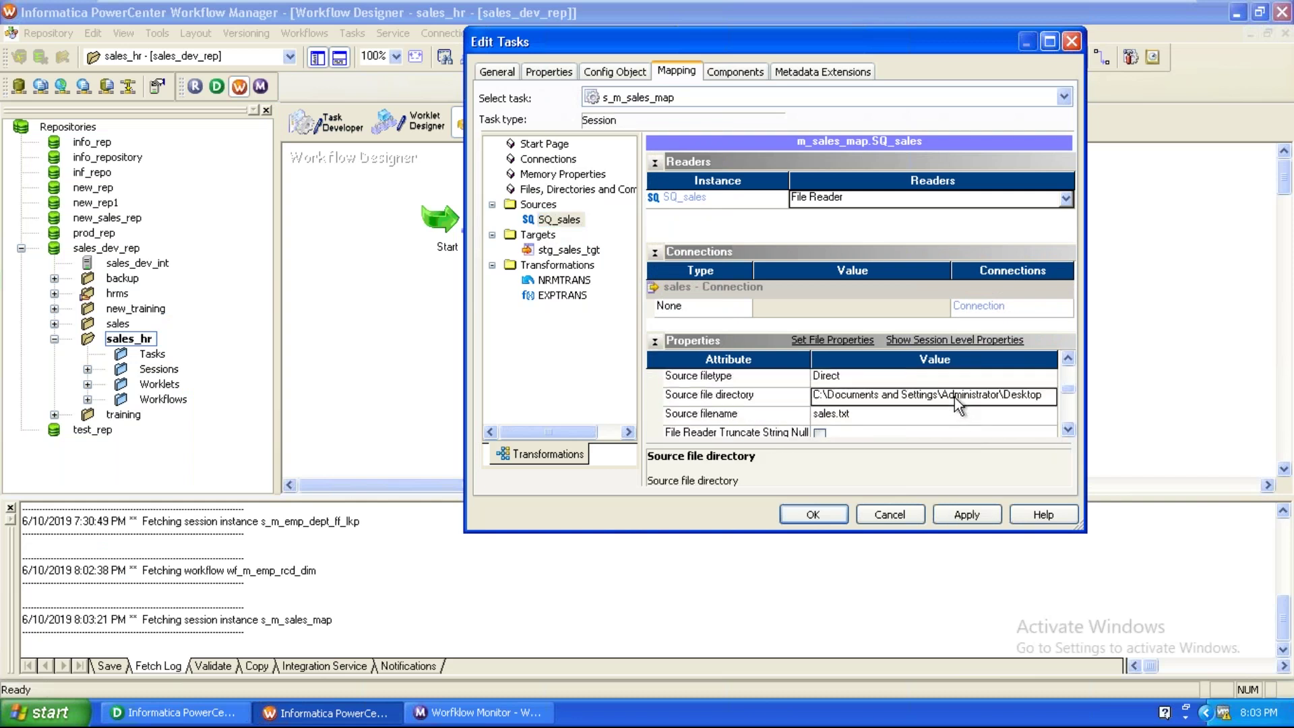
Set stg_sales_tgt's target load type to Normal and apply the session changes.
{"action": "left_click", "coordinate": [582, 251]}
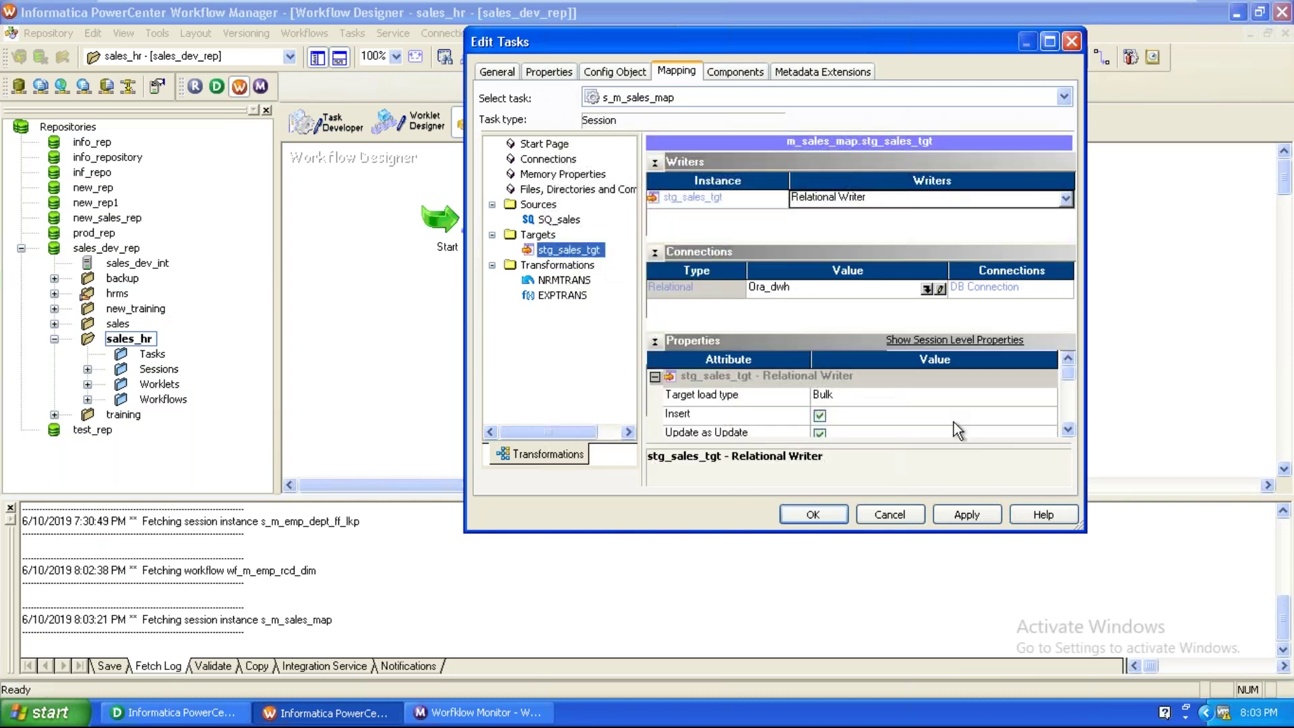
{"action": "left_click", "coordinate": [937, 397]}
{"action": "left_click", "coordinate": [937, 402]}
{"action": "left_click", "coordinate": [894, 418]}
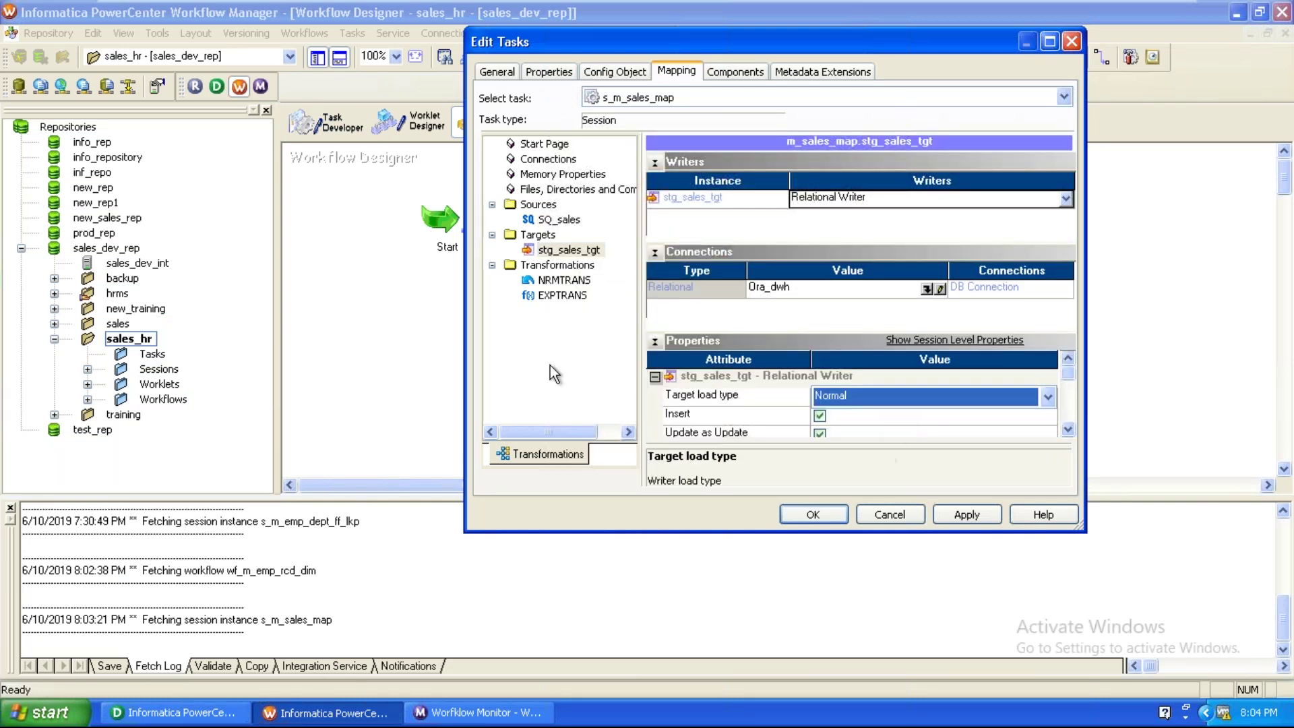
{"action": "left_click", "coordinate": [967, 515]}
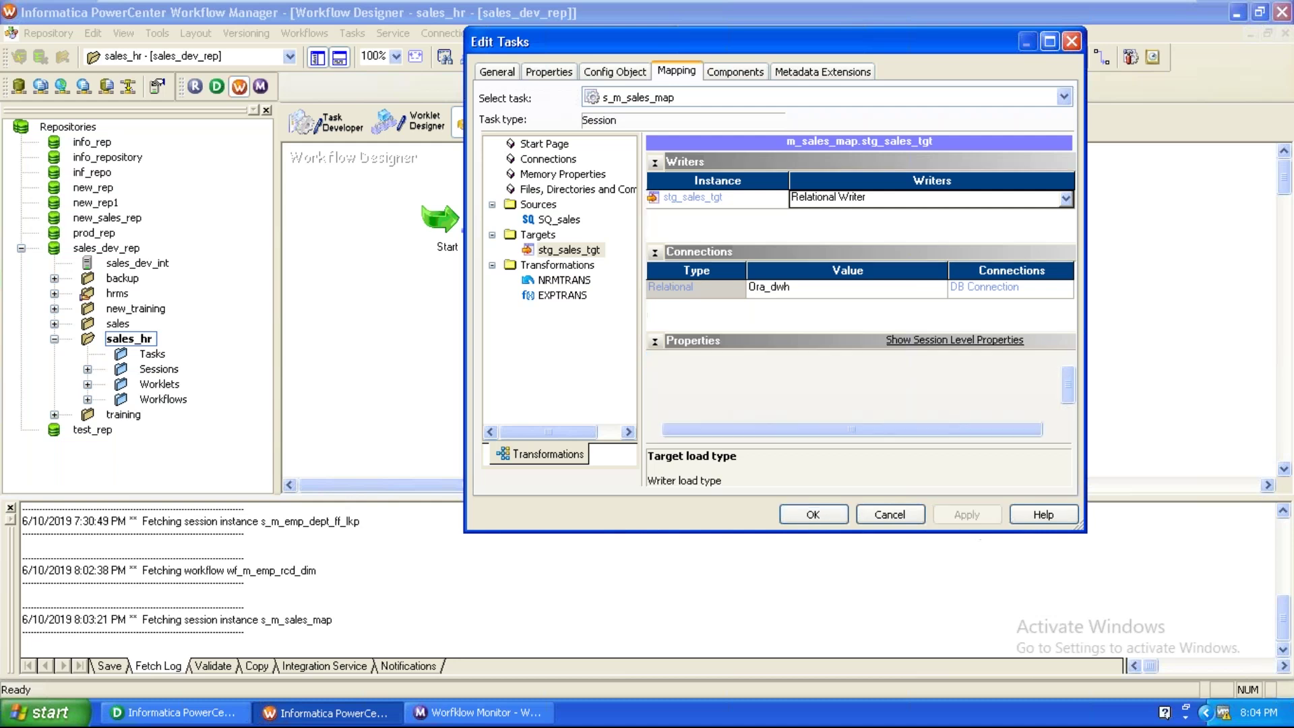
{"action": "left_click", "coordinate": [813, 515]}
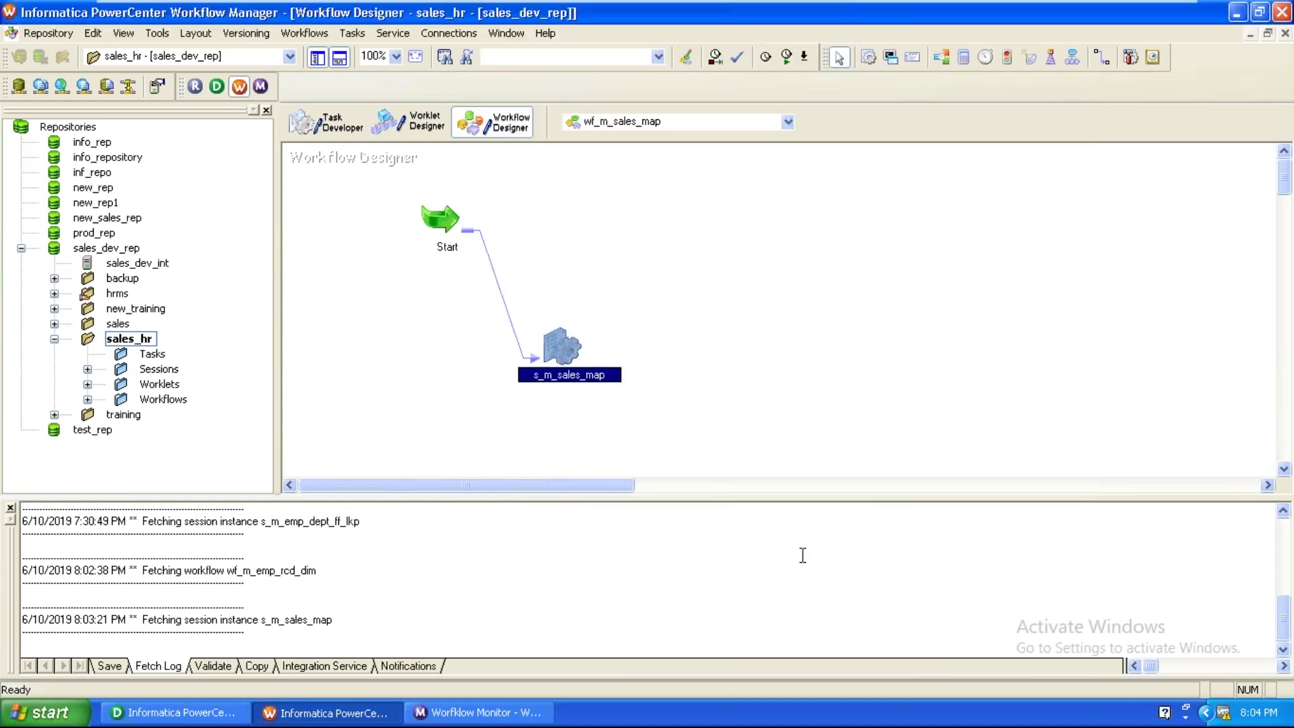
Validate wf_m_sales_map, save it to the repository, and start the workflow.
{"action": "left_click", "coordinate": [321, 38]}
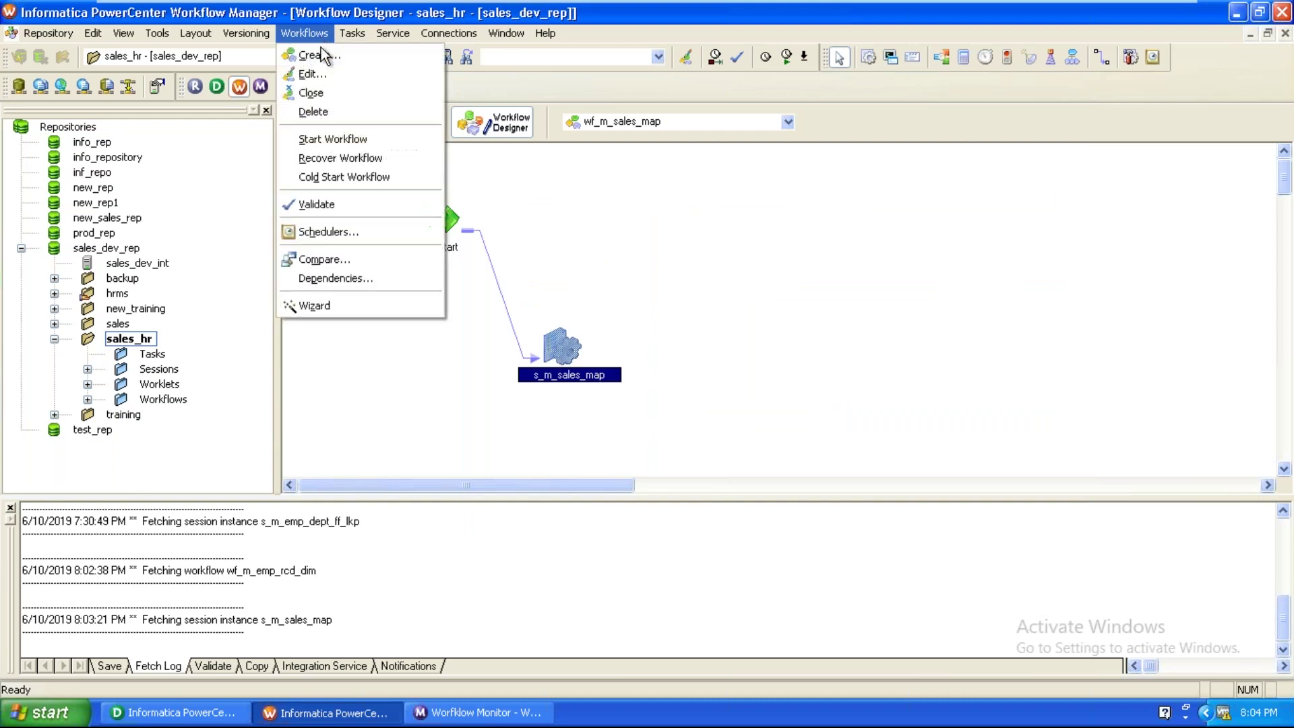
{"action": "left_click", "coordinate": [325, 206]}
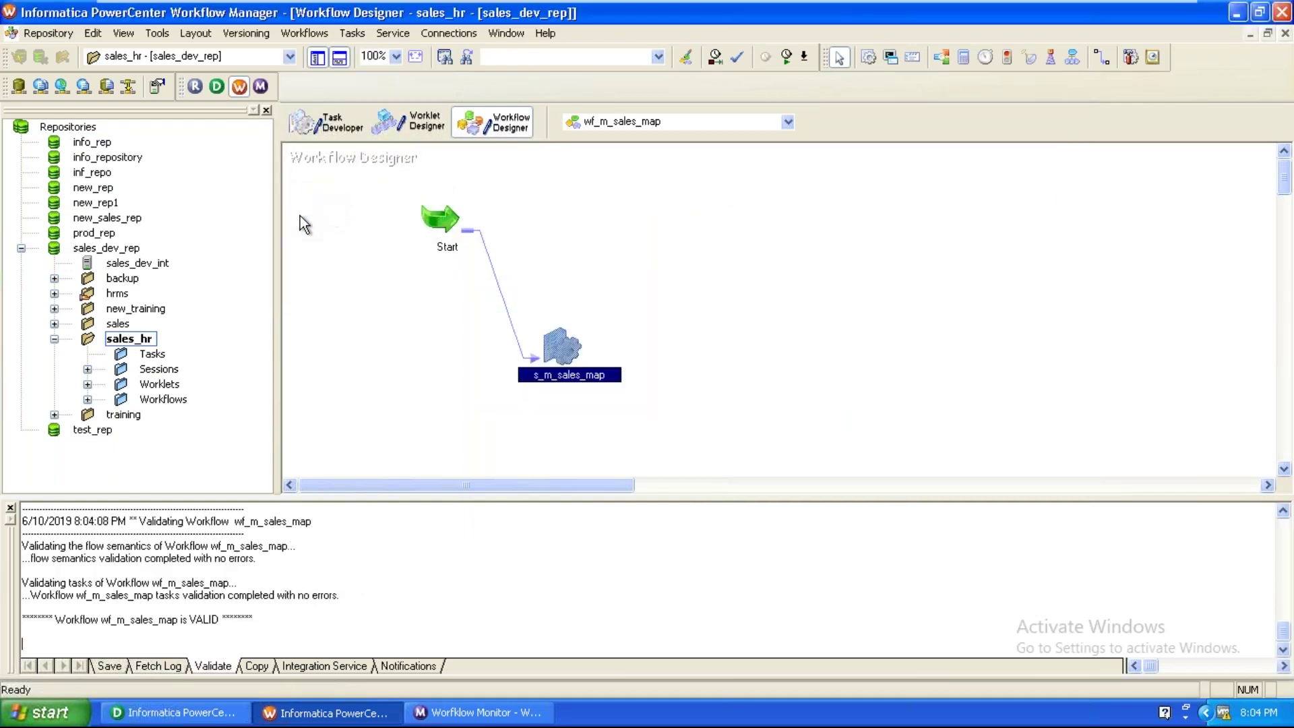
{"action": "left_click", "coordinate": [42, 33]}
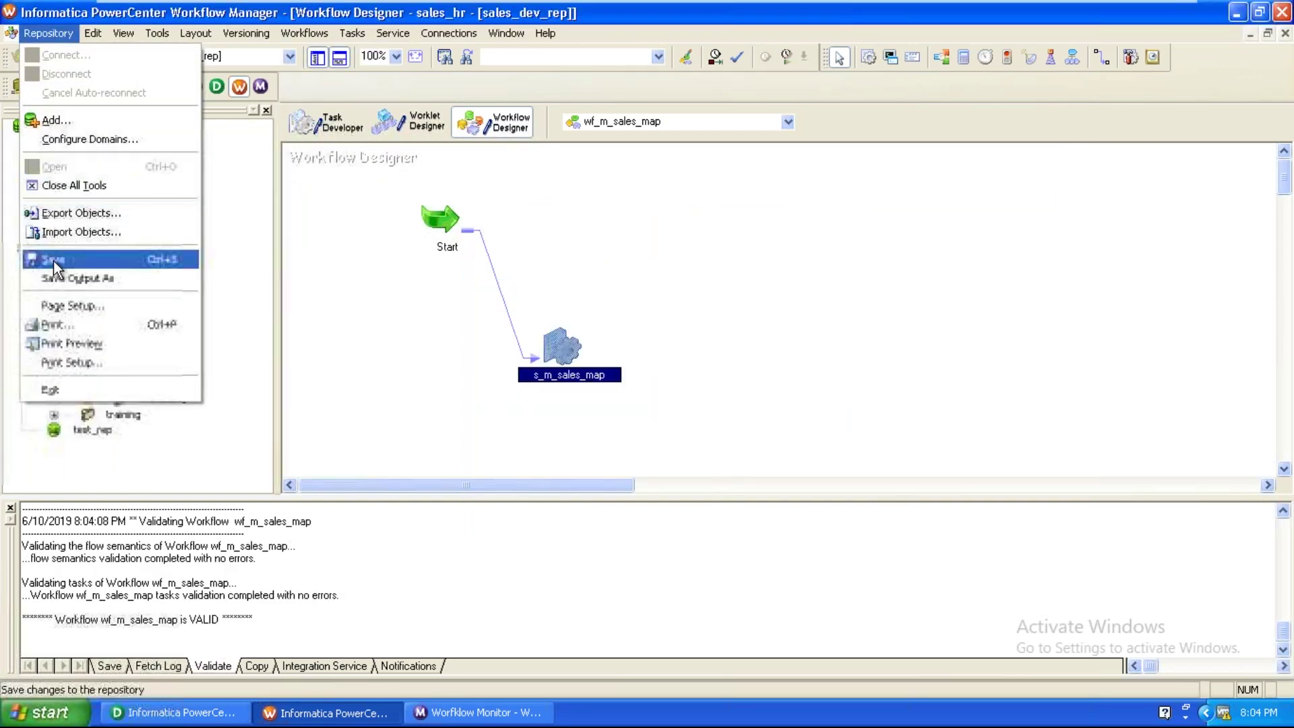
{"action": "left_click", "coordinate": [54, 261]}
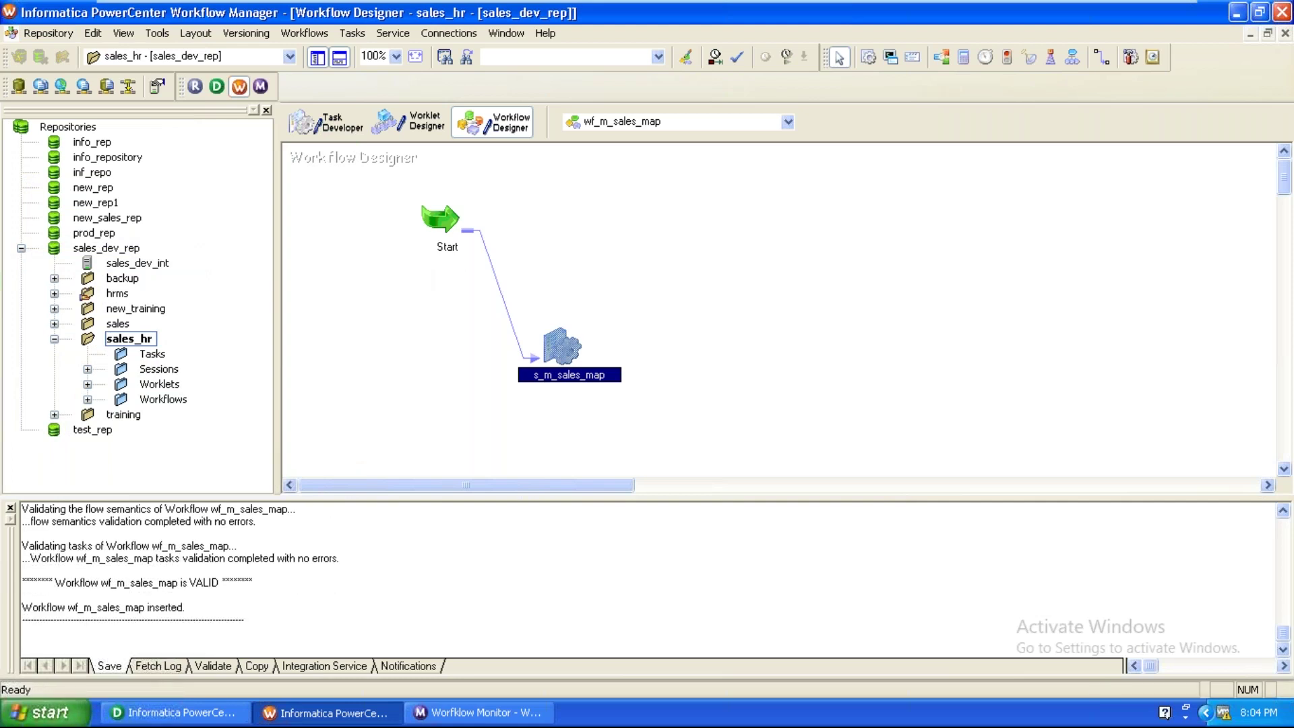
{"action": "left_click", "coordinate": [310, 35]}
{"action": "left_click", "coordinate": [334, 139]}
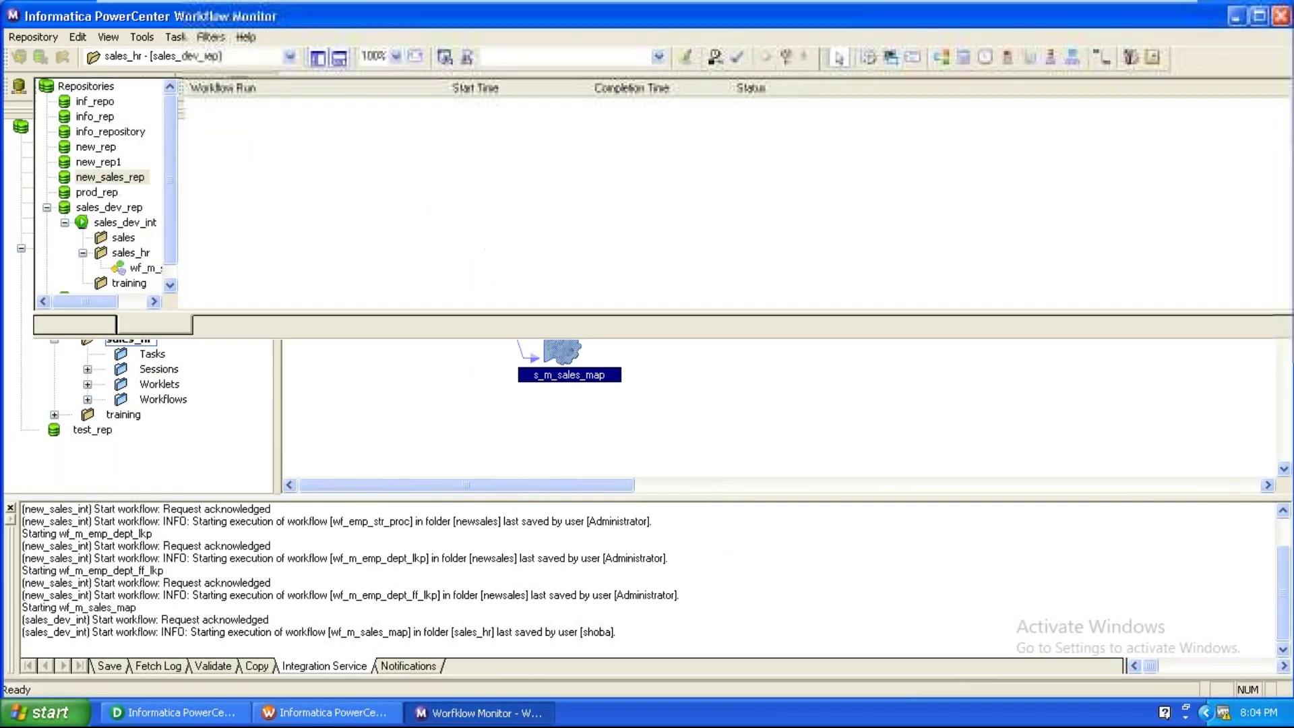
Open s_m_sales_map's run properties and confirm 1 source row and 4 target success rows.
{"action": "left_click", "coordinate": [140, 274]}
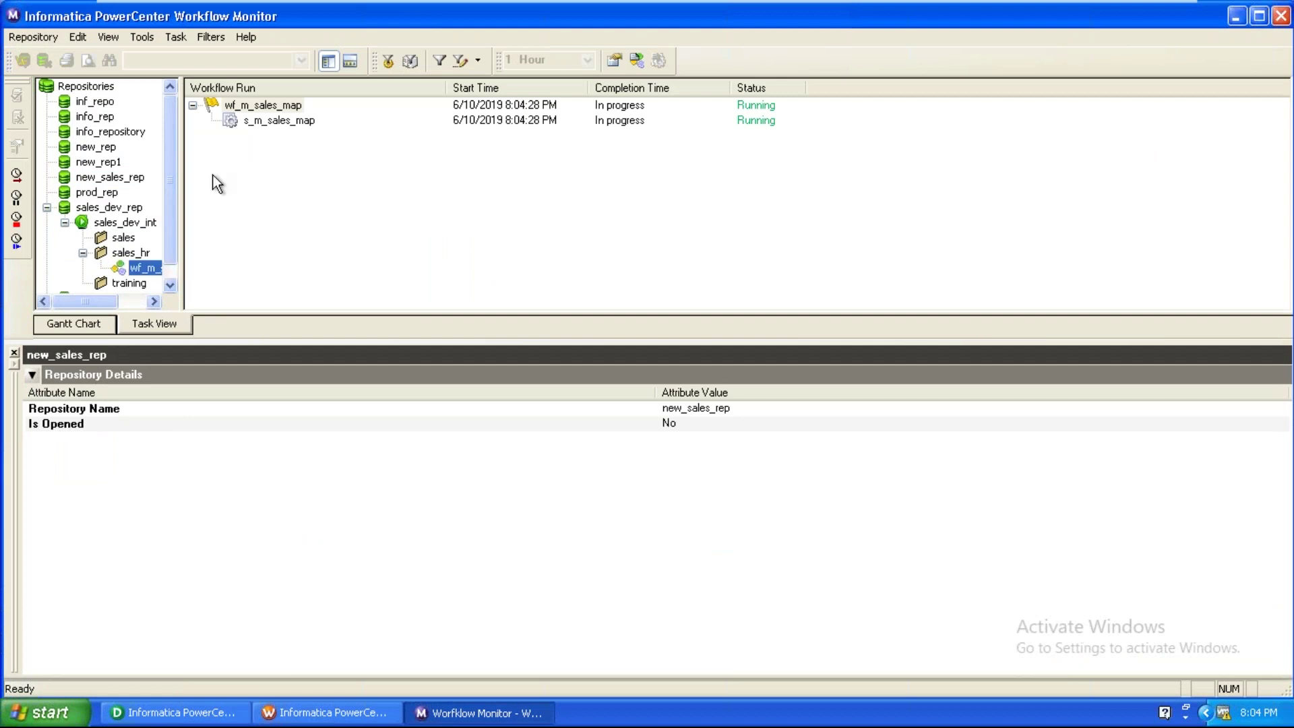
{"action": "left_click", "coordinate": [281, 121]}
{"action": "right_click", "coordinate": [281, 121]}
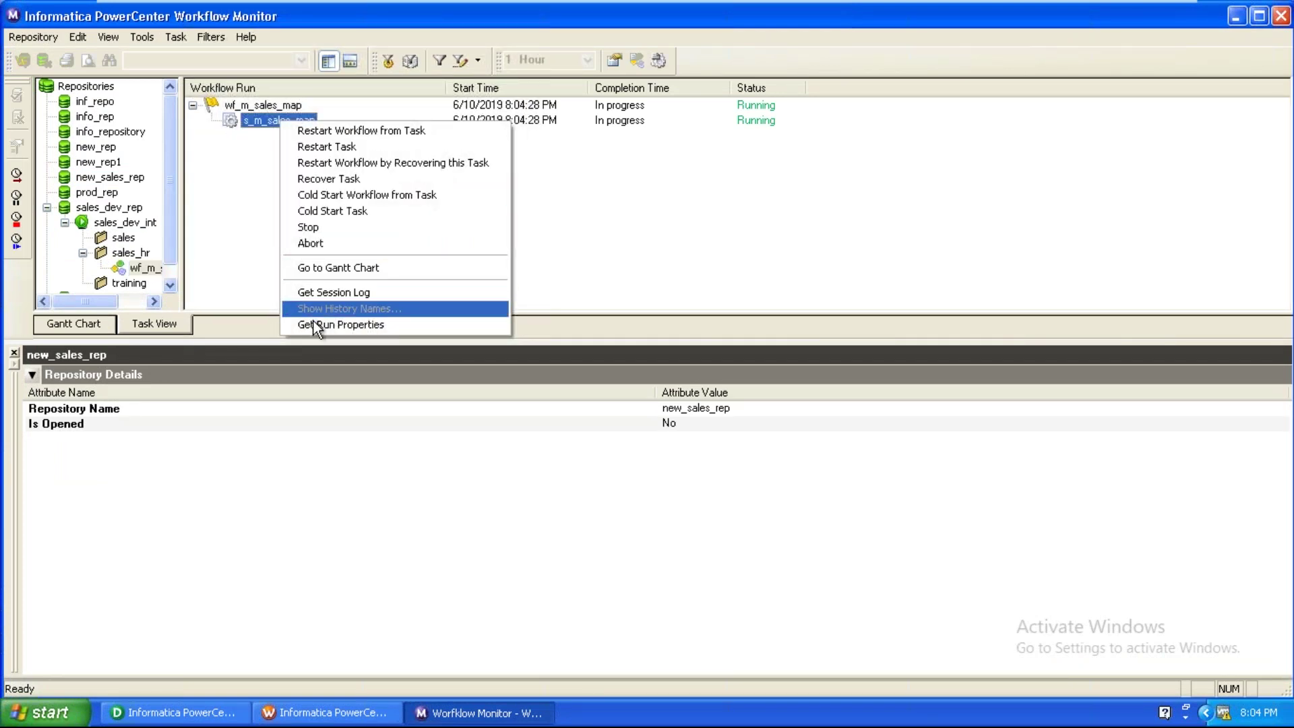
{"action": "left_click", "coordinate": [315, 323]}
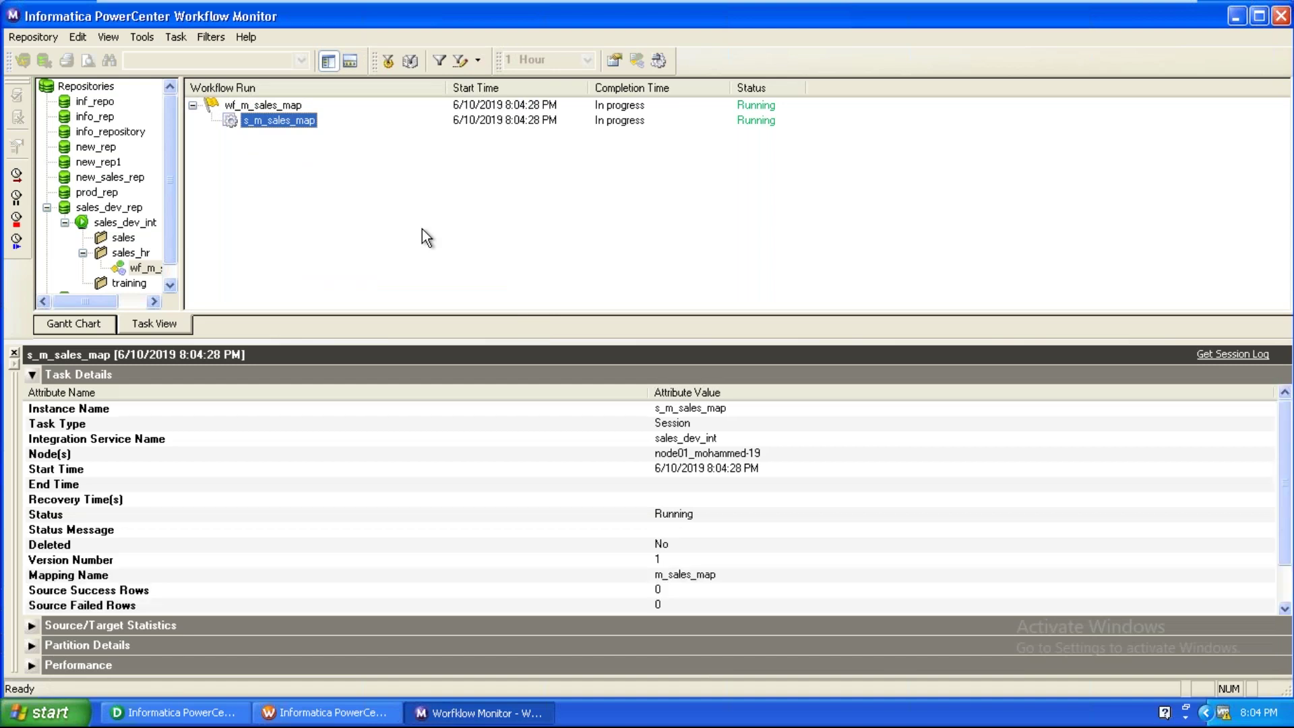
{"action": "left_click", "coordinate": [447, 461]}
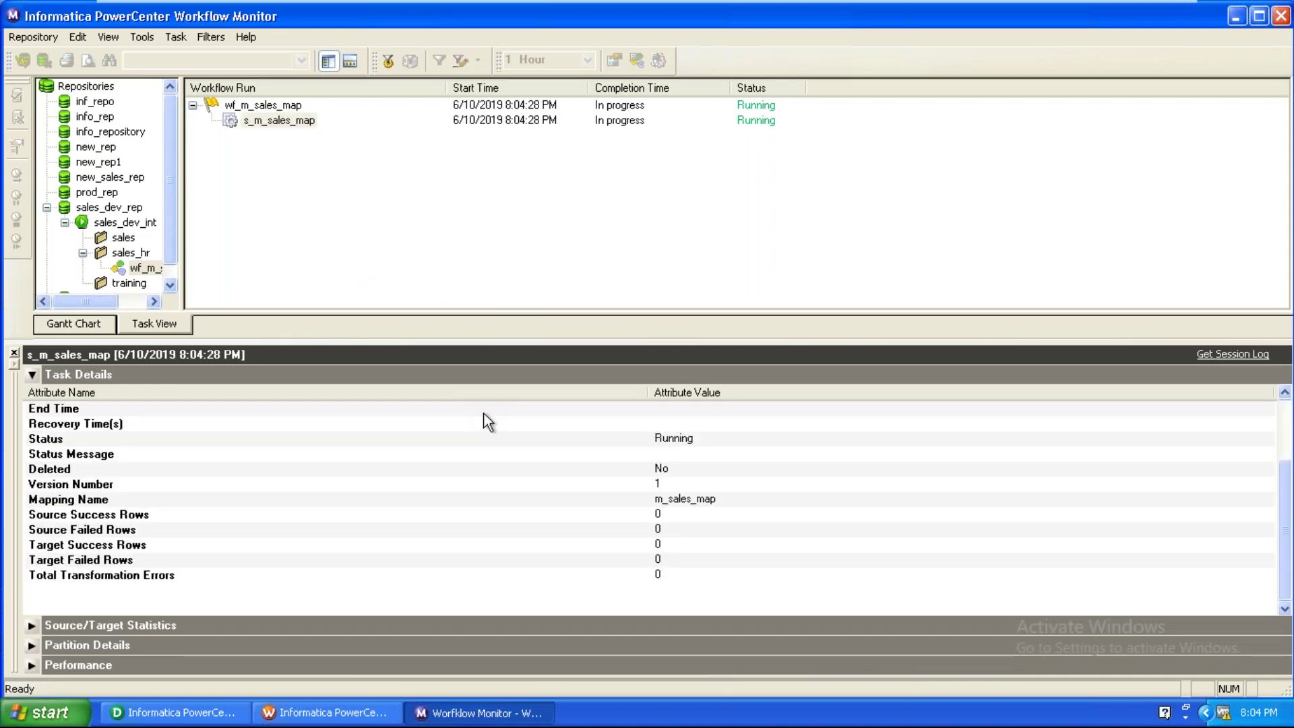
{"action": "scroll", "coordinate": [488, 422], "scroll_direction": "down", "scroll_amount": 1}
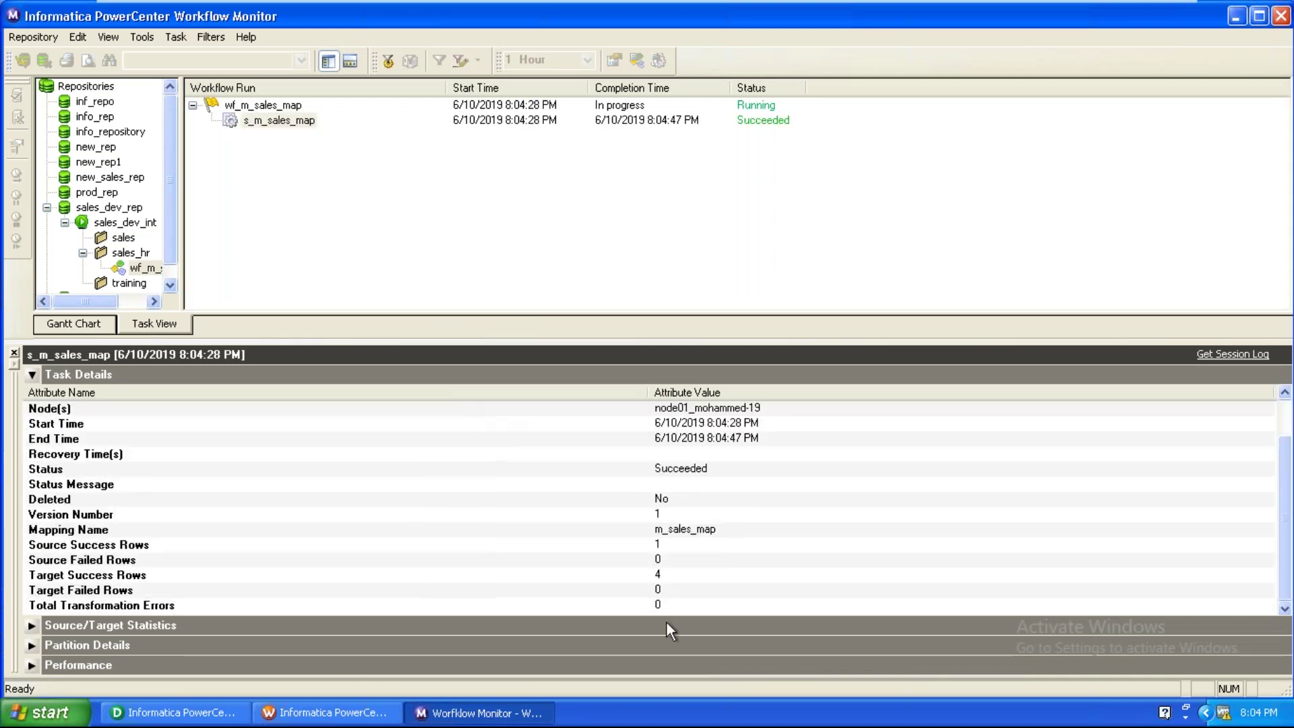
{"action": "left_click", "coordinate": [681, 542]}
{"action": "left_click", "coordinate": [671, 576]}
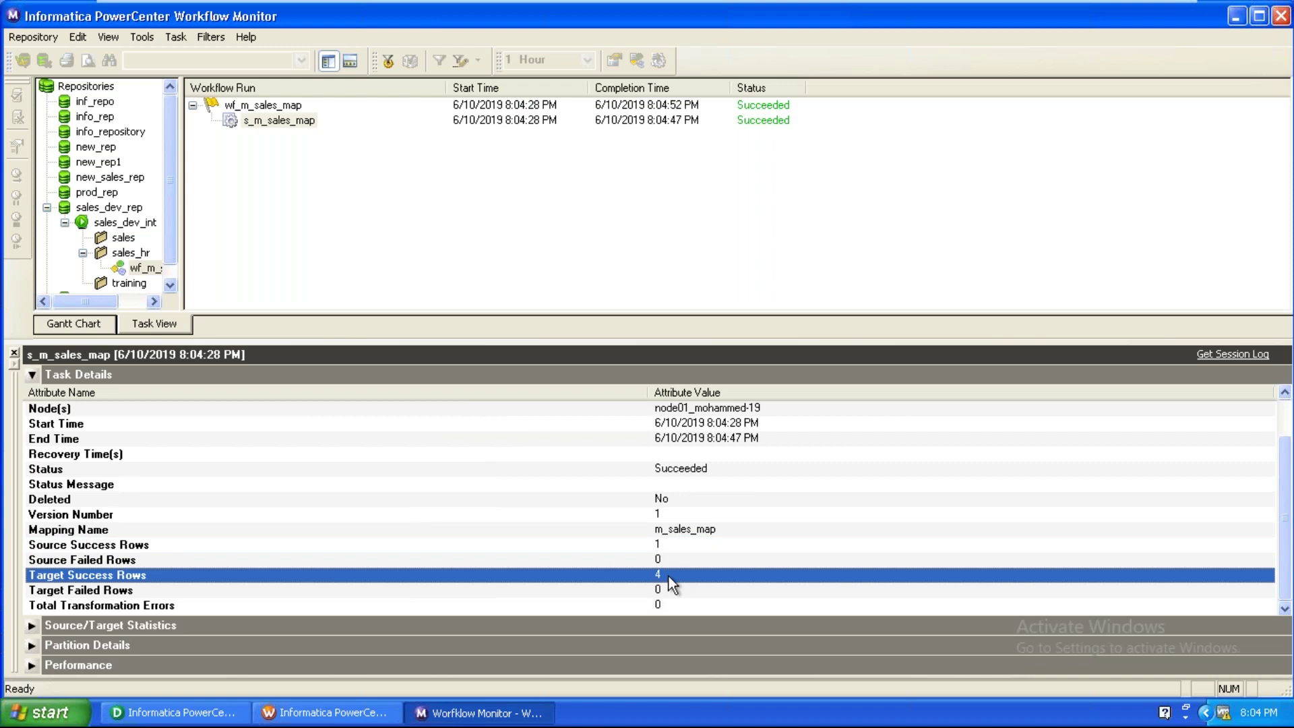
Preview stg_sales_tgt data after entering the database password, showing four IND rows for 2011–2014.
{"action": "left_click", "coordinate": [172, 713]}
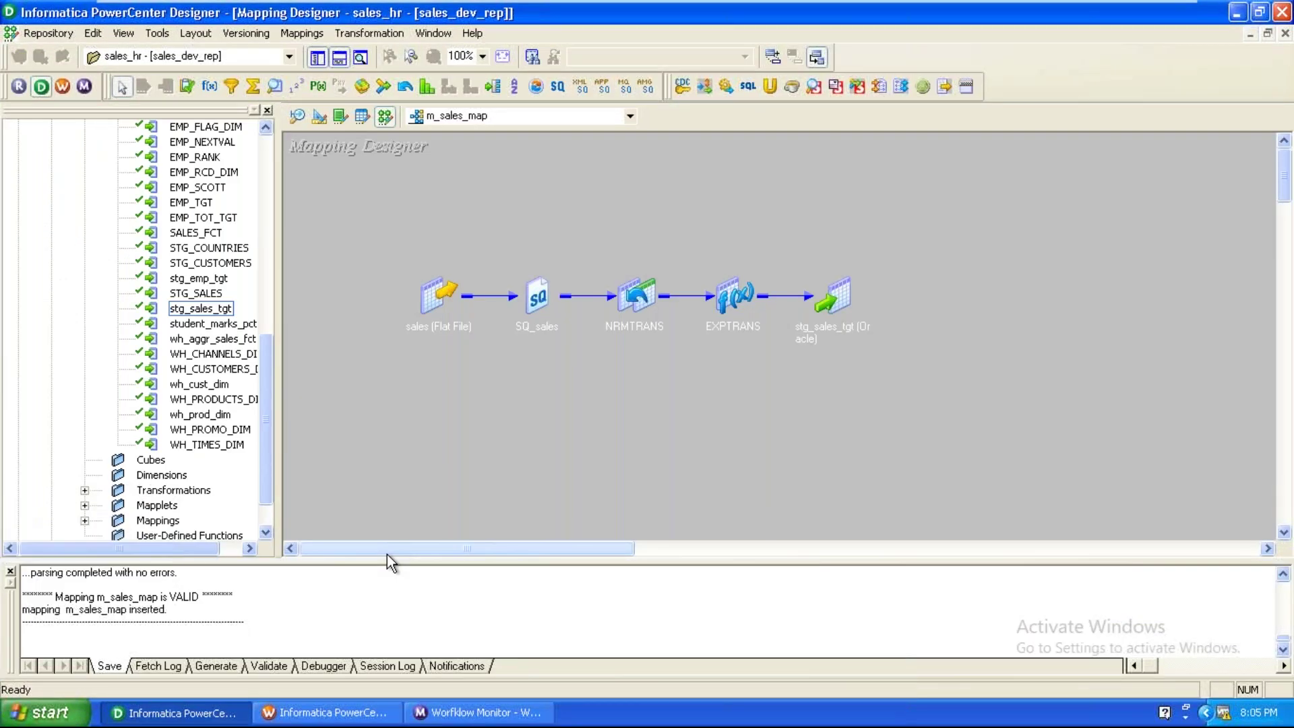
{"action": "right_click", "coordinate": [830, 314]}
{"action": "left_click", "coordinate": [901, 339]}
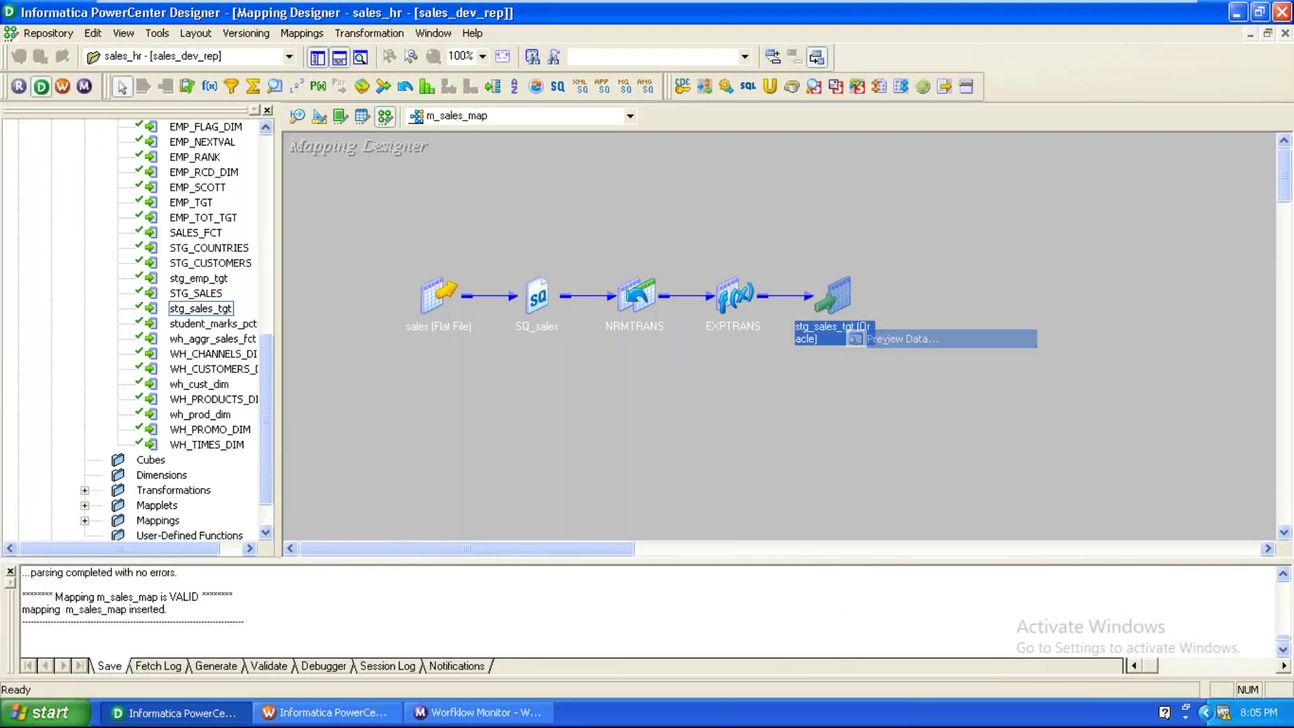
{"action": "left_click", "coordinate": [593, 247]}
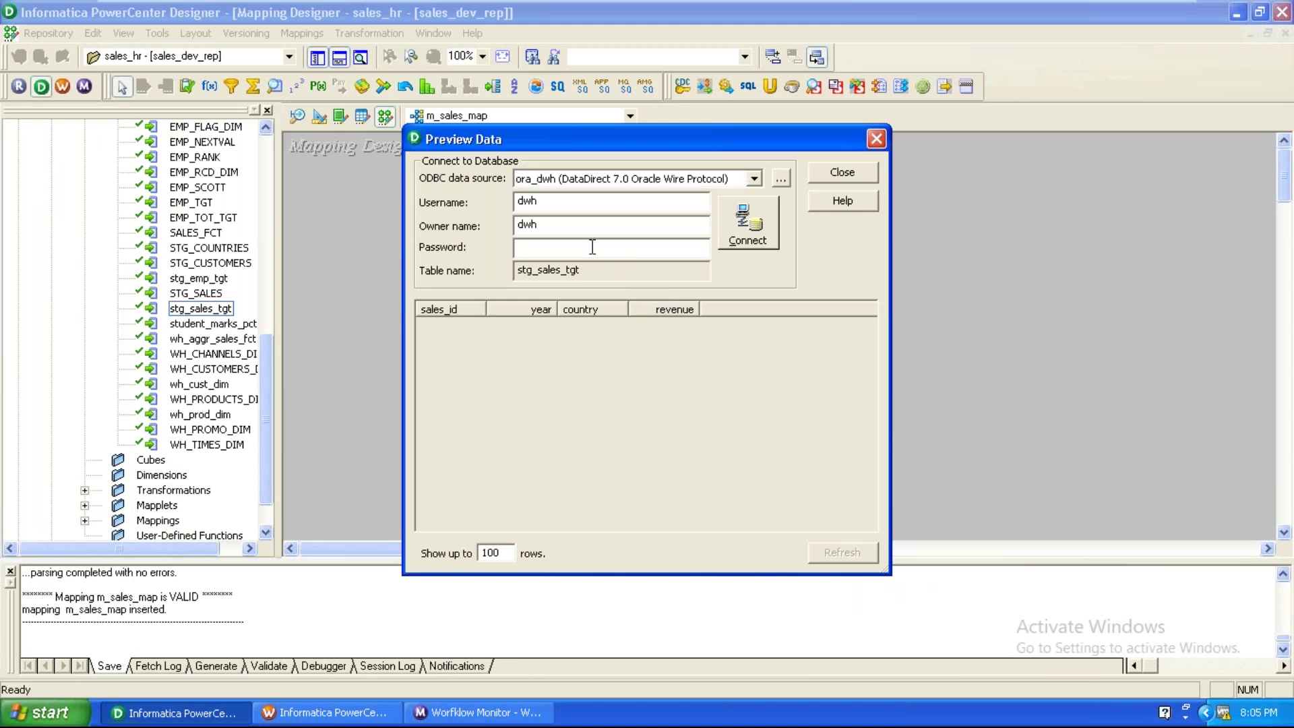
{"action": "type", "text": "dwh"}
{"action": "key", "text": "Return"}
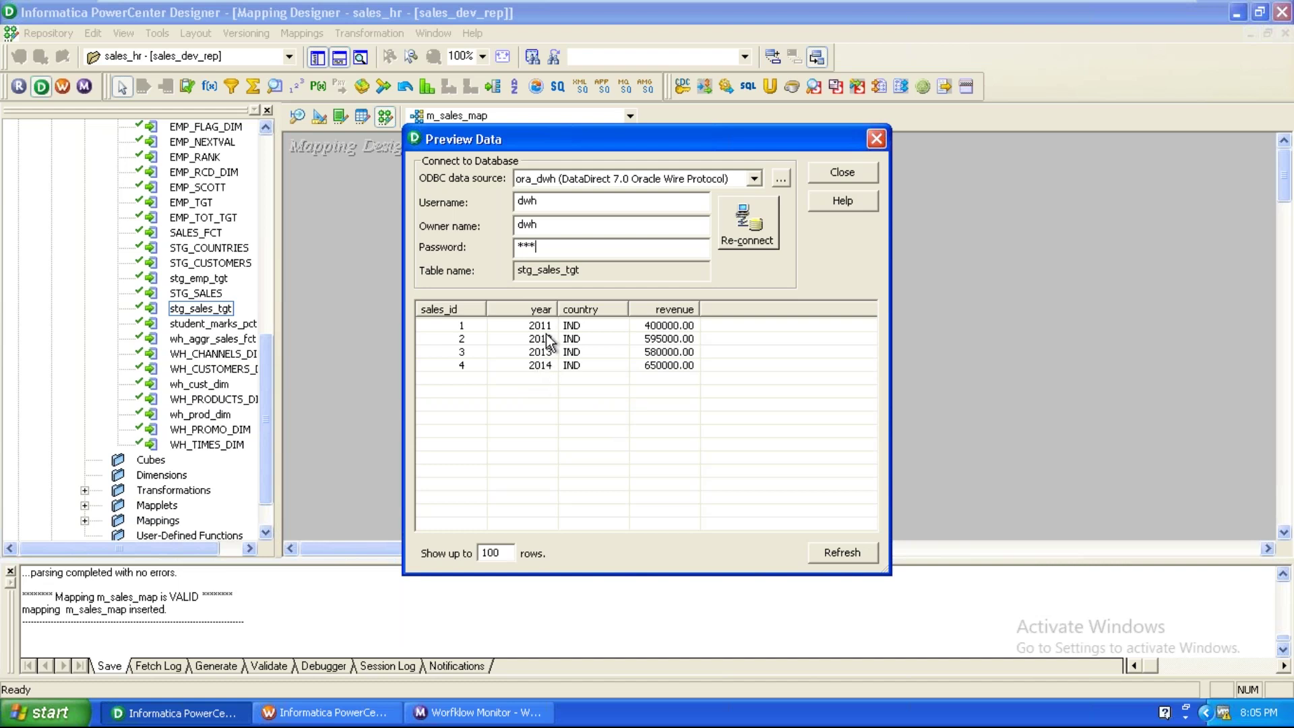
{"action": "left_click", "coordinate": [546, 367]}
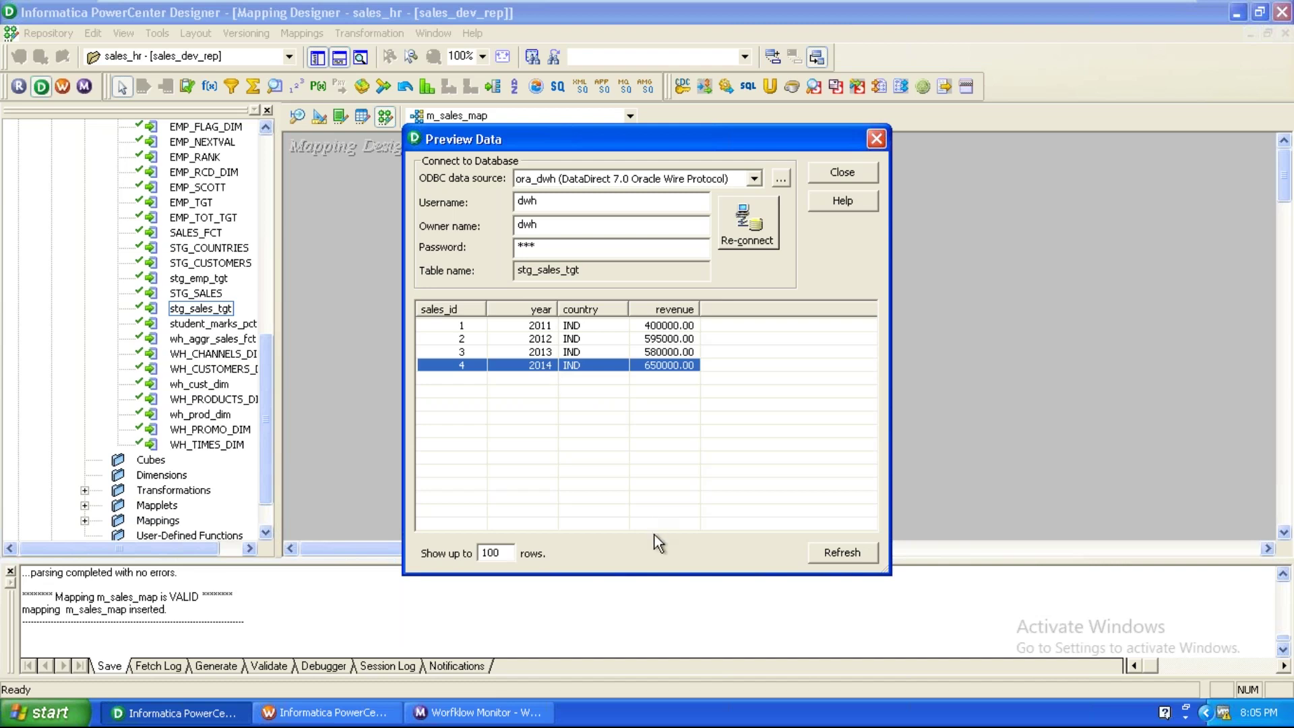
{"action": "right_click", "coordinate": [639, 718]}
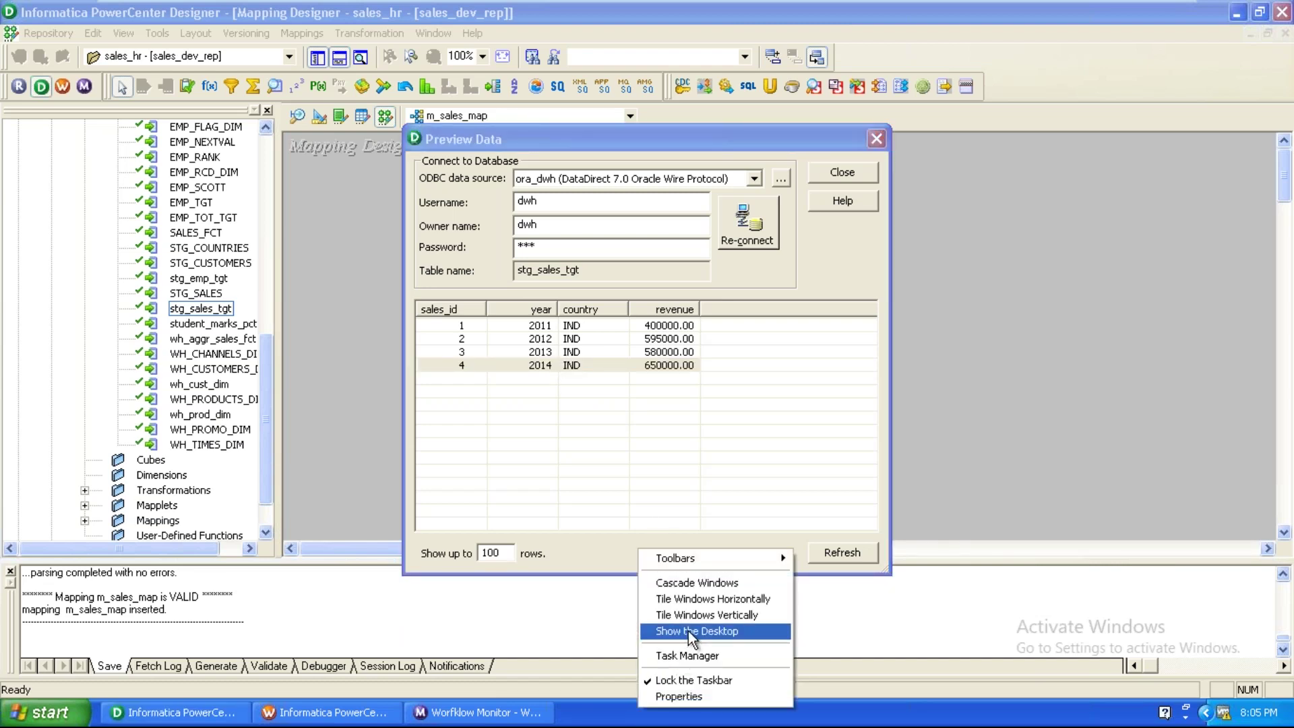
Open the sales file from the desktop in Notepad and replace IND with USA.
{"action": "left_click", "coordinate": [689, 631]}
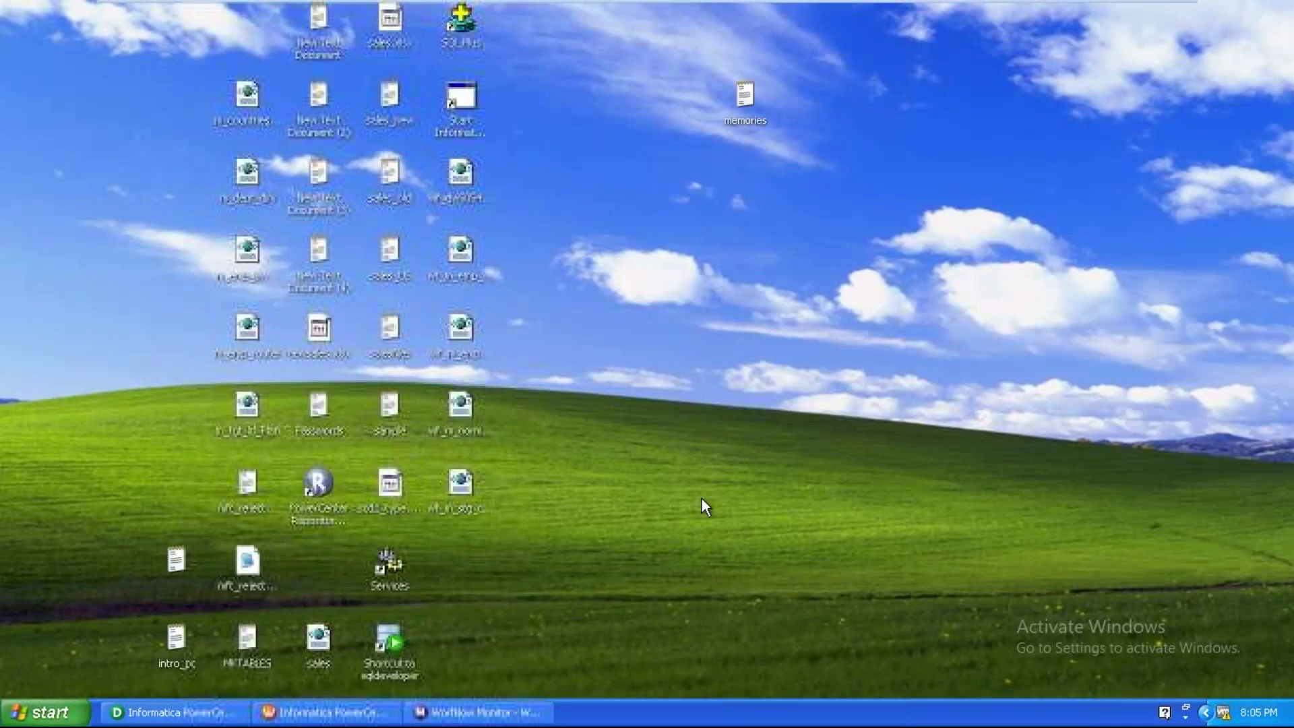
{"action": "left_click", "coordinate": [327, 568]}
{"action": "double_click", "coordinate": [326, 561]}
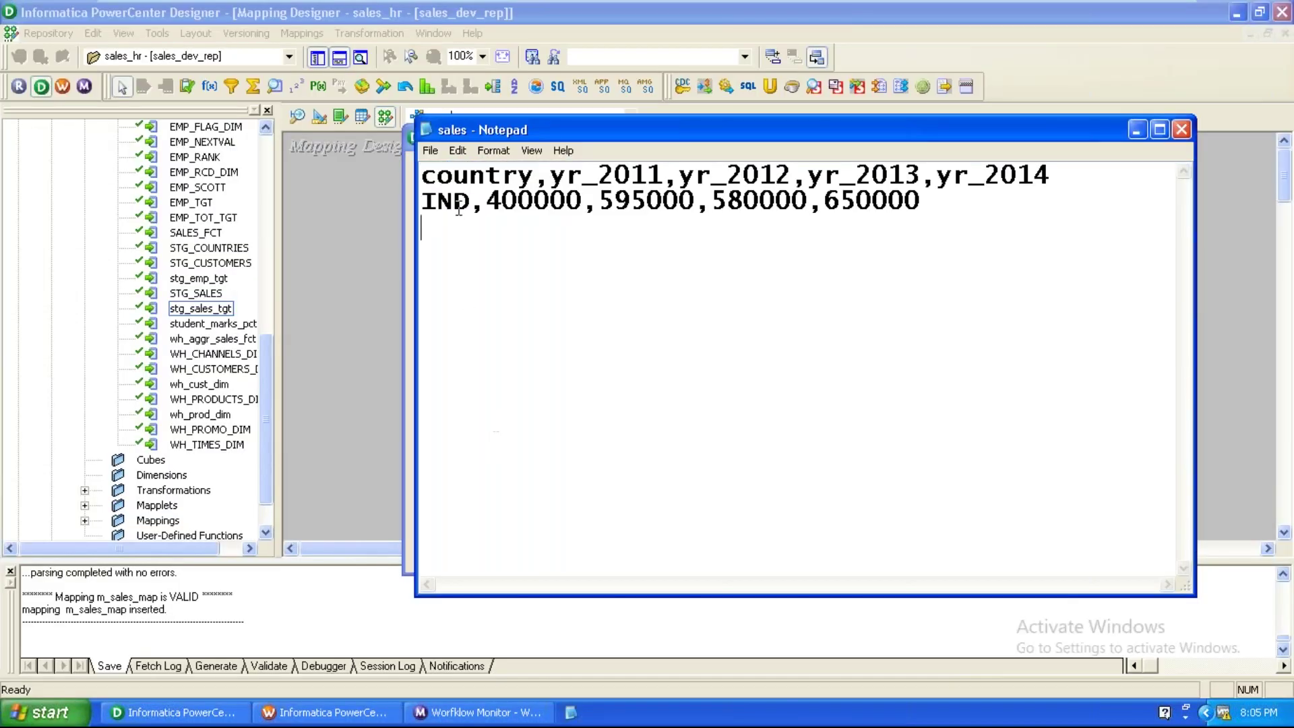
{"action": "left_click", "coordinate": [466, 201]}
{"action": "key", "text": "BackSpace"}
{"action": "key", "text": "BackSpace"}
{"action": "key", "text": "BackSpace"}
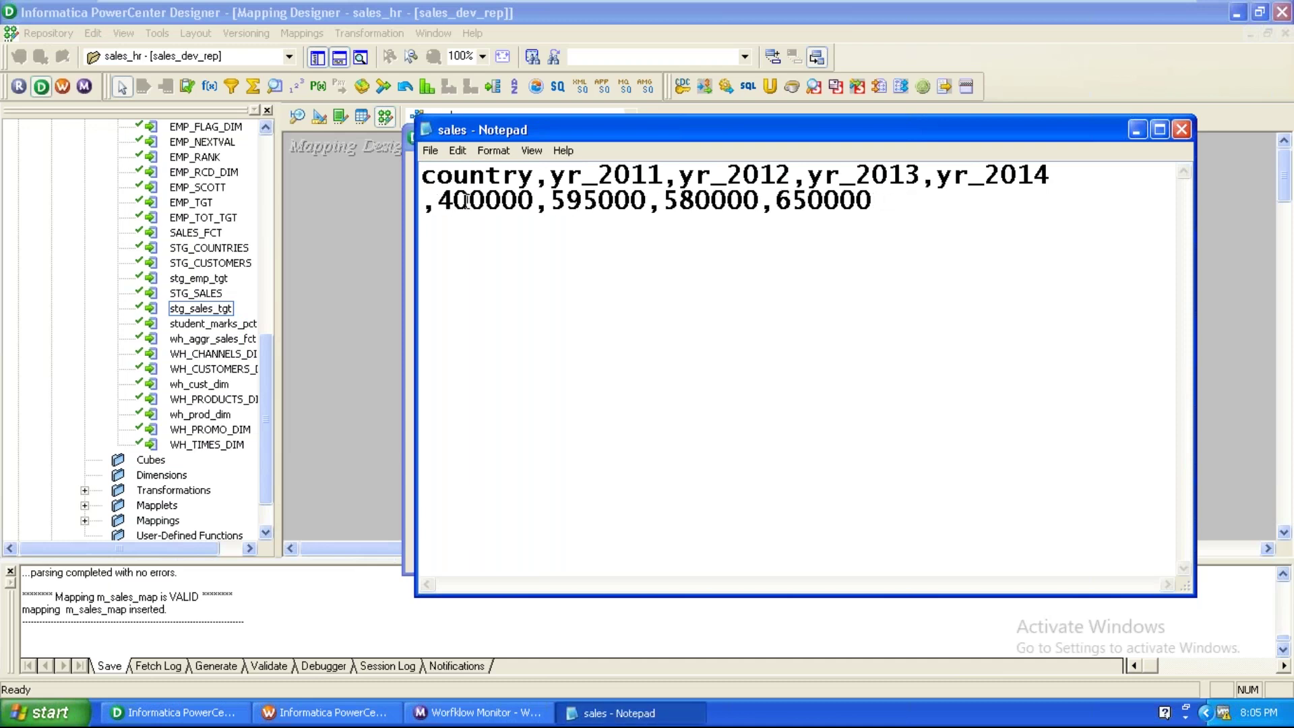
{"action": "type", "text": "USA"}
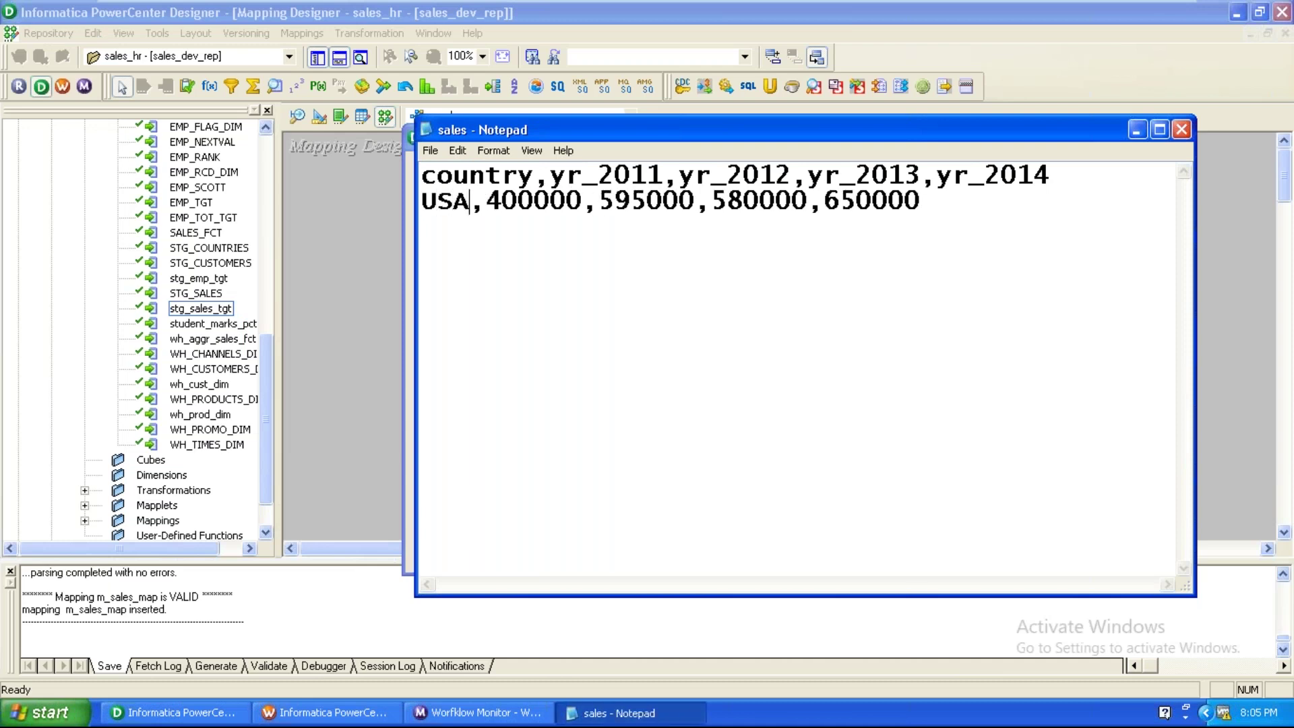
Change the four revenues to 550000, 695000, 780000 and 750000.
{"action": "left_click", "coordinate": [519, 202]}
{"action": "key", "text": "BackSpace"}
{"action": "key", "text": "BackSpace"}
{"action": "type", "text": "5"}
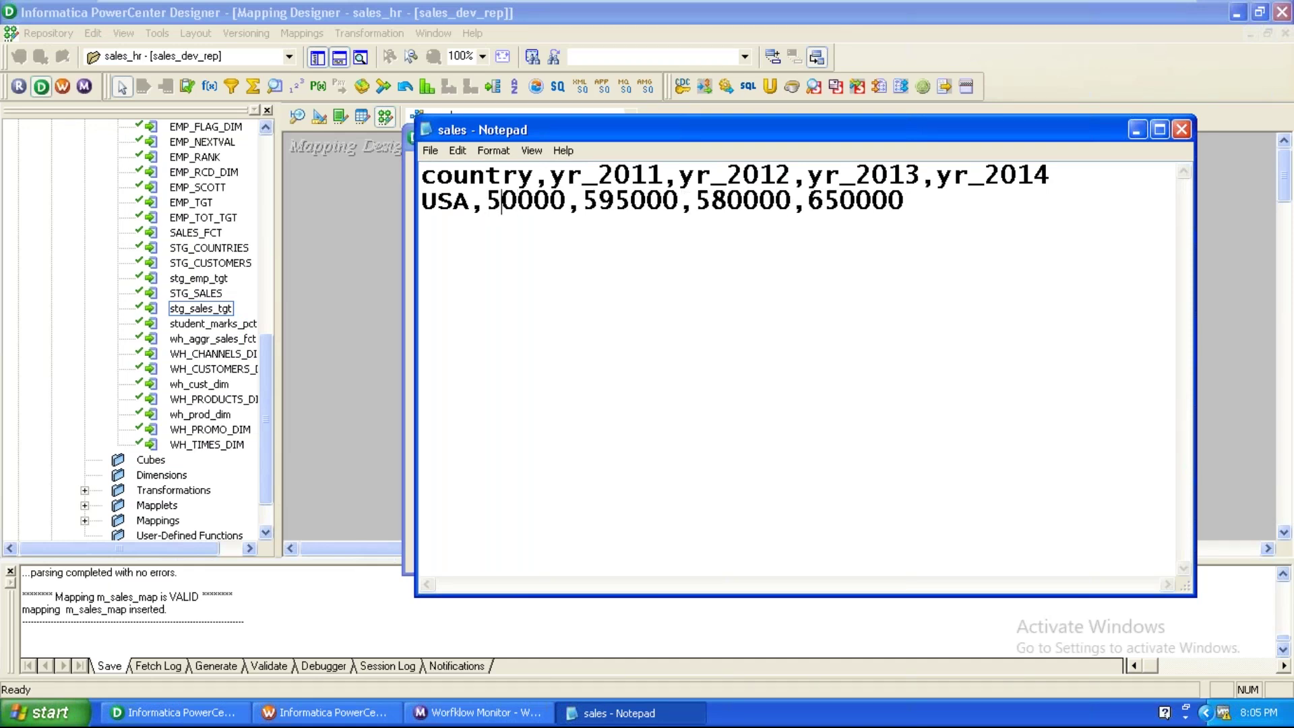
{"action": "type", "text": "5"}
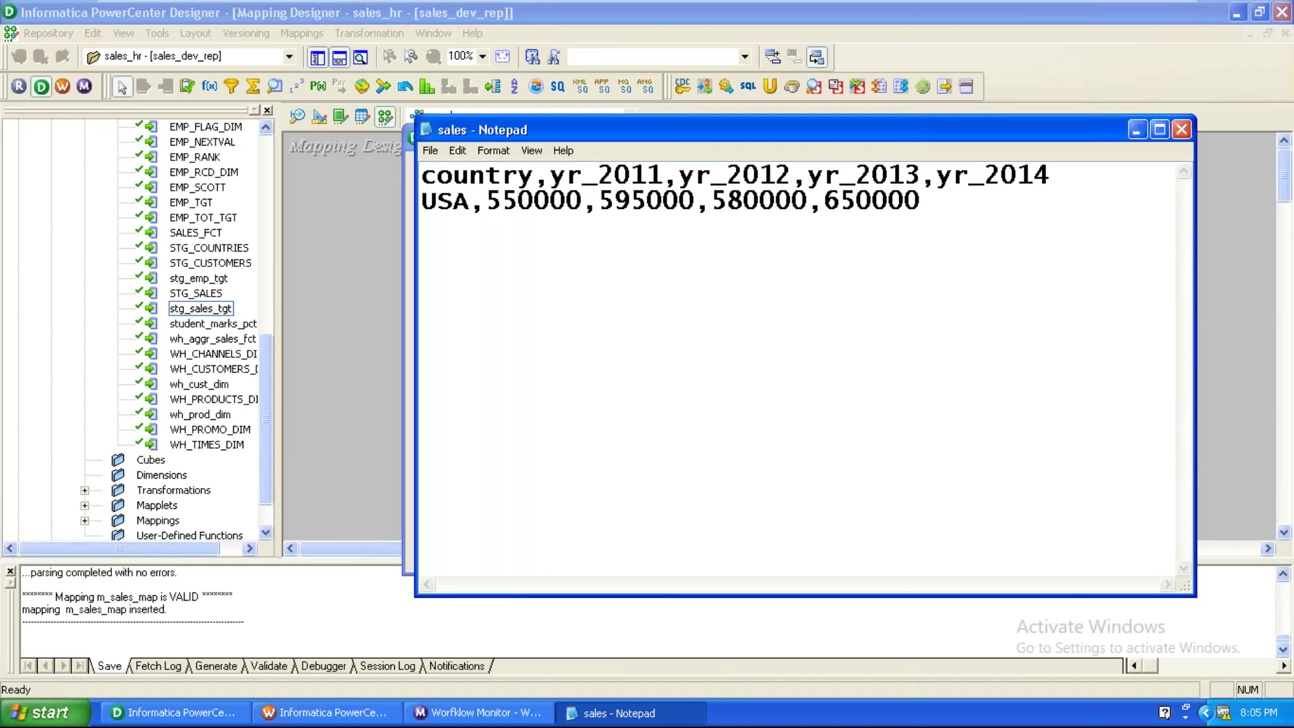
{"action": "left_click", "coordinate": [608, 202]}
{"action": "key", "text": "BackSpace"}
{"action": "type", "text": "6"}
{"action": "left_click", "coordinate": [729, 206]}
{"action": "key", "text": "BackSpace"}
{"action": "type", "text": "7"}
{"action": "left_click", "coordinate": [840, 213]}
{"action": "key", "text": "BackSpace"}
{"action": "type", "text": "7"}
Save the edited sales file and return to Workflow Monitor.
{"action": "left_click", "coordinate": [431, 151]}
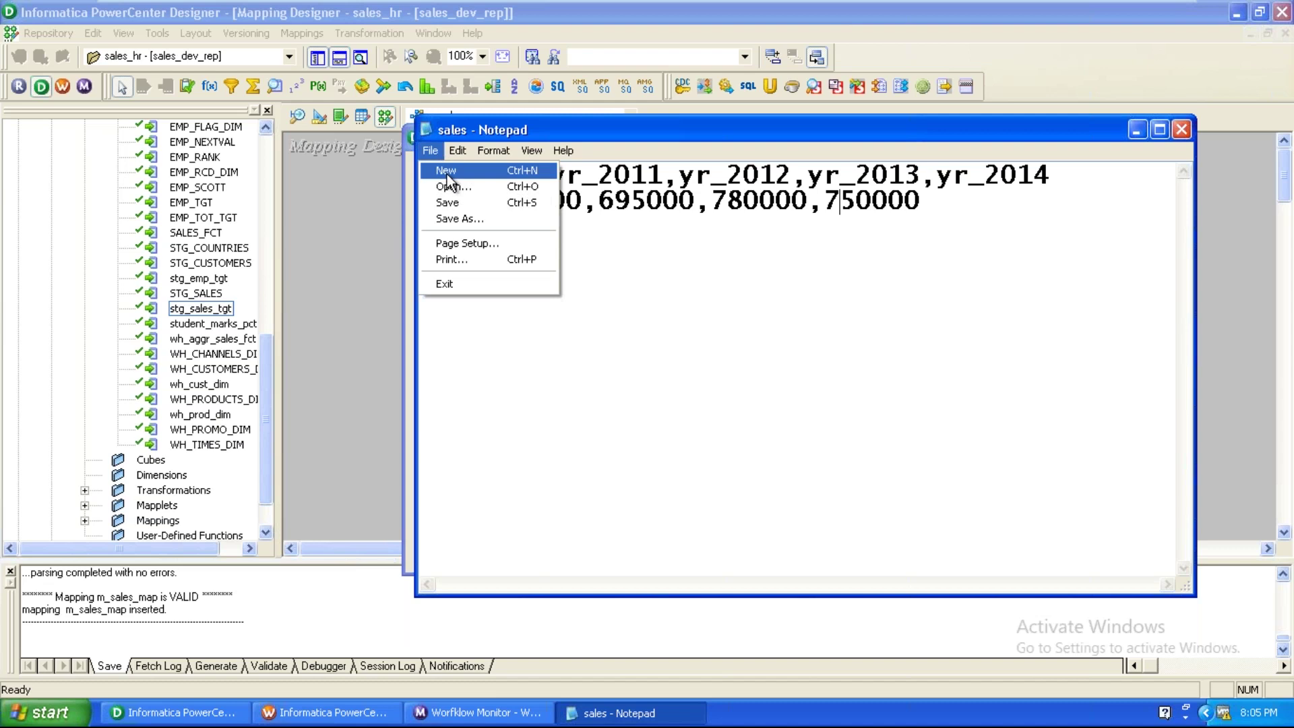
{"action": "left_click", "coordinate": [453, 203]}
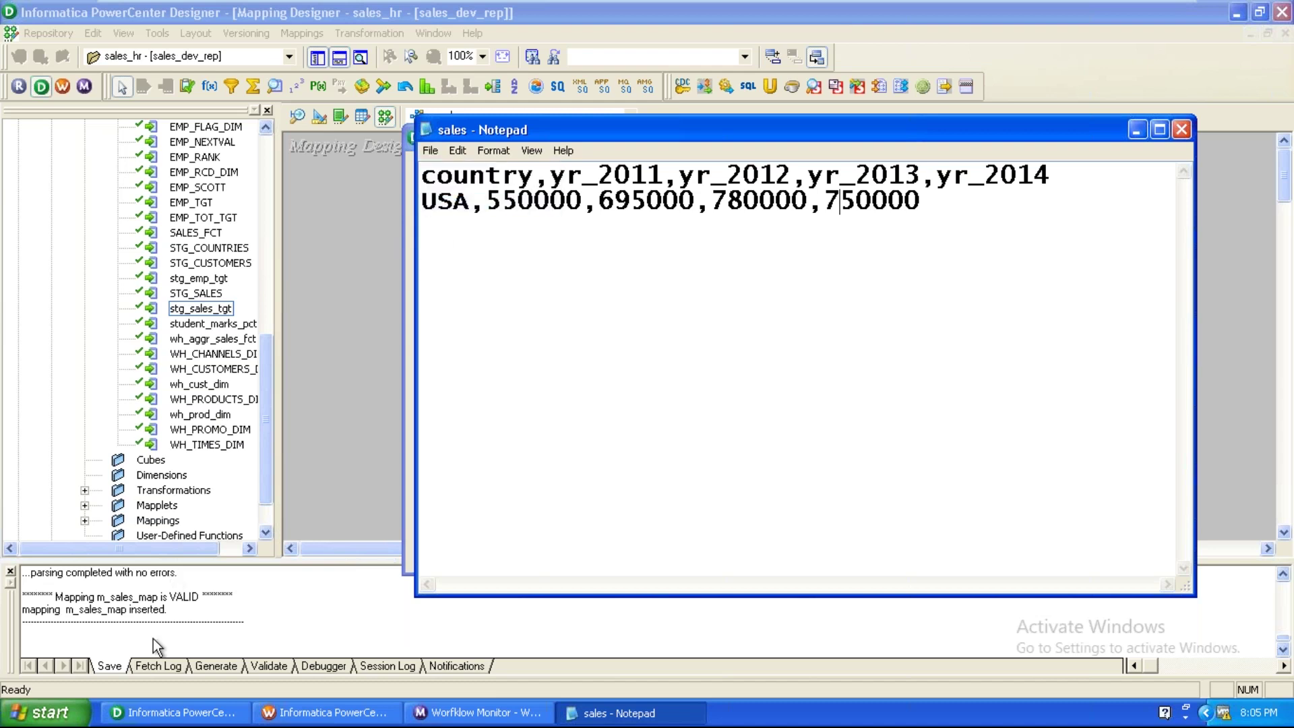
{"action": "left_click", "coordinate": [418, 708]}
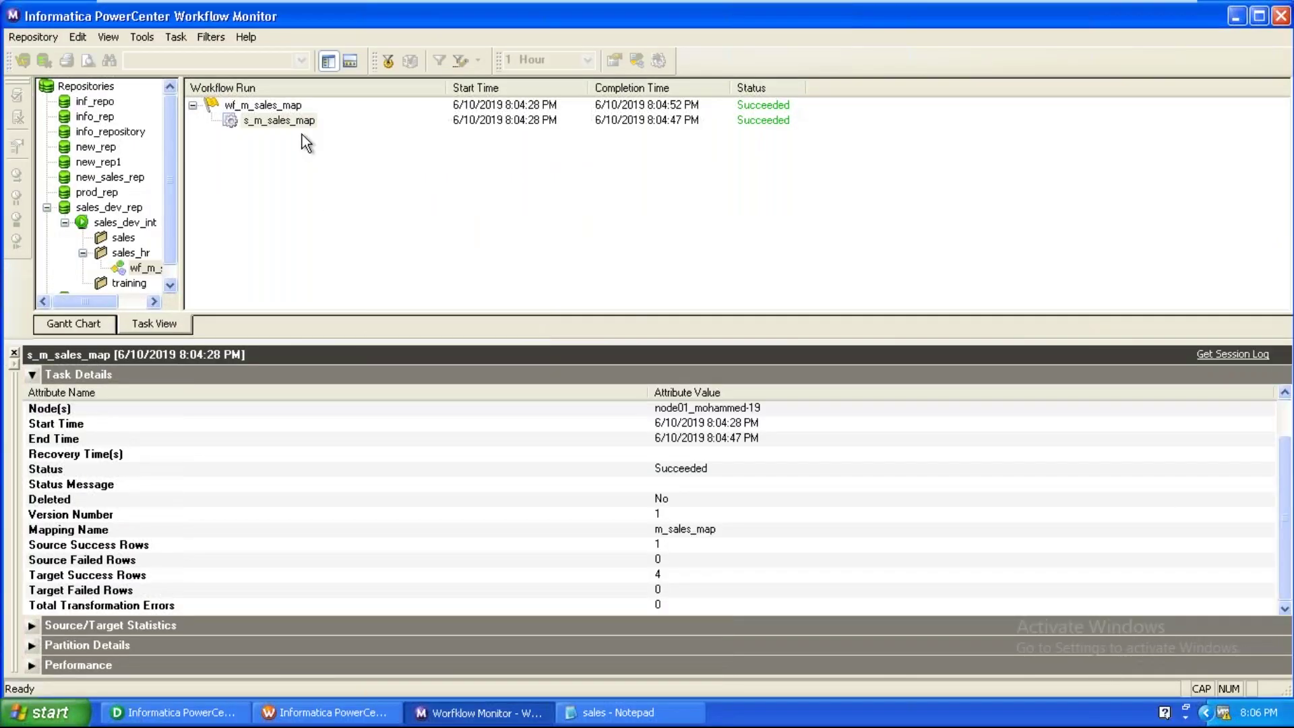
Restart the s_m_sales_map session and close the sales file in Notepad.
{"action": "right_click", "coordinate": [298, 124]}
{"action": "left_click", "coordinate": [317, 148]}
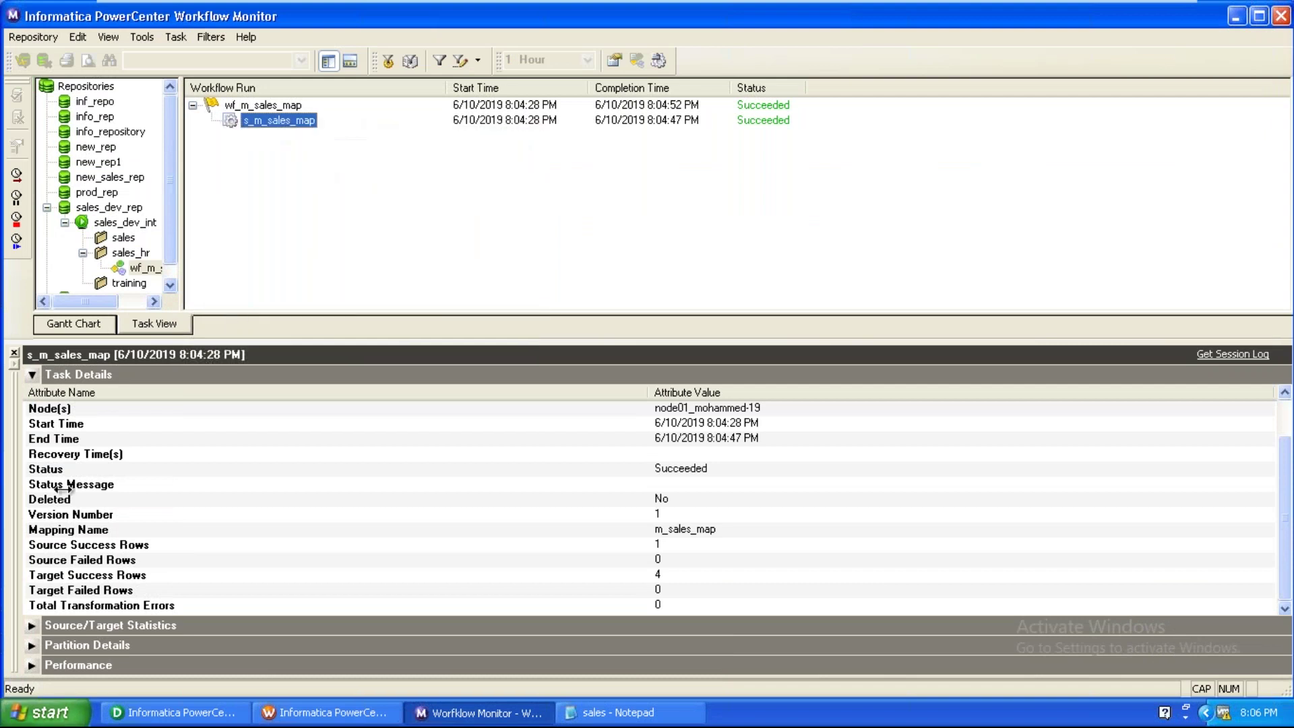
{"action": "left_click", "coordinate": [630, 713]}
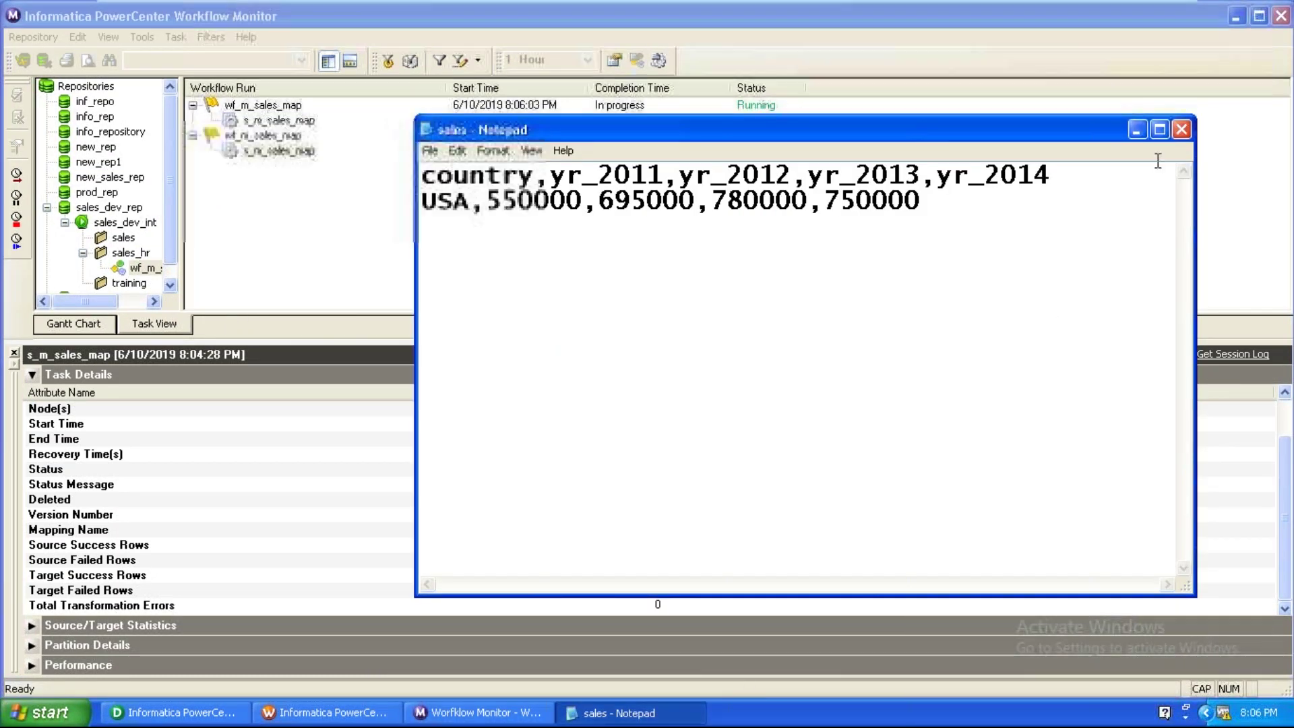
{"action": "left_click", "coordinate": [1182, 131]}
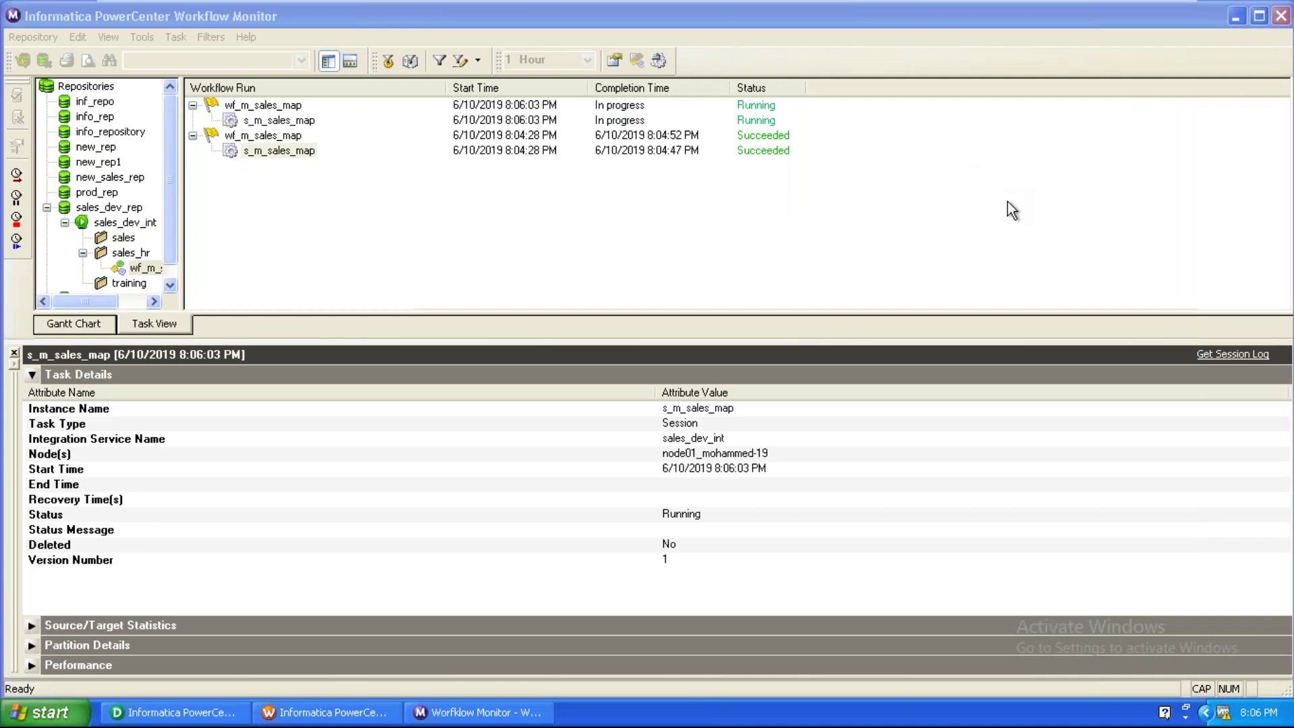
View the new run's properties, then refresh the stg_sales_tgt preview in Designer.
{"action": "left_click", "coordinate": [301, 121]}
{"action": "right_click", "coordinate": [301, 123]}
{"action": "left_click", "coordinate": [329, 320]}
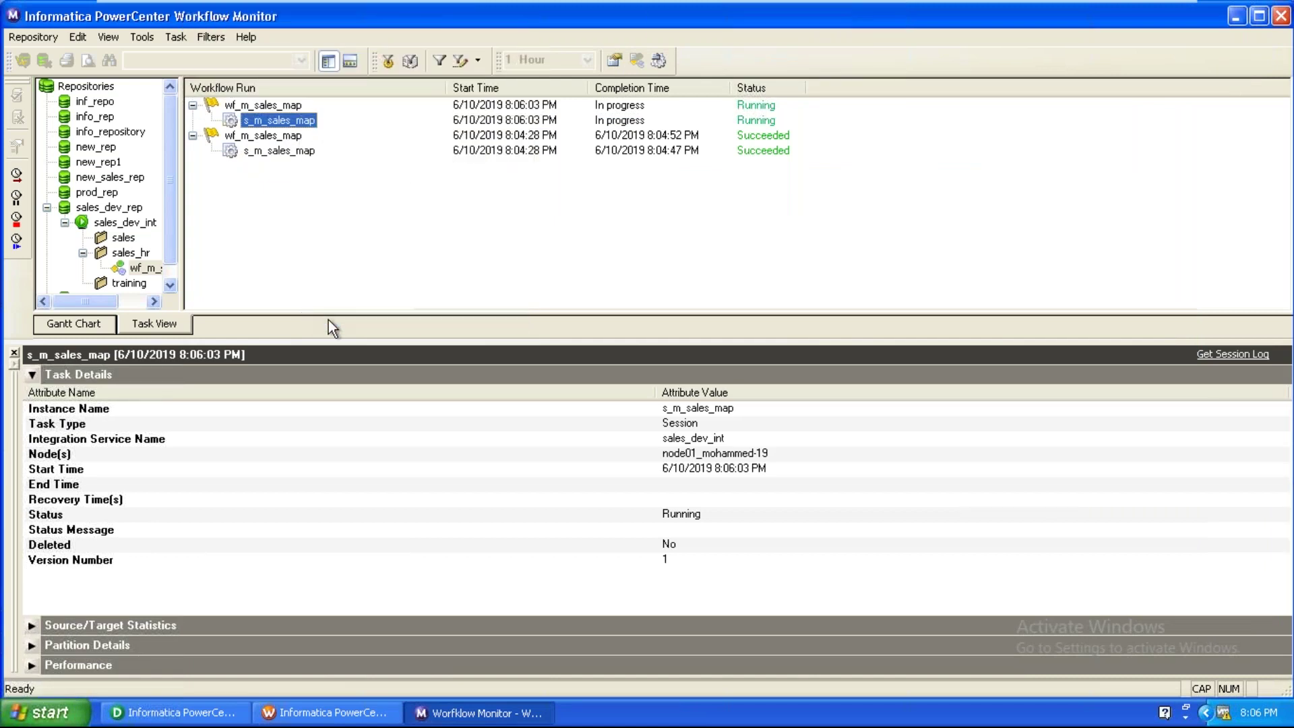
{"action": "left_click", "coordinate": [188, 712]}
{"action": "left_click", "coordinate": [830, 561]}
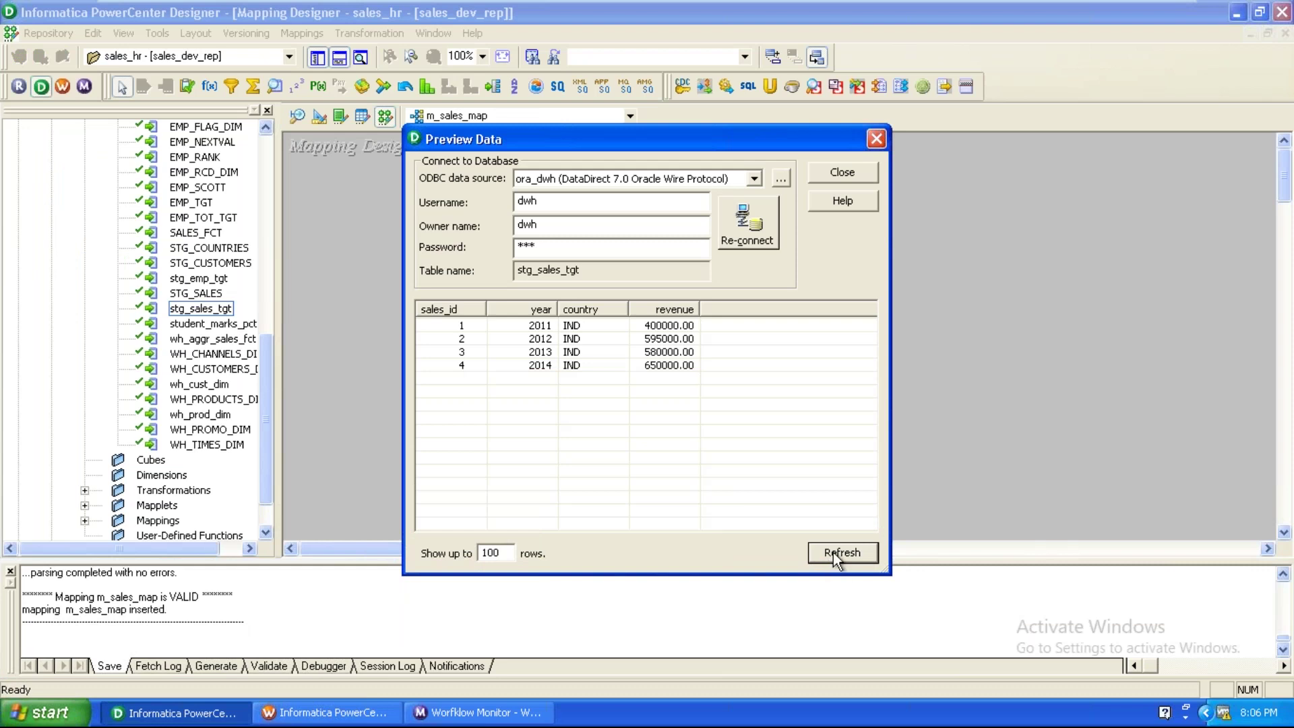
Refresh the stg_sales_tgt preview, checking rerun progress, until the USA rows appear.
{"action": "left_click", "coordinate": [833, 552]}
{"action": "left_click", "coordinate": [487, 714]}
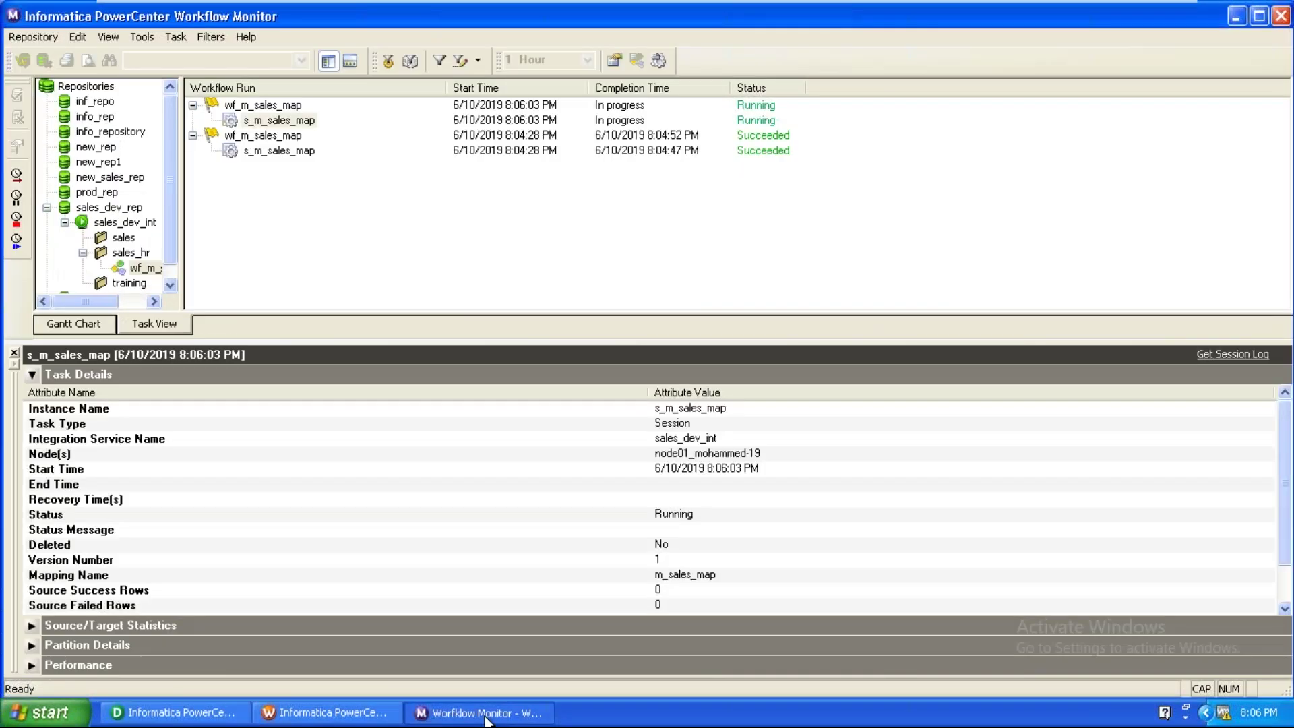
{"action": "left_click", "coordinate": [156, 714]}
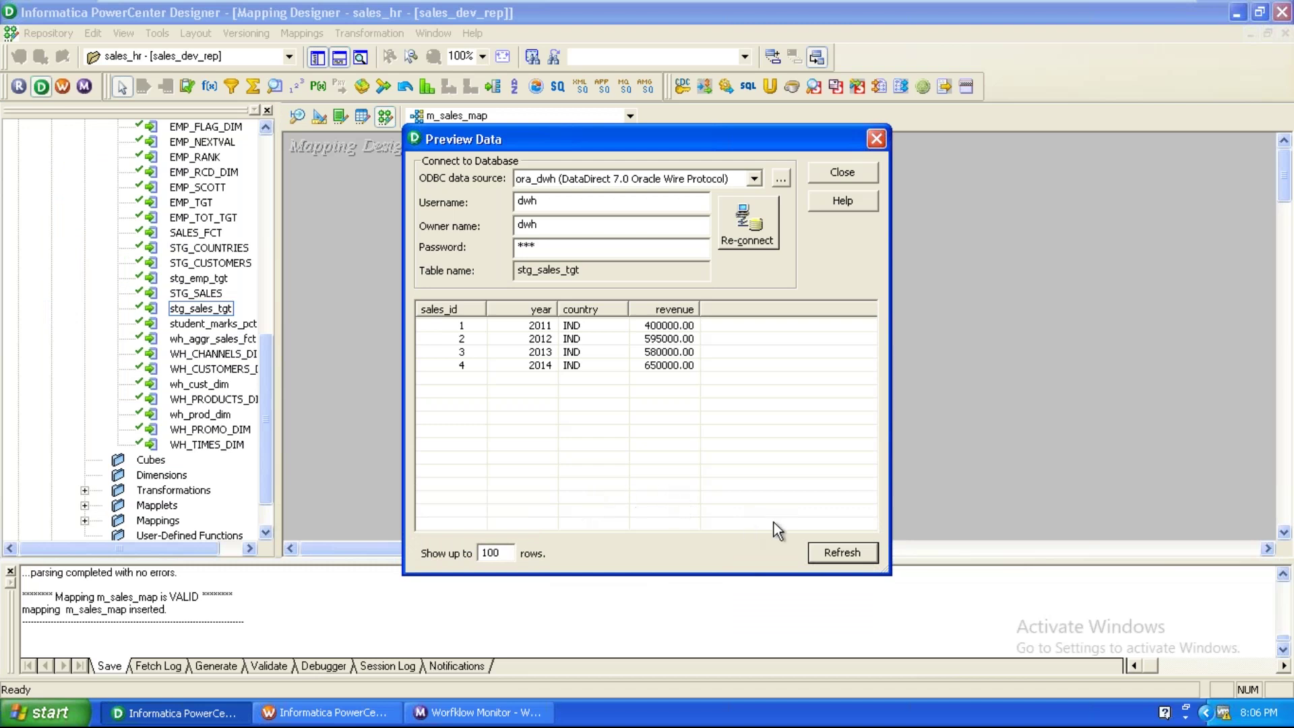
{"action": "left_click", "coordinate": [827, 554]}
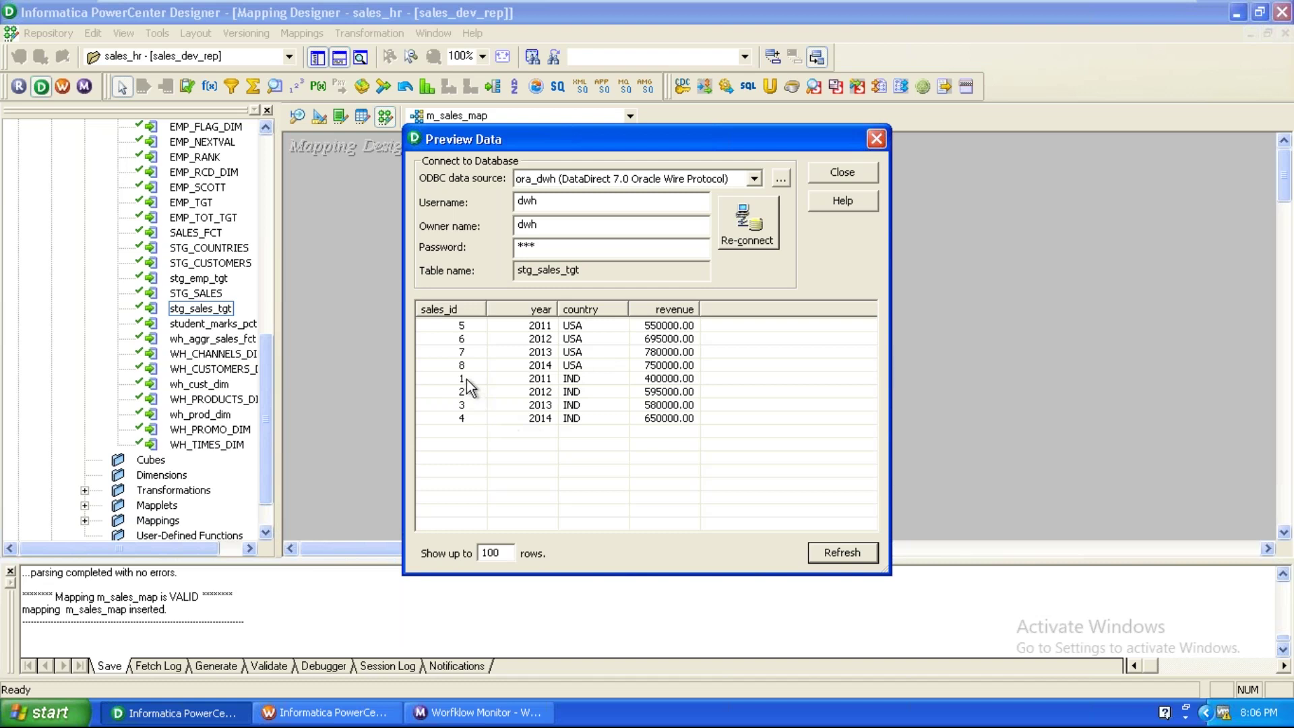
{"action": "left_click", "coordinate": [854, 553]}
Inspect the new USA rows 5–8 for 2011–2013 and close the preview.
{"action": "left_click", "coordinate": [471, 326]}
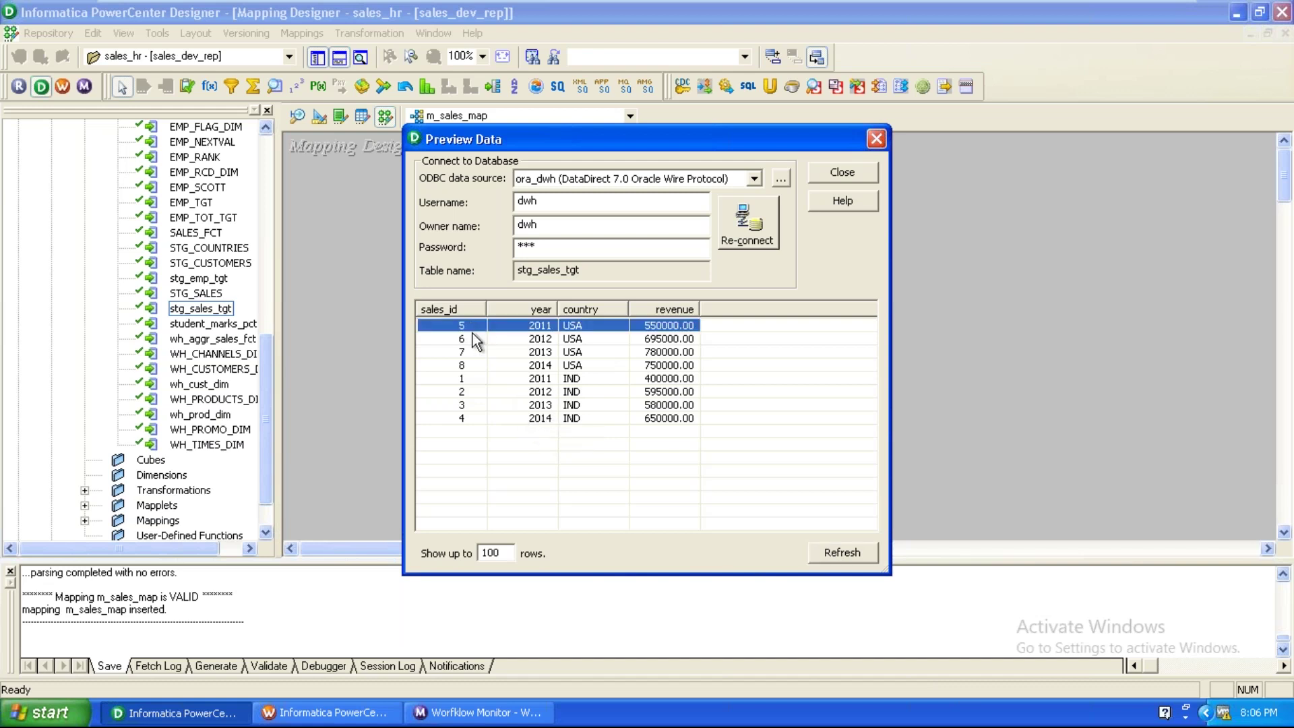
{"action": "left_click", "coordinate": [470, 341]}
{"action": "left_click", "coordinate": [473, 352]}
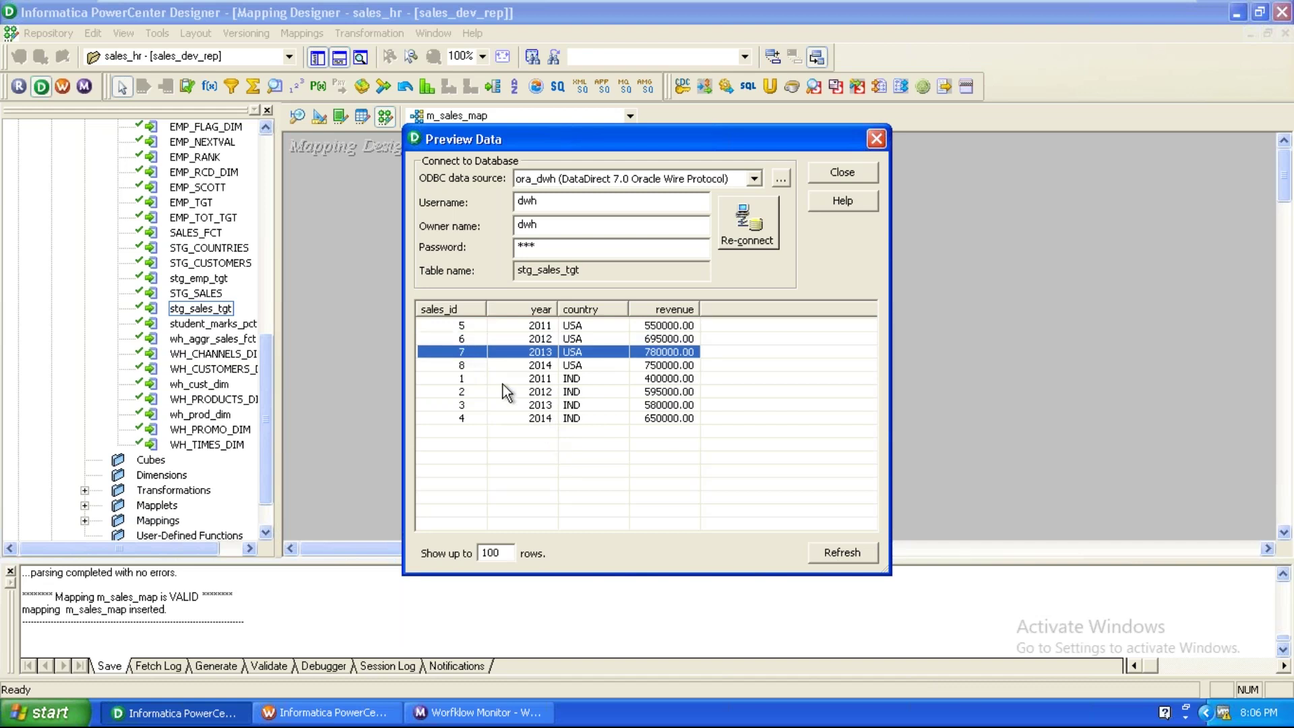
{"action": "left_click", "coordinate": [561, 328]}
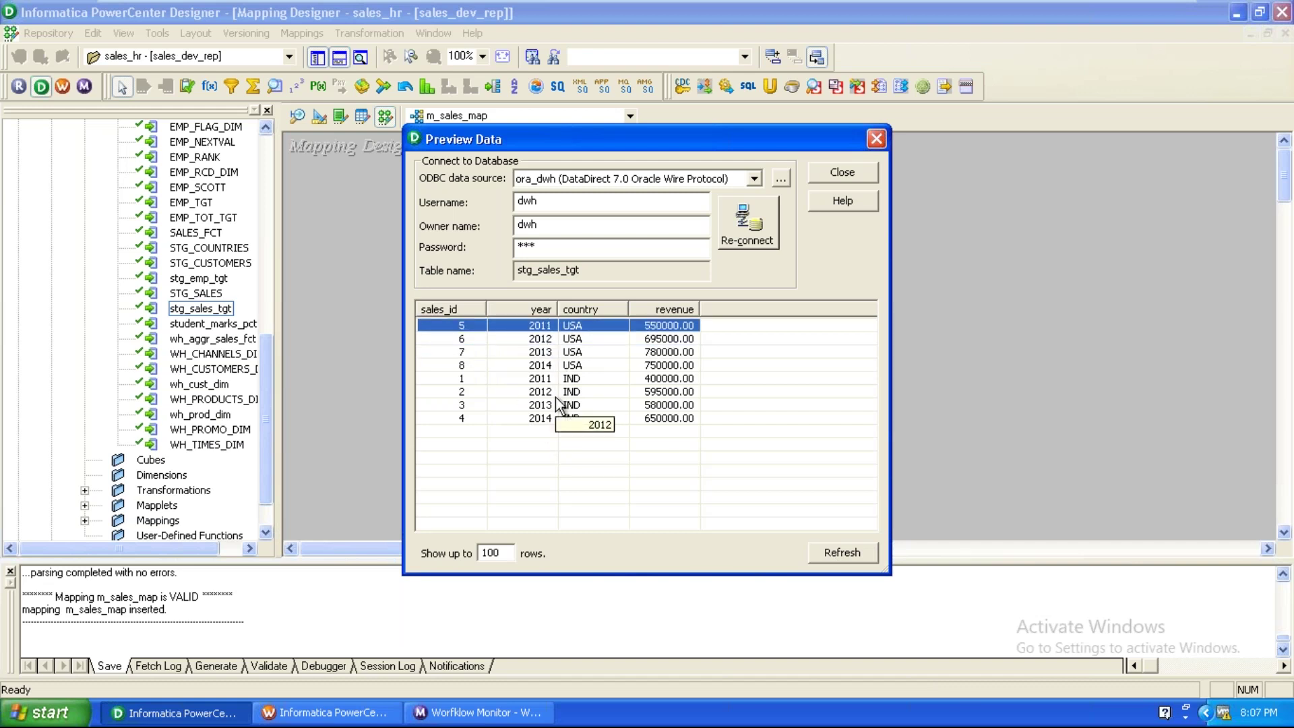
{"action": "left_click", "coordinate": [887, 139]}
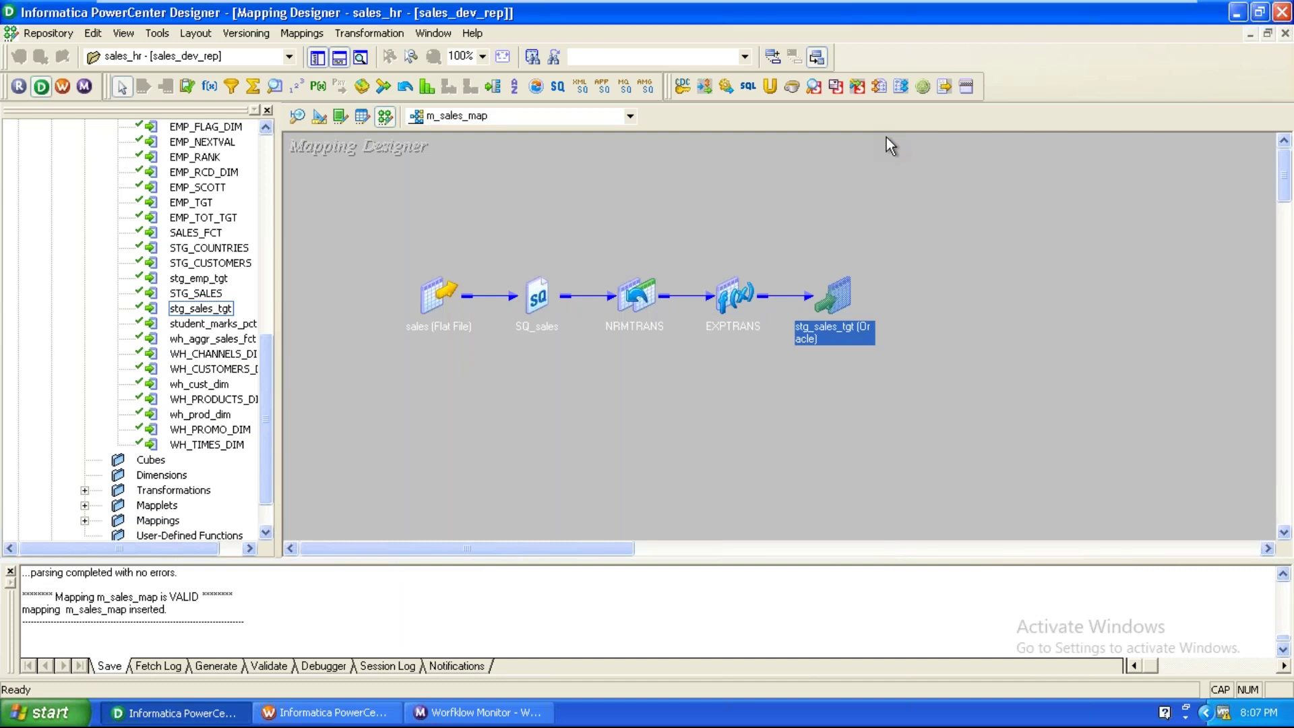
Expand stg_sales_tgt to show its columns and move it up and right.
{"action": "left_click", "coordinate": [983, 352]}
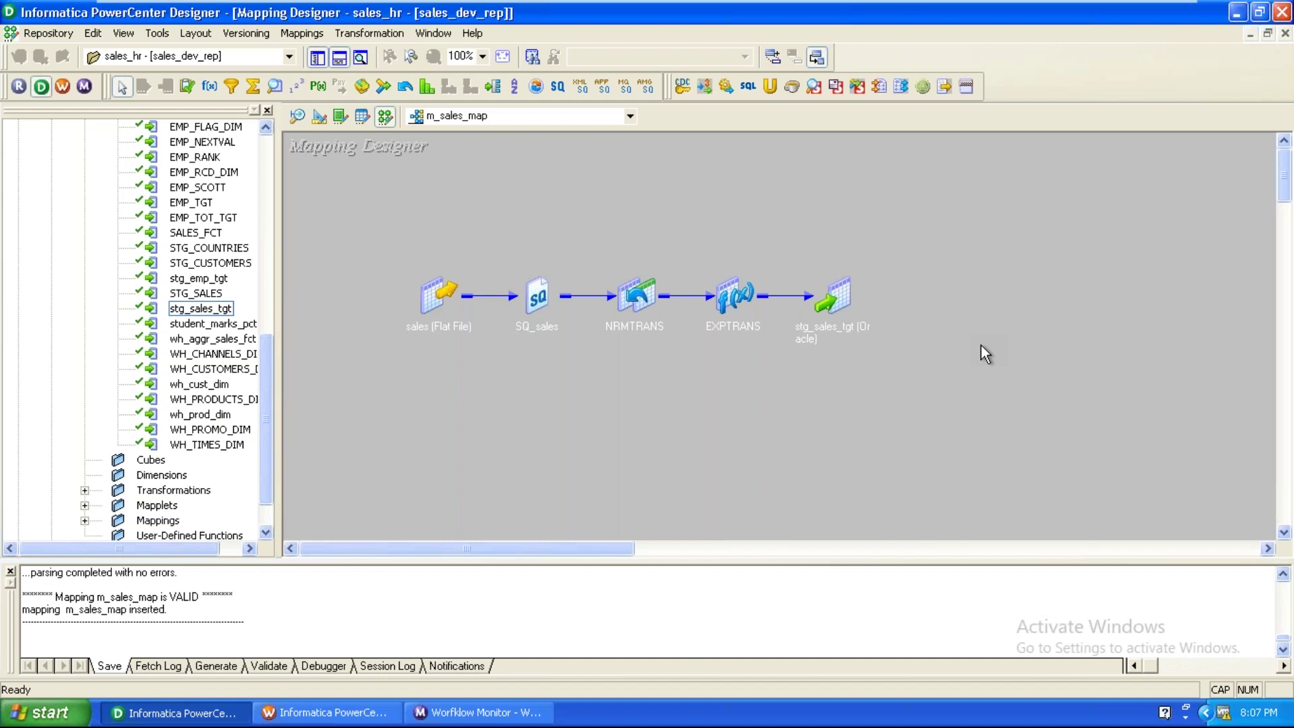
{"action": "double_click", "coordinate": [836, 294]}
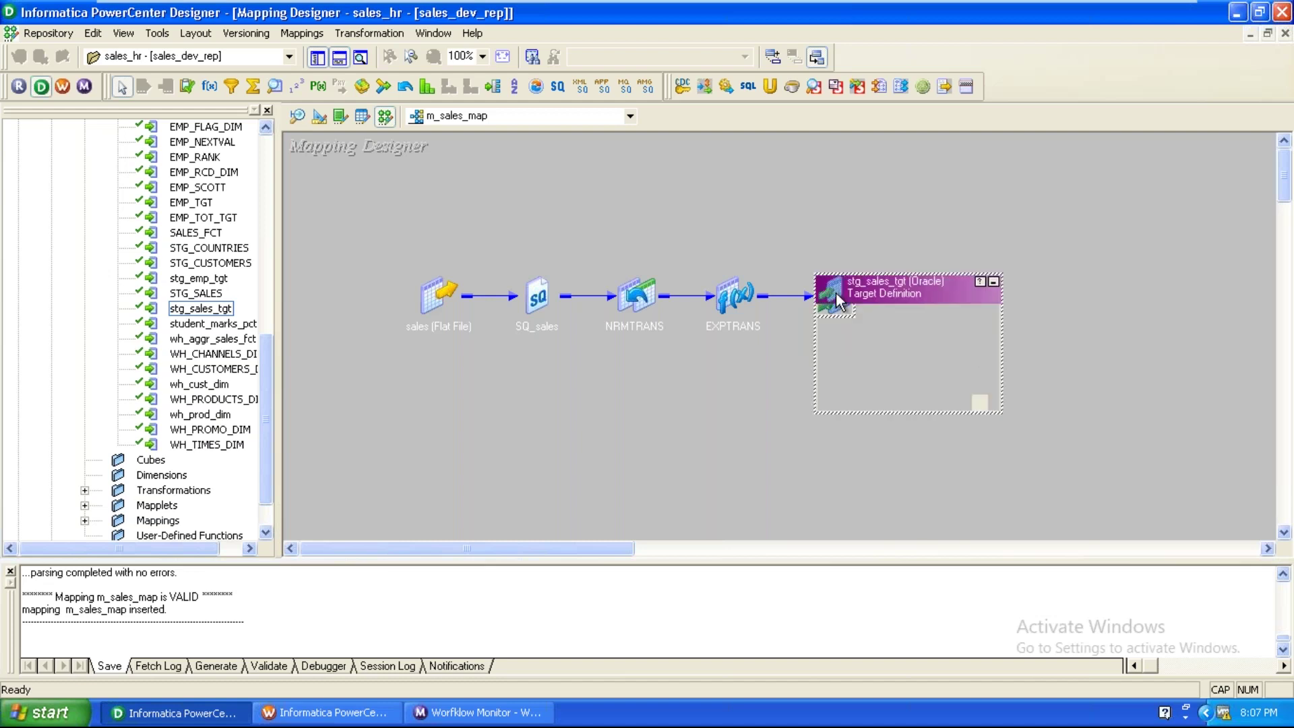
{"action": "left_click_drag", "start_coordinate": [843, 295], "coordinate": [916, 250]}
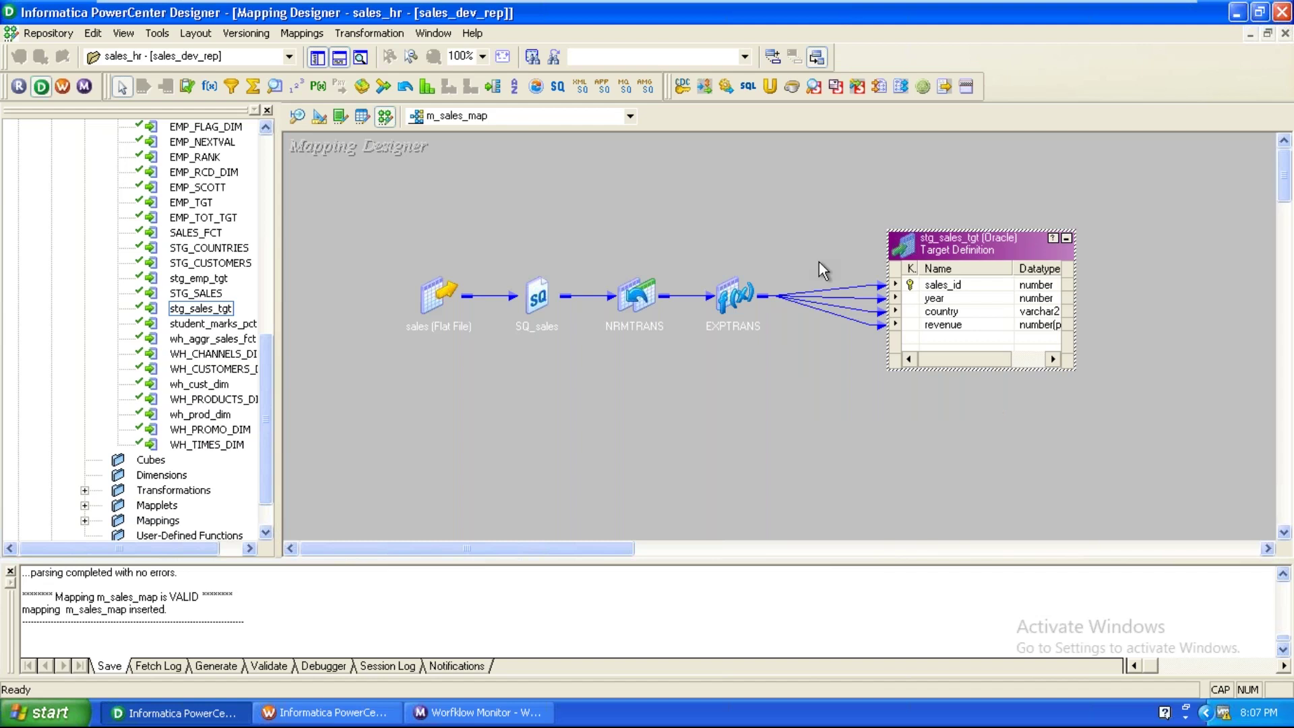
Move EXPTRANS and NRMTRANS upward on the m_sales_map canvas.
{"action": "left_click", "coordinate": [728, 526]}
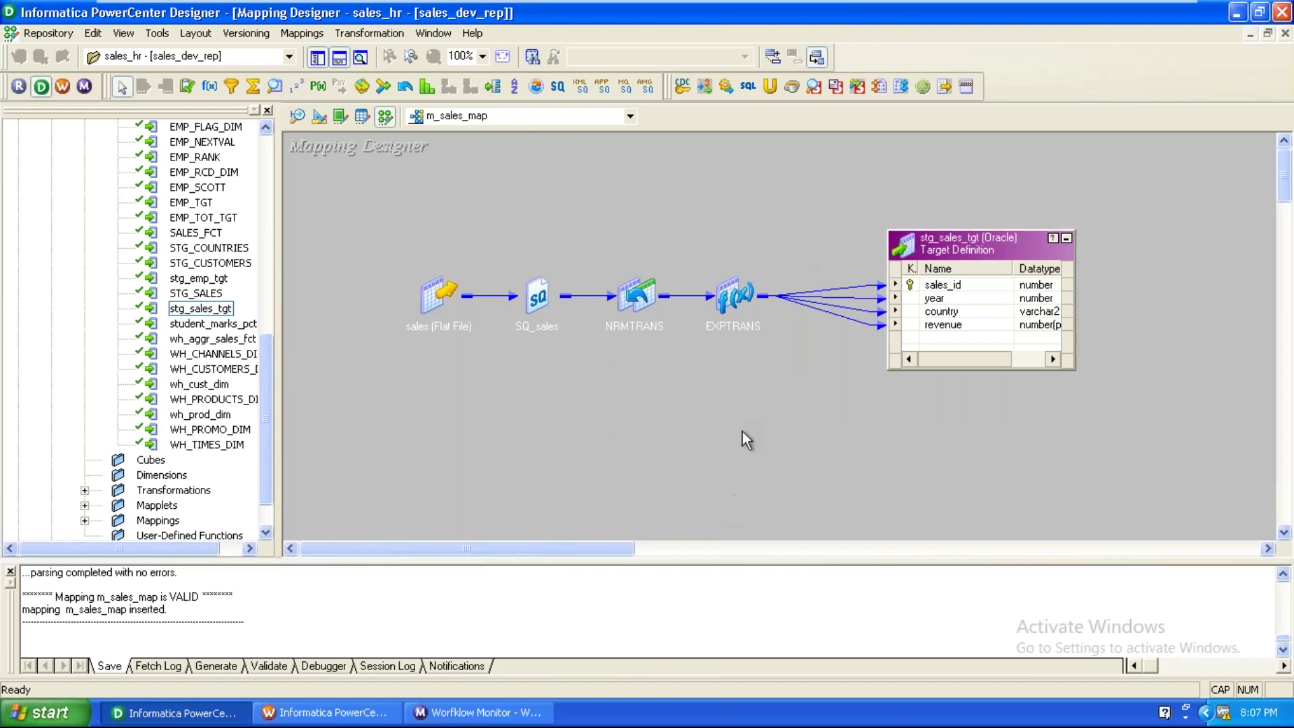
{"action": "left_click_drag", "start_coordinate": [750, 300], "coordinate": [805, 230]}
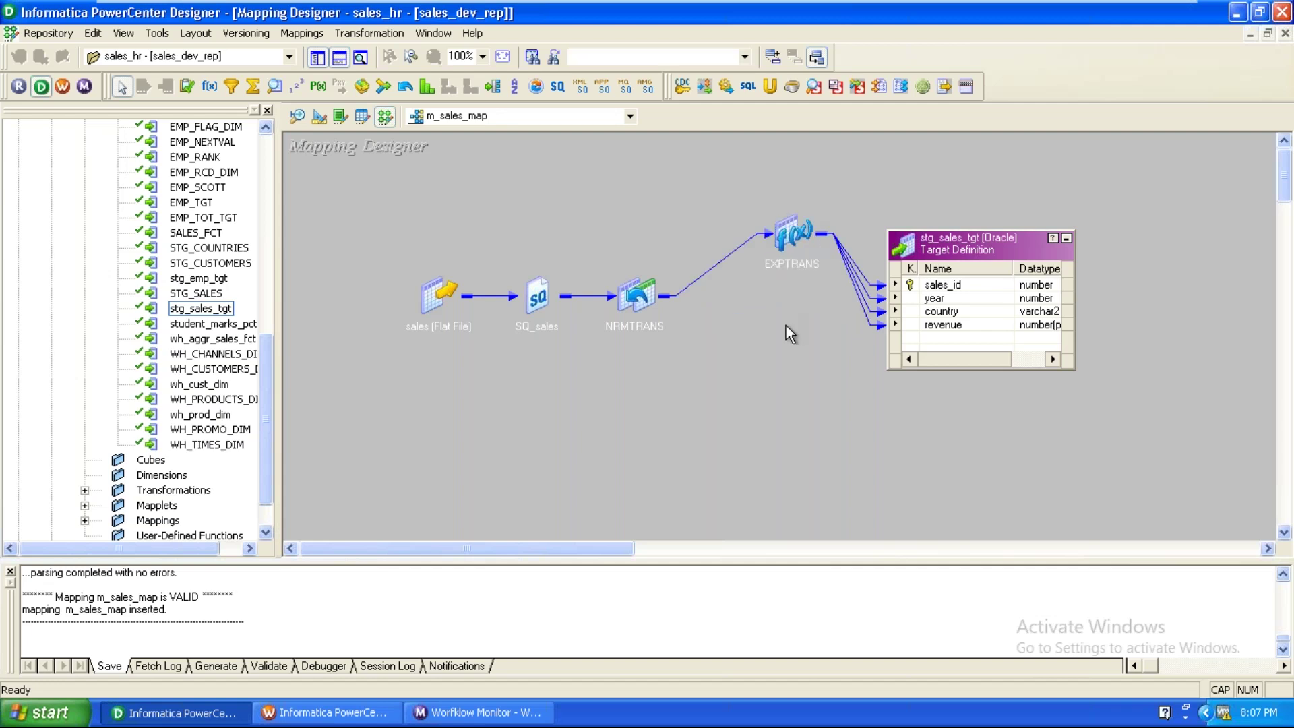
{"action": "left_click_drag", "start_coordinate": [639, 291], "coordinate": [671, 237]}
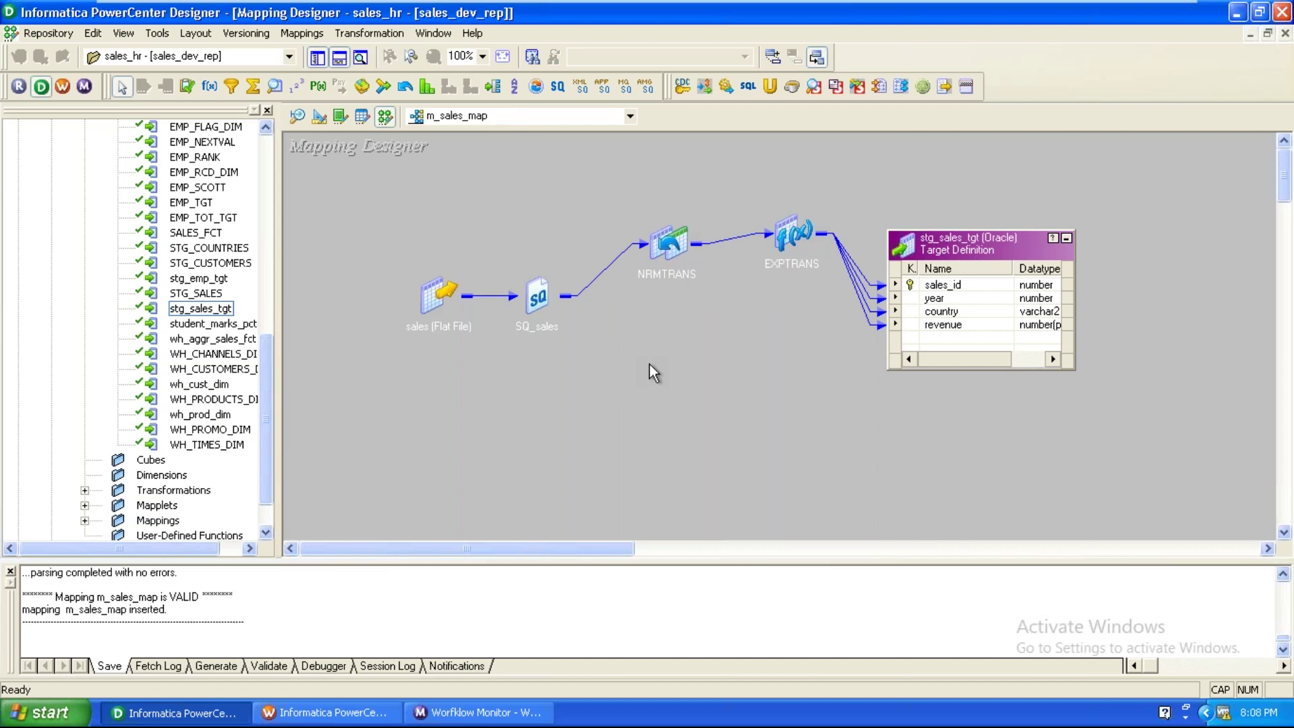
Switch to m_emp_str_prc_map and open SQ_EMP's transformation properties.
{"action": "left_click", "coordinate": [515, 117]}
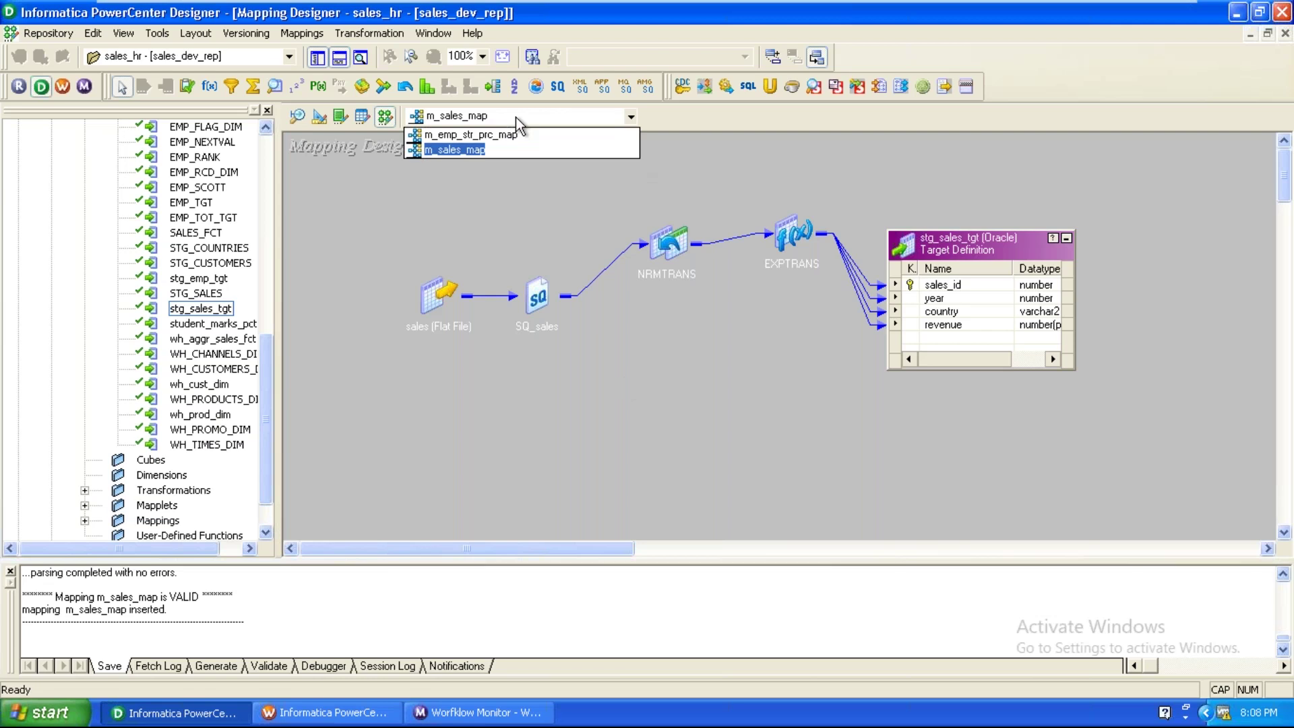
{"action": "left_click", "coordinate": [511, 140]}
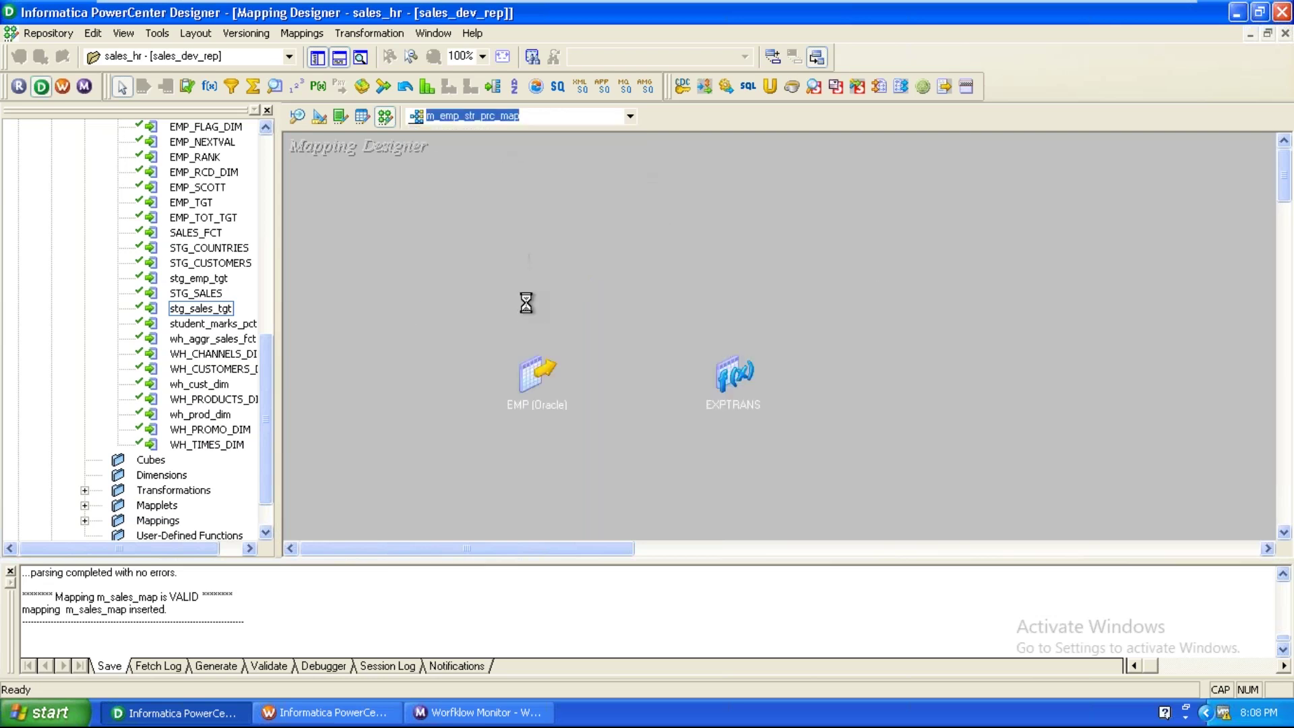
{"action": "double_click", "coordinate": [656, 376]}
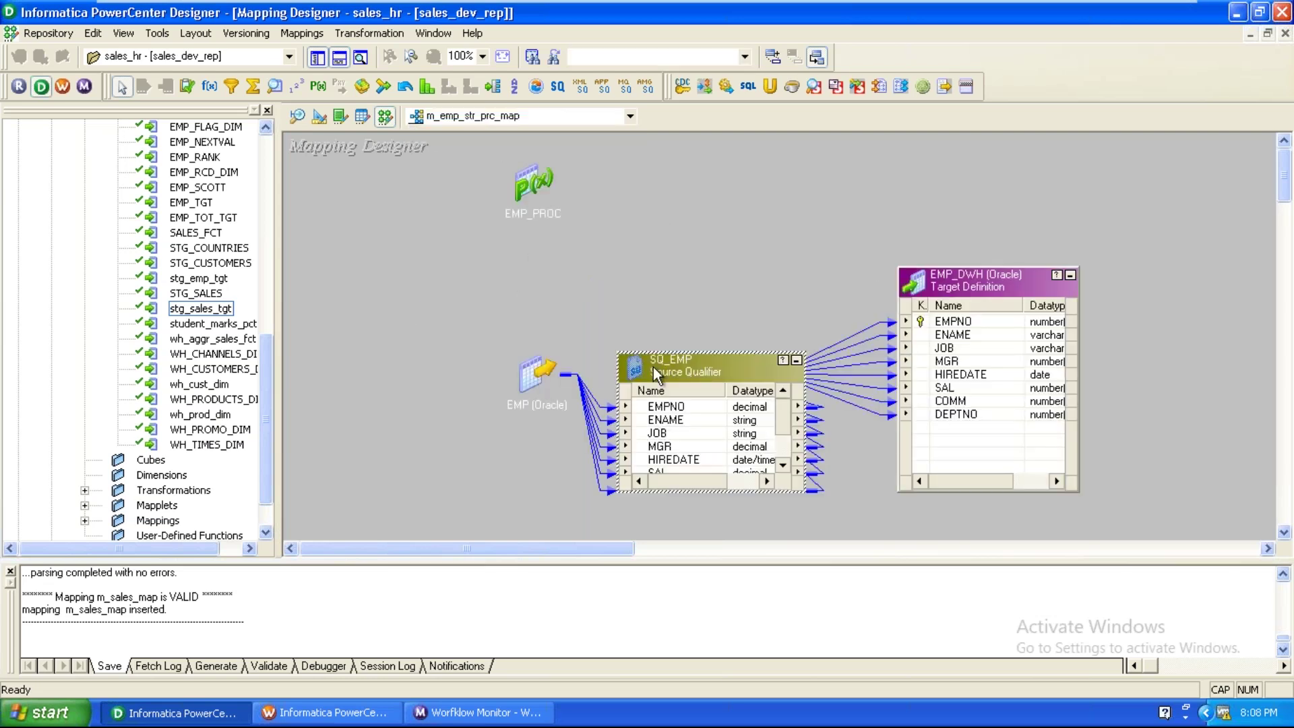
{"action": "double_click", "coordinate": [656, 364]}
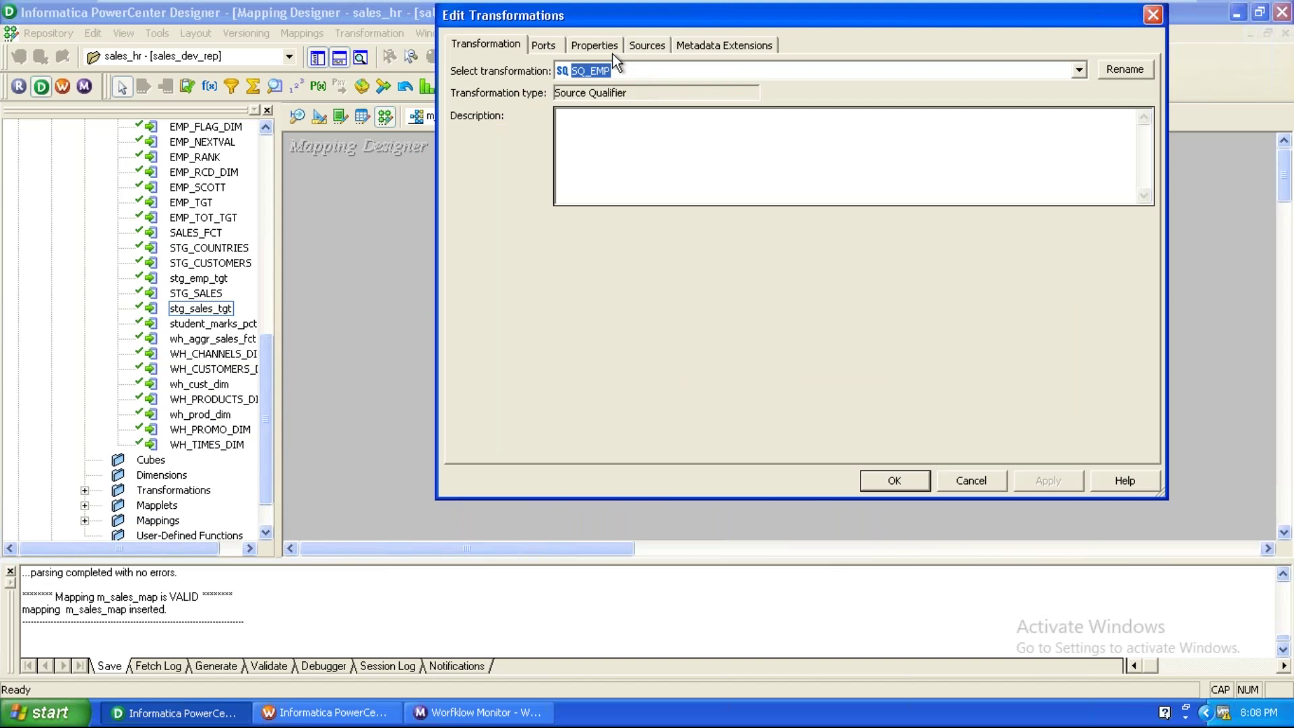
{"action": "left_click", "coordinate": [608, 51]}
Set SQ_EMP's Pre SQL to CREATE INDEX DEPT_IDX ON EMP(EMPNO).
{"action": "left_click", "coordinate": [627, 234]}
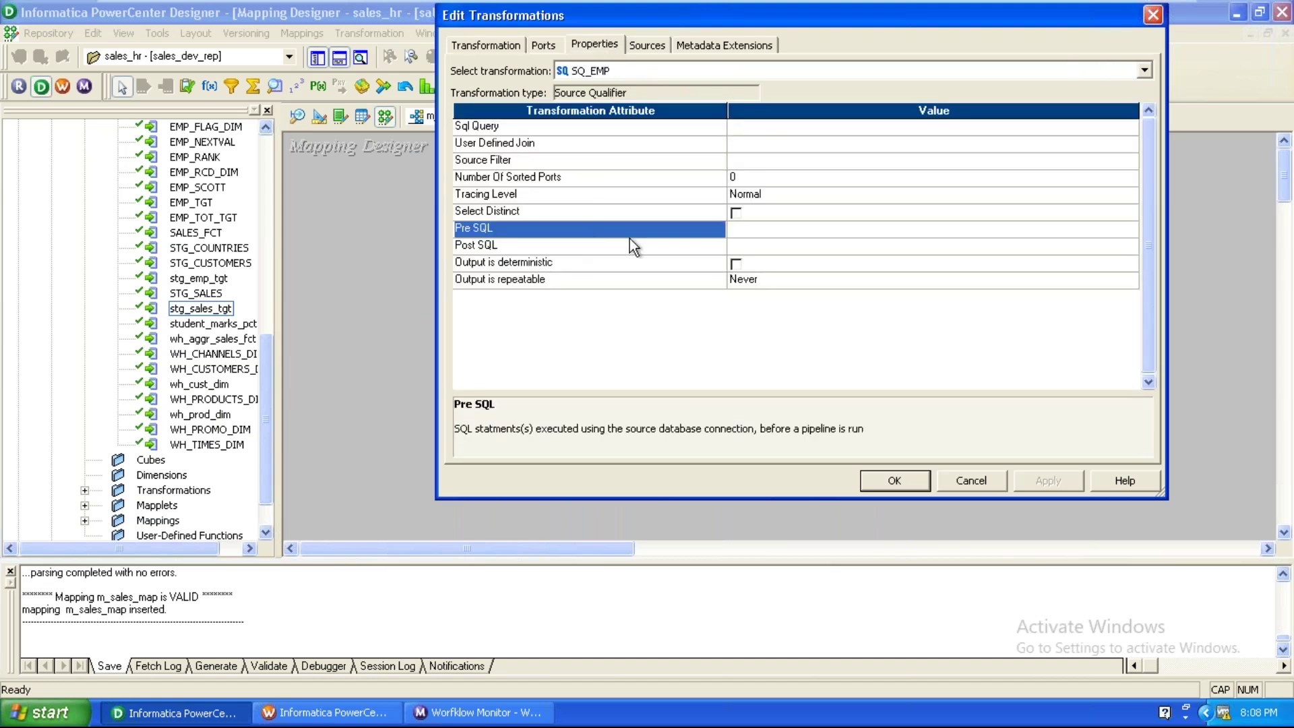
{"action": "left_click", "coordinate": [843, 230]}
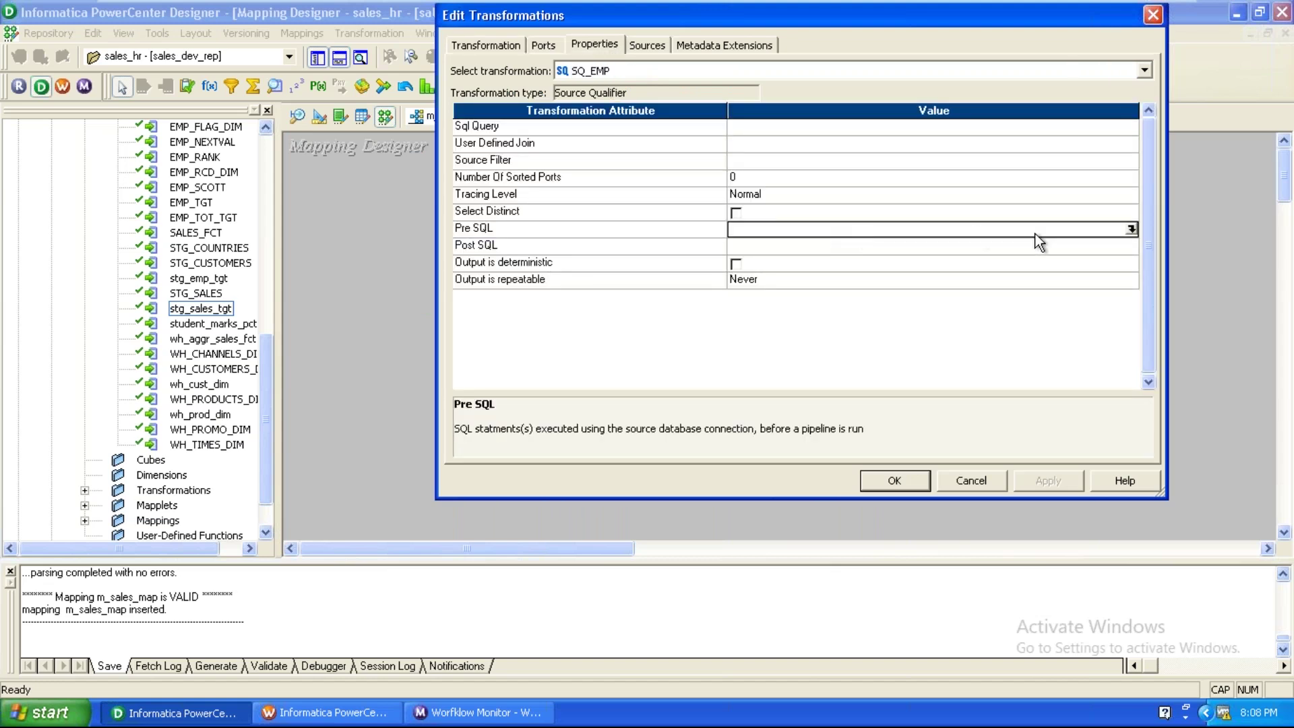
{"action": "left_click", "coordinate": [1131, 229]}
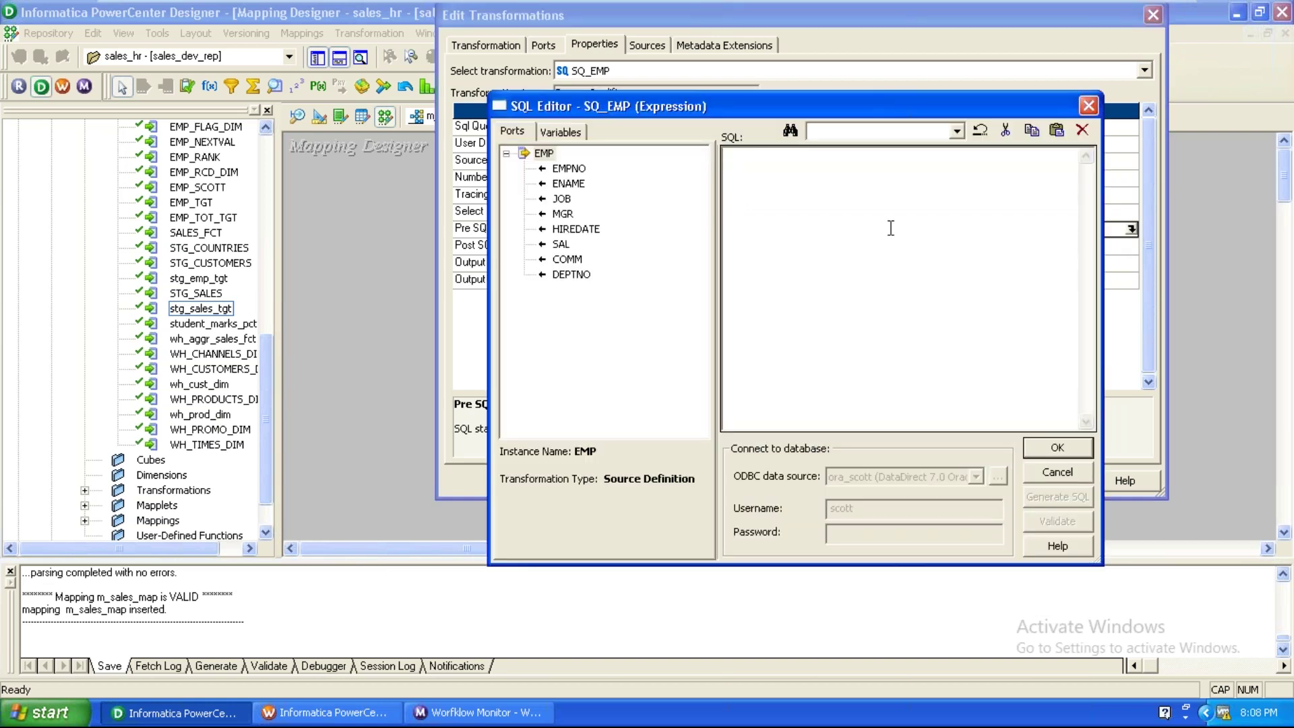
{"action": "type", "text": "CREATE INDEX DEPT_IDX"}
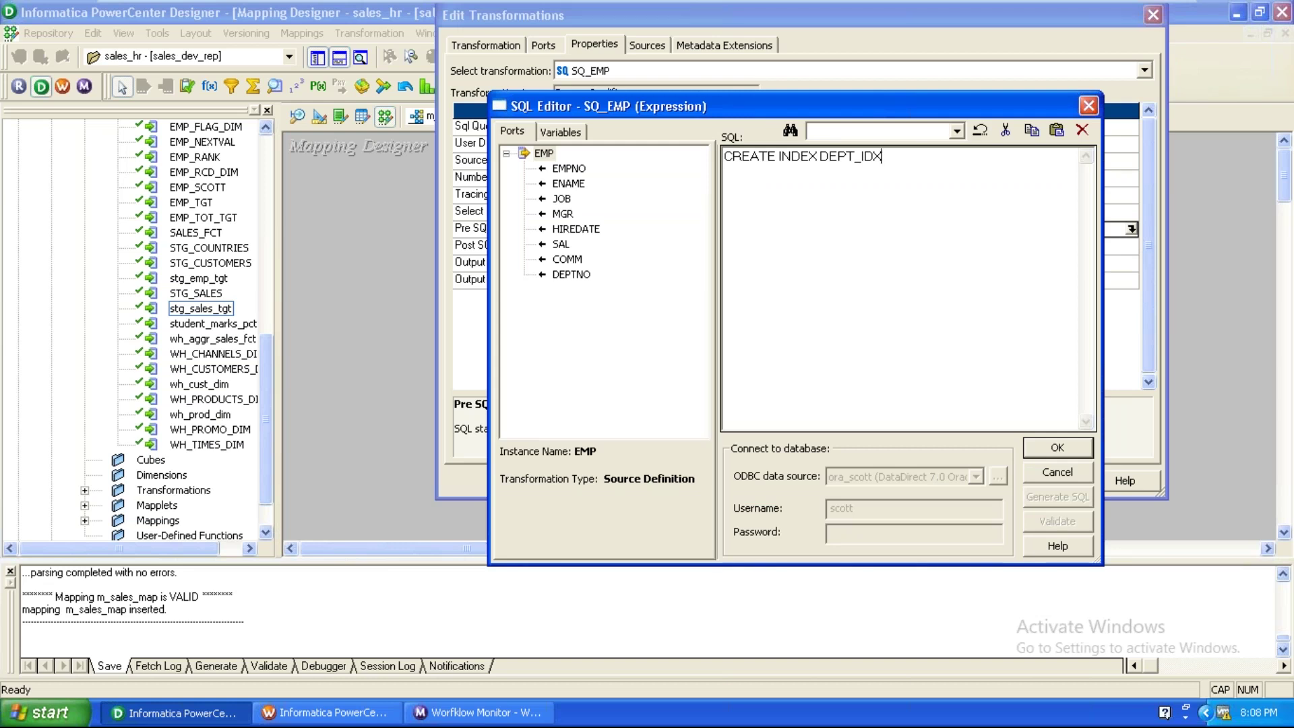
{"action": "type", "text": " ON EMP(EMPNO)"}
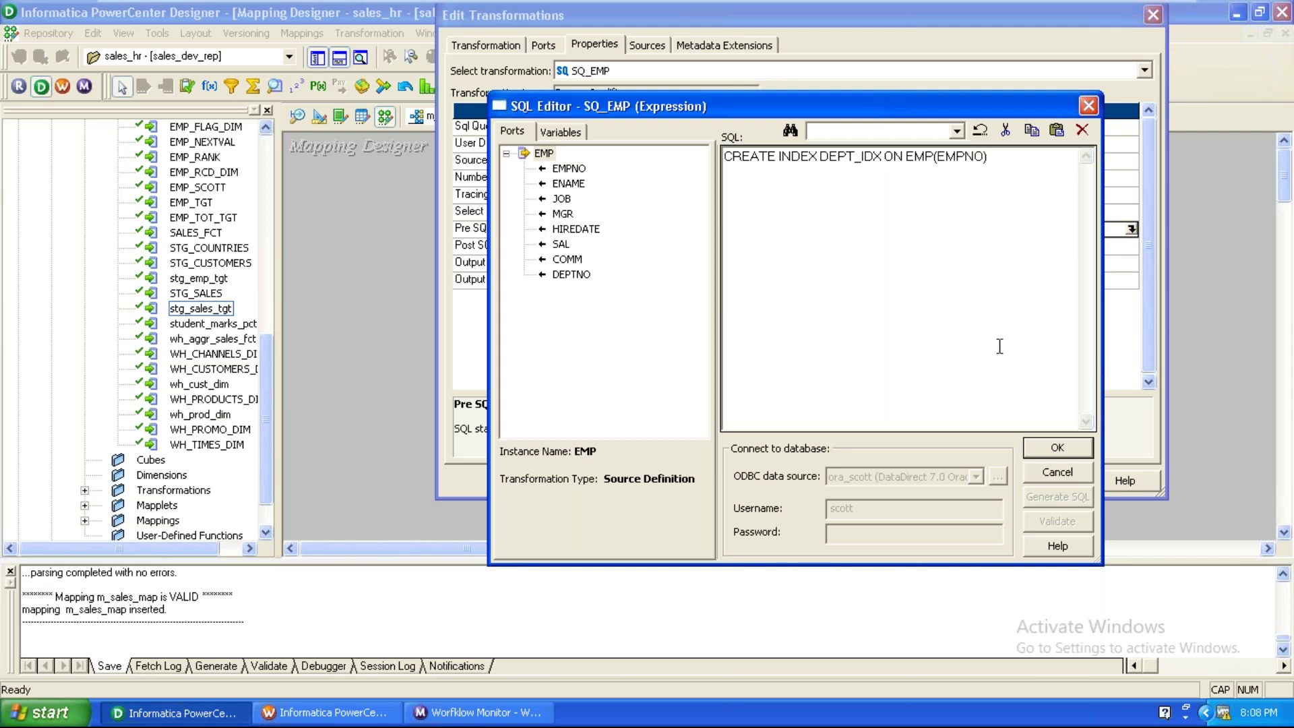
{"action": "left_click", "coordinate": [1051, 439]}
Enter DROP INDEX DEPT_IDX as SQ_EMP's Post SQL and apply the transformation edits.
{"action": "left_click", "coordinate": [945, 244]}
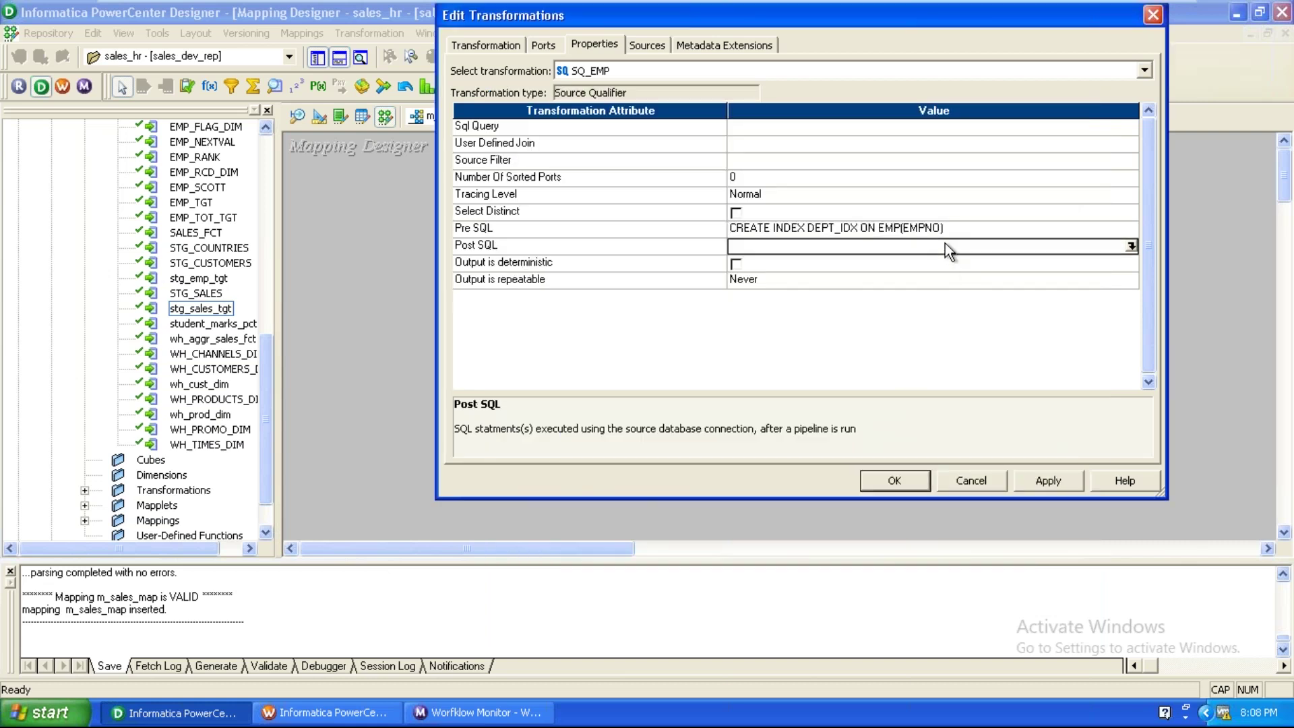
{"action": "left_click", "coordinate": [1132, 234]}
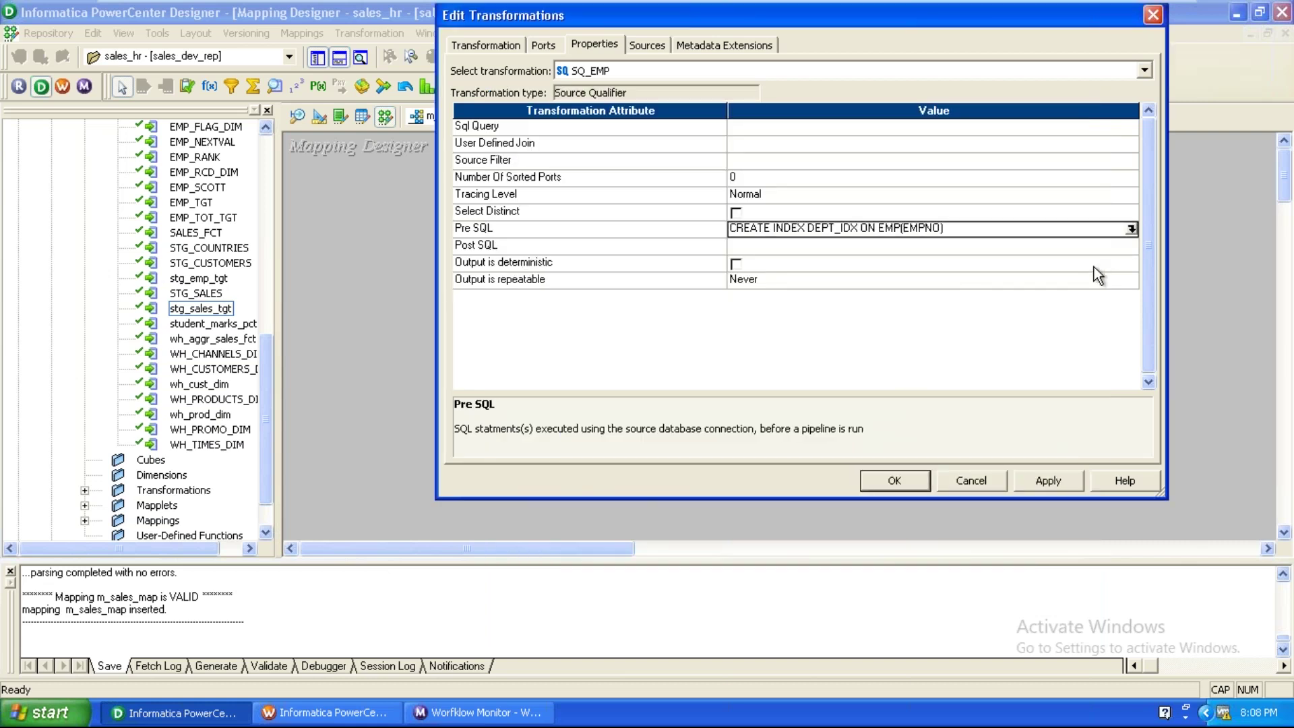
{"action": "left_click", "coordinate": [1130, 242]}
{"action": "left_click", "coordinate": [1133, 248]}
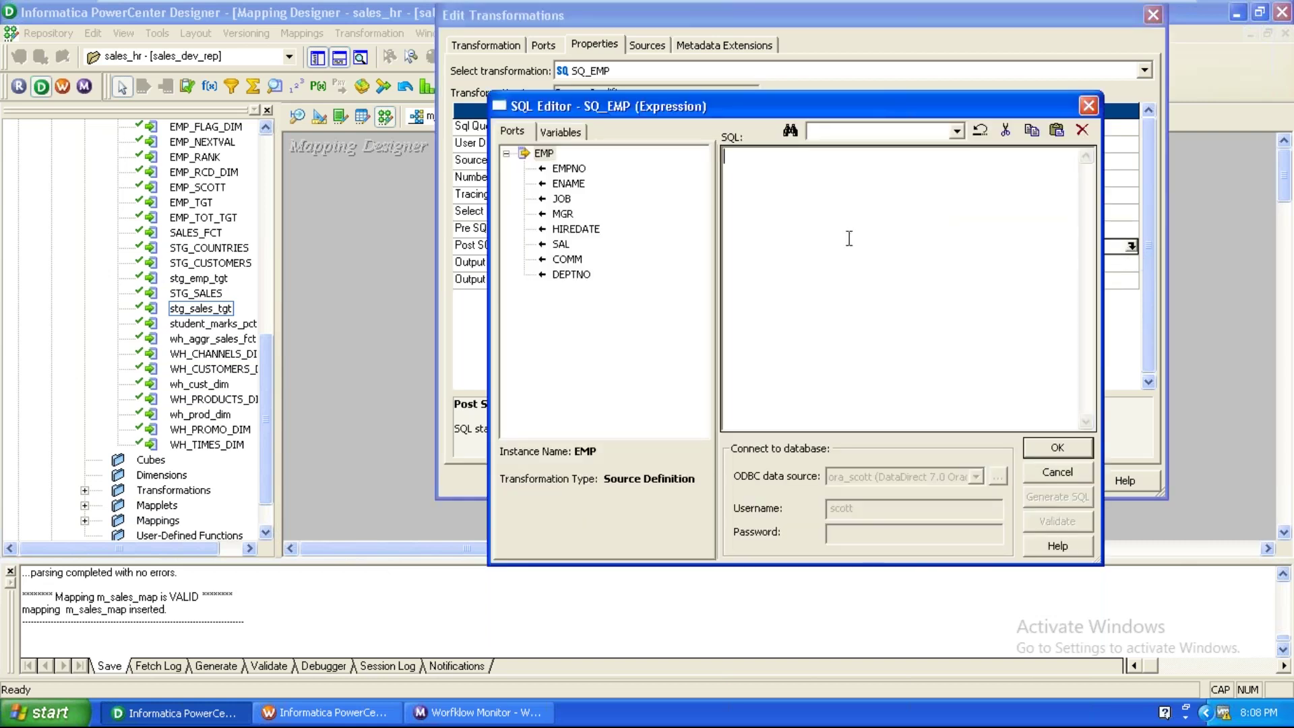
{"action": "type", "text": "DROP INDEX DEPT_IDX"}
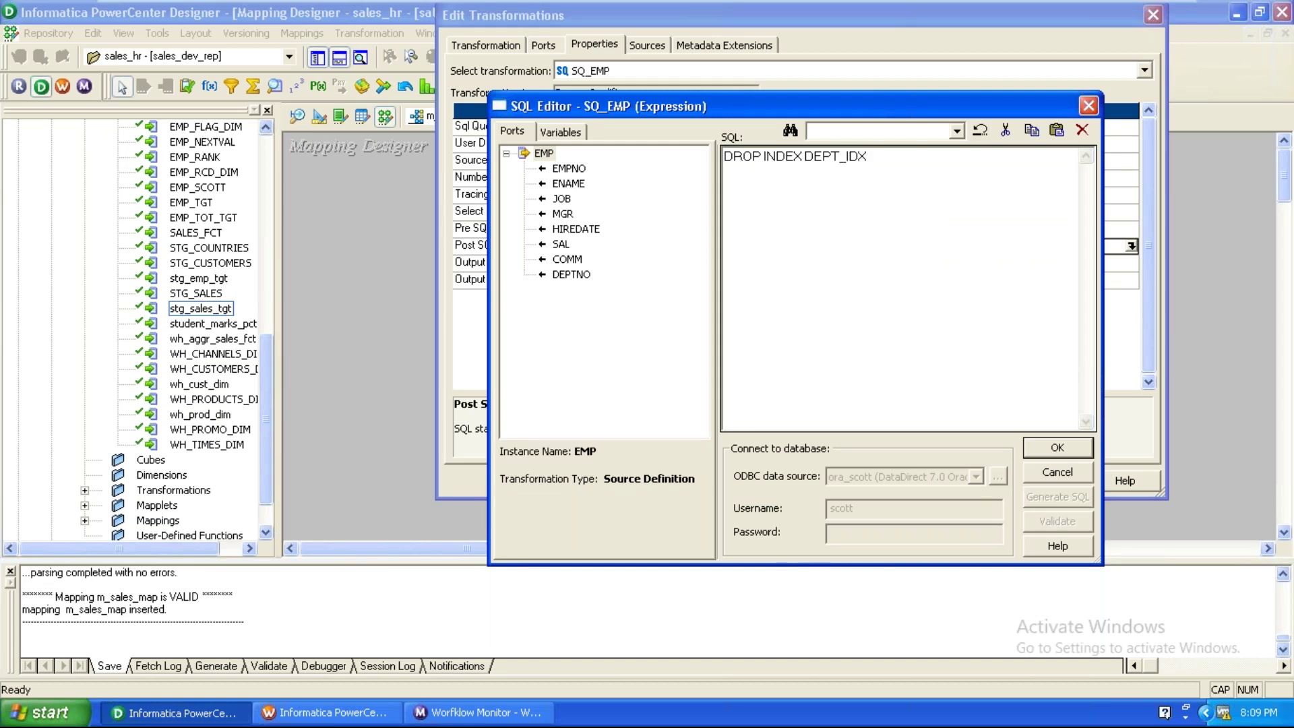
{"action": "left_click", "coordinate": [1068, 450]}
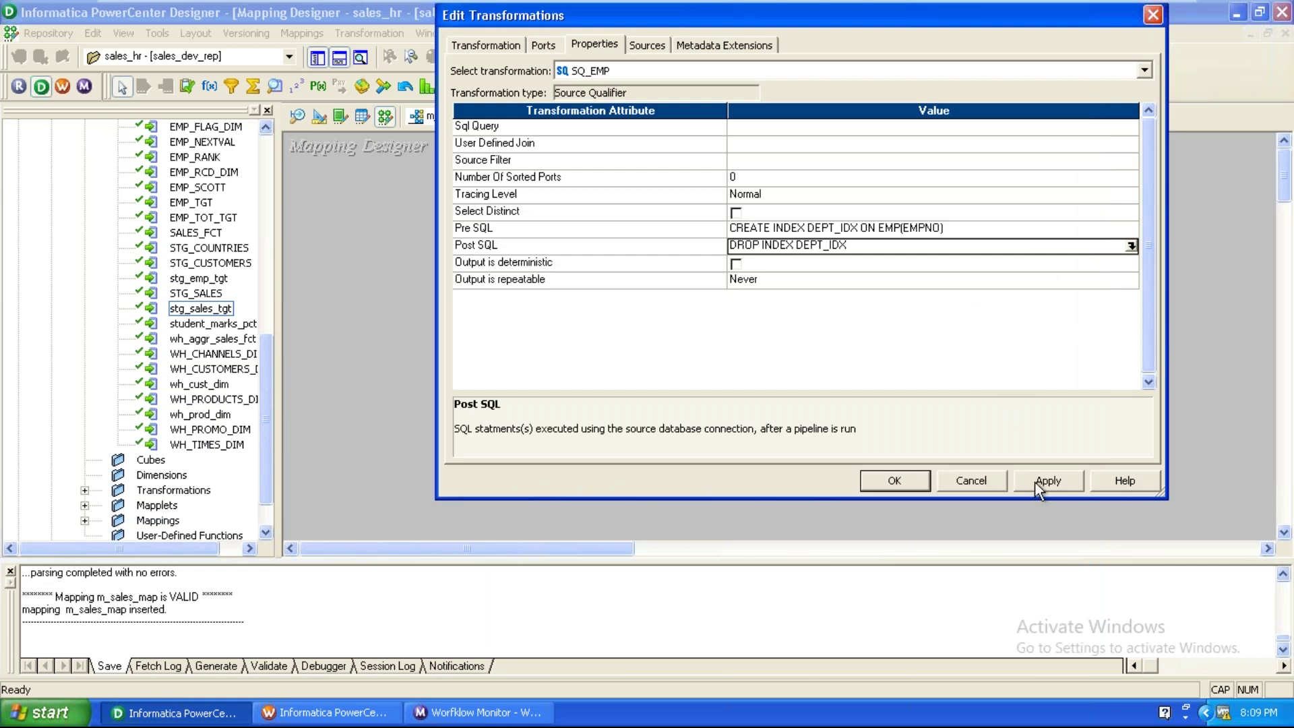
{"action": "left_click", "coordinate": [891, 484]}
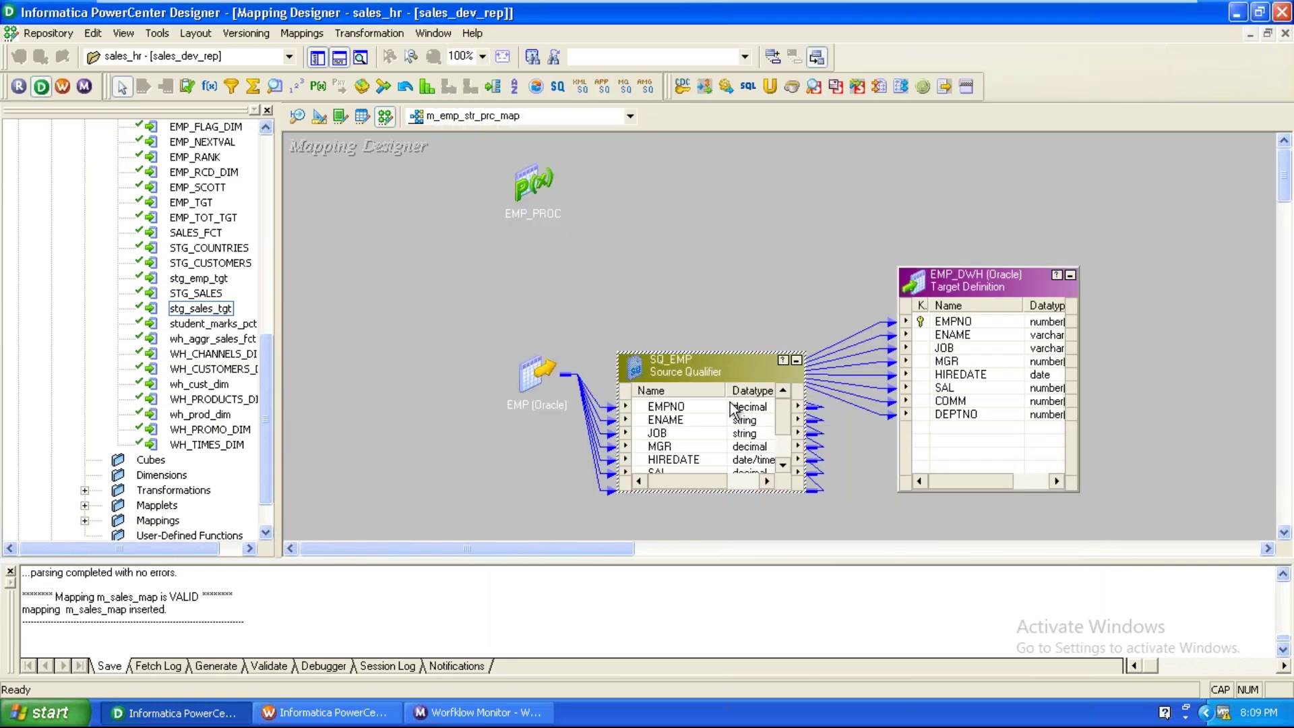
Move SQ_EMP up-left and review its Pre SQL and Post SQL properties.
{"action": "left_click_drag", "start_coordinate": [722, 378], "coordinate": [685, 277]}
{"action": "double_click", "coordinate": [685, 277]}
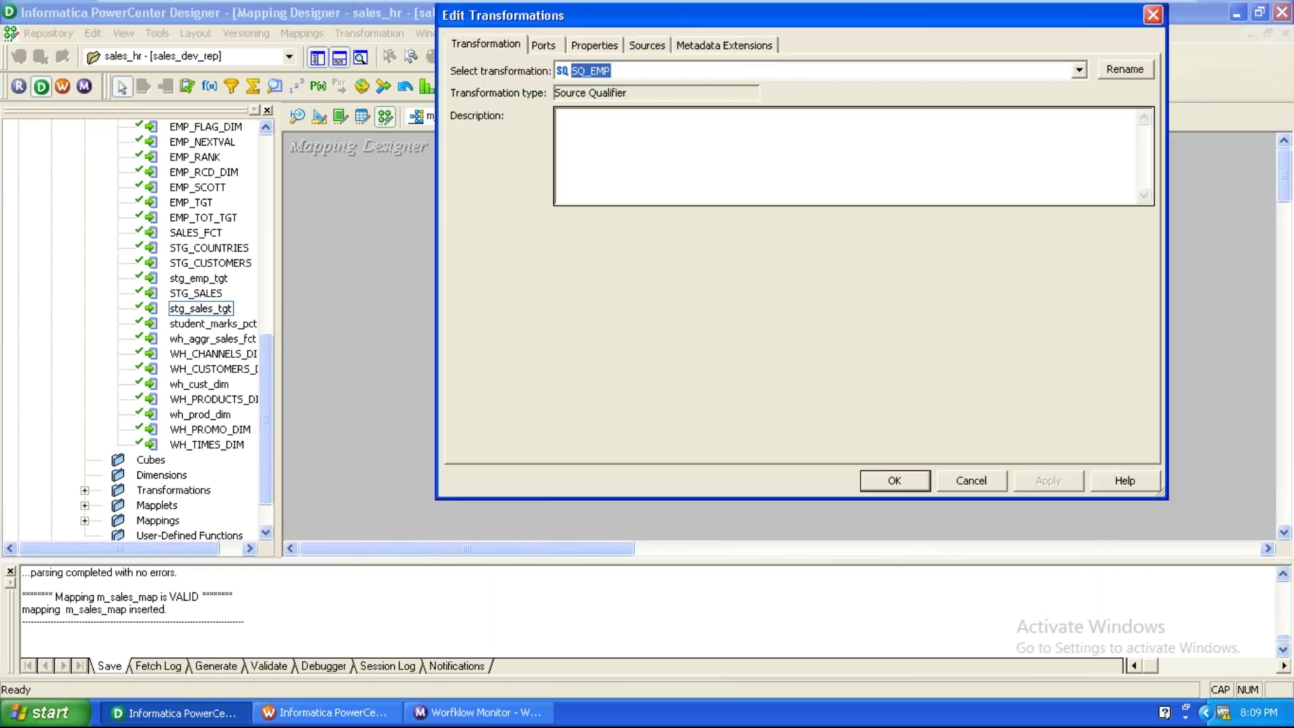
{"action": "left_click", "coordinate": [592, 45]}
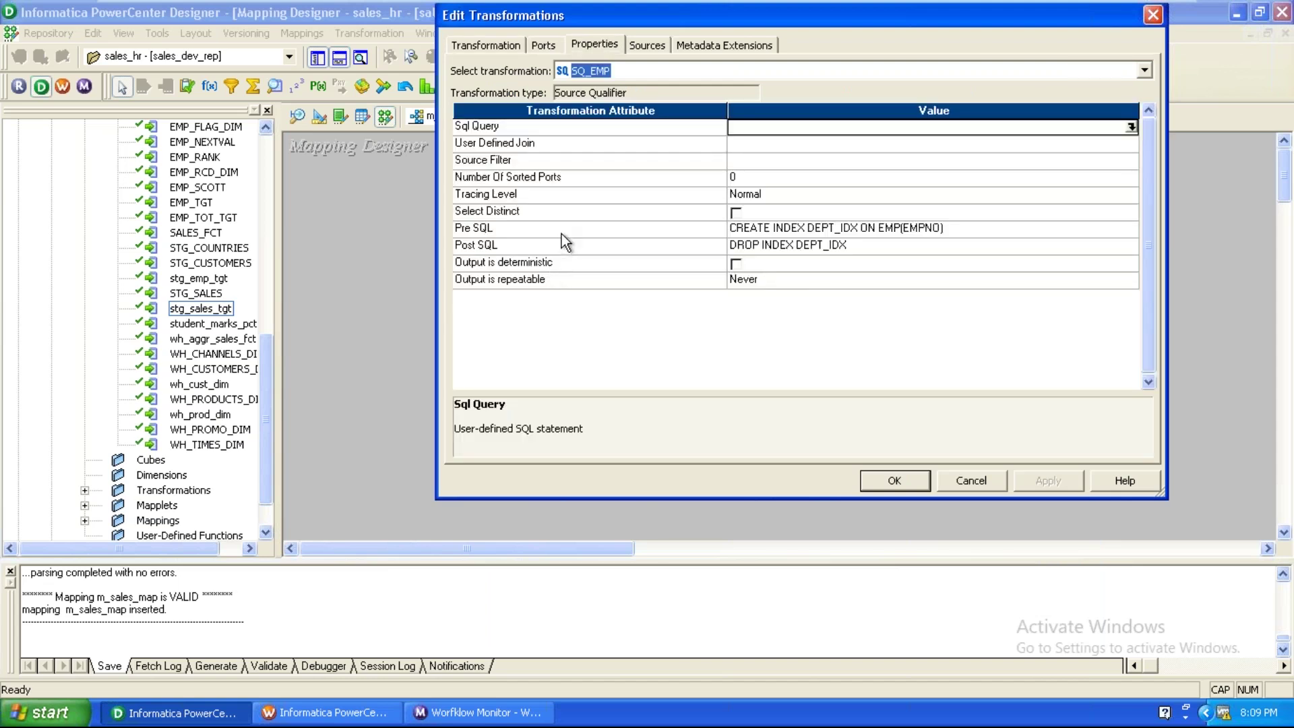
{"action": "left_click", "coordinate": [561, 229]}
{"action": "left_click_drag", "start_coordinate": [486, 428], "coordinate": [942, 425]}
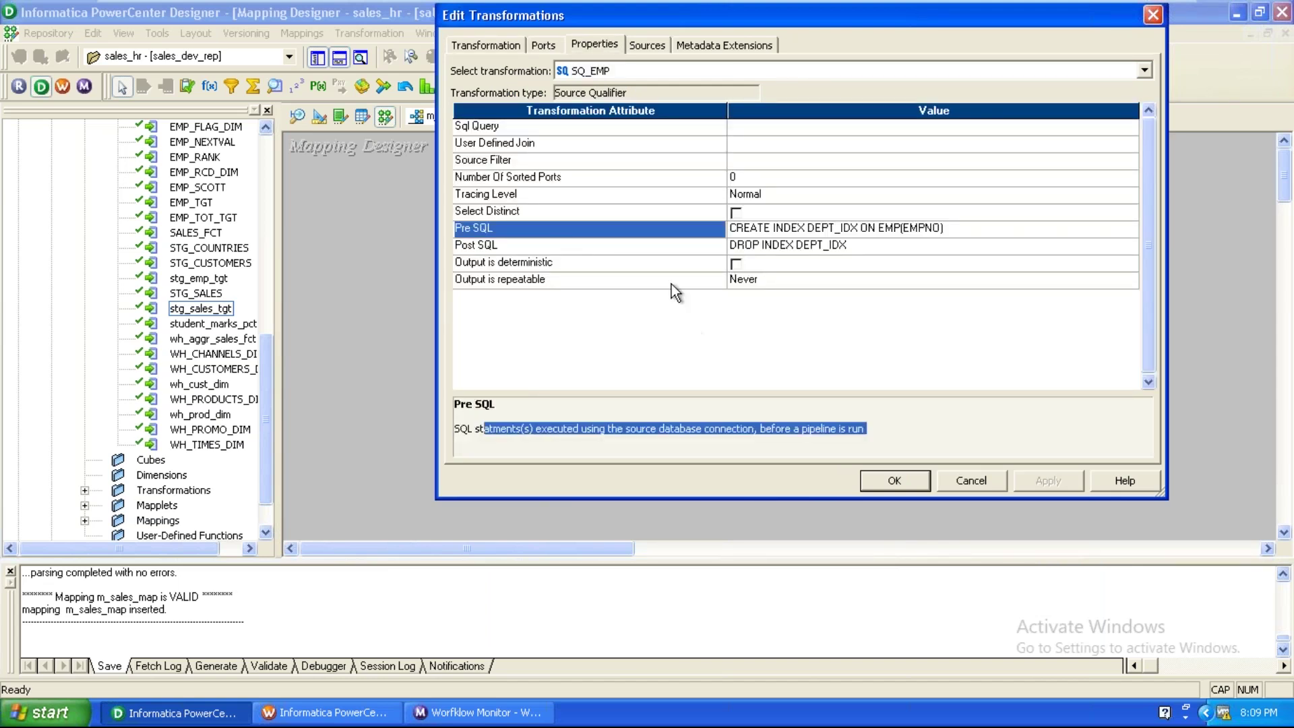
{"action": "left_click", "coordinate": [665, 246]}
{"action": "left_click_drag", "start_coordinate": [586, 432], "coordinate": [872, 432]}
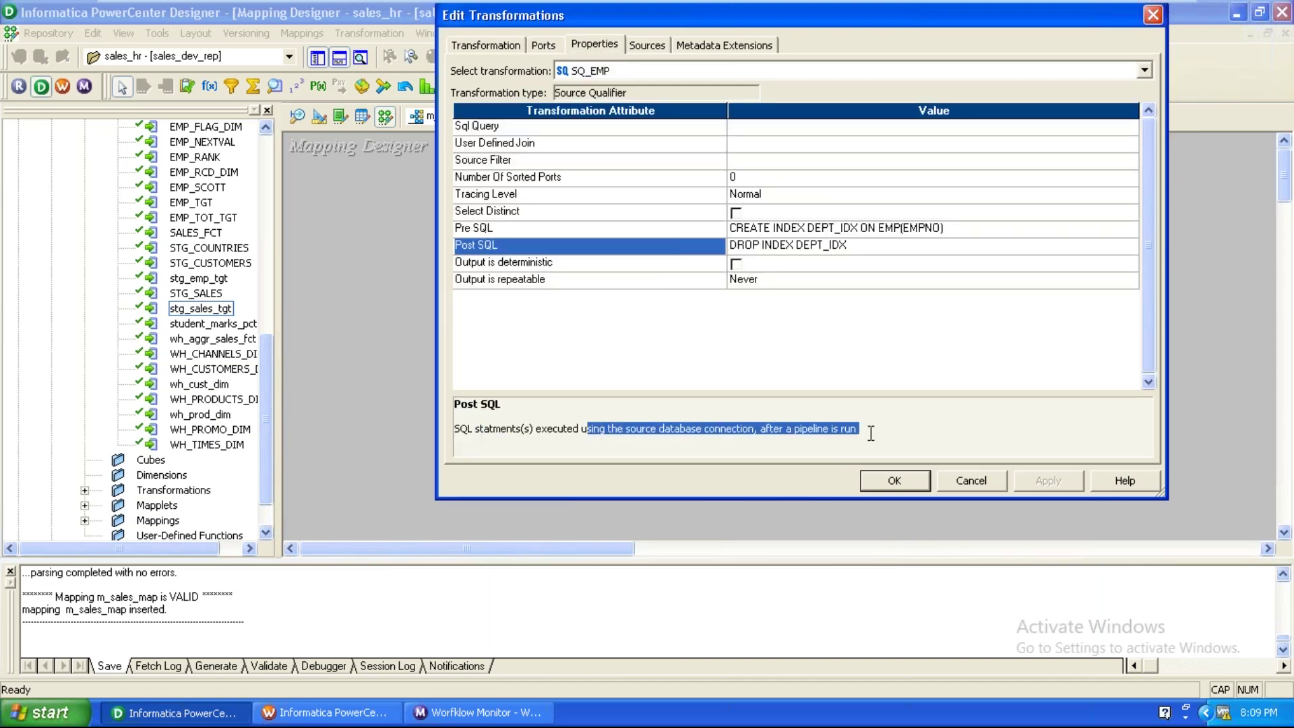
Collapse SQ_EMP to an icon and move EXPTRANS up beside EMP_DWH.
{"action": "left_click", "coordinate": [905, 484]}
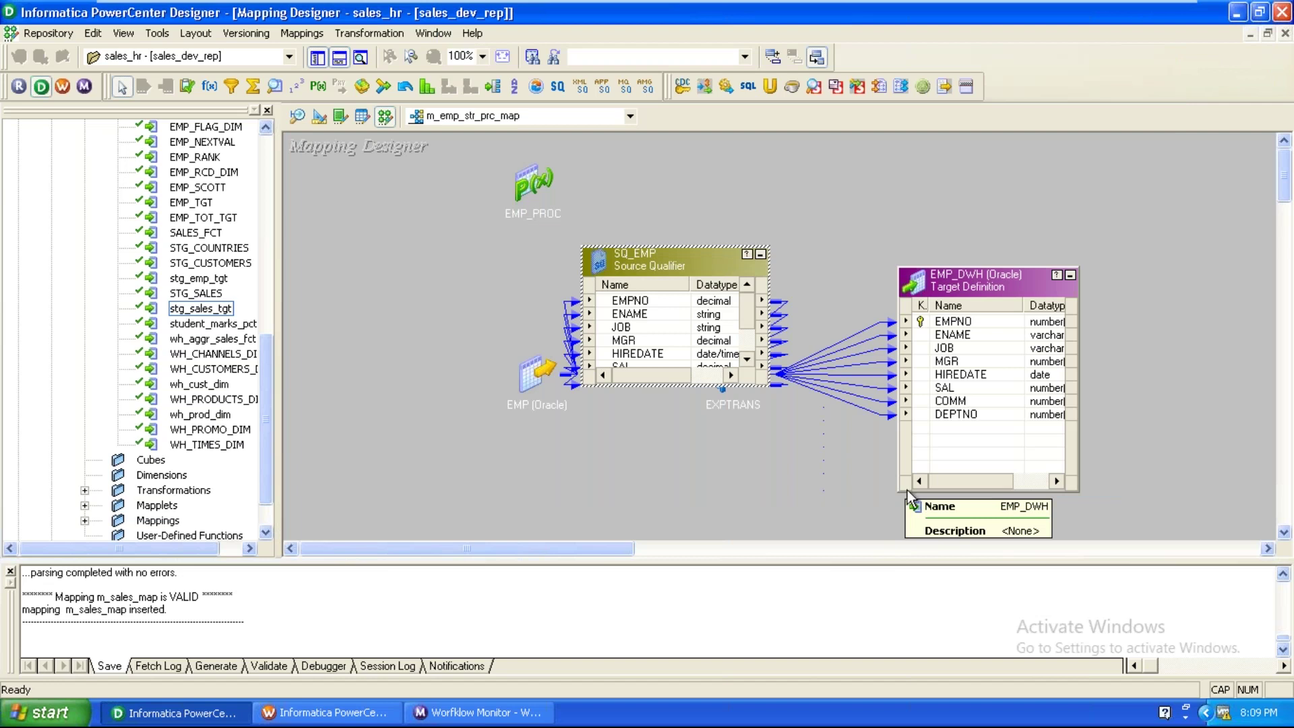
{"action": "left_click", "coordinate": [761, 254]}
{"action": "left_click_drag", "start_coordinate": [741, 379], "coordinate": [819, 256]}
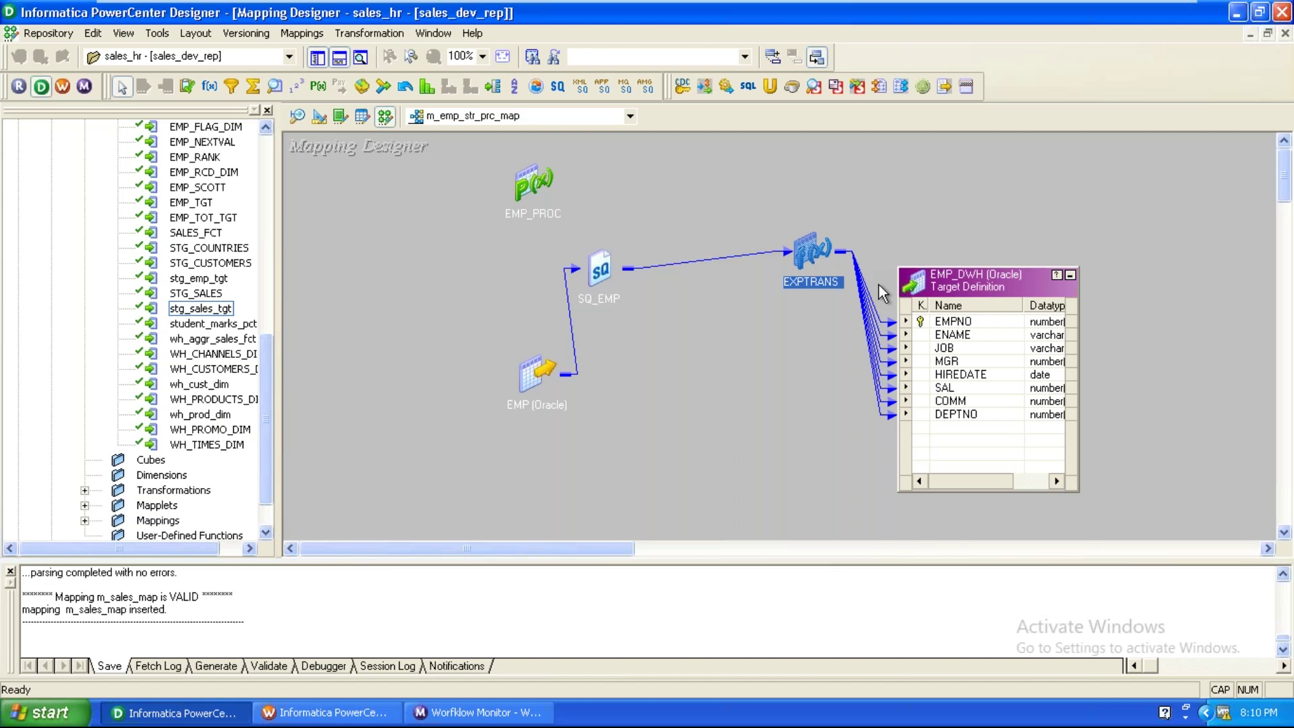
Move EMP_DWH up-right and open the SQL editor for its Pre SQL property.
{"action": "left_click_drag", "start_coordinate": [977, 280], "coordinate": [1038, 241]}
{"action": "double_click", "coordinate": [1042, 252]}
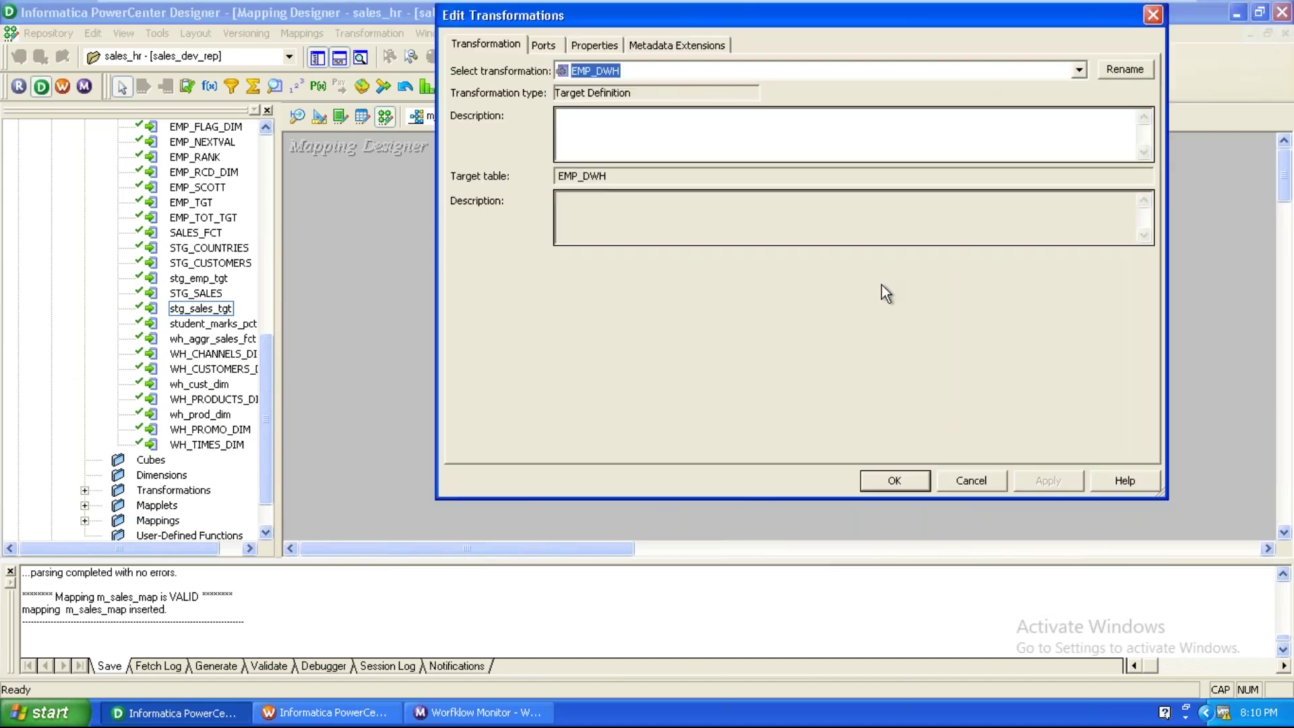
{"action": "left_click", "coordinate": [594, 44]}
{"action": "left_click", "coordinate": [592, 179]}
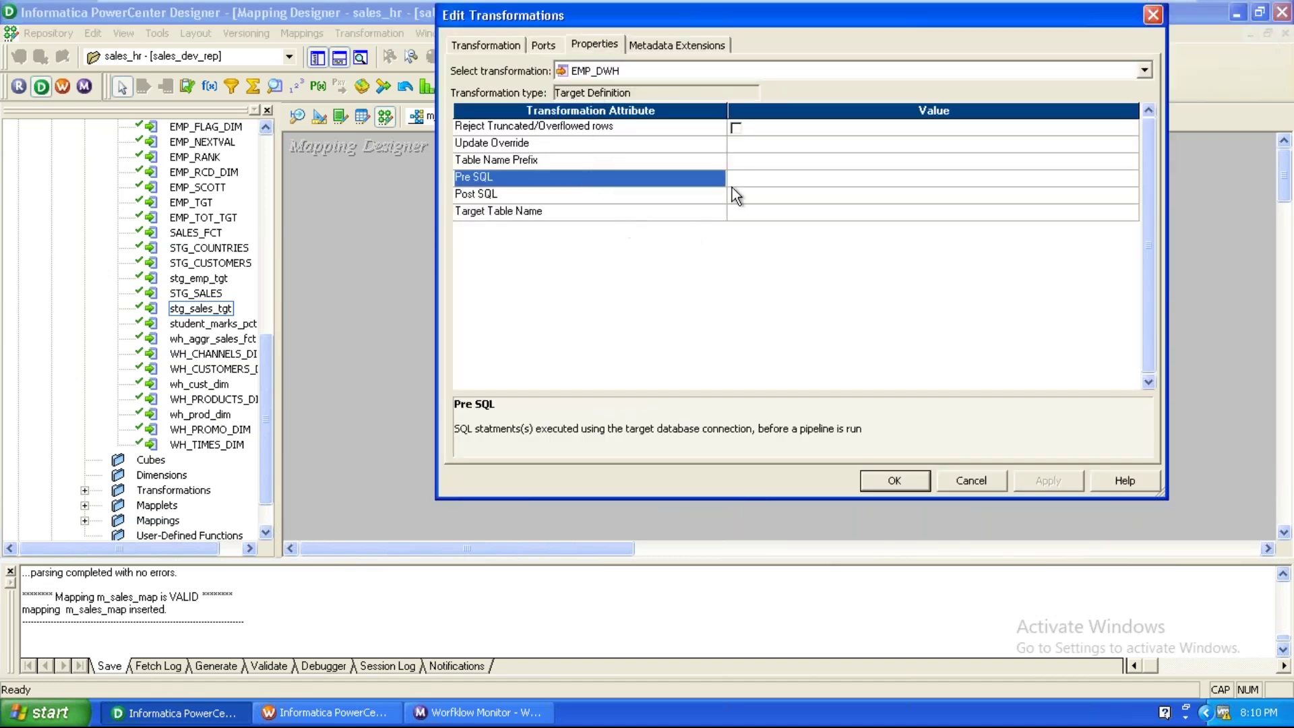
{"action": "left_click", "coordinate": [747, 177]}
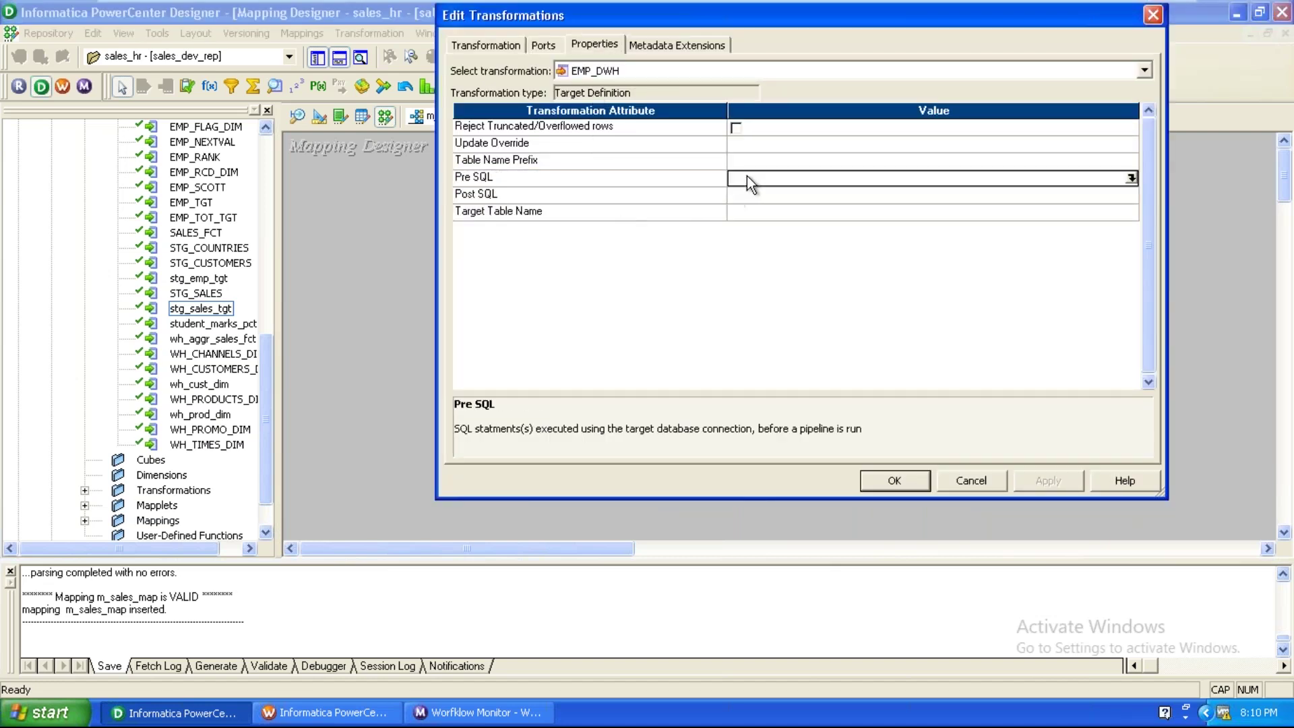
{"action": "left_click", "coordinate": [1132, 177]}
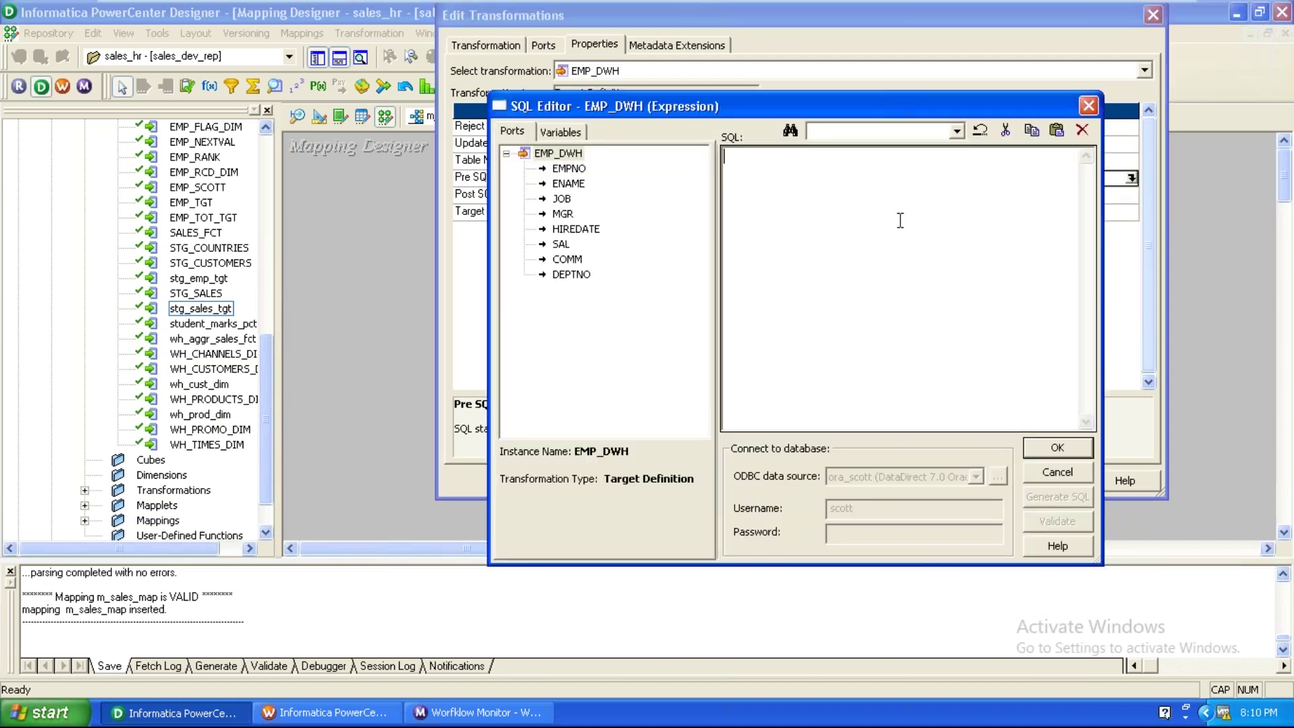
Type DISABLE TRIGGER SALES_DML as the Pre SQL, fixing typos in the trigger name.
{"action": "type", "text": "DISABLE TRIGGER SALES_"}
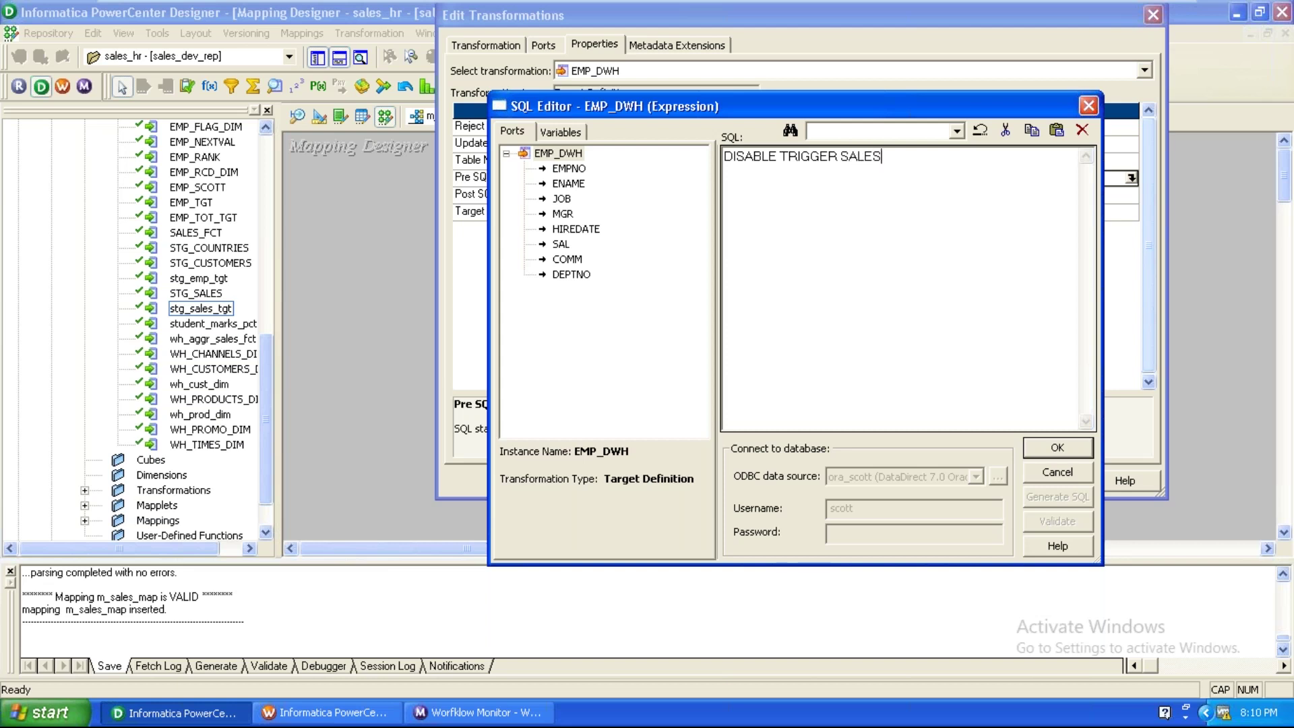
{"action": "type", "text": "L"}
Confirm the Pre SQL, then set EMP_DWH's Post SQL to ENABLE TRIGGER SALES_DML.
{"action": "left_click", "coordinate": [1062, 446]}
{"action": "left_click", "coordinate": [1018, 195]}
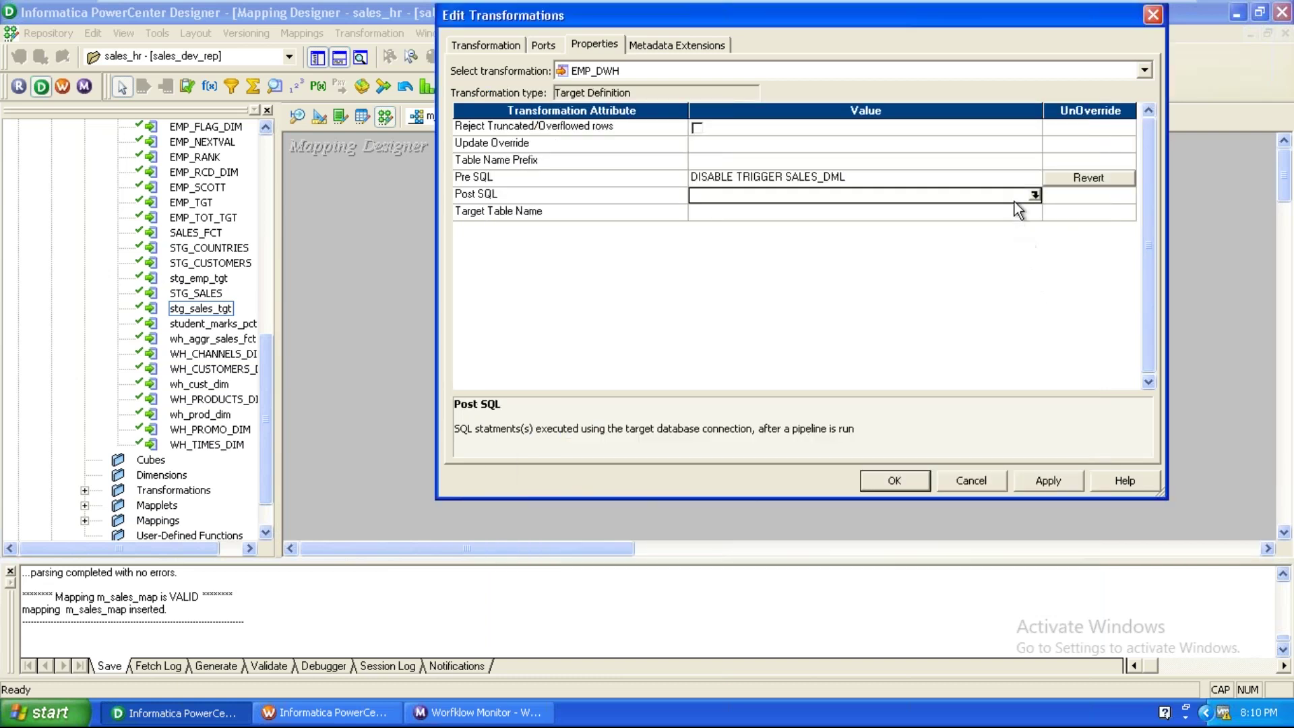
{"action": "left_click", "coordinate": [1034, 195]}
{"action": "type", "text": "ENABLE TRI"}
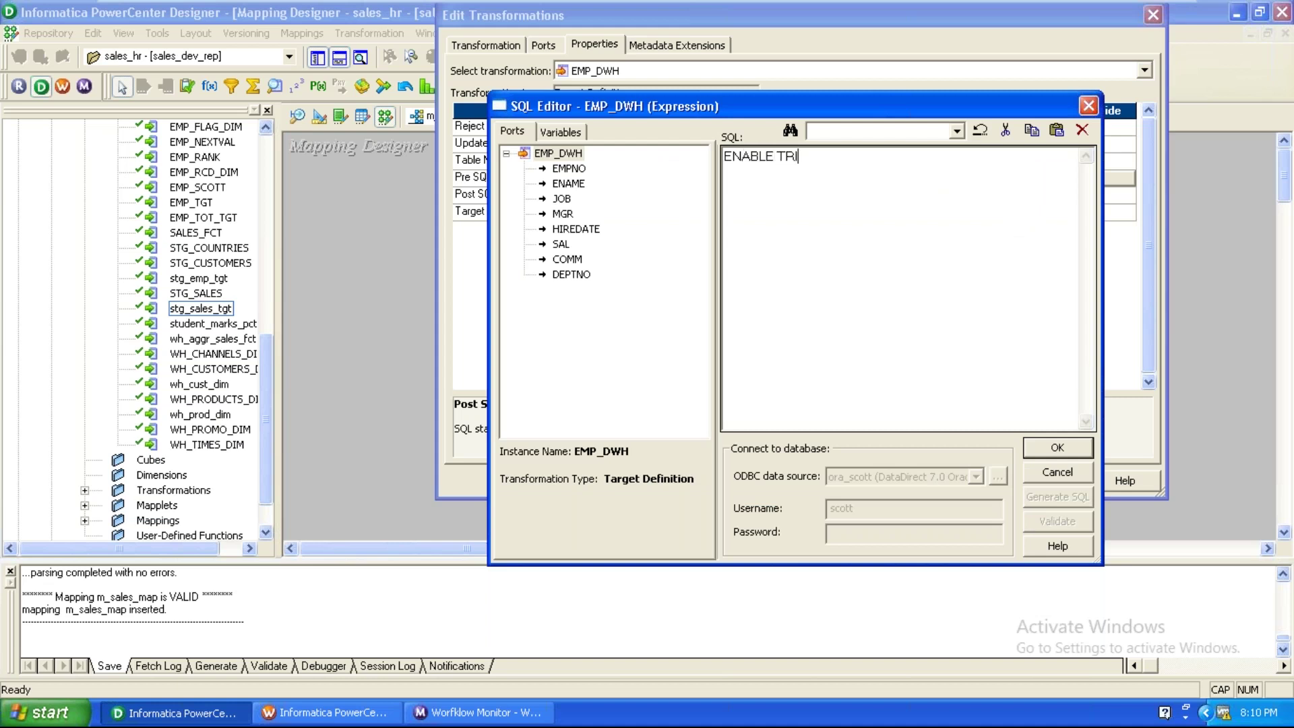
{"action": "type", "text": "GGER SALES_DML"}
{"action": "left_click", "coordinate": [1032, 448]}
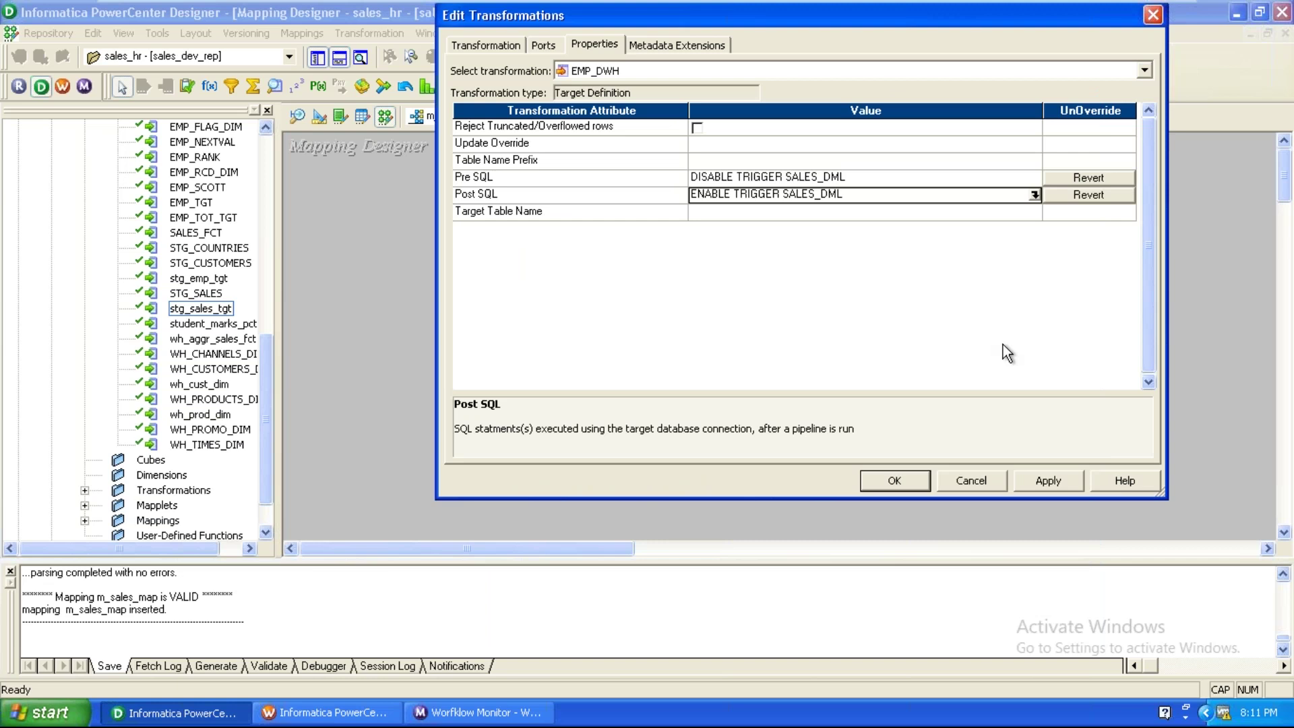
Revert EMP_DWH's Pre SQL and Post SQL to empty and apply the changes.
{"action": "left_click", "coordinate": [1042, 179]}
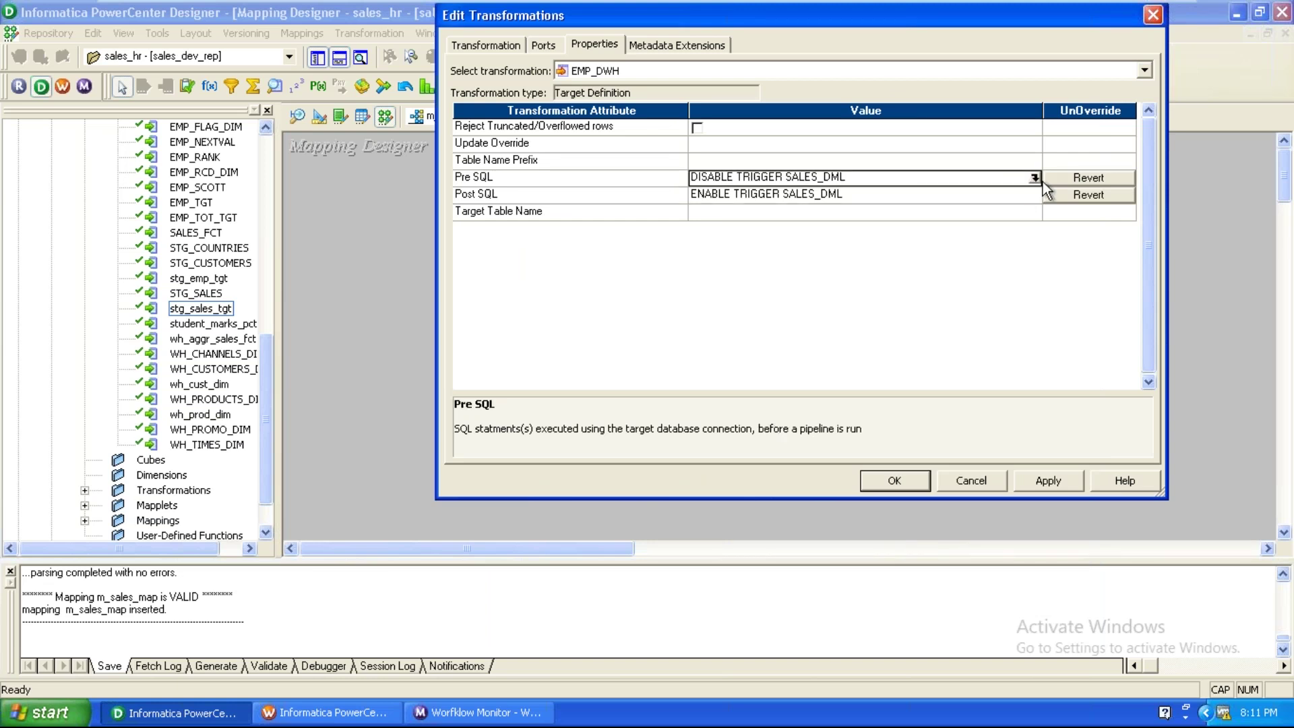
{"action": "left_click", "coordinate": [1072, 182]}
{"action": "left_click", "coordinate": [773, 288]}
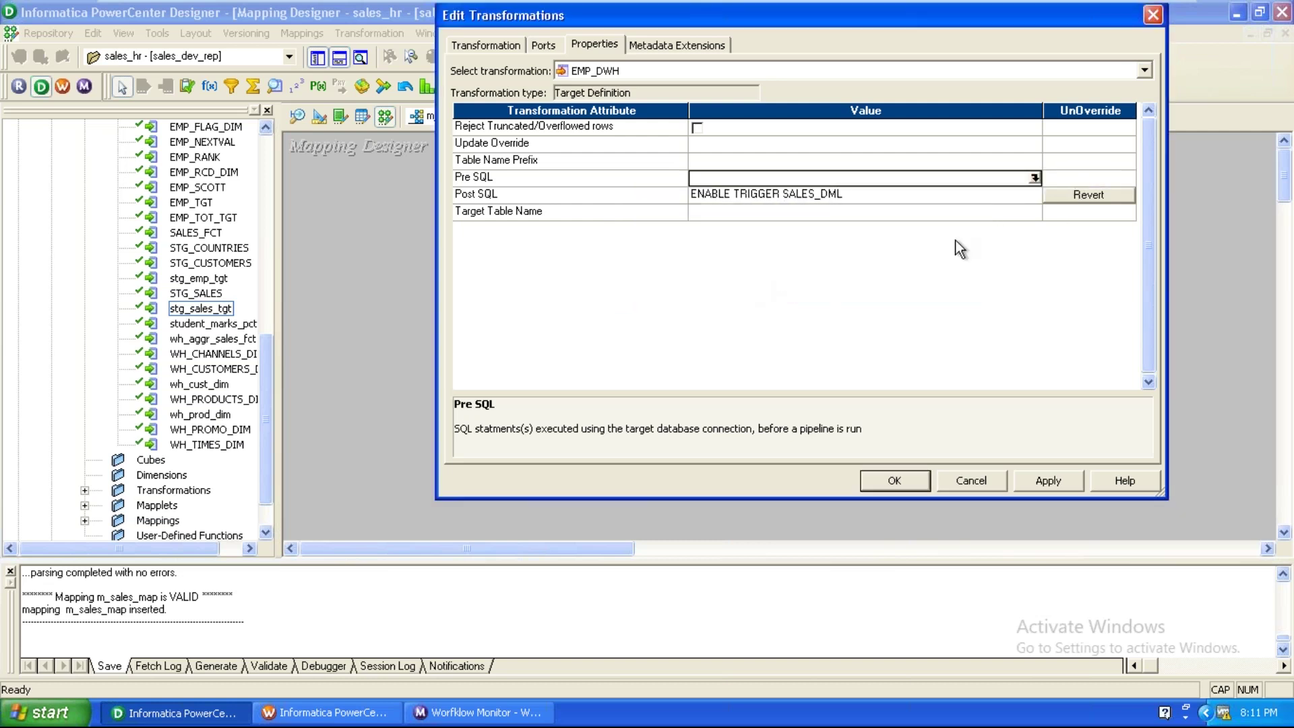
{"action": "left_click", "coordinate": [1098, 198]}
{"action": "left_click", "coordinate": [763, 284]}
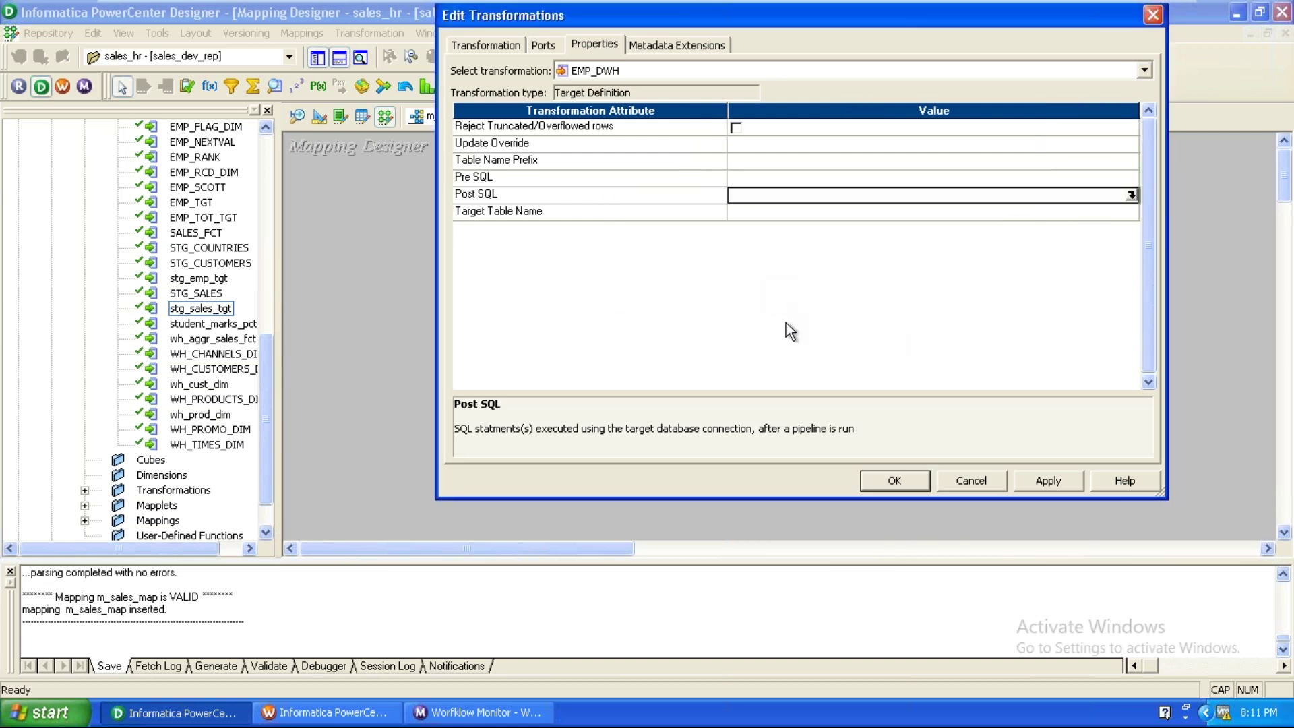
{"action": "left_click", "coordinate": [1048, 482]}
{"action": "left_click", "coordinate": [889, 483]}
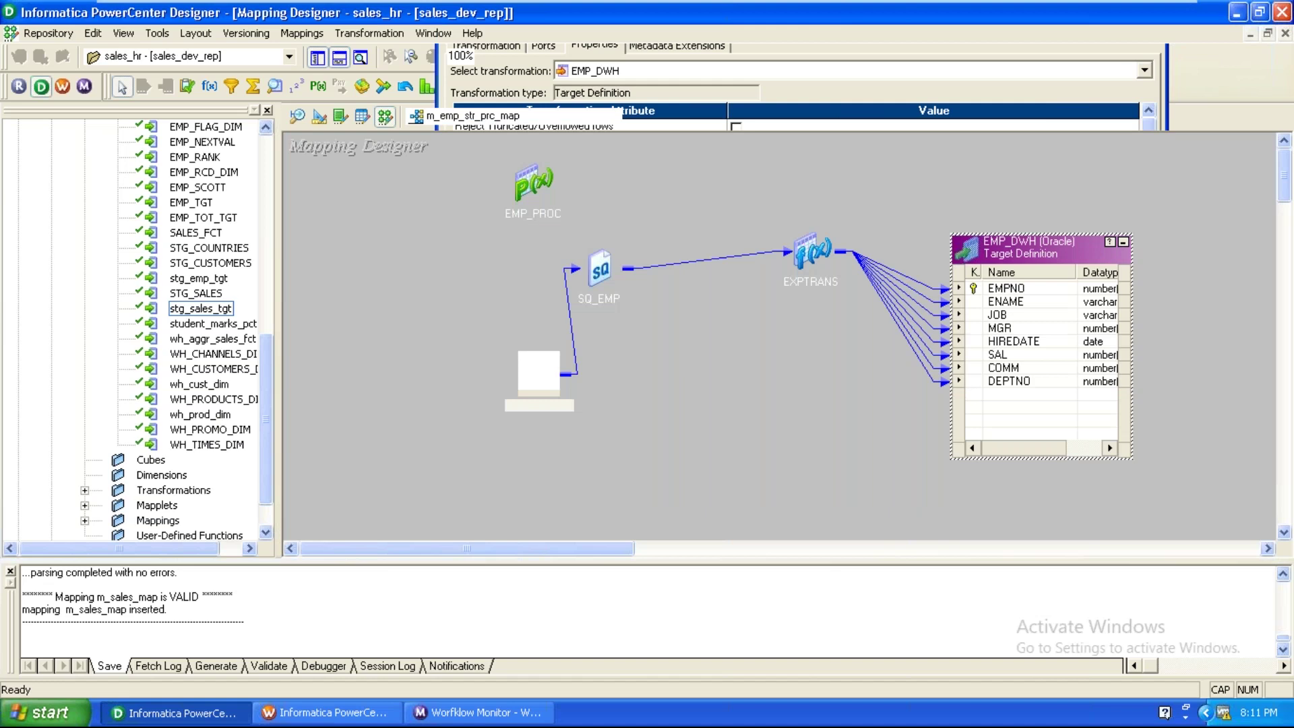
Validate and save m_emp_str_prc_map to the repository, then move the EMP source up-left.
{"action": "left_click", "coordinate": [302, 33]}
{"action": "left_click", "coordinate": [316, 158]}
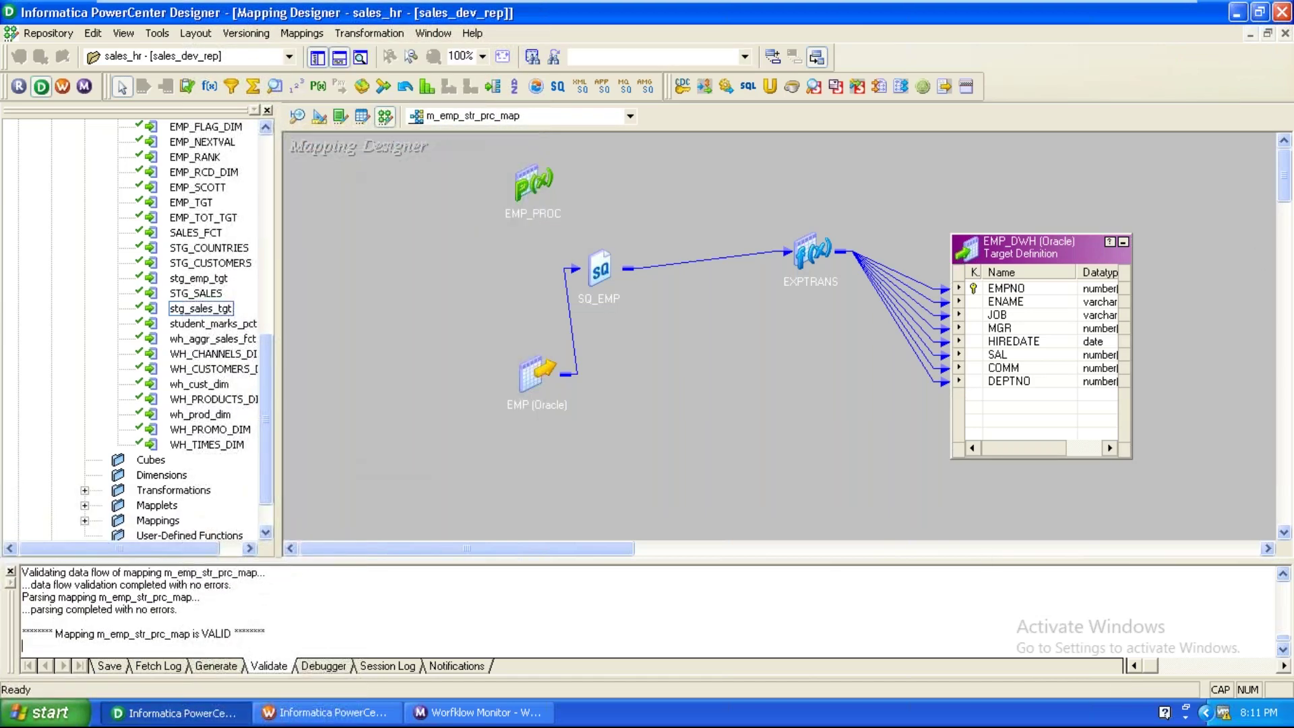
{"action": "left_click", "coordinate": [48, 33]}
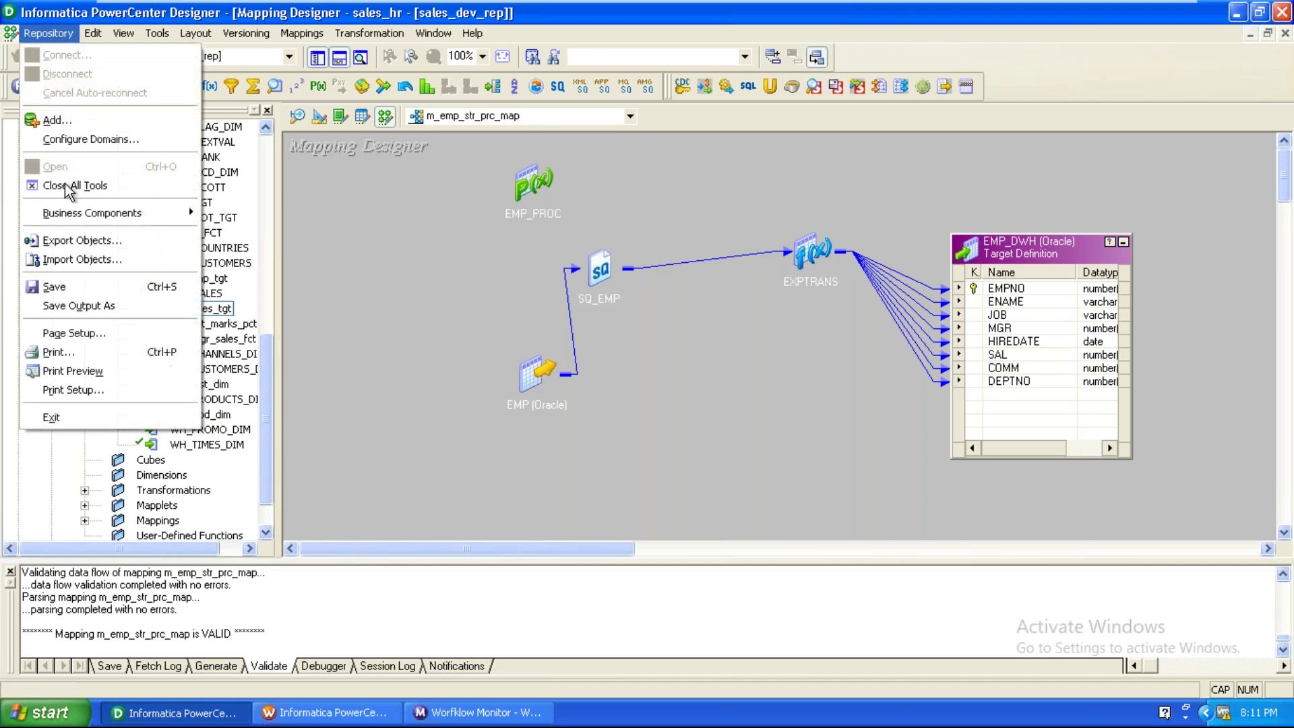
{"action": "left_click", "coordinate": [74, 289]}
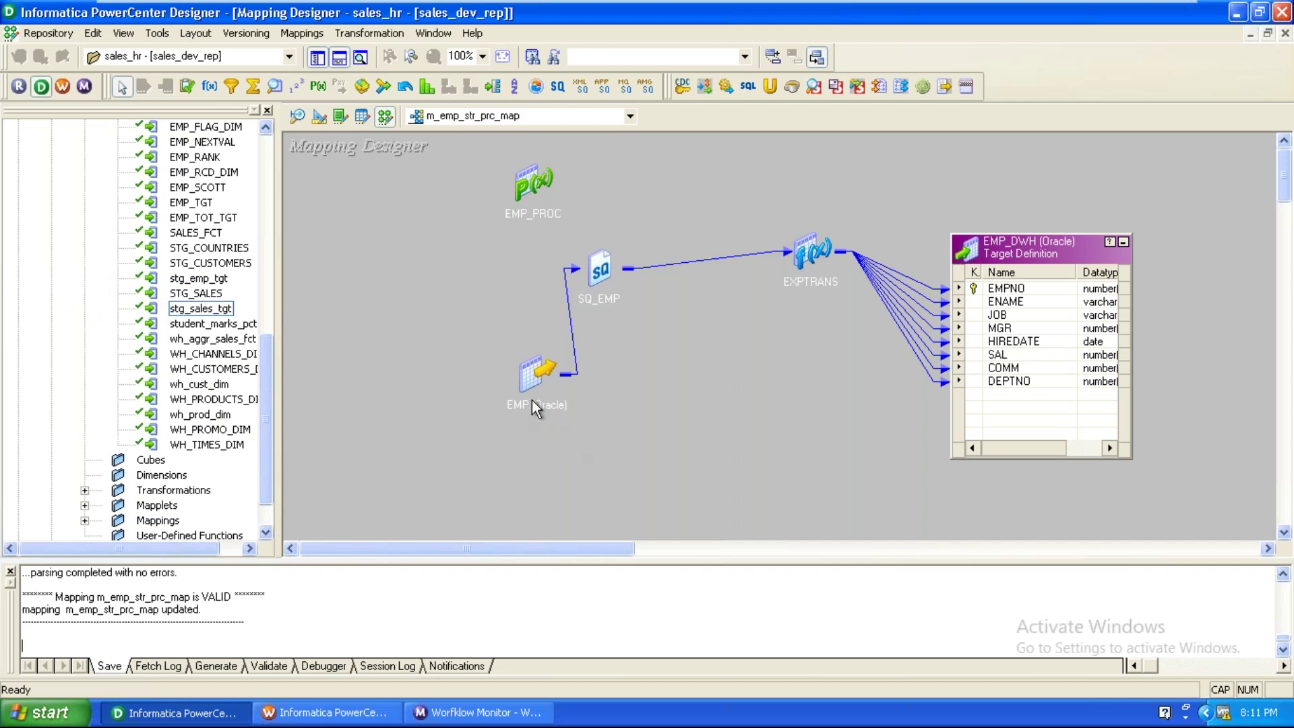
{"action": "left_click_drag", "start_coordinate": [536, 401], "coordinate": [383, 253]}
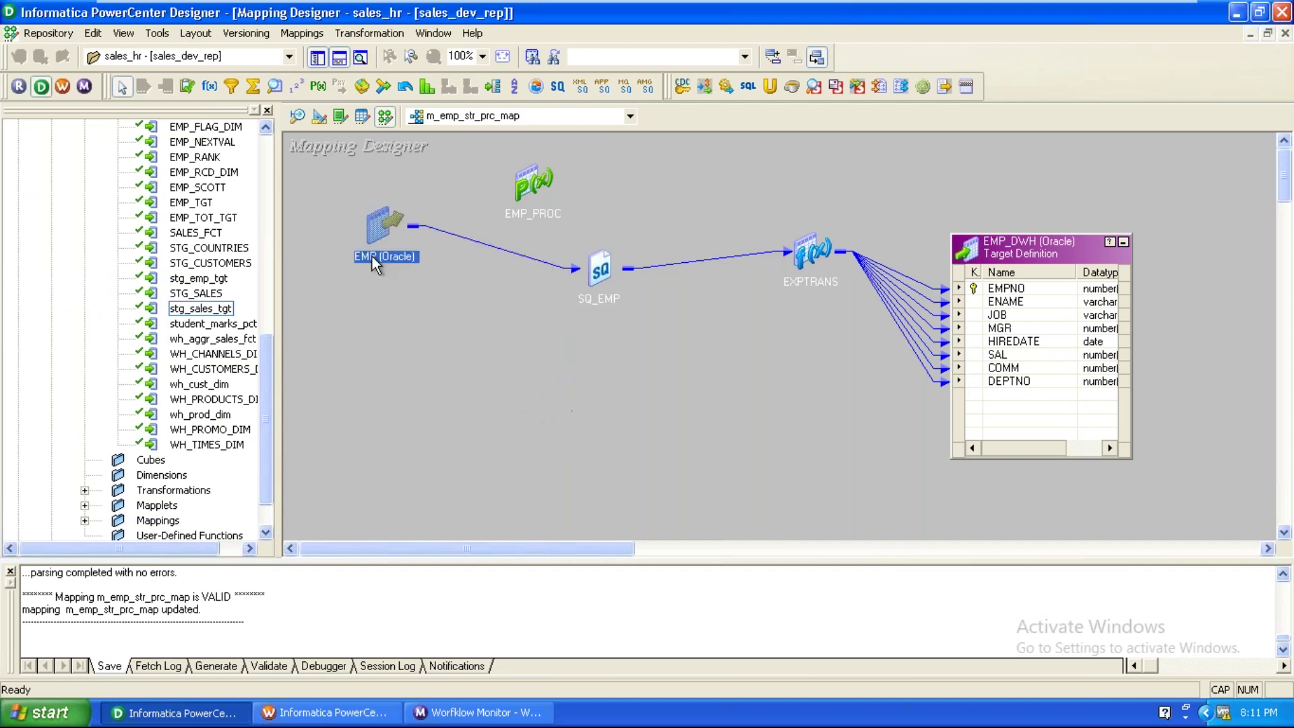
{"action": "left_click", "coordinate": [335, 713]}
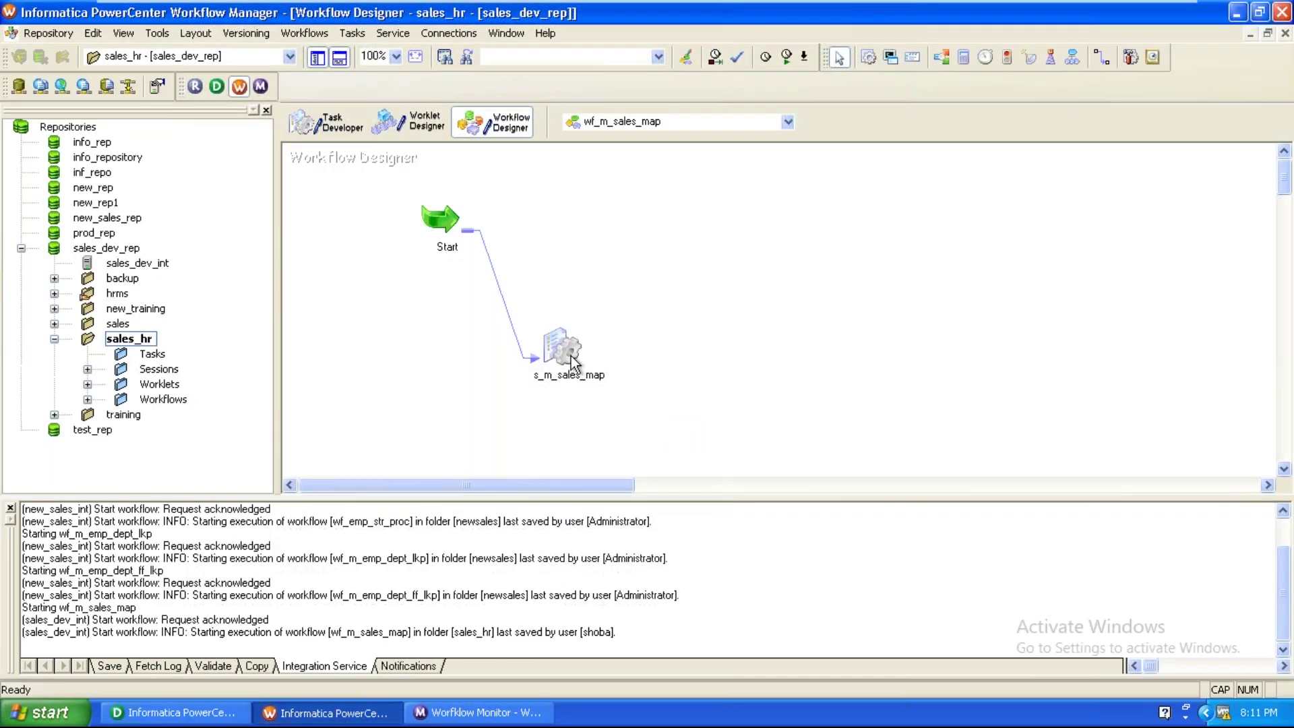
Open the wf_m_emp_str_prc_map workflow from the repository's Workflows folder.
{"action": "left_click", "coordinate": [651, 129]}
{"action": "left_click", "coordinate": [647, 139]}
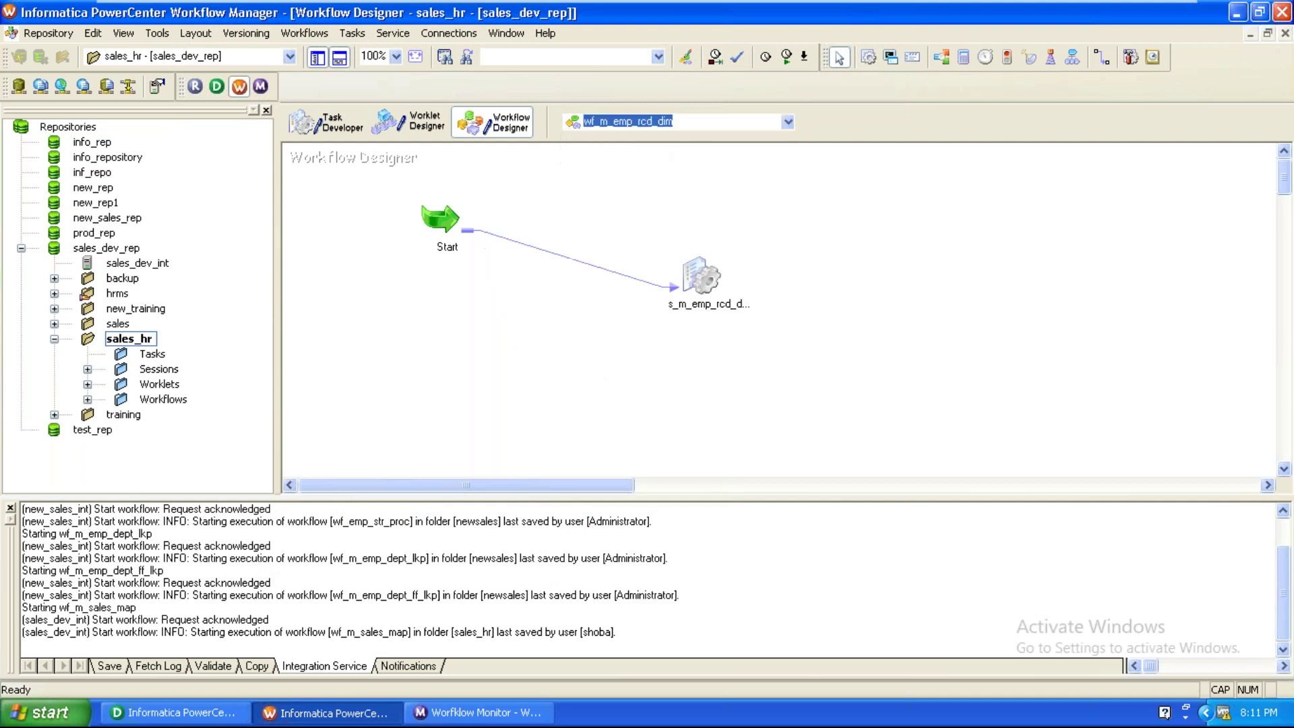
{"action": "left_click", "coordinate": [417, 423]}
{"action": "left_click", "coordinate": [96, 399]}
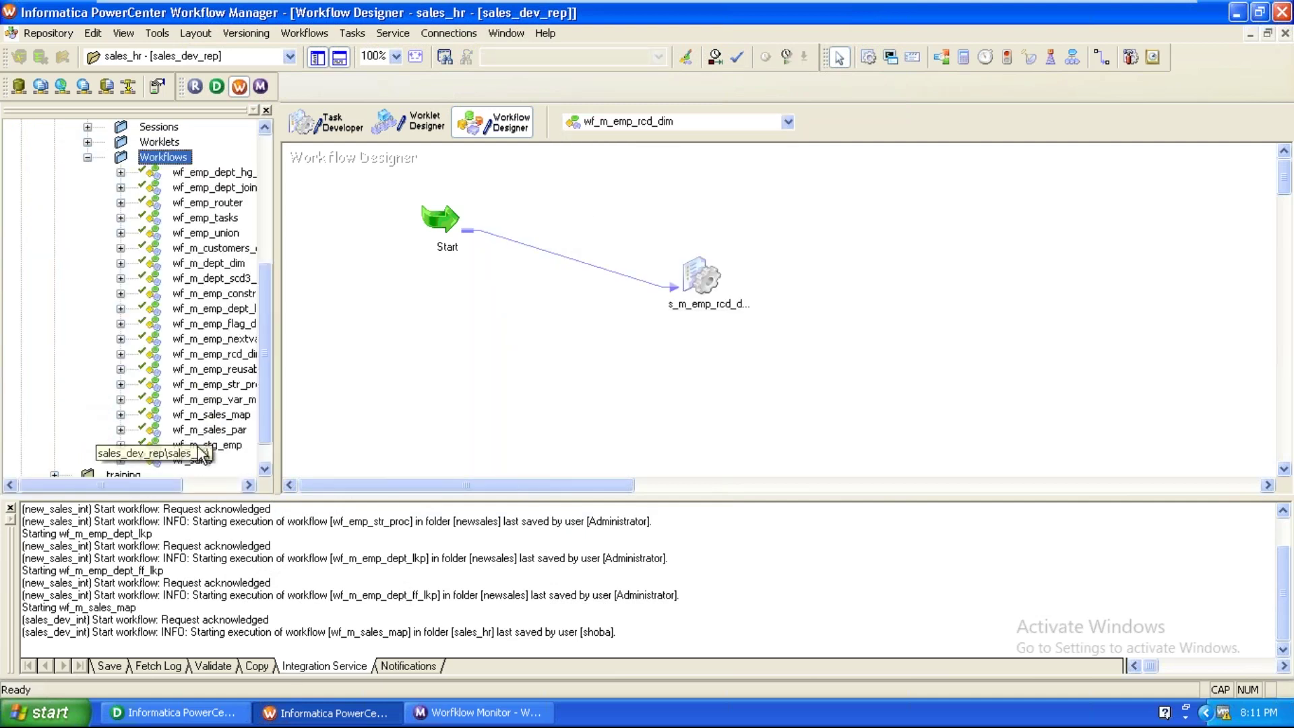
{"action": "double_click", "coordinate": [233, 386]}
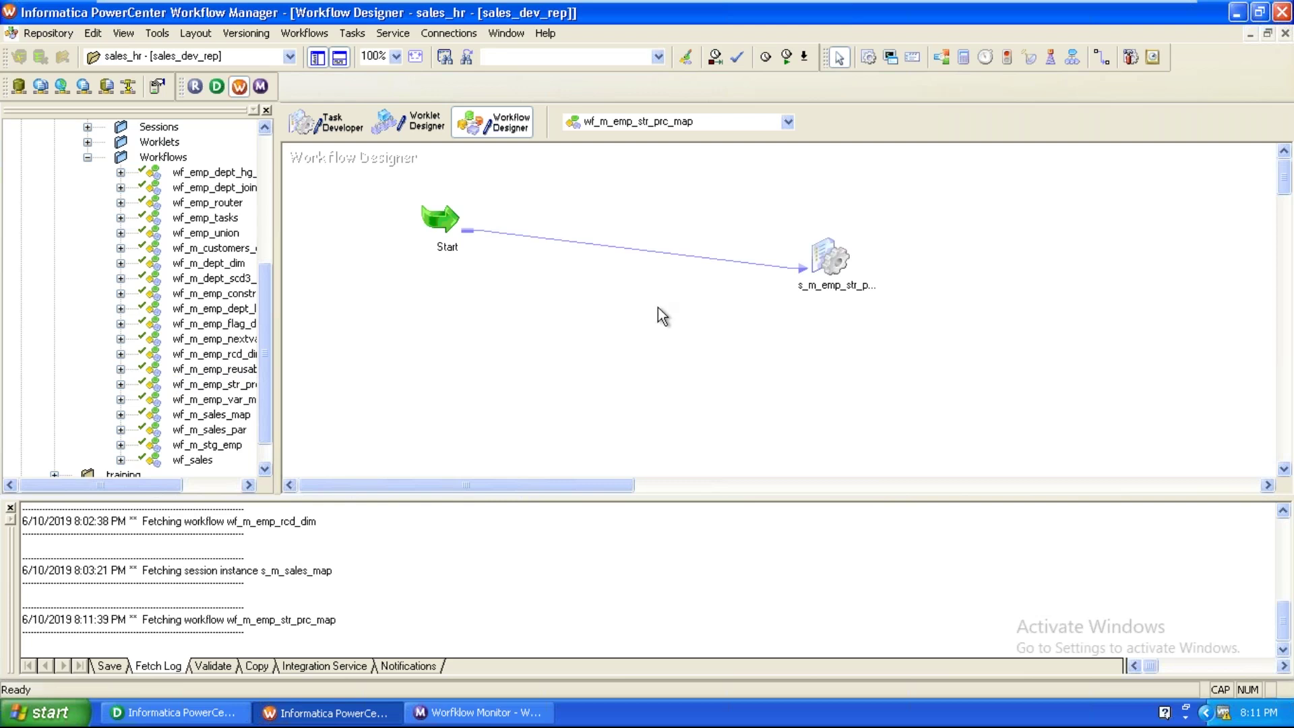
Review SQ_EMP's Pre SQL and Post SQL in the session's mapping settings, then cancel.
{"action": "double_click", "coordinate": [813, 246]}
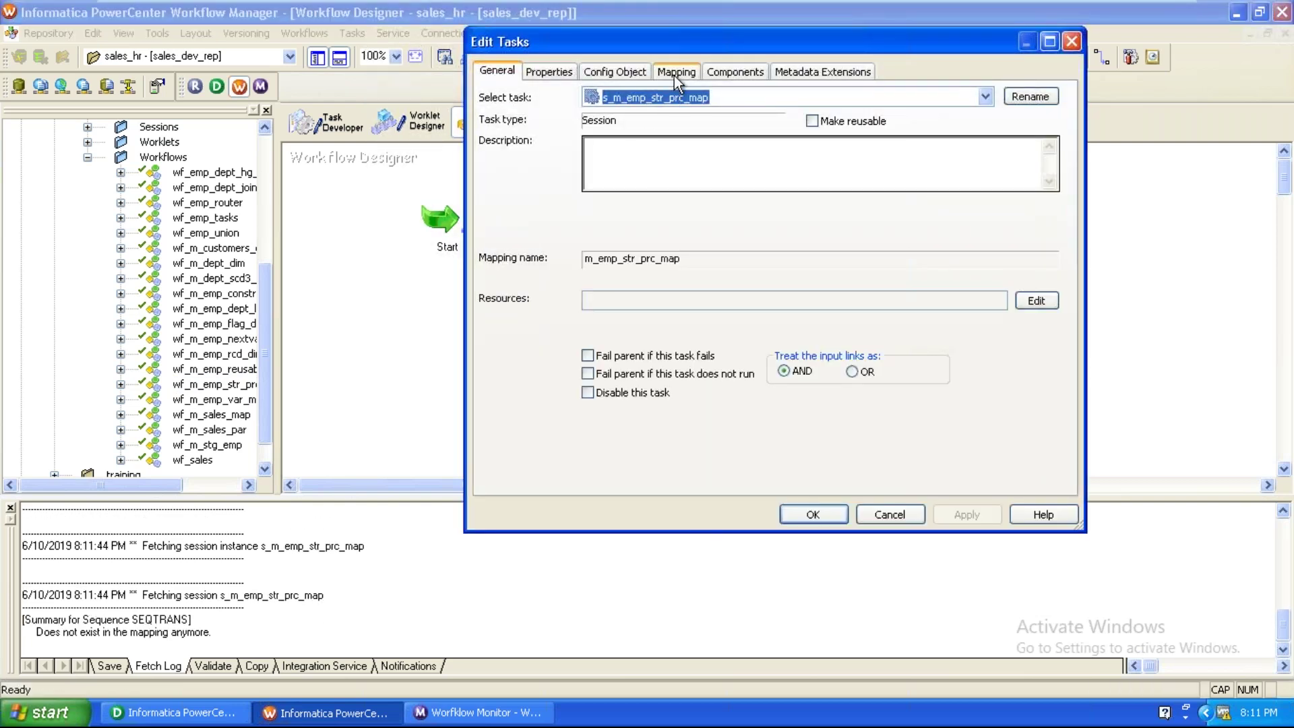
{"action": "left_click", "coordinate": [676, 71]}
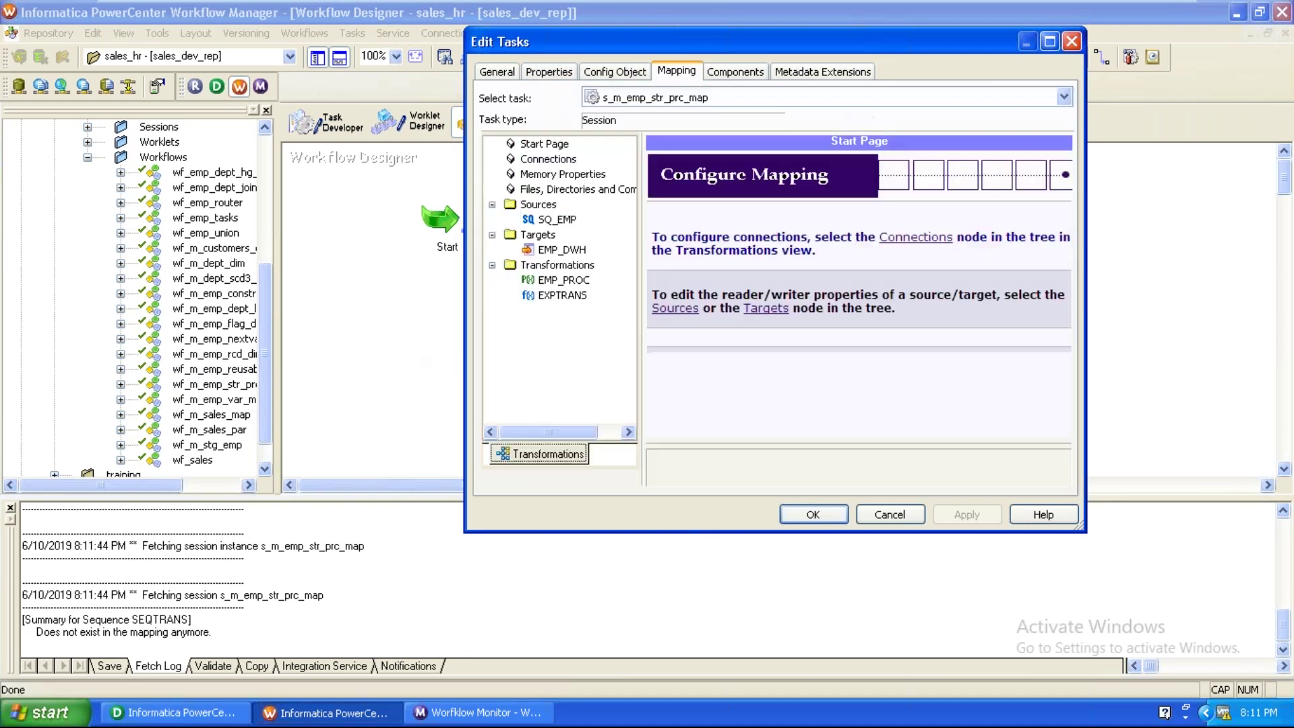
{"action": "left_click", "coordinate": [543, 220]}
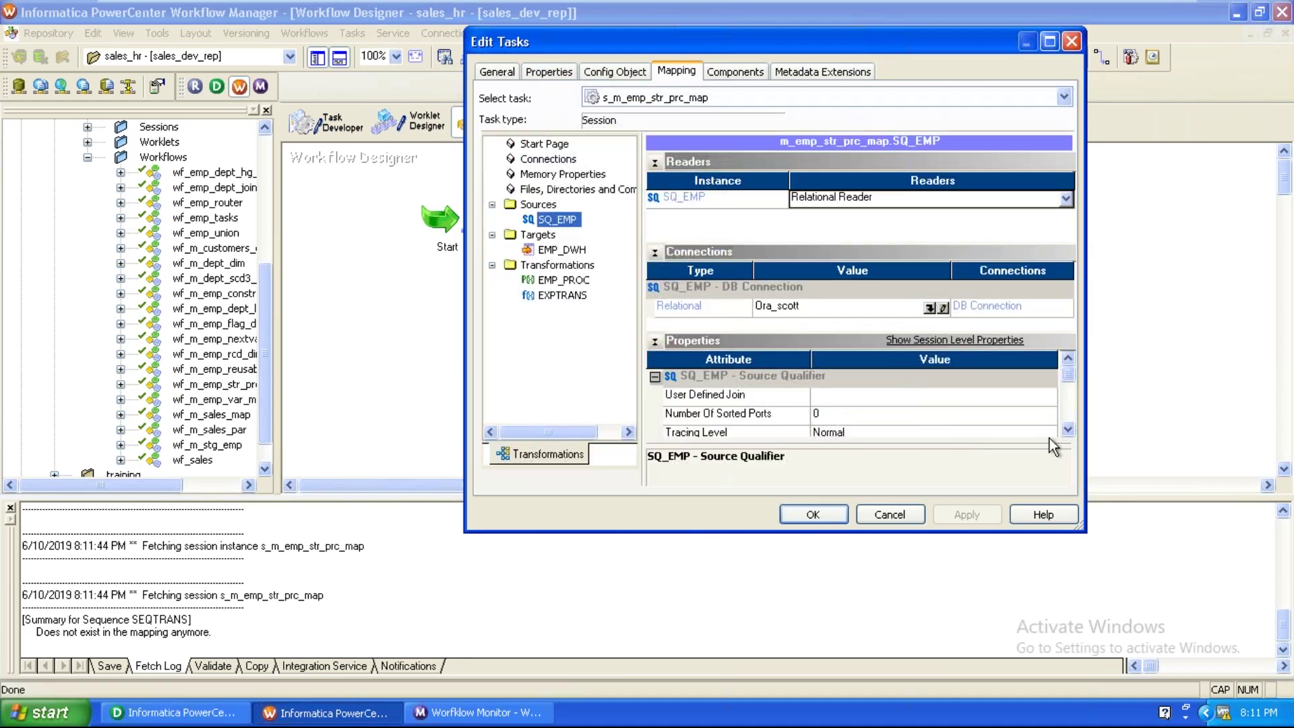
{"action": "left_click", "coordinate": [1069, 432]}
{"action": "left_click", "coordinate": [1069, 431]}
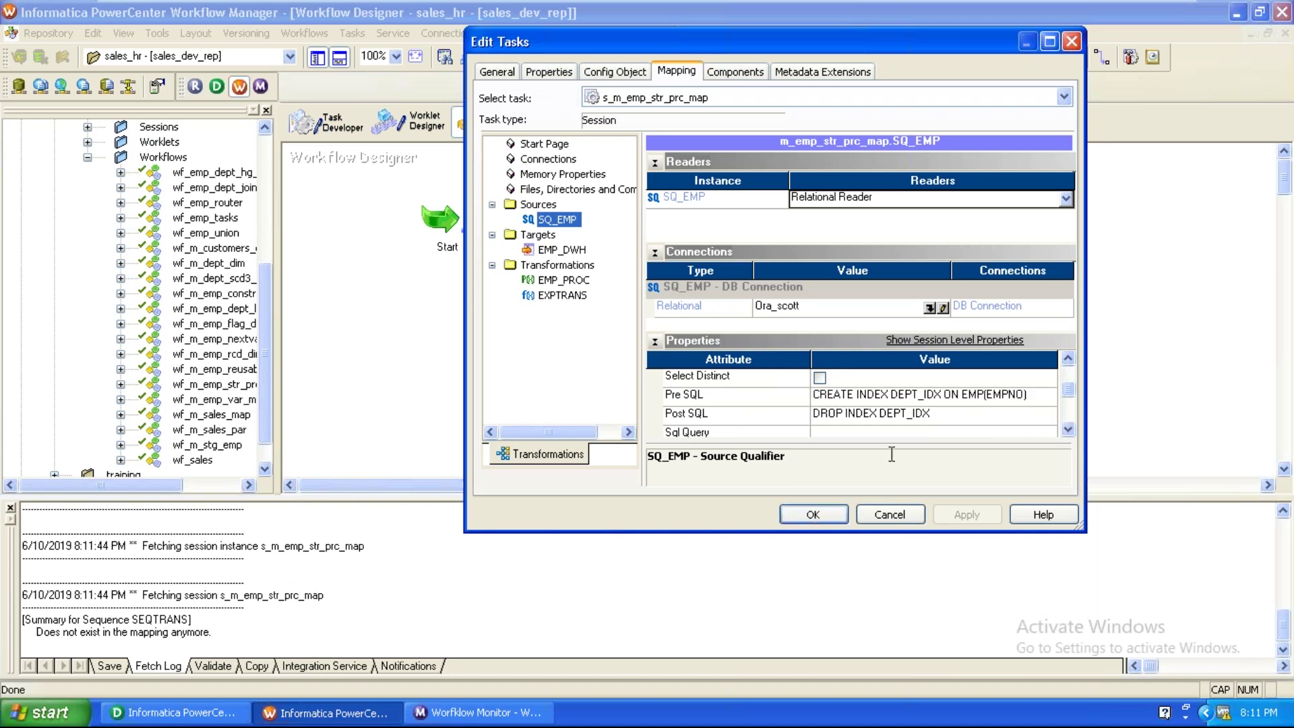
{"action": "left_click", "coordinate": [886, 514]}
{"action": "left_click", "coordinate": [174, 713]}
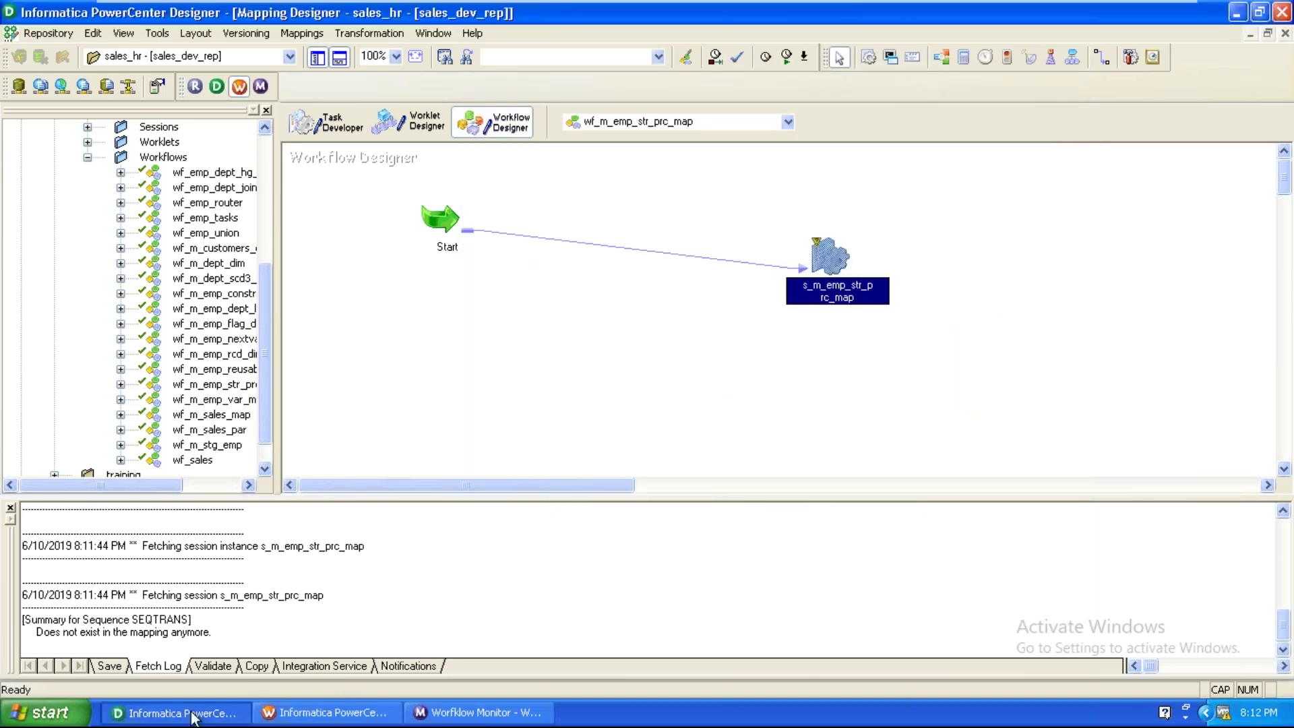
Change SQ_EMP's Pre SQL to CREATE INDEX DEPT_IDX ON EMP(DEPTNO) and save the mapping.
{"action": "double_click", "coordinate": [597, 273]}
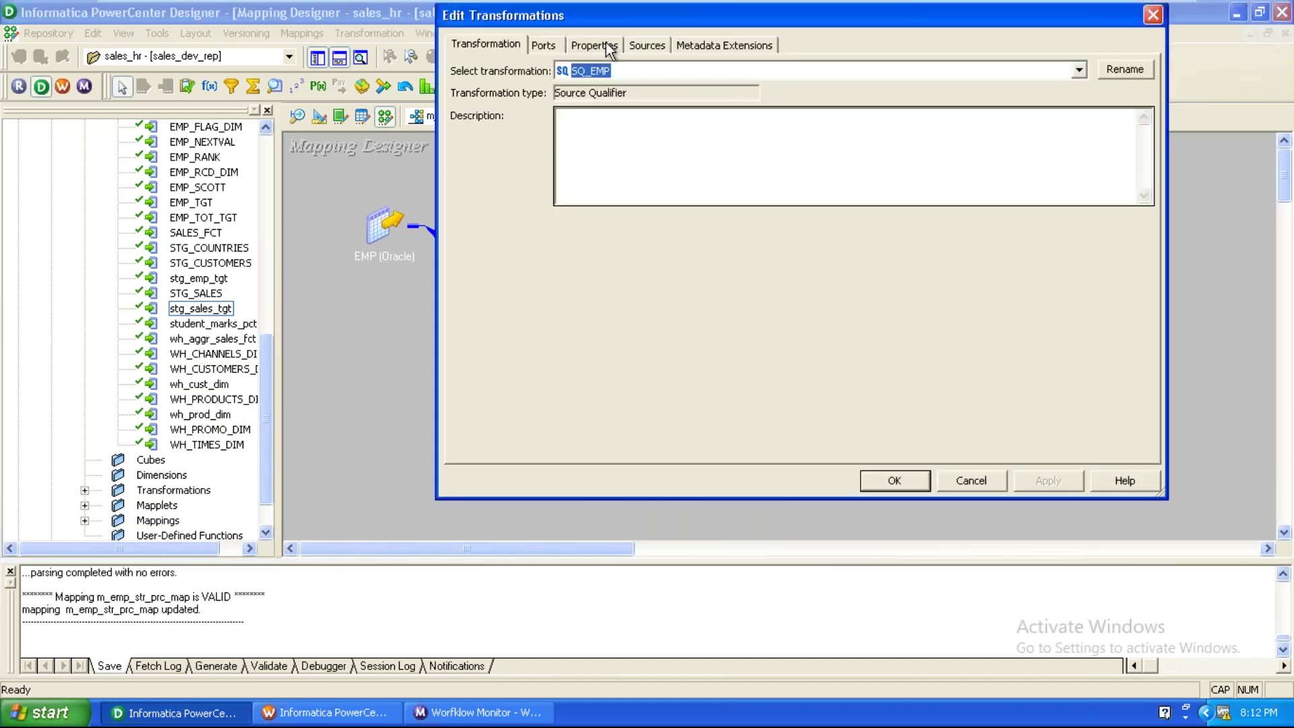
{"action": "left_click", "coordinate": [606, 44]}
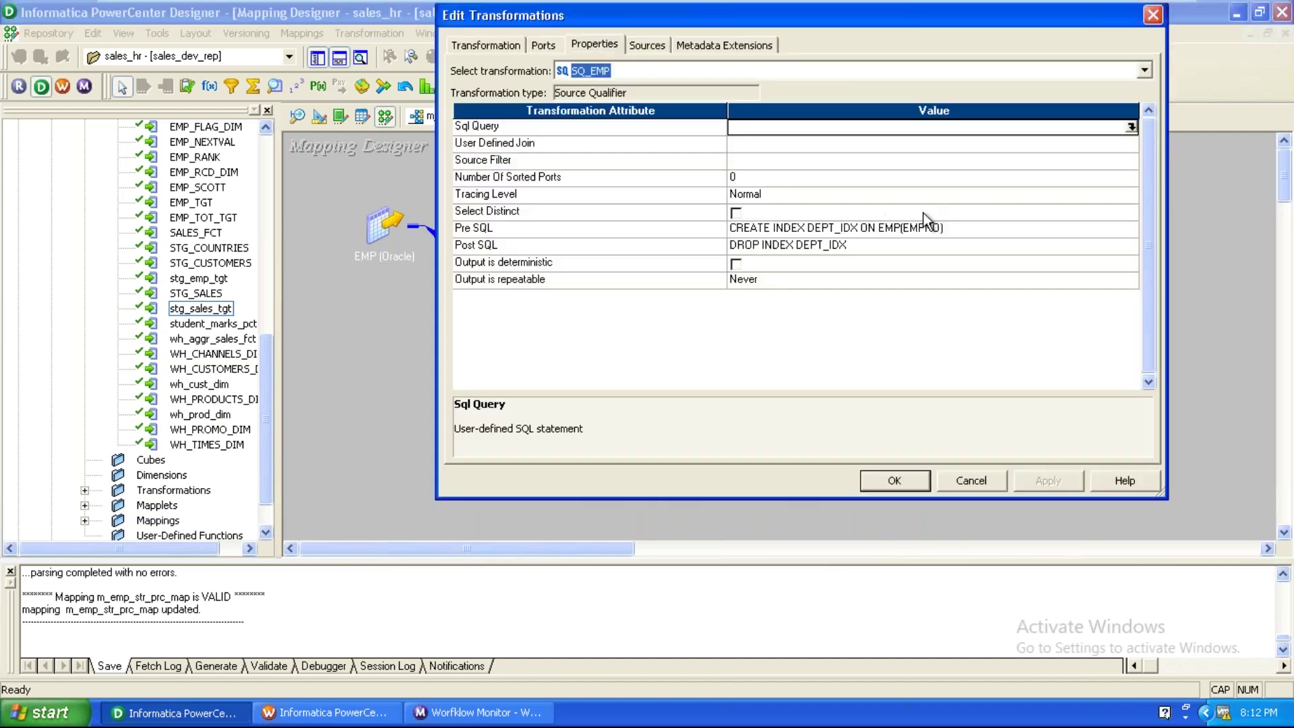
{"action": "left_click", "coordinate": [969, 226]}
{"action": "left_click", "coordinate": [1129, 228]}
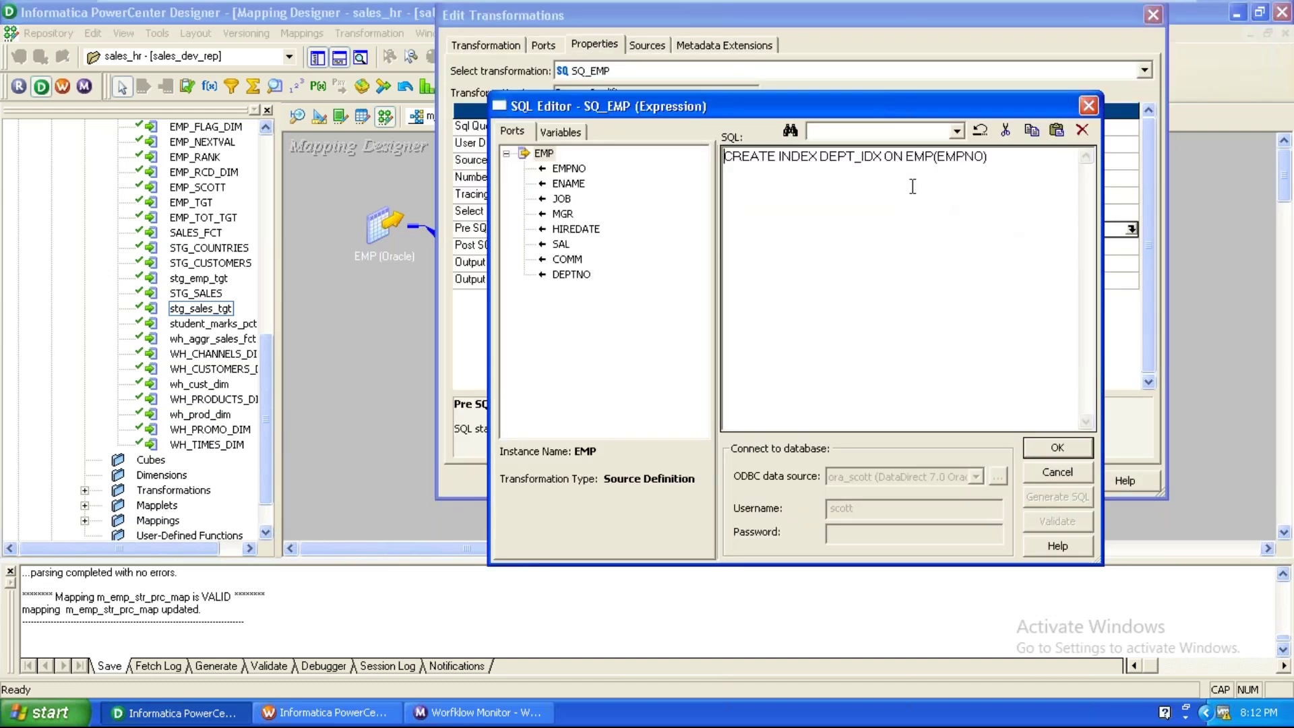
{"action": "left_click_drag", "start_coordinate": [987, 158], "coordinate": [939, 166]}
{"action": "type", "text": "DEPTNO"}
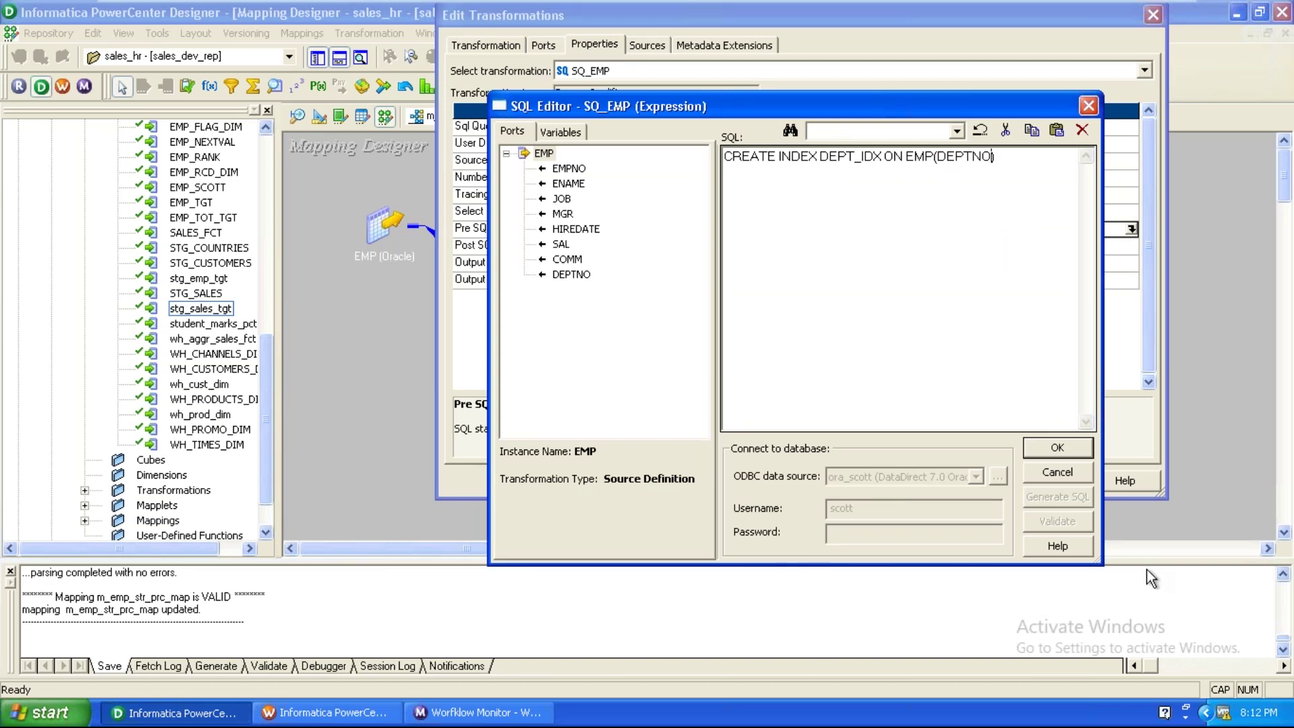
{"action": "left_click", "coordinate": [1052, 447]}
{"action": "left_click", "coordinate": [1038, 484]}
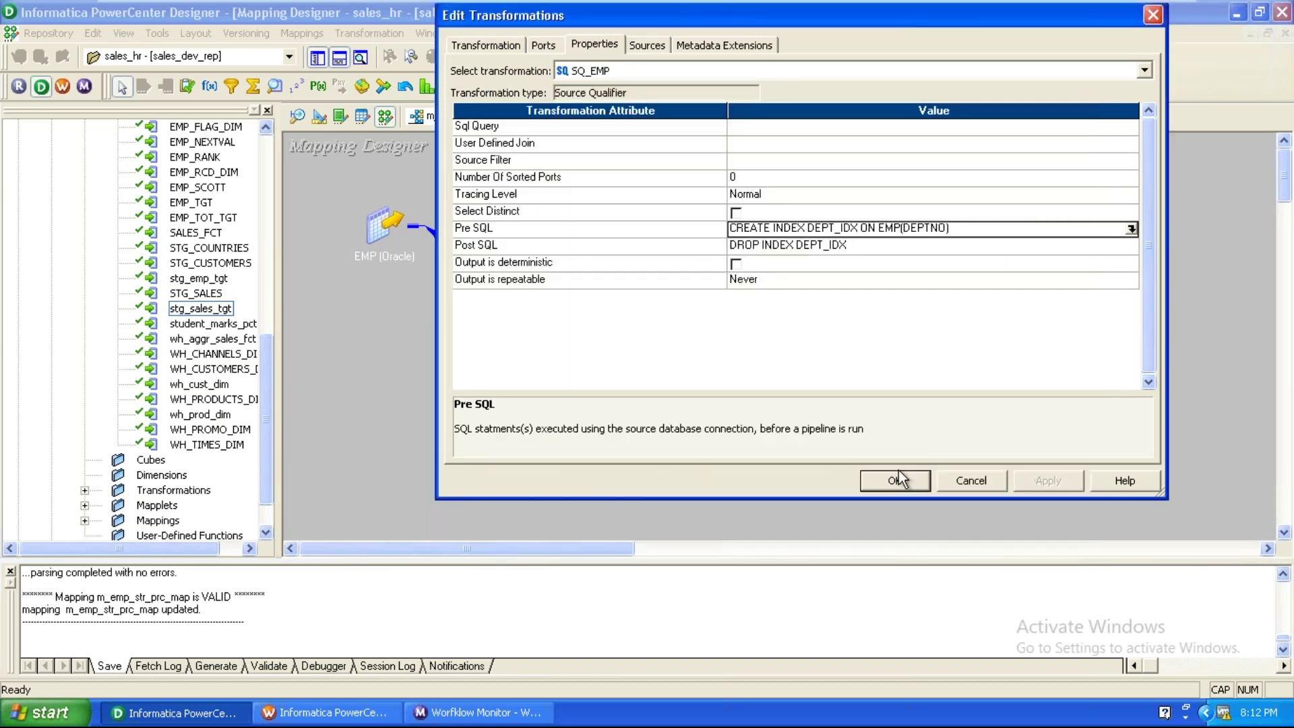
{"action": "left_click", "coordinate": [897, 482]}
{"action": "key", "text": "ctrl+s"}
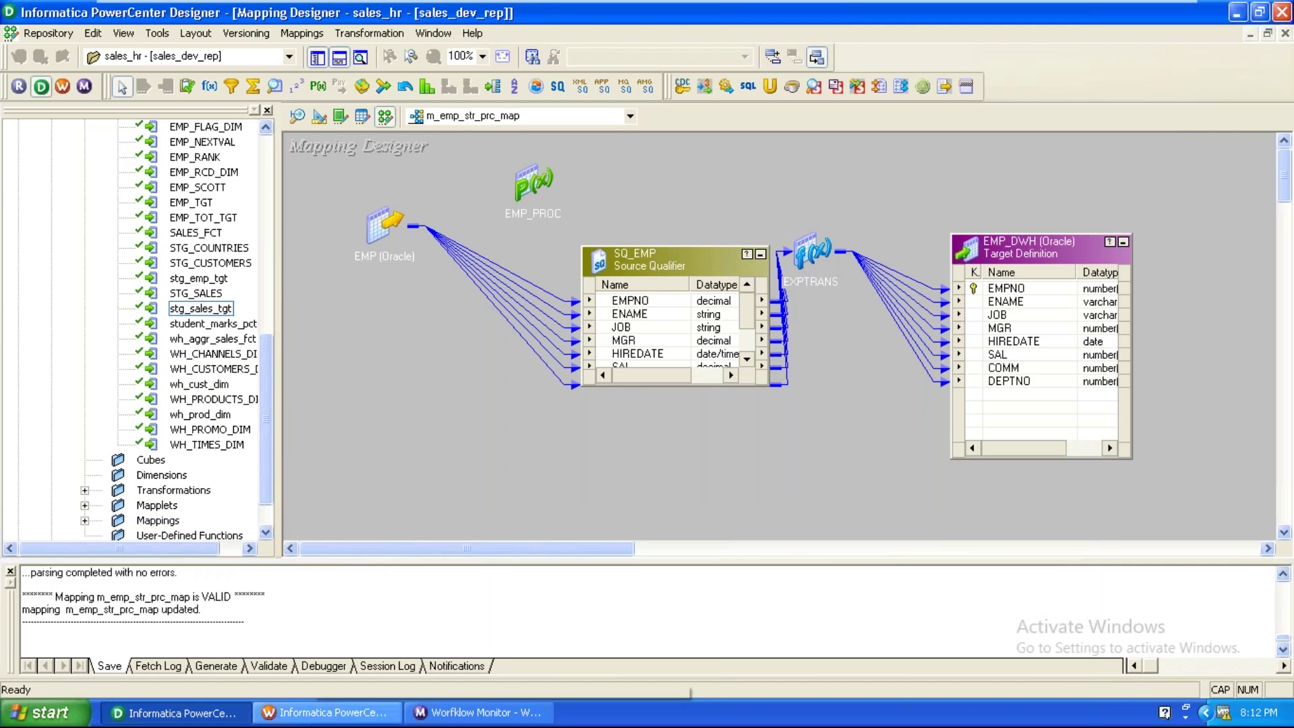
Refresh the s_m_emp_str_prc_map session from the updated mapping.
{"action": "left_click", "coordinate": [324, 713]}
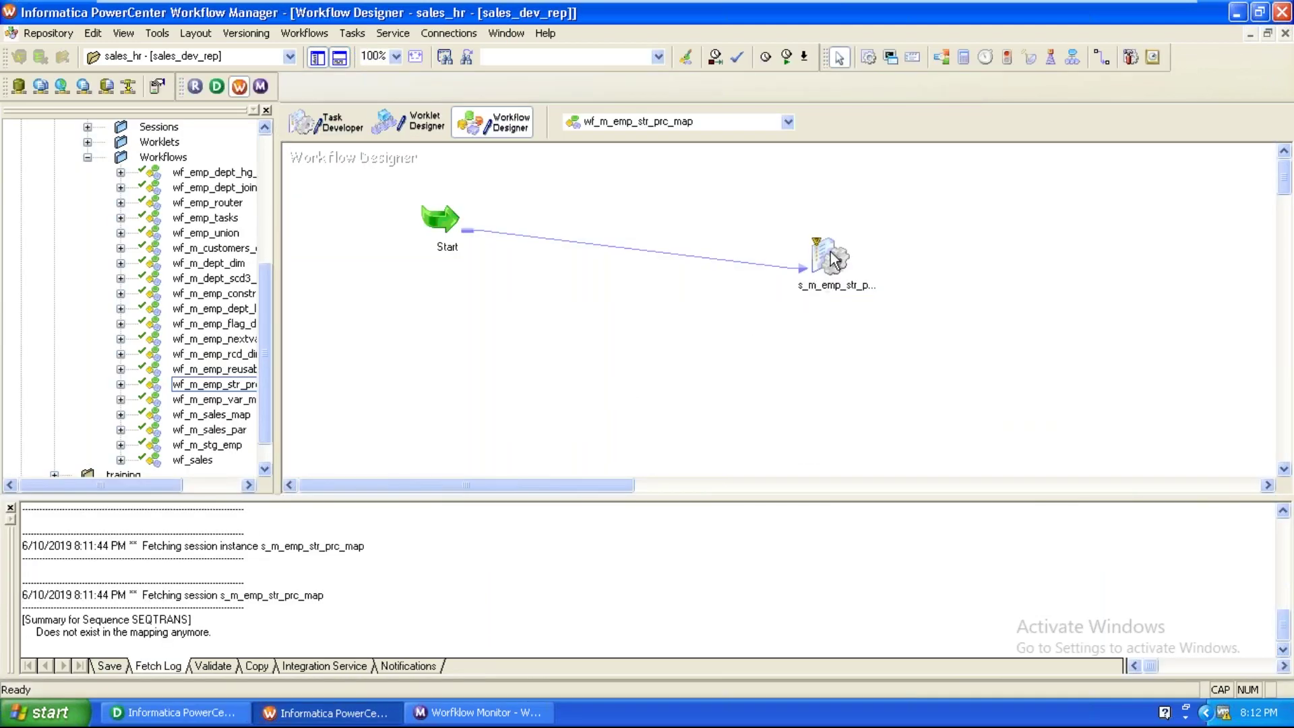
{"action": "double_click", "coordinate": [833, 258]}
{"action": "left_click", "coordinate": [676, 71]}
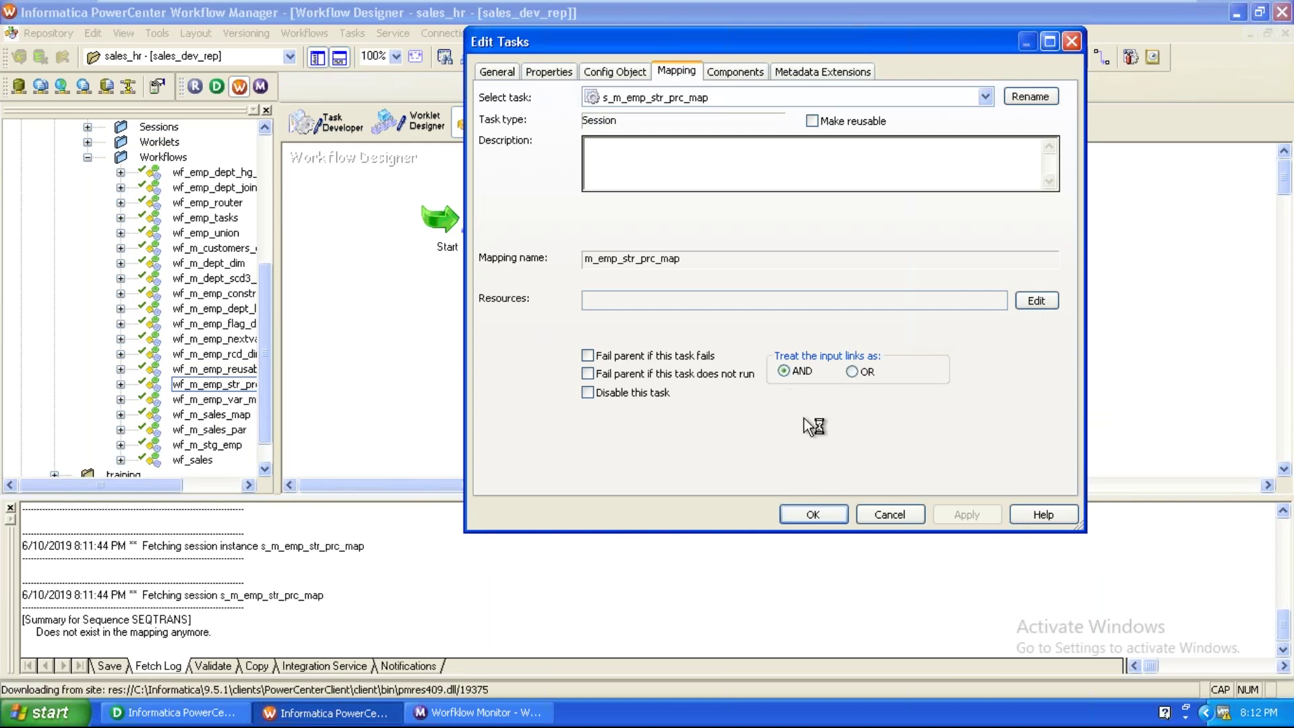
{"action": "left_click", "coordinate": [868, 514]}
{"action": "right_click", "coordinate": [816, 245]}
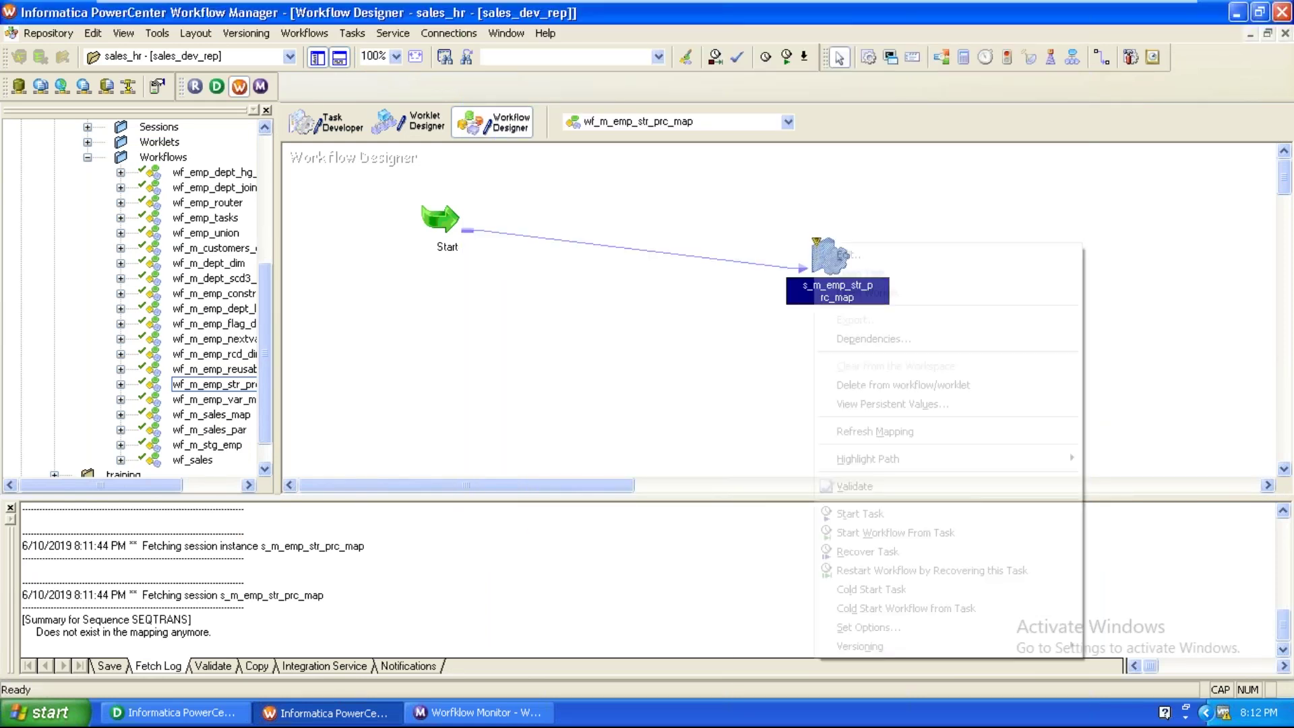
{"action": "left_click", "coordinate": [875, 432]}
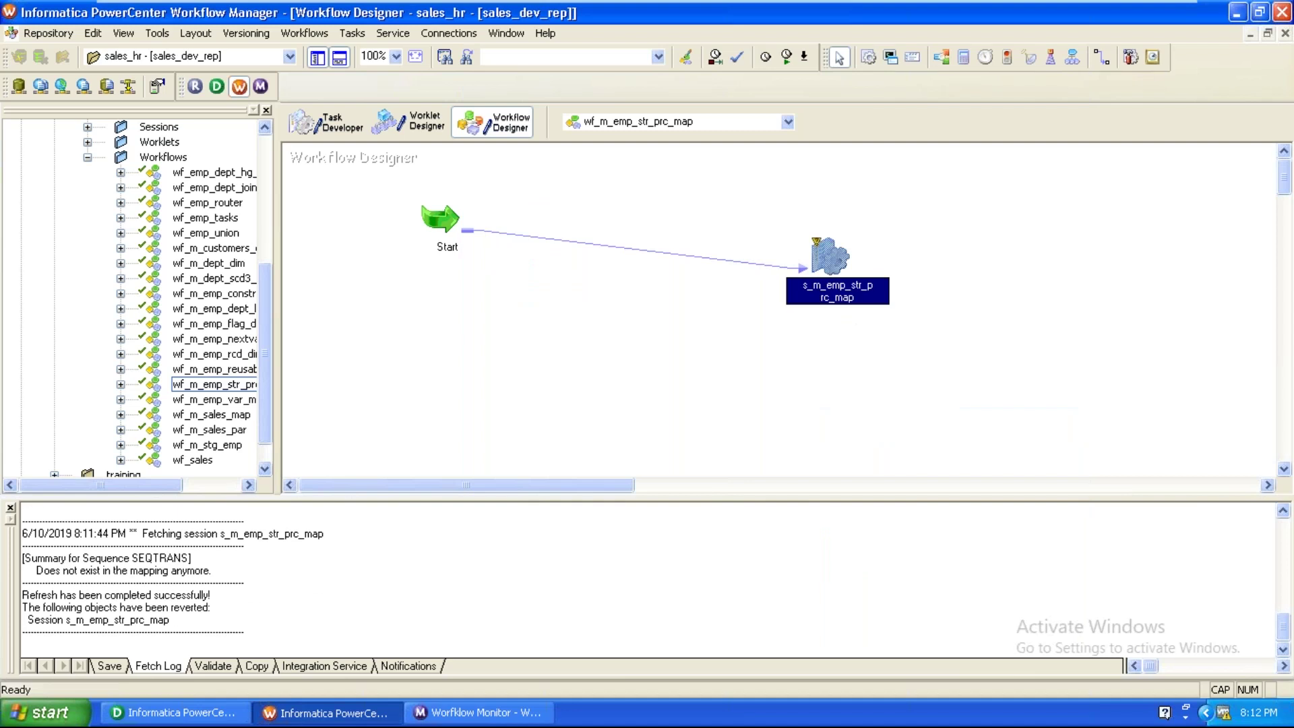
Check the EMP_DWH and SQ_EMP SQL settings in the session, then save the workflow.
{"action": "double_click", "coordinate": [845, 284]}
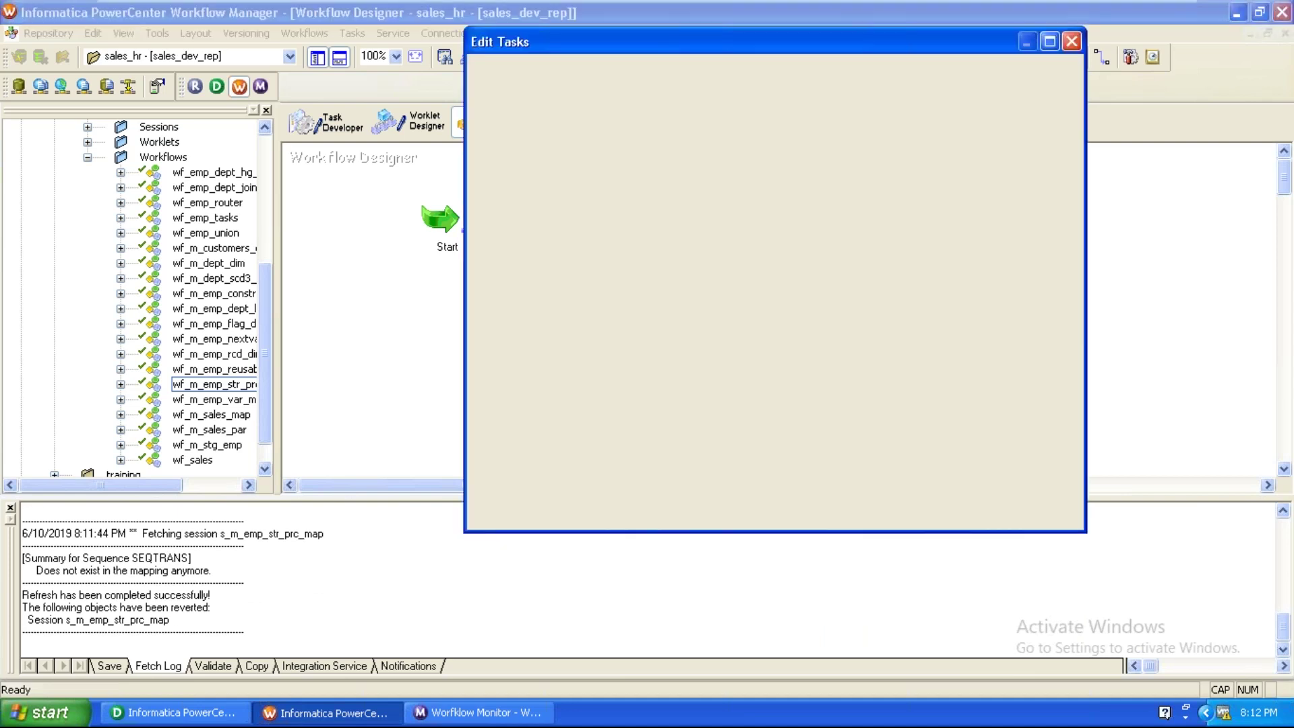
{"action": "left_click", "coordinate": [676, 72]}
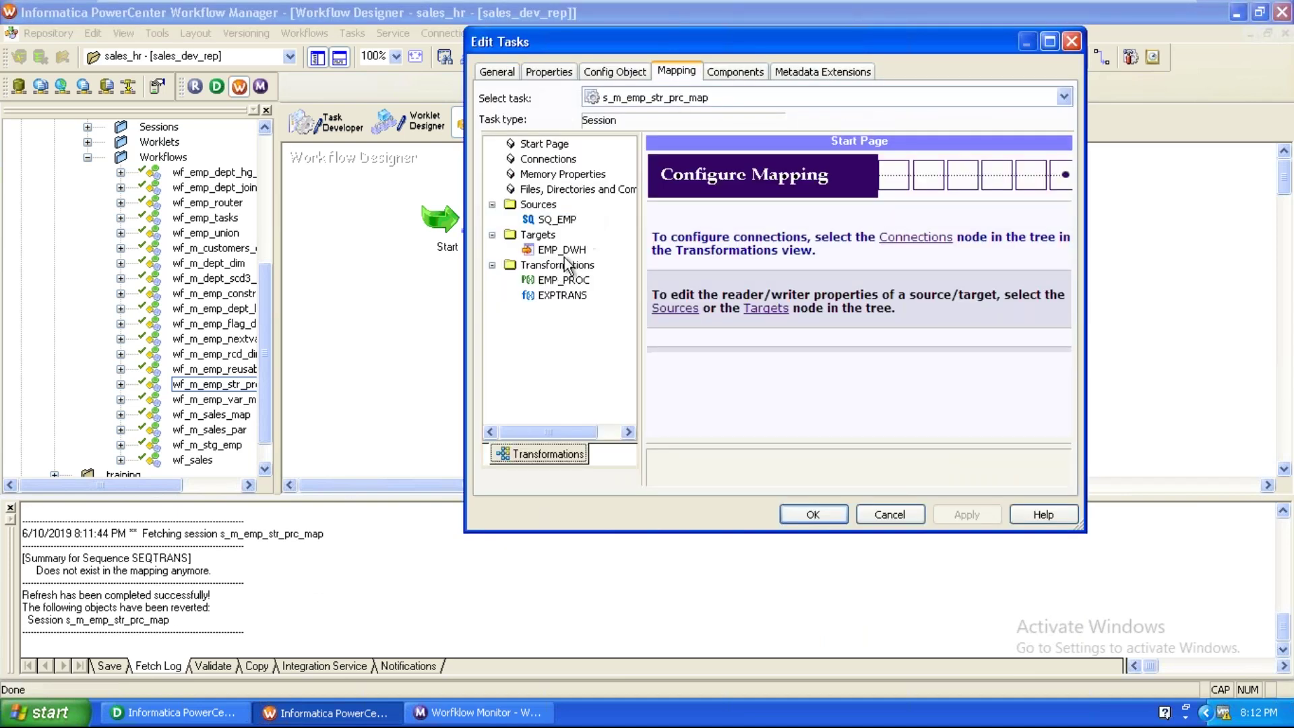
{"action": "left_click", "coordinate": [564, 255]}
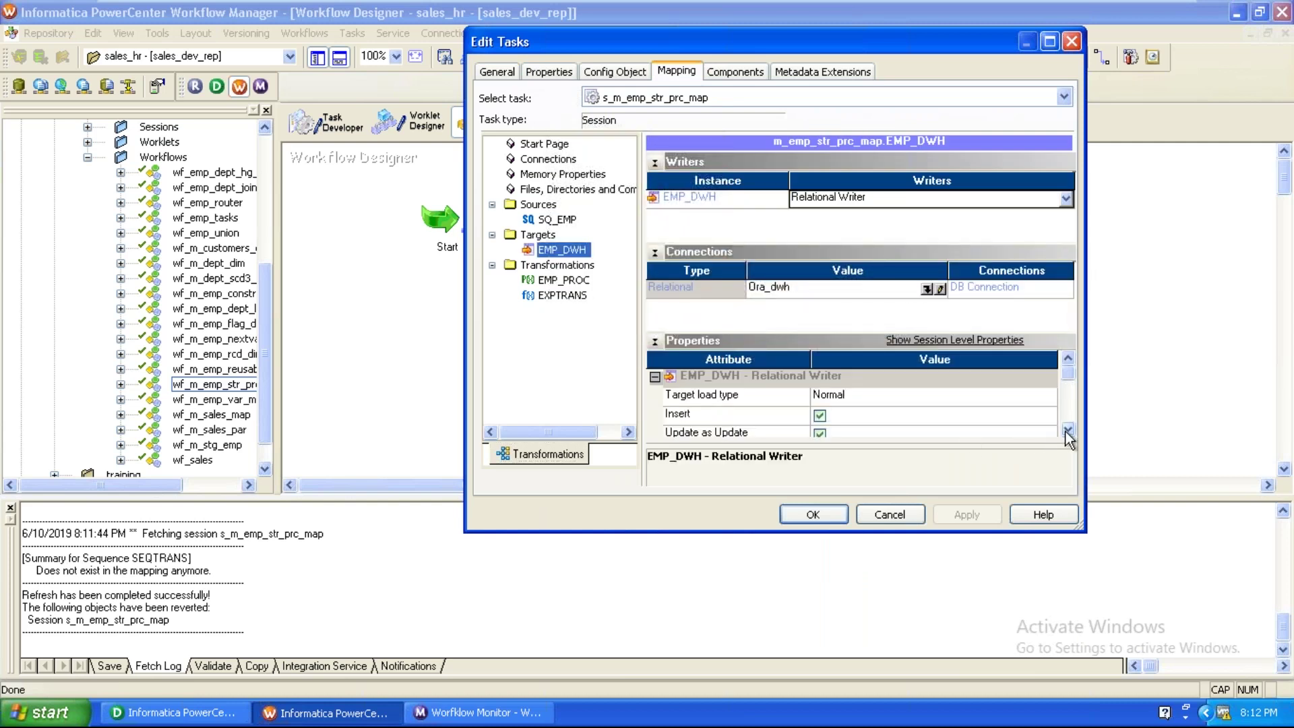
{"action": "left_click", "coordinate": [1068, 431]}
{"action": "left_click", "coordinate": [1068, 431]}
{"action": "left_click", "coordinate": [1068, 430]}
{"action": "left_click", "coordinate": [1068, 430]}
{"action": "left_click", "coordinate": [1068, 430]}
{"action": "left_click", "coordinate": [1068, 430]}
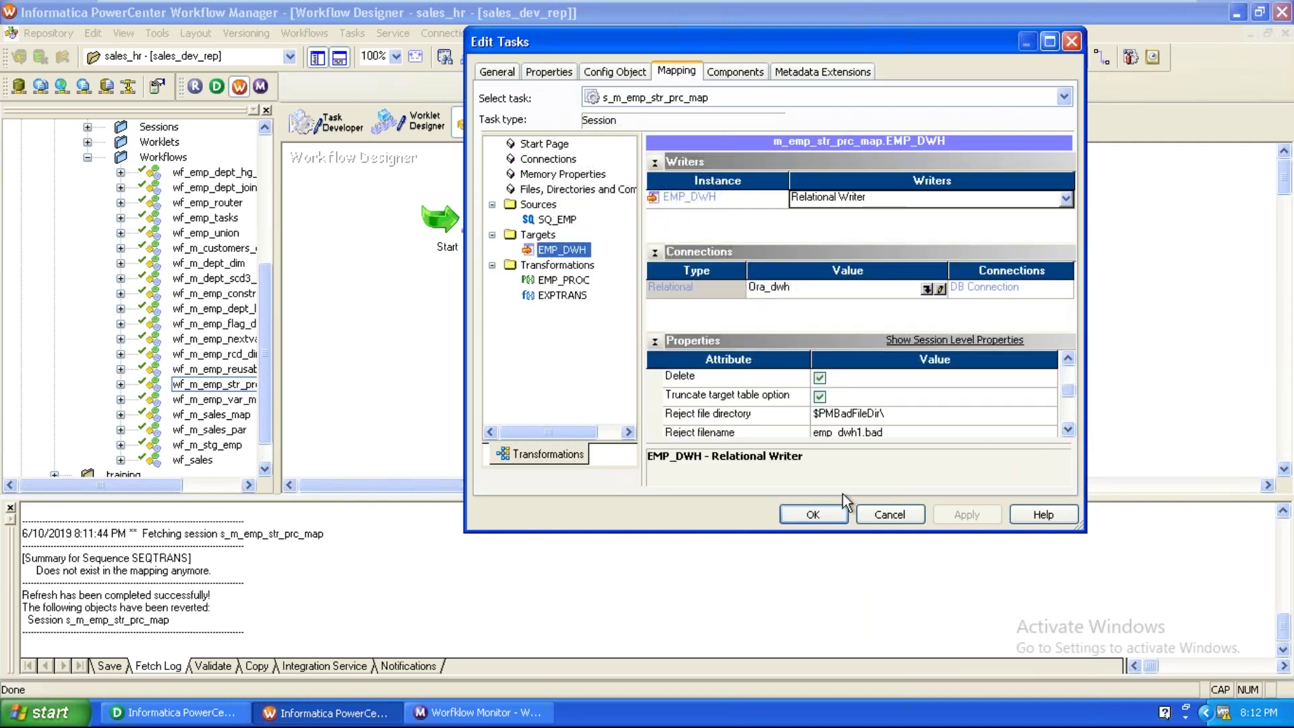
{"action": "left_click", "coordinate": [569, 220]}
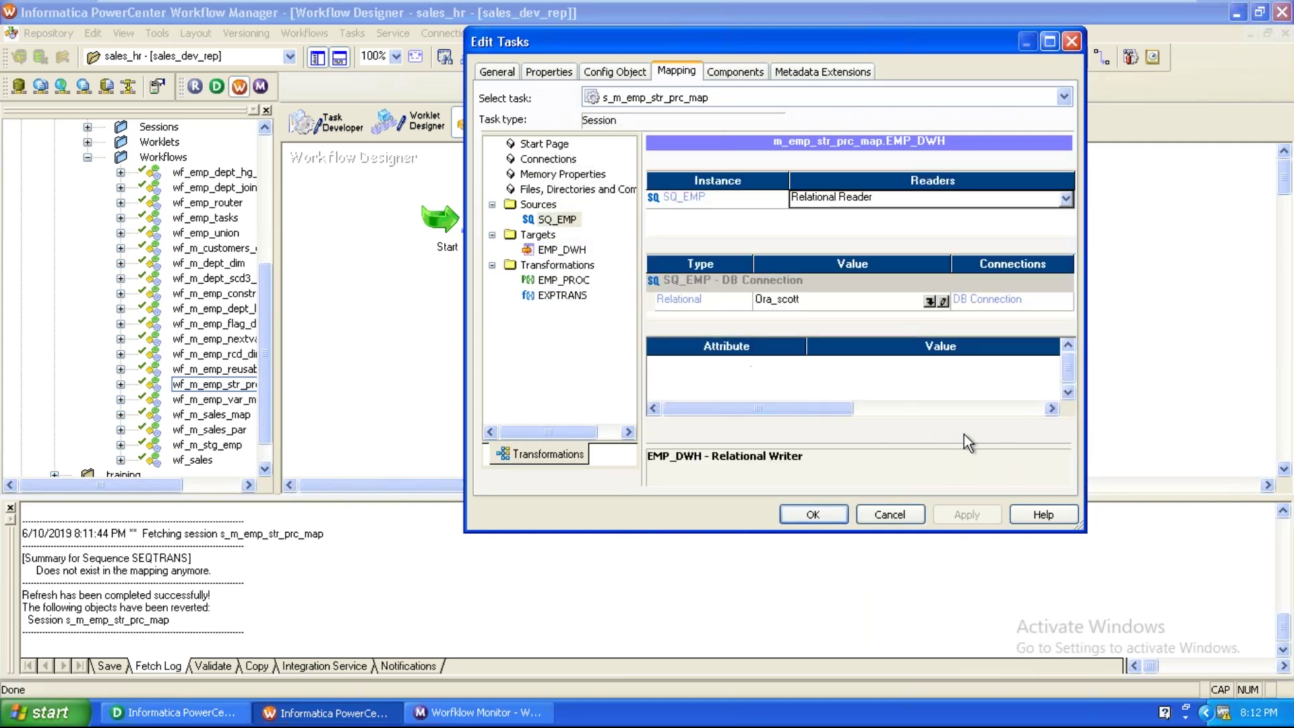
{"action": "left_click", "coordinate": [1069, 430]}
{"action": "left_click", "coordinate": [1069, 431]}
{"action": "left_click", "coordinate": [1069, 430]}
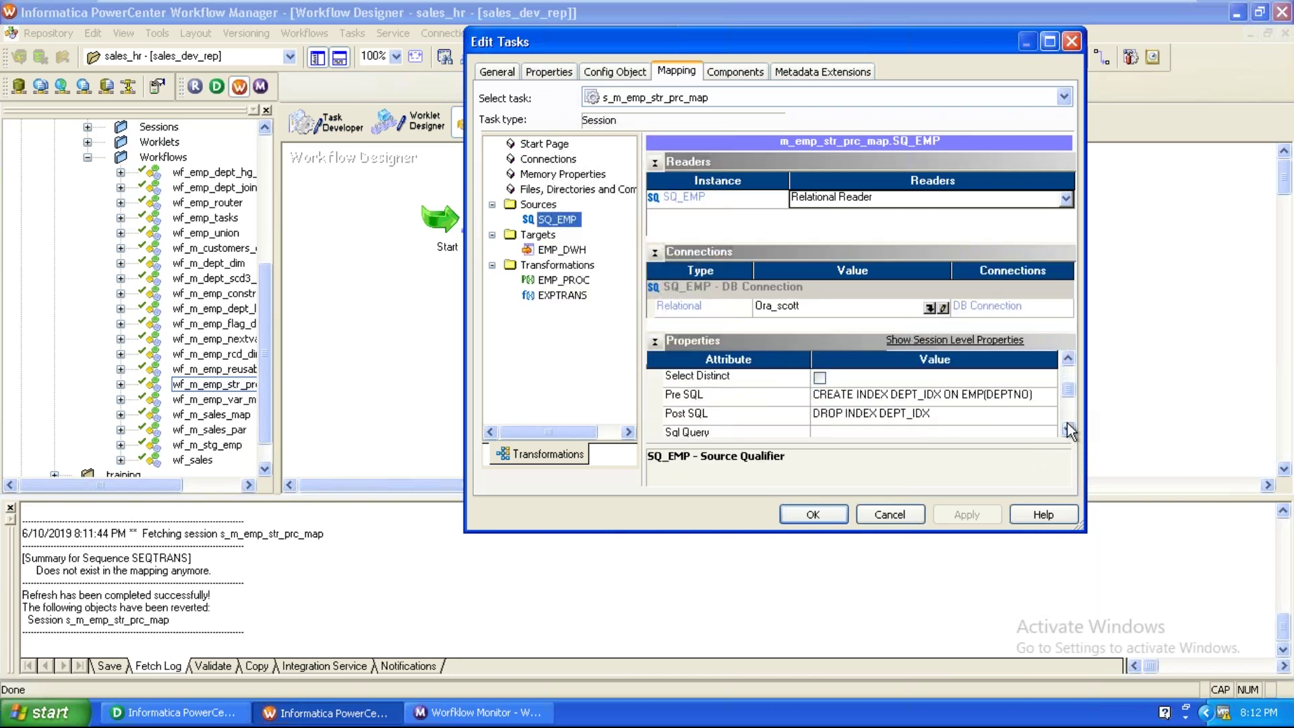
{"action": "left_click", "coordinate": [814, 515]}
{"action": "key", "text": "ctrl+s"}
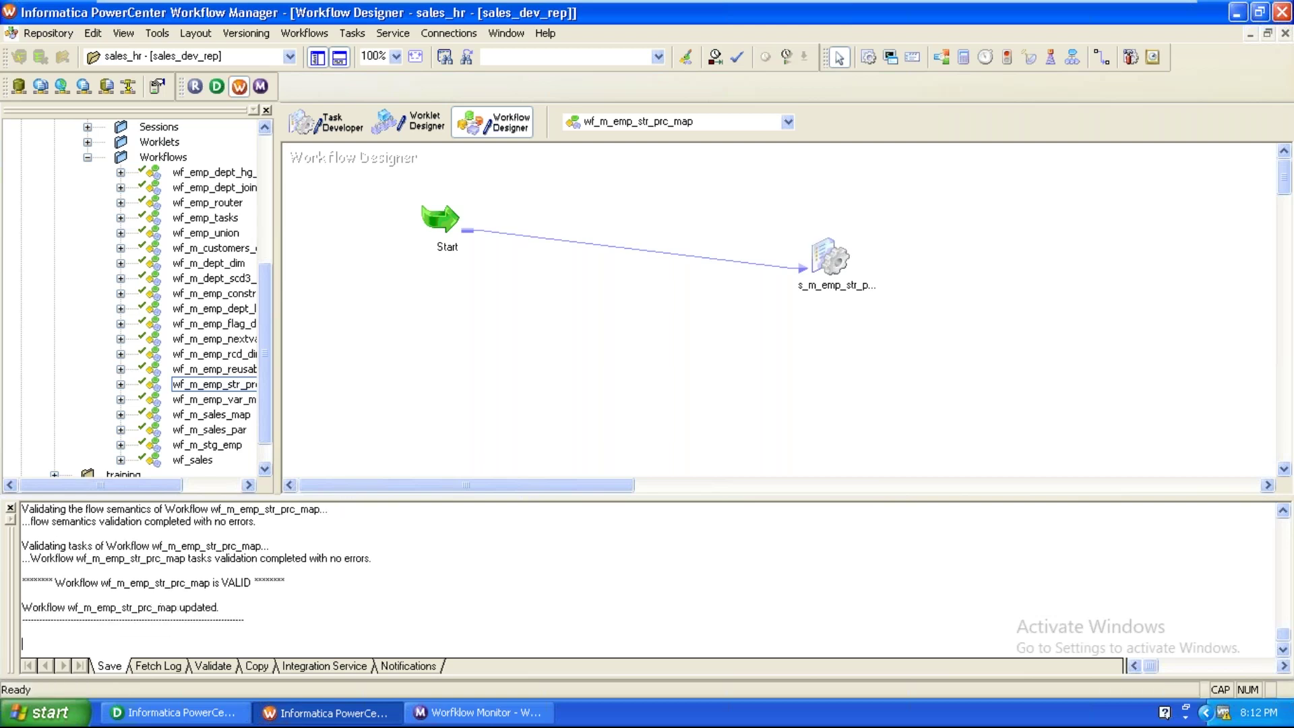
Start wf_m_emp_str_prc_map and load the session run's properties in Workflow Monitor.
{"action": "left_click", "coordinate": [306, 35]}
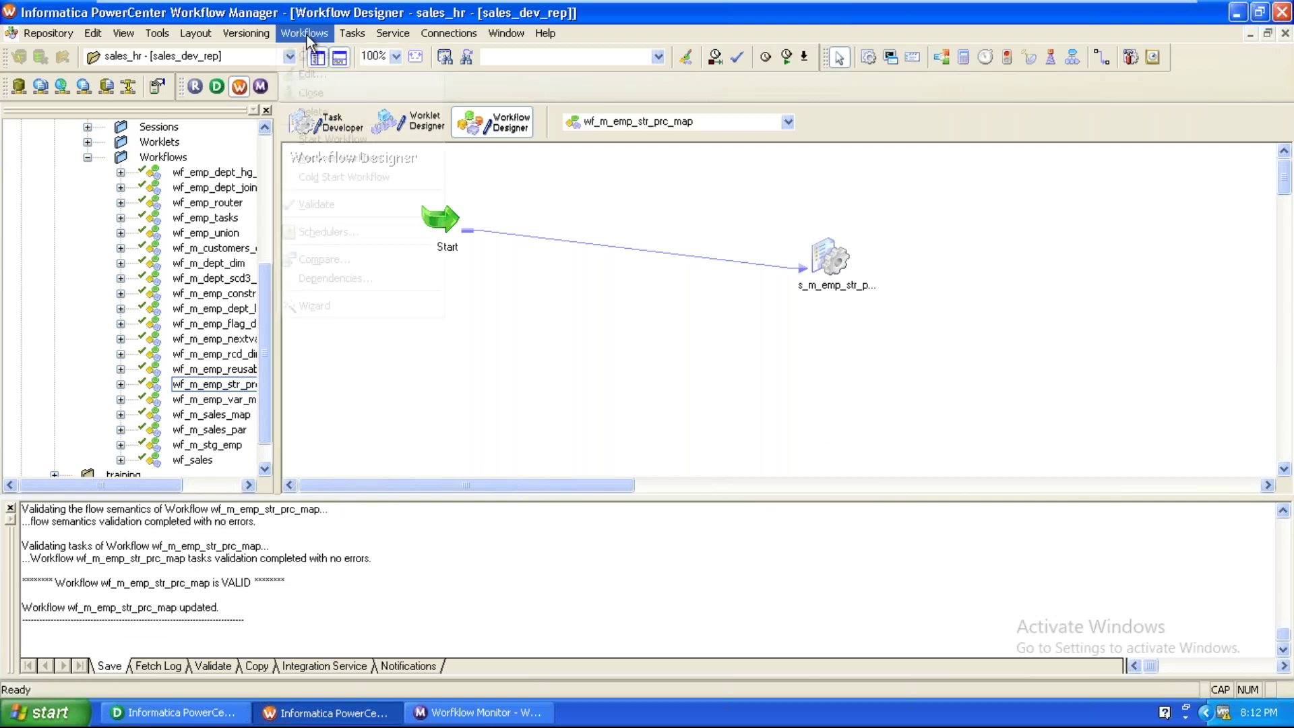
{"action": "left_click", "coordinate": [335, 139]}
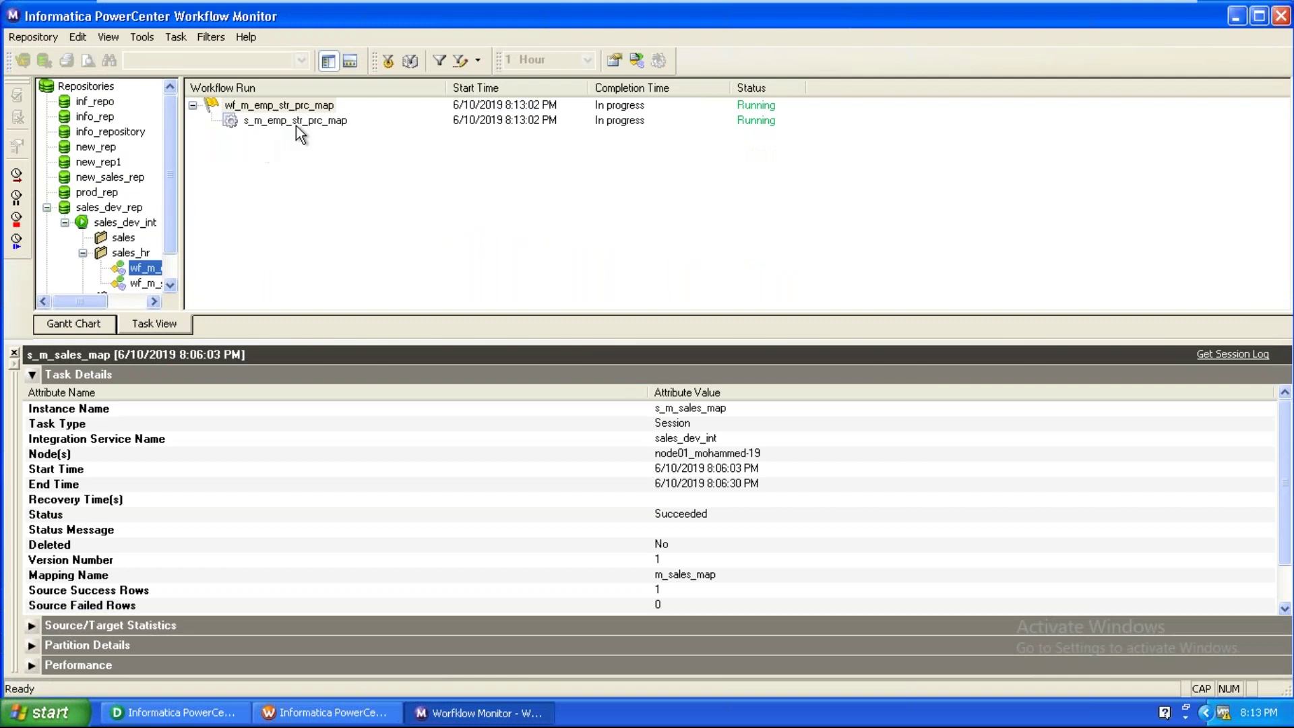
{"action": "right_click", "coordinate": [297, 124]}
{"action": "left_click", "coordinate": [309, 327]}
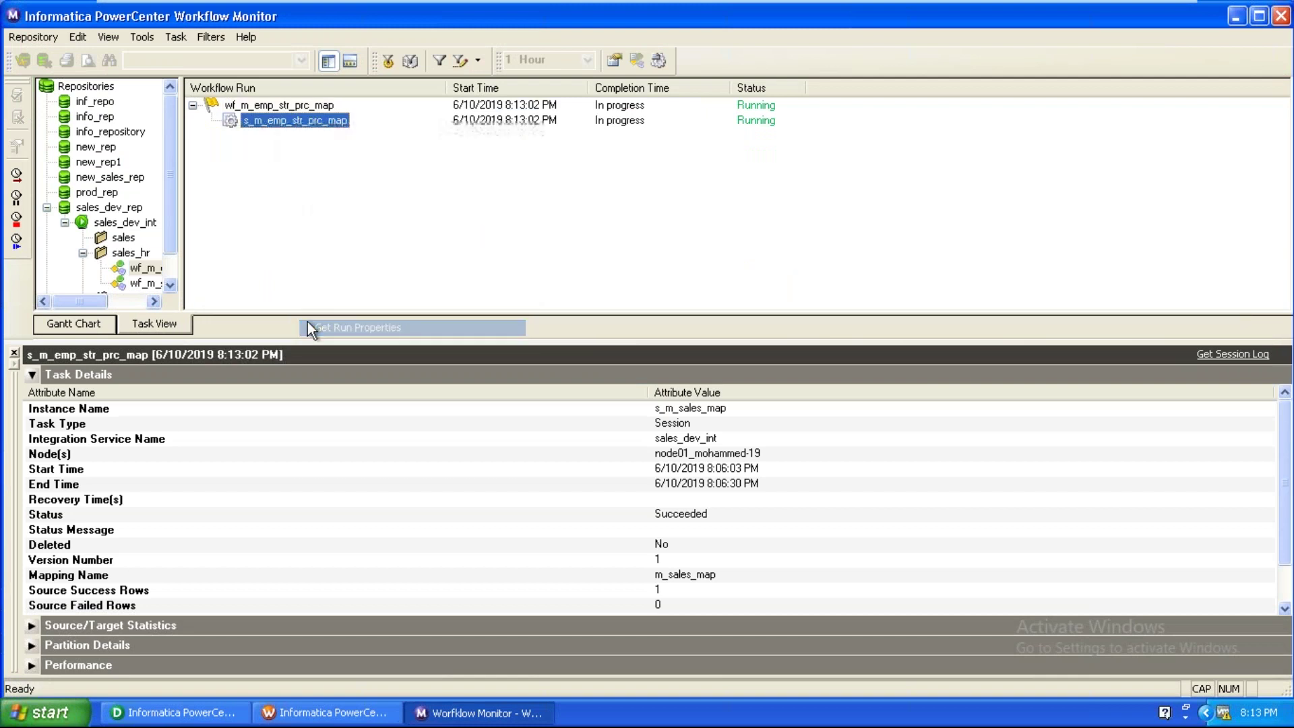
Inspect the session's first error: ORA-01408, such column list already indexed.
{"action": "left_click", "coordinate": [411, 472]}
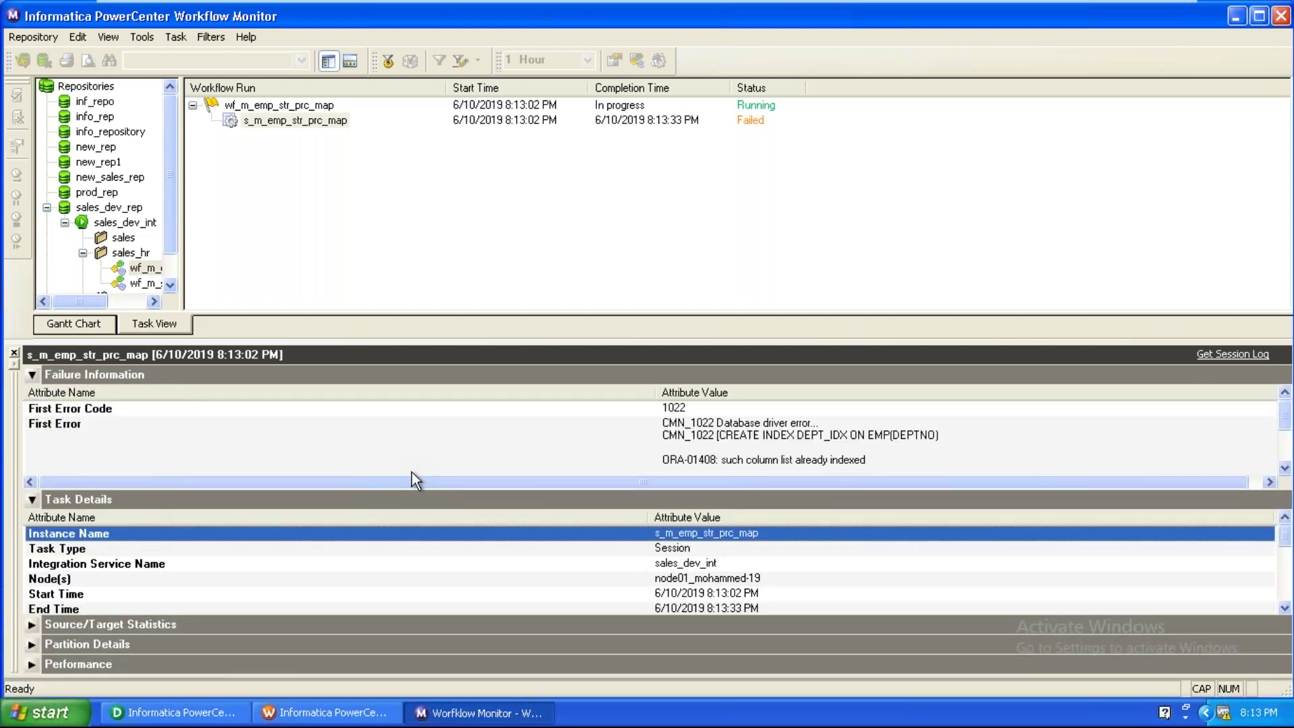
{"action": "left_click", "coordinate": [779, 462]}
{"action": "left_click", "coordinate": [779, 463]}
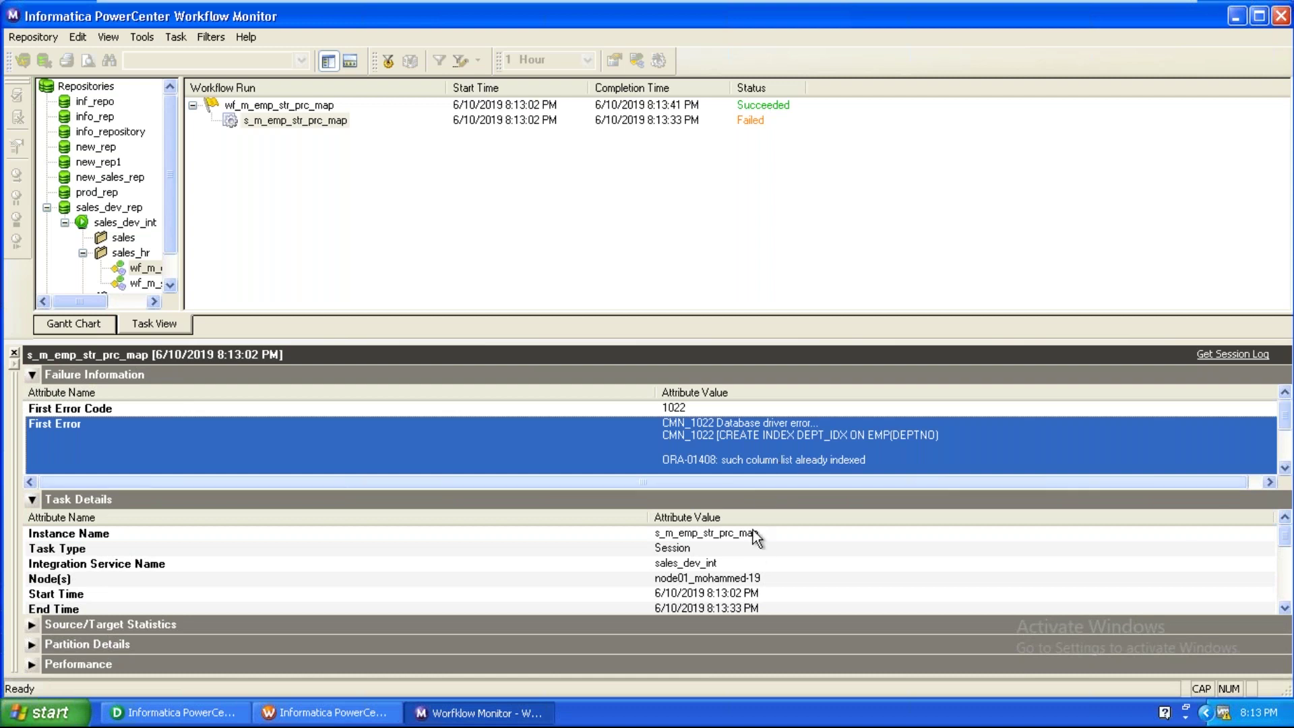
{"action": "left_click", "coordinate": [753, 543]}
{"action": "left_click", "coordinate": [784, 465]}
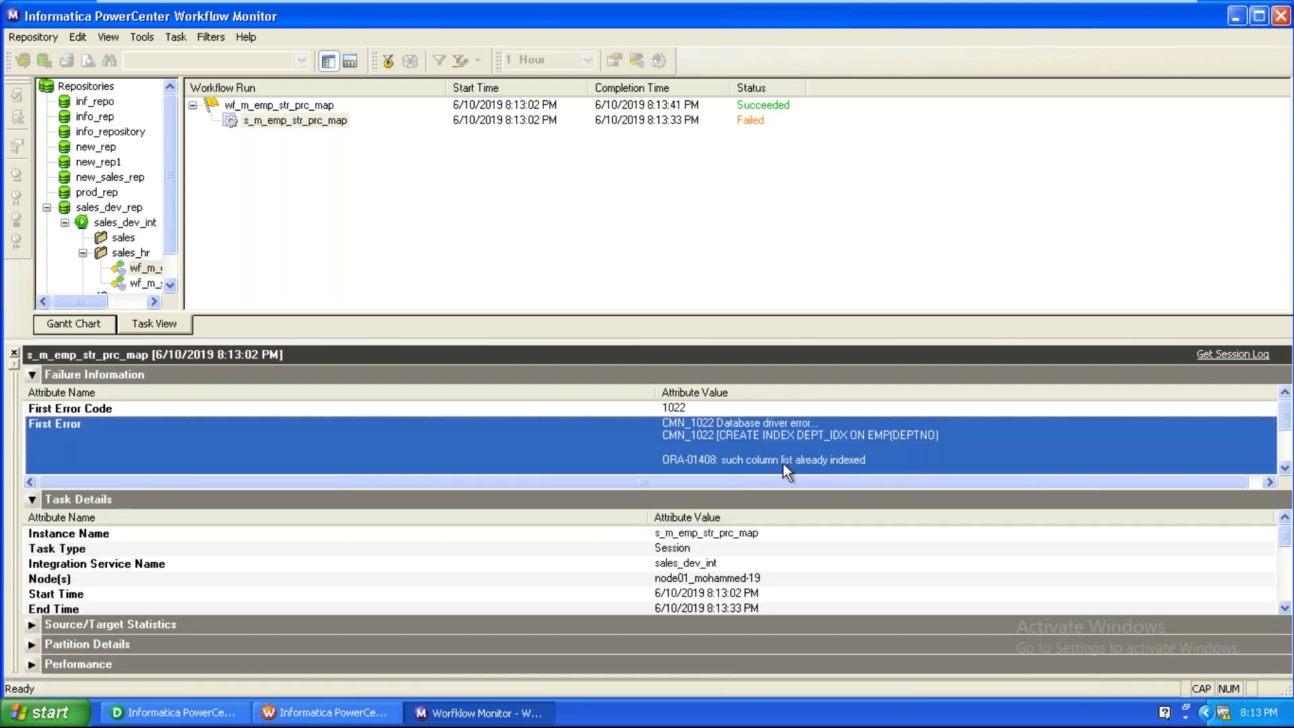
{"action": "left_click", "coordinate": [172, 712]}
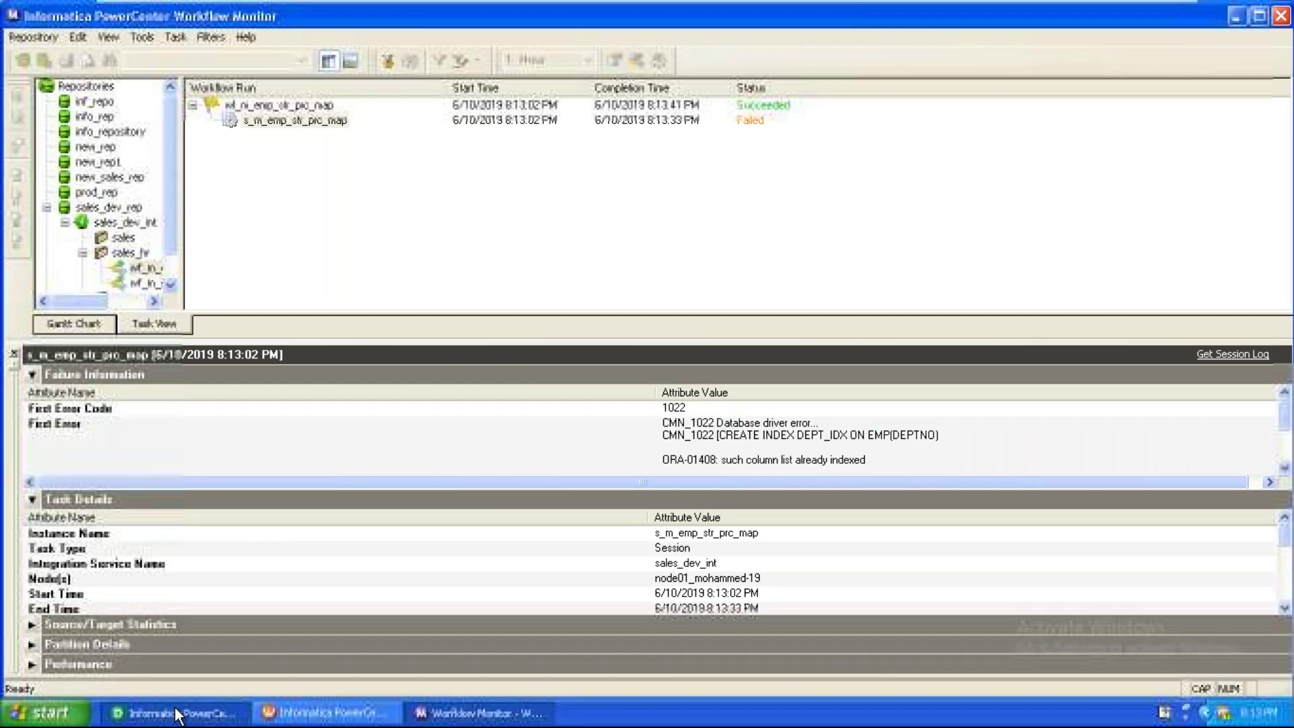
Delete the CREATE INDEX statement from SQ_EMP's Pre SQL, leaving it empty.
{"action": "double_click", "coordinate": [621, 245]}
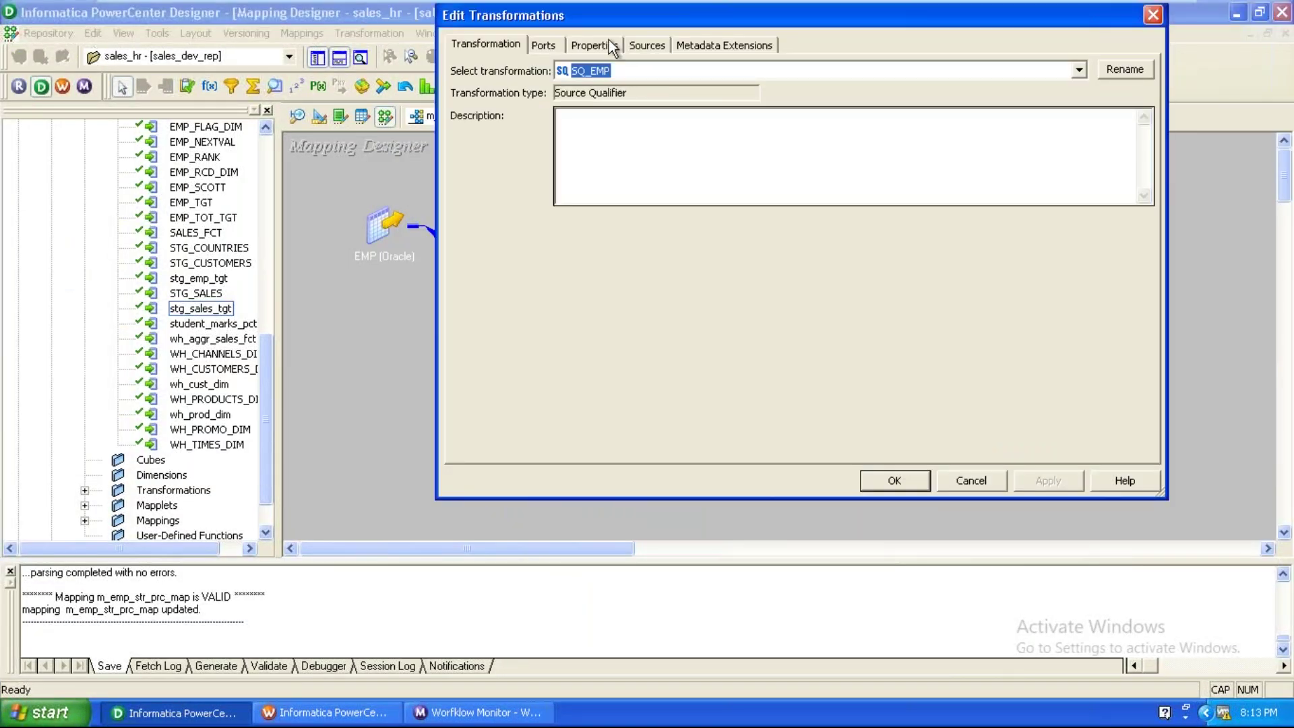
{"action": "left_click", "coordinate": [594, 44]}
{"action": "left_click", "coordinate": [1042, 216]}
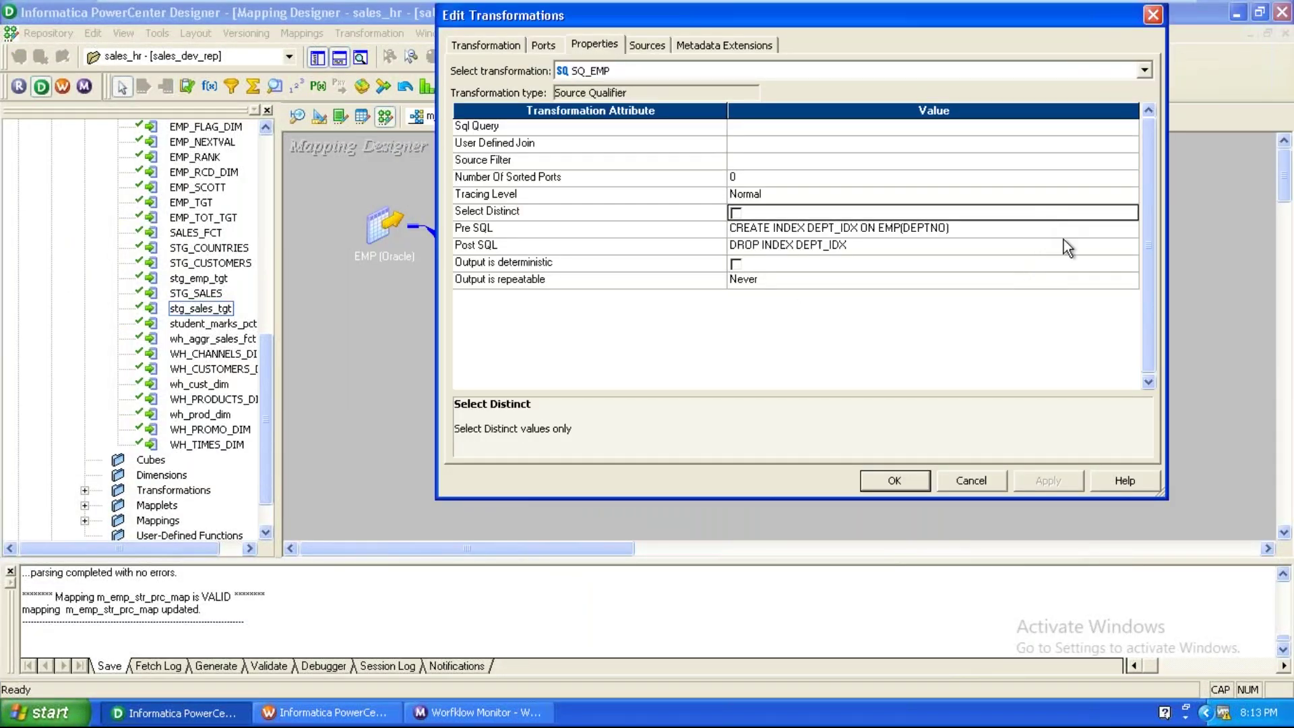
{"action": "left_click", "coordinate": [1063, 230]}
{"action": "left_click", "coordinate": [1131, 231]}
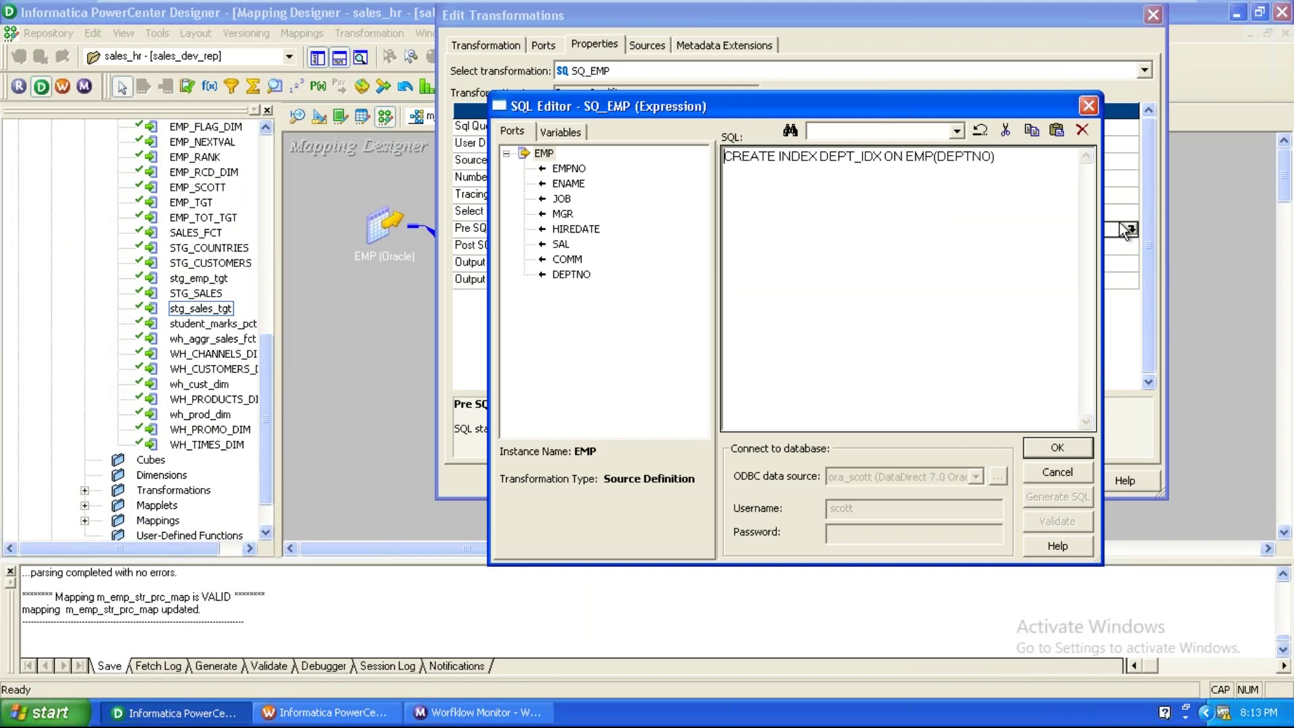
{"action": "left_click_drag", "start_coordinate": [997, 157], "coordinate": [604, 177]}
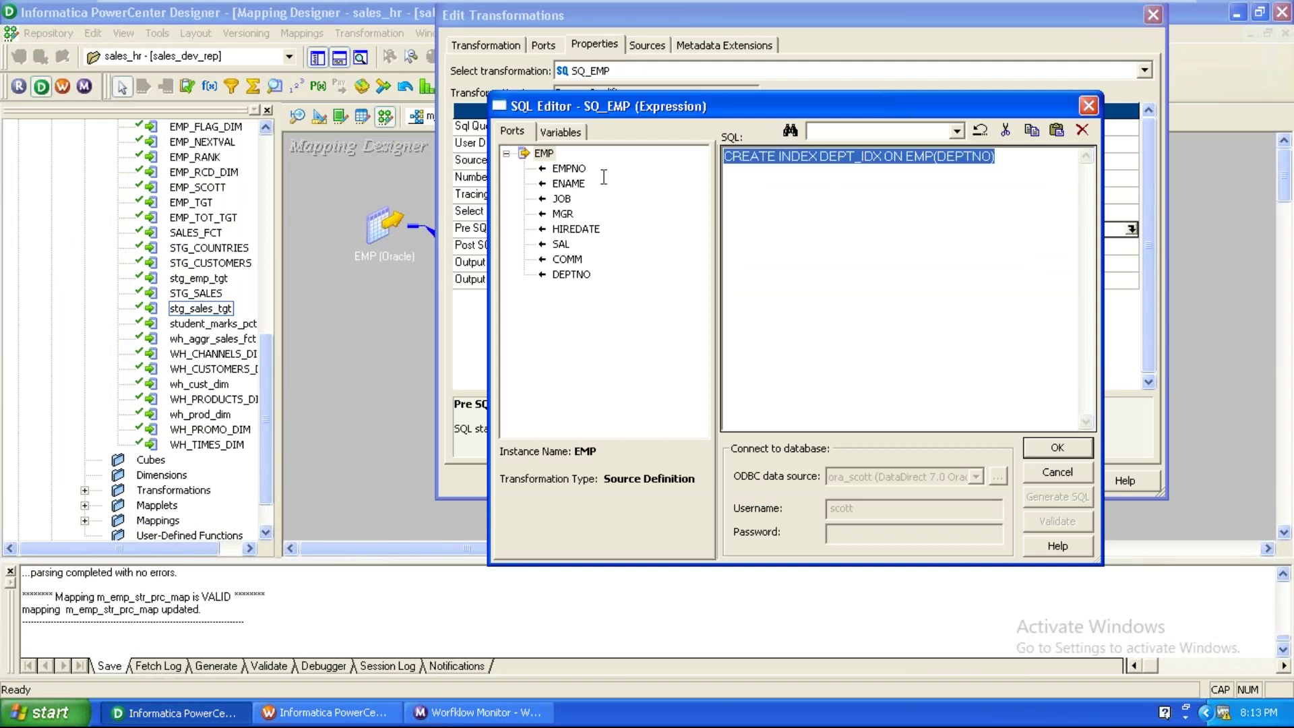
{"action": "key", "text": "Delete"}
{"action": "left_click", "coordinate": [1057, 448]}
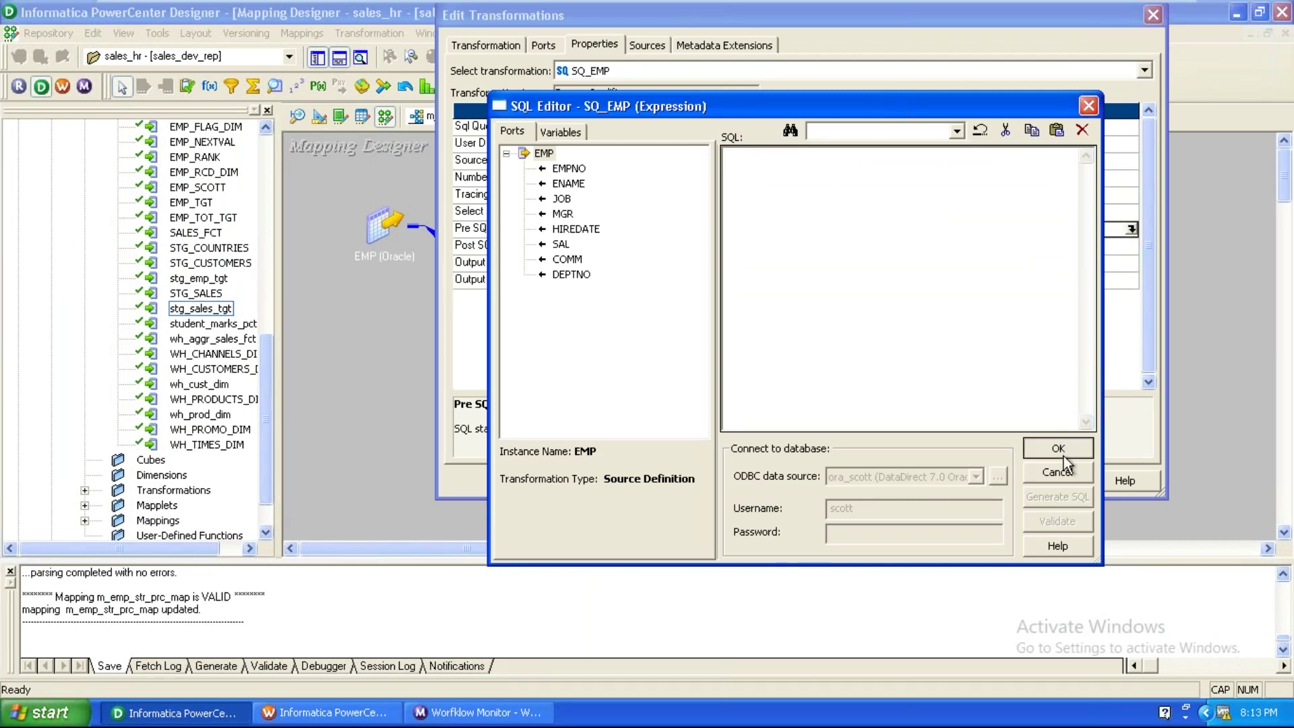
Empty SQ_EMP's Post SQL, close its settings and collapse SQ_EMP to an icon.
{"action": "left_click", "coordinate": [1076, 247]}
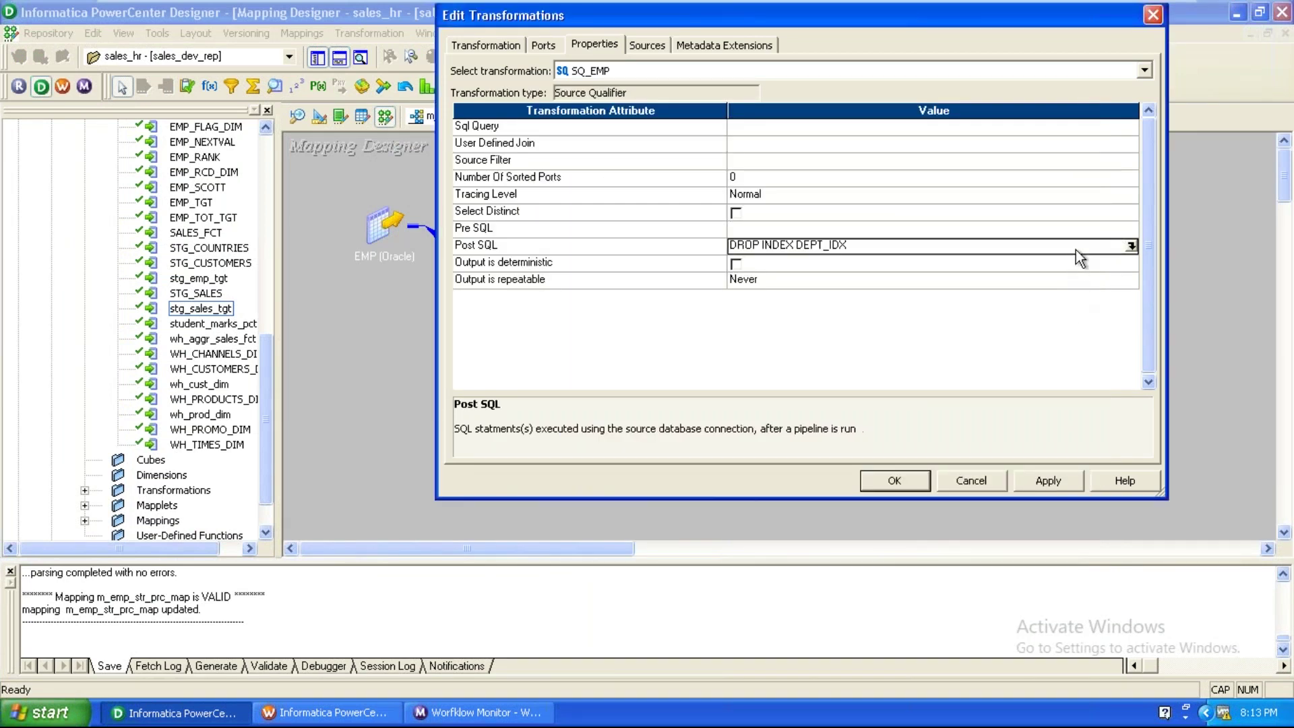
{"action": "left_click", "coordinate": [1131, 246]}
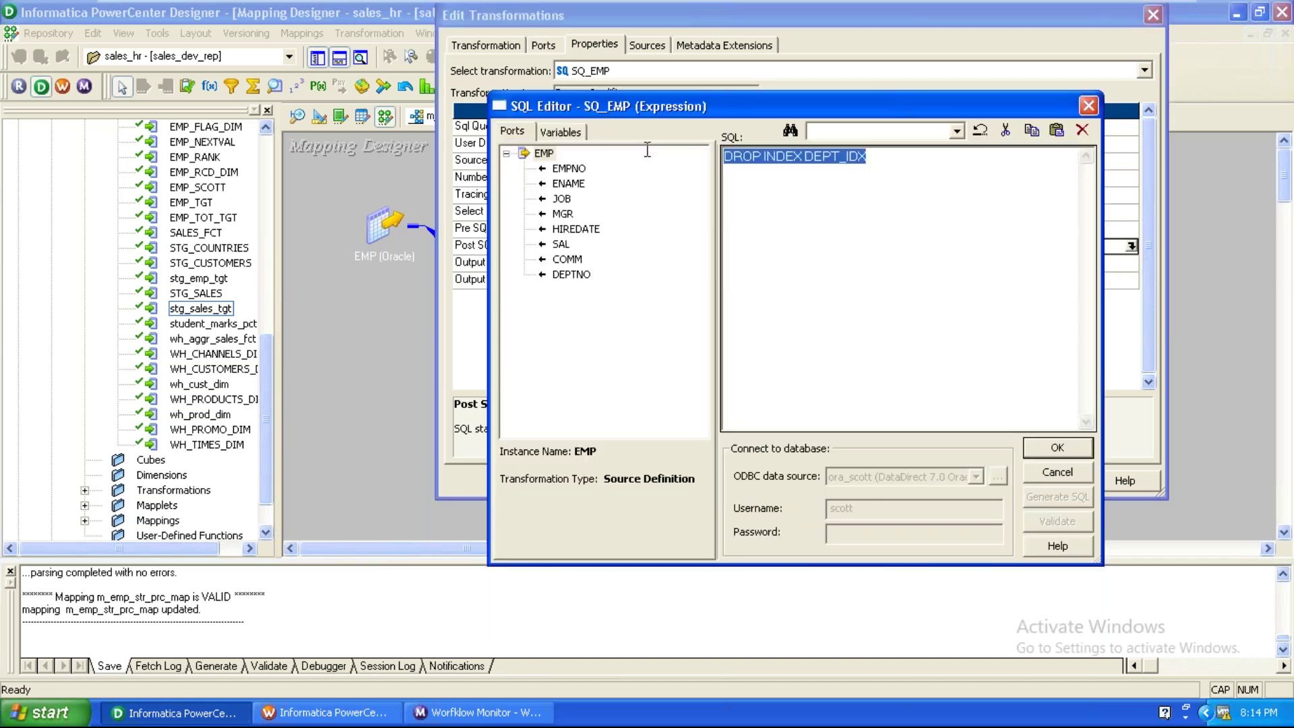
{"action": "left_click", "coordinate": [1051, 446]}
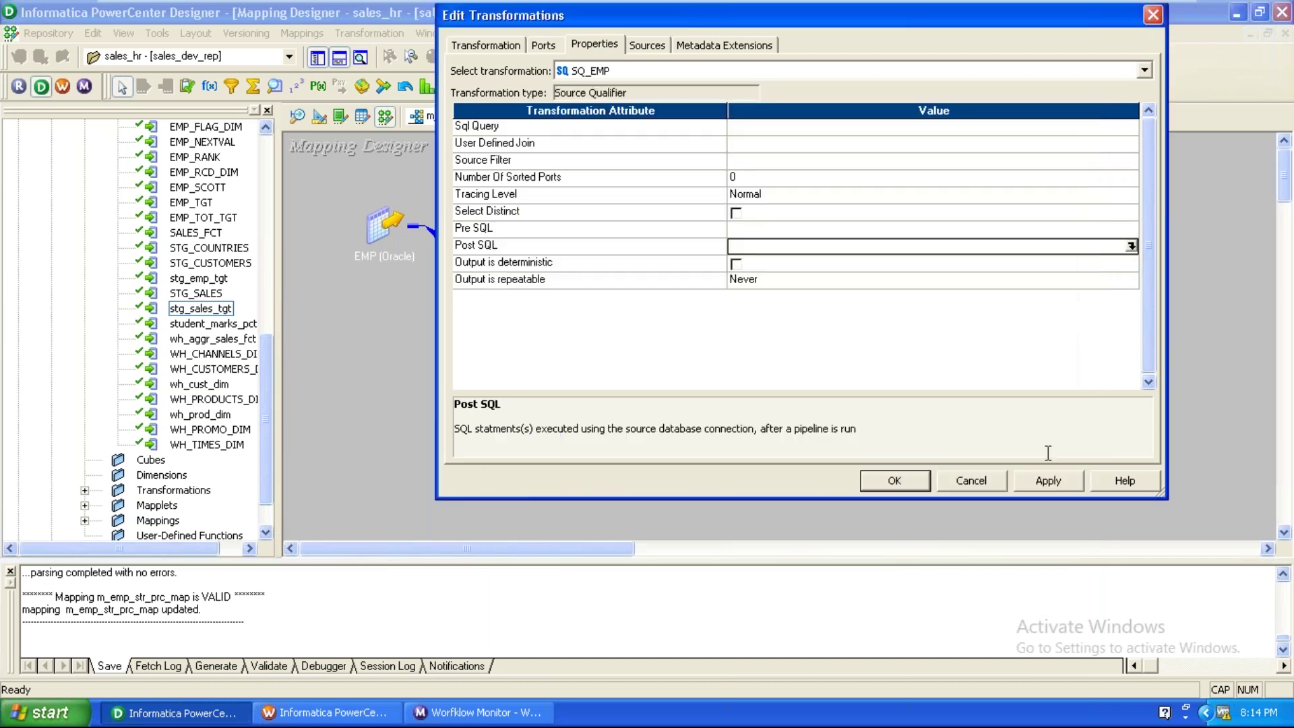
{"action": "left_click", "coordinate": [899, 481]}
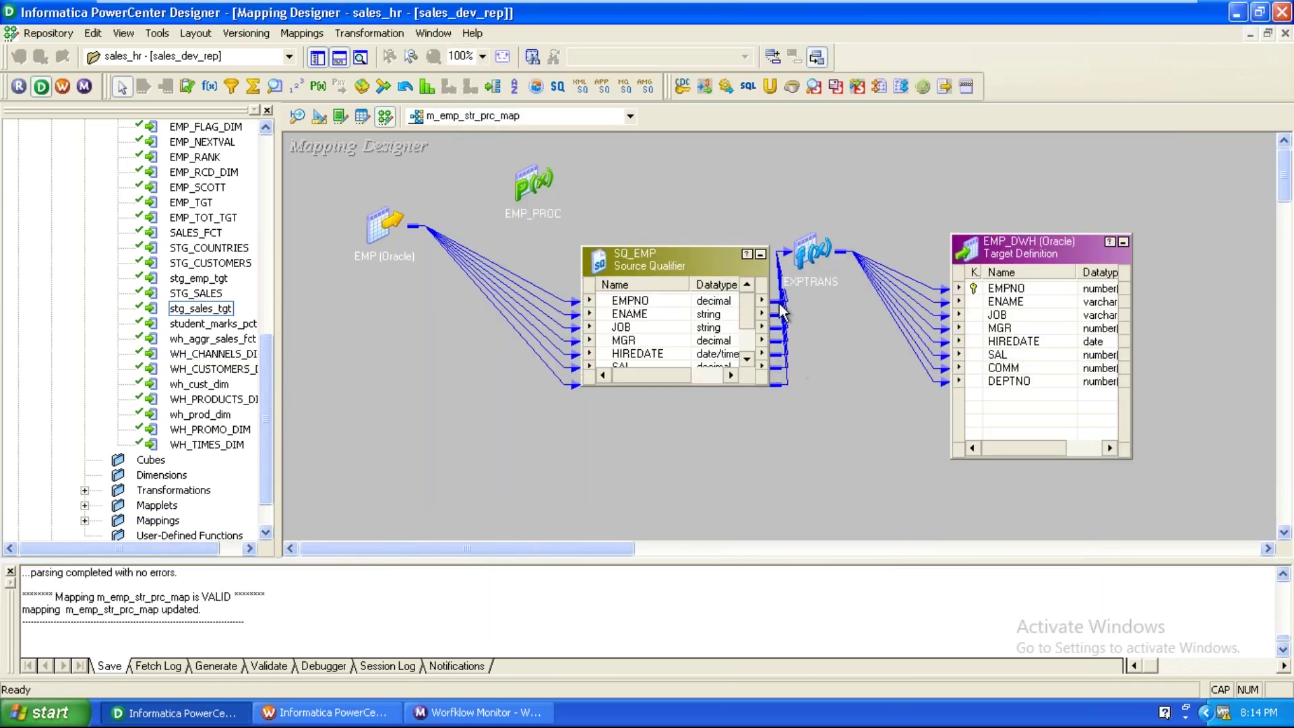
{"action": "left_click", "coordinate": [760, 255]}
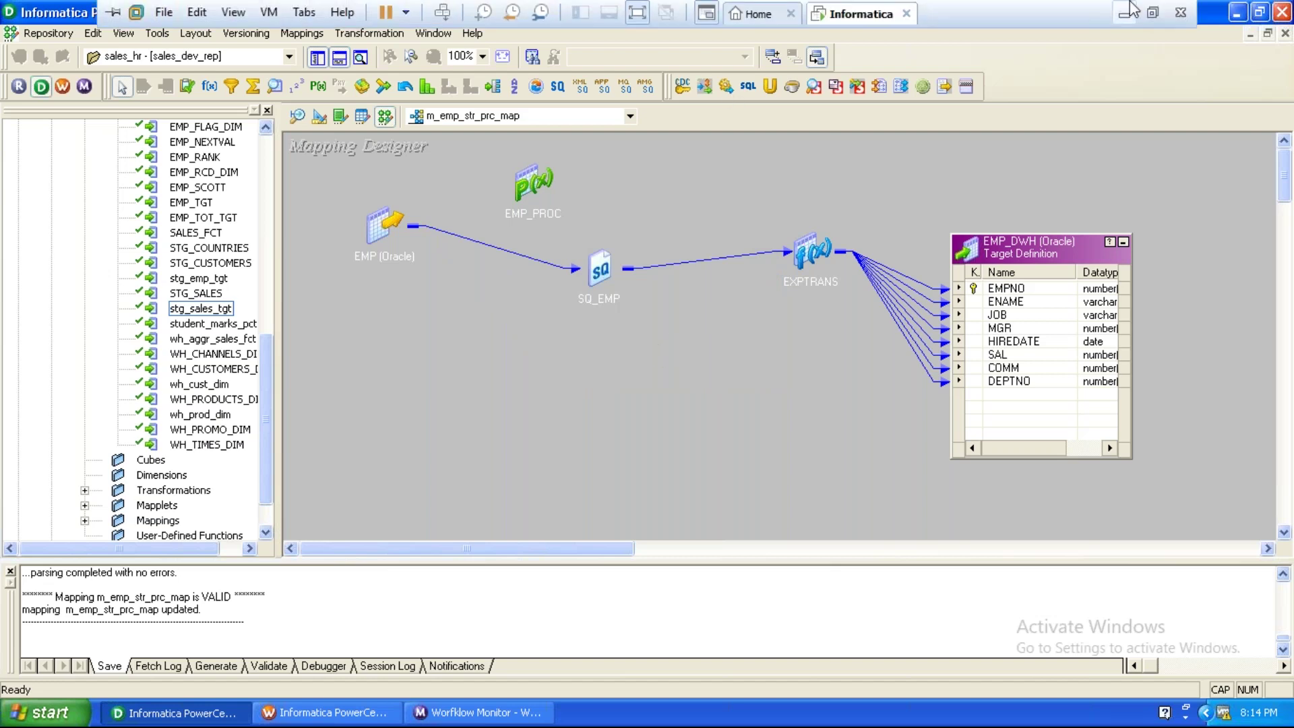
{"action": "left_click", "coordinate": [1131, 6]}
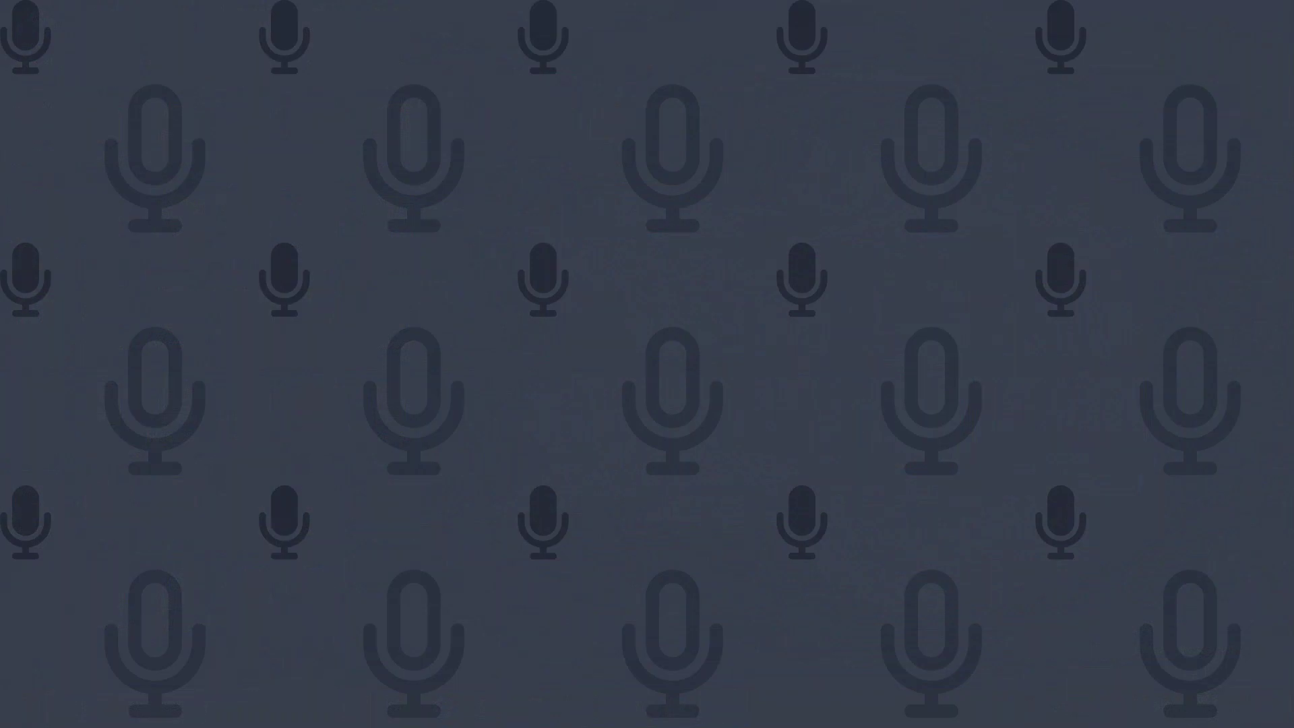